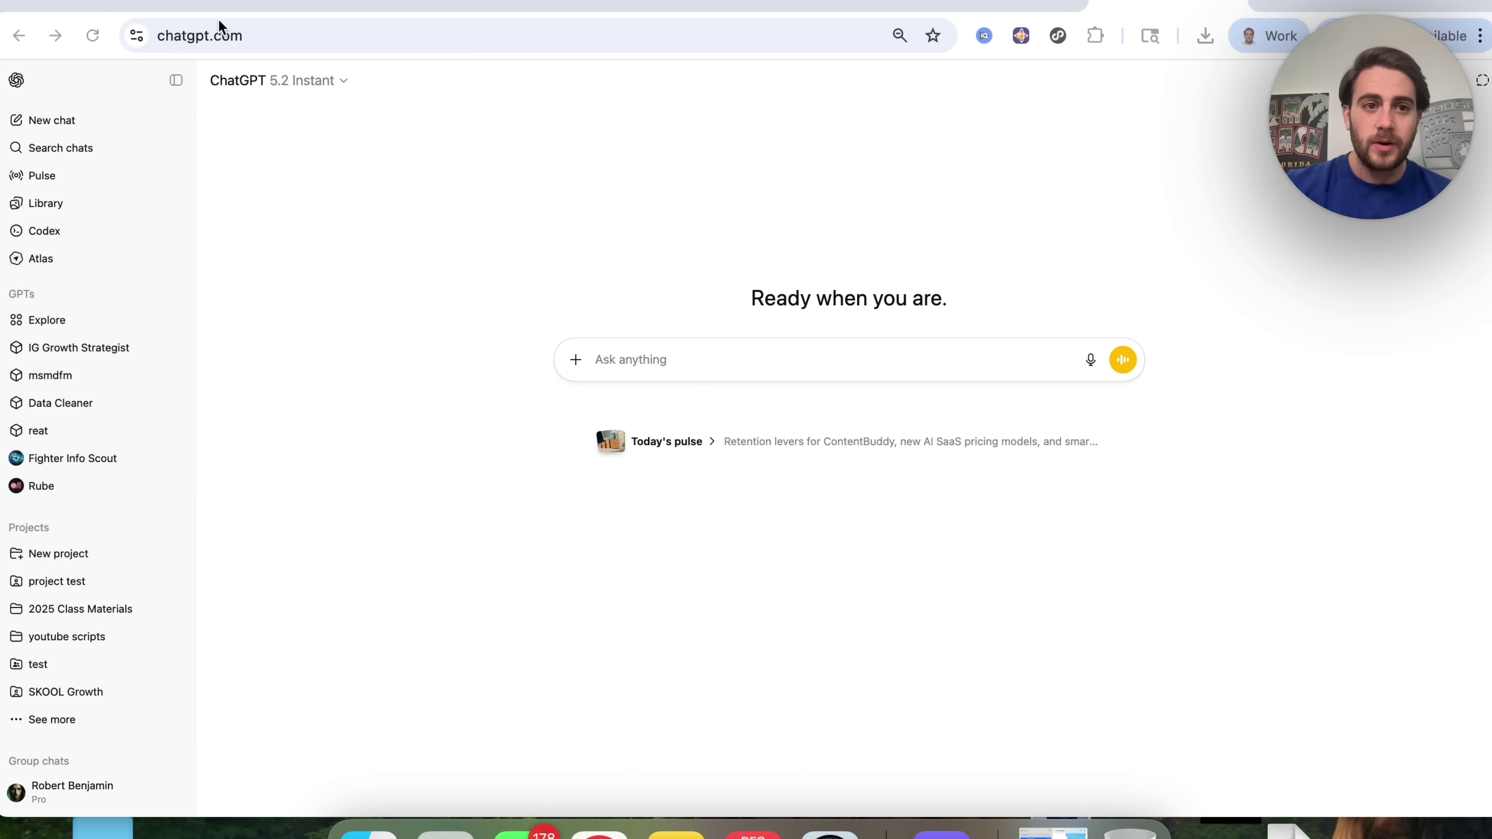
Switch the new chat to the Pro model and check its thinking-time options.
left_click(293, 88)
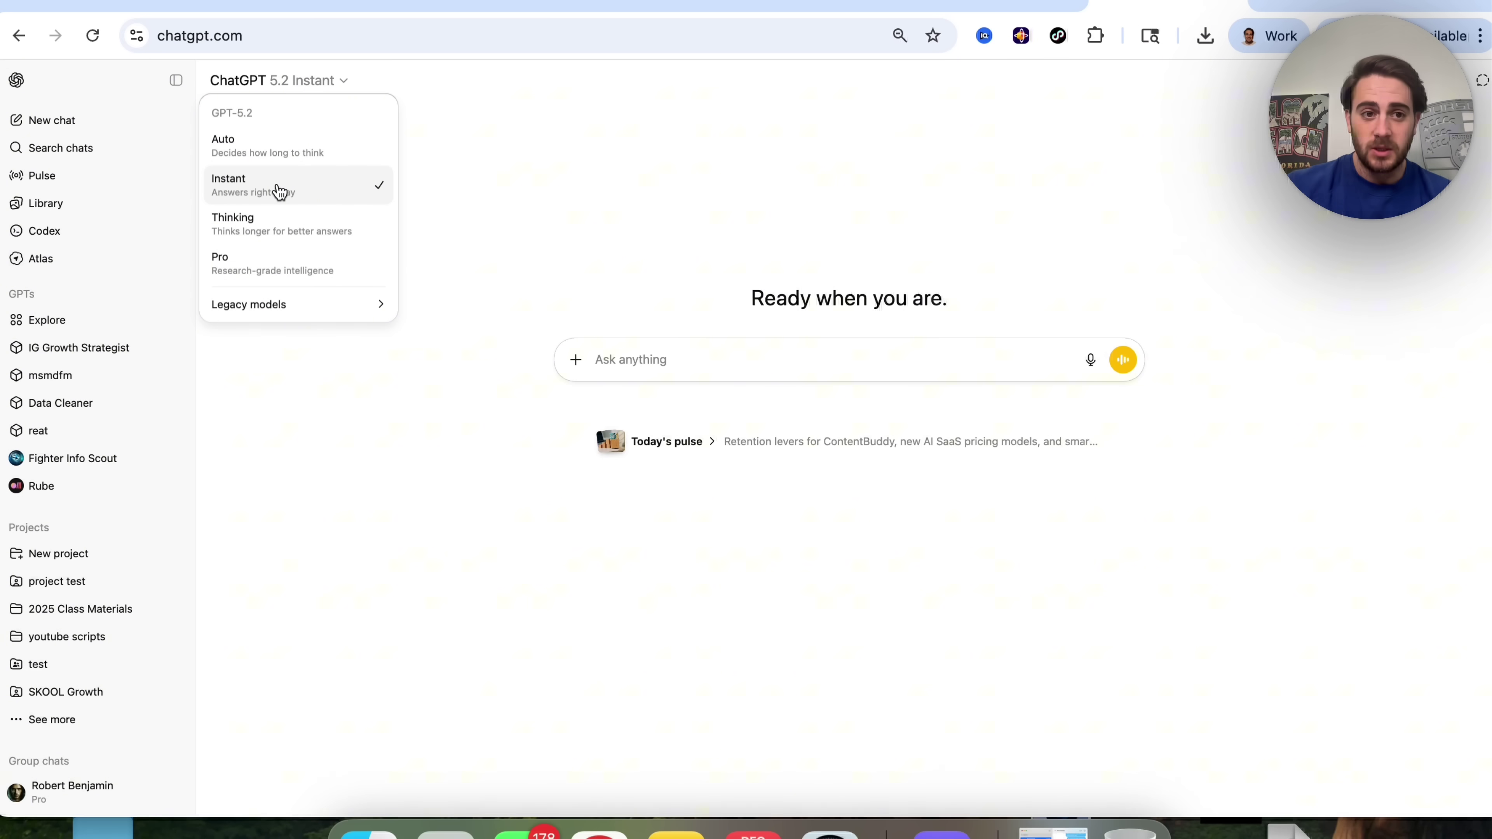
left_click(278, 259)
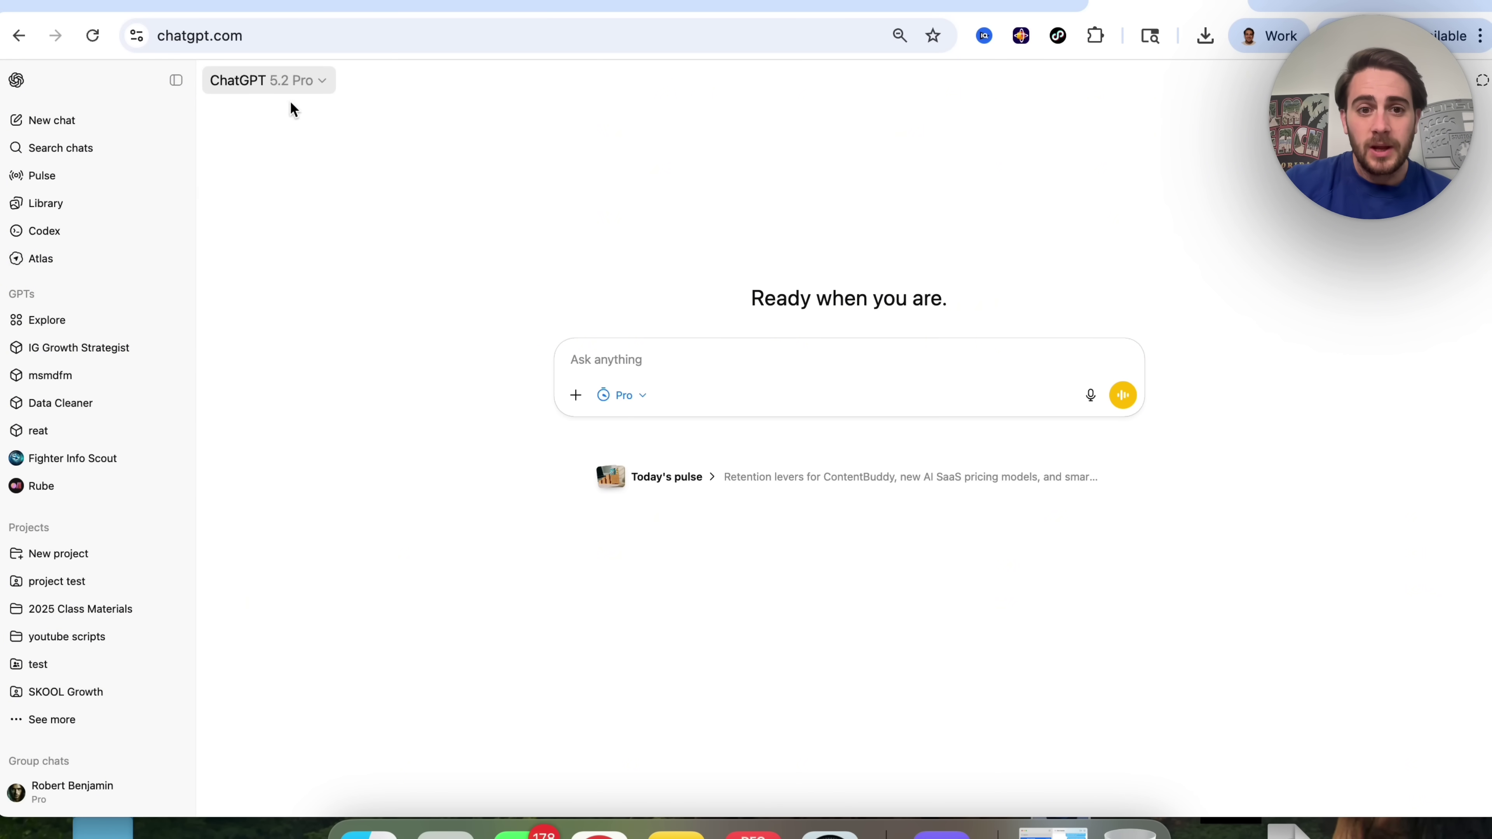
left_click(310, 88)
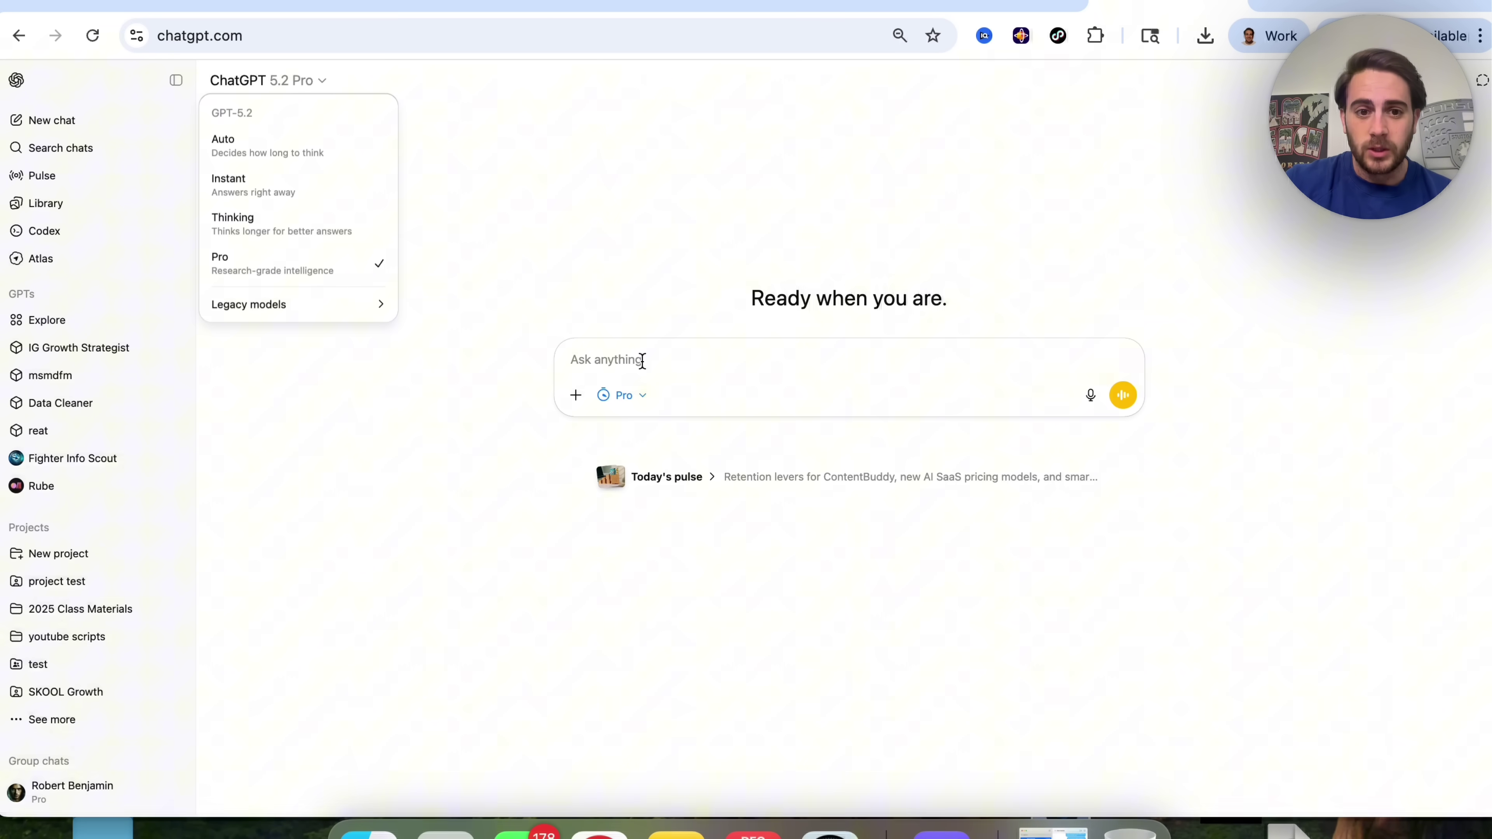
left_click(624, 395)
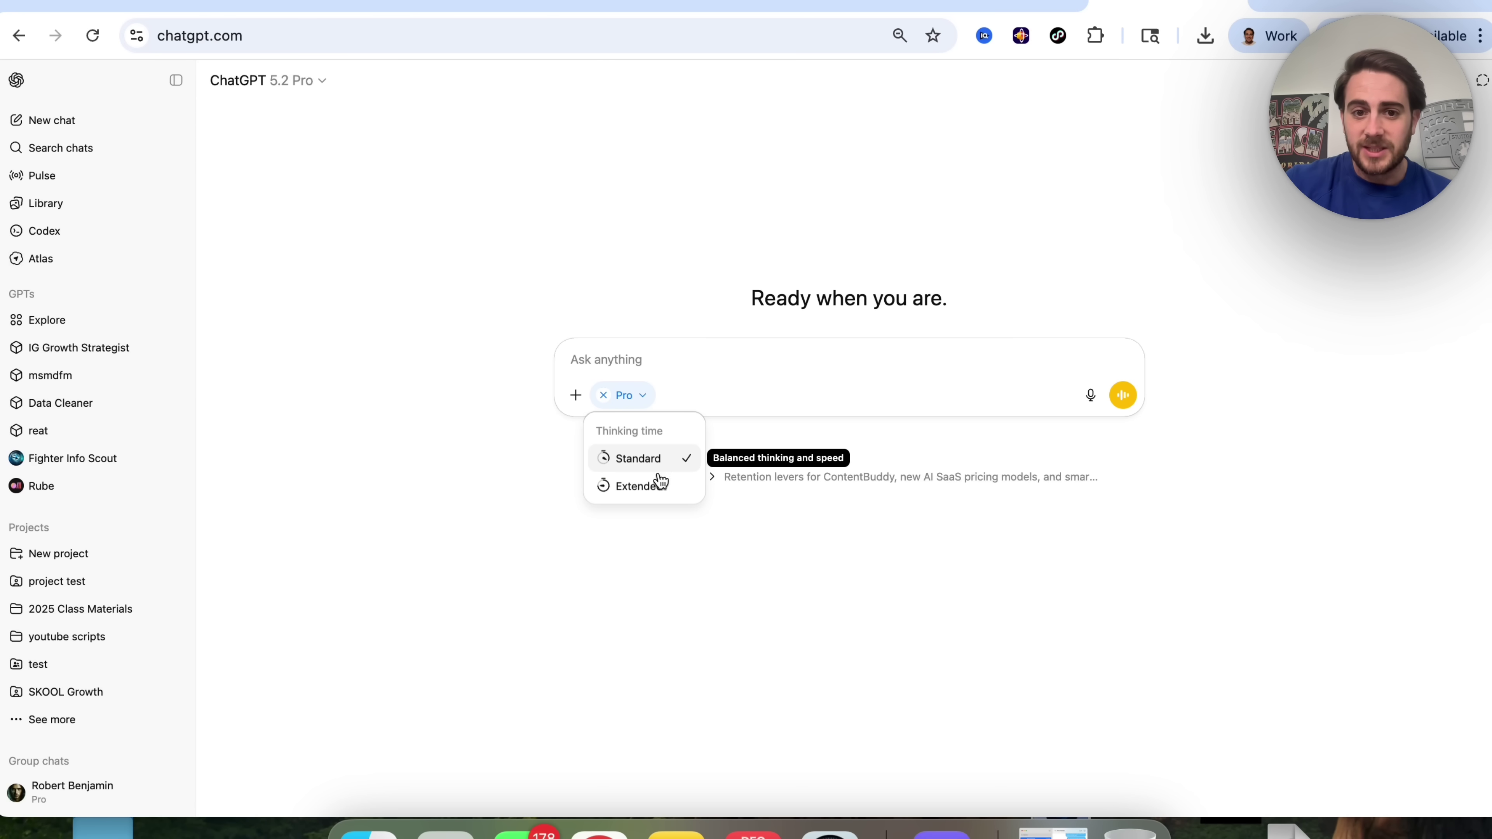
Switch the chat to the GPT-5.2 Thinking model and view its thinking-time options.
left_click(313, 88)
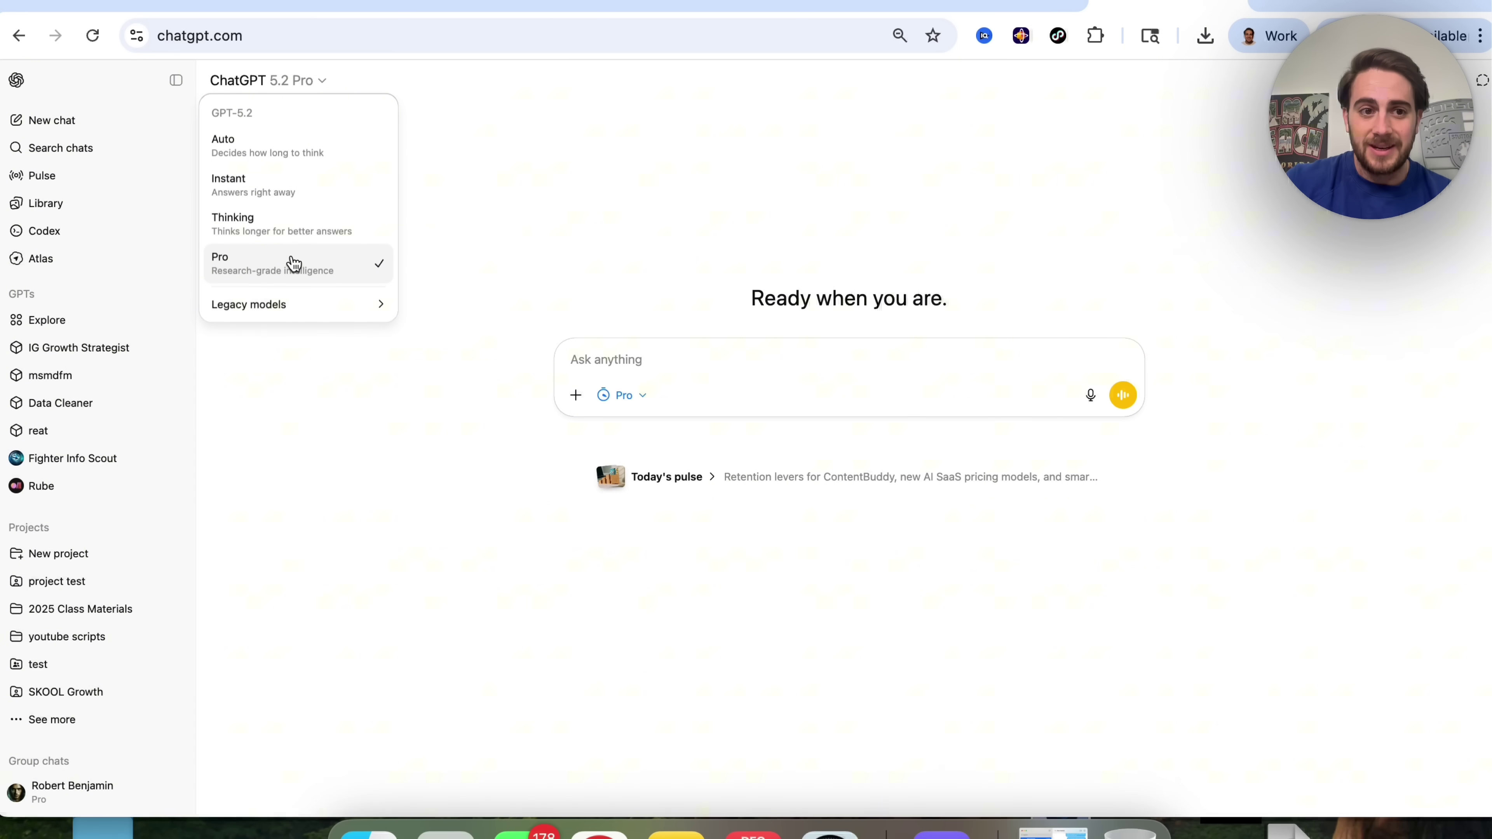
left_click(290, 234)
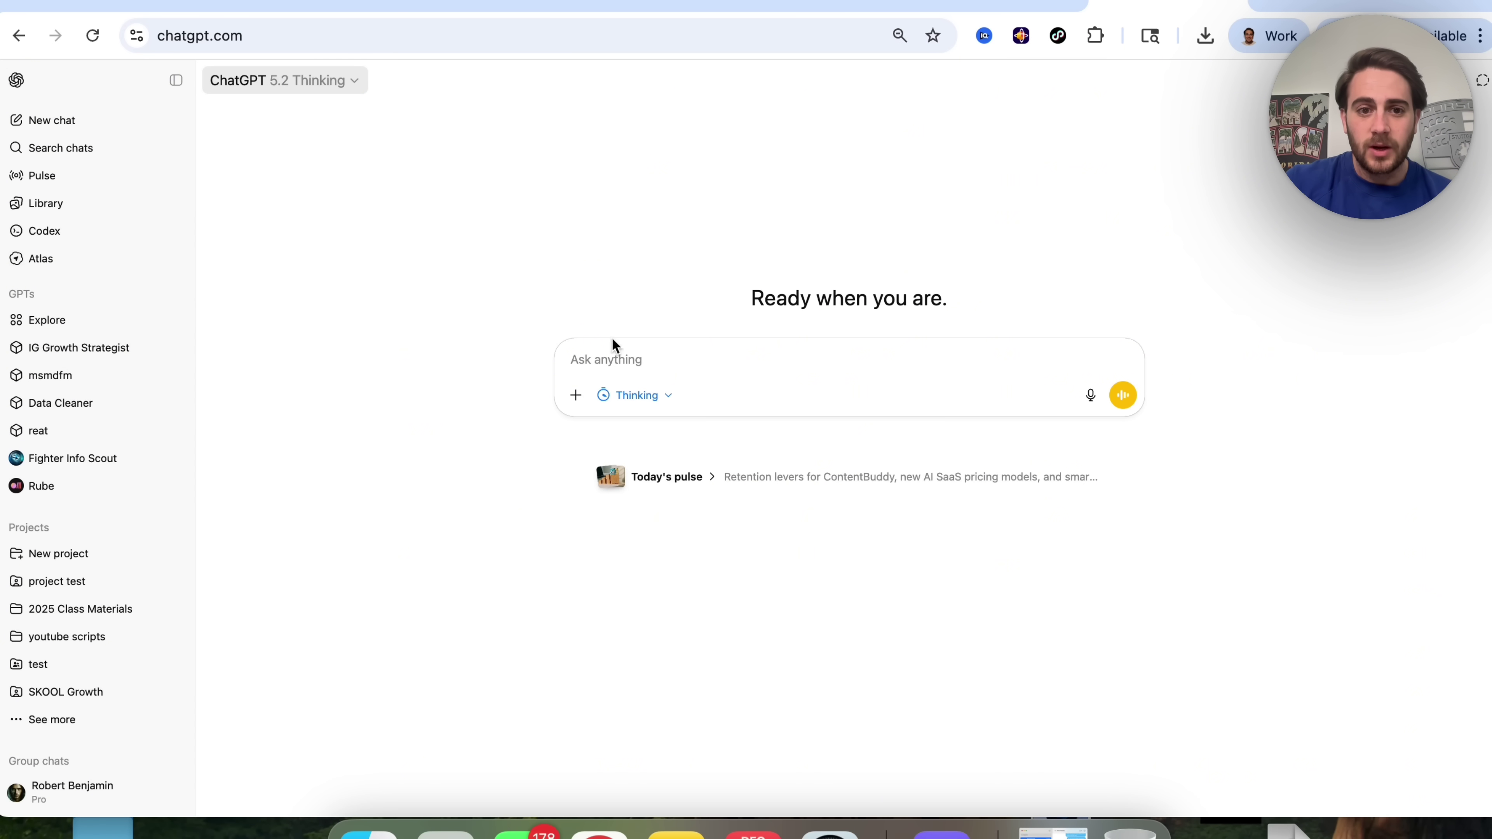
left_click(651, 393)
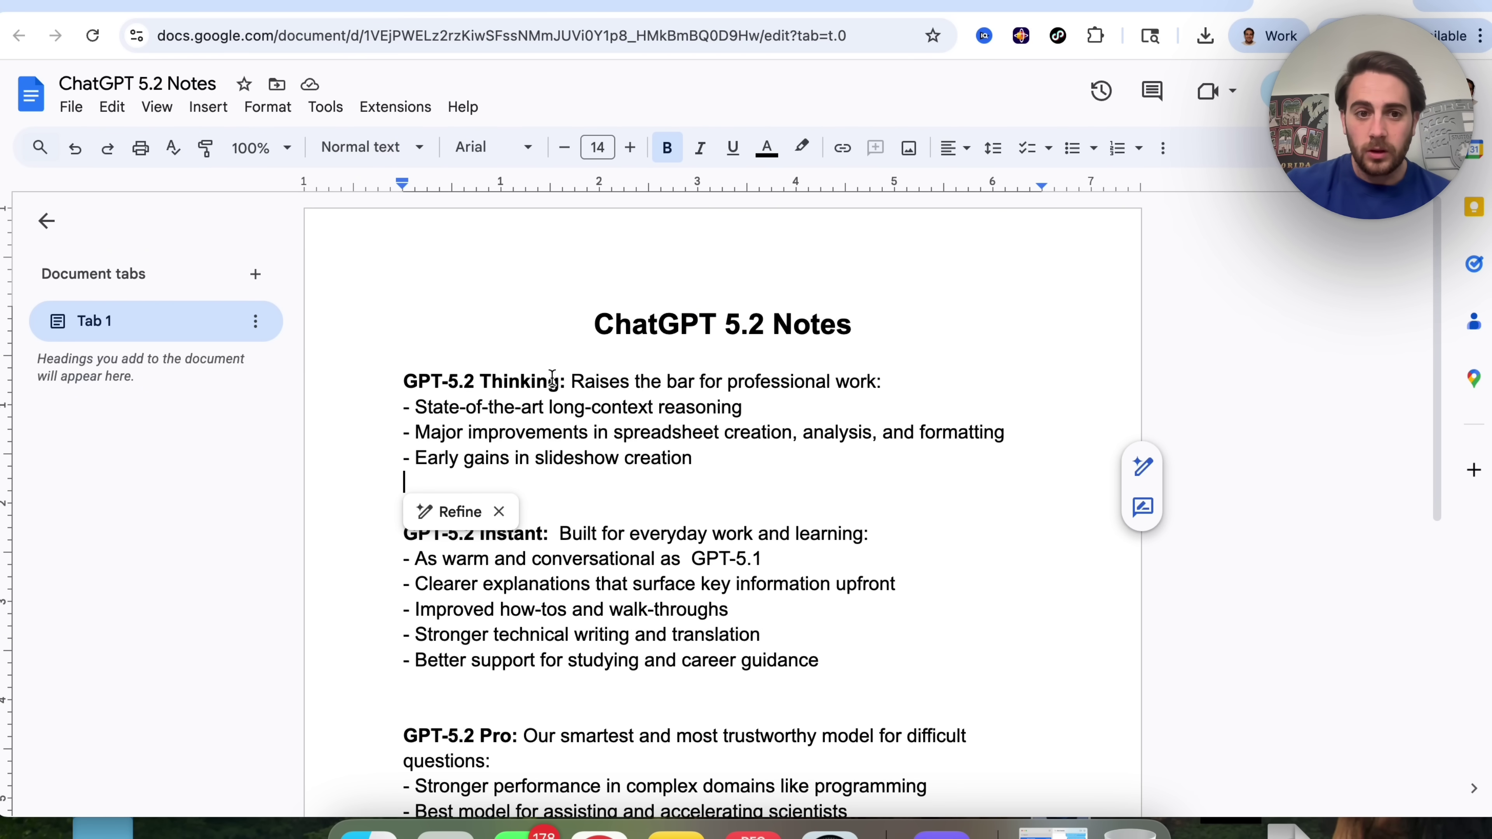
left_click(527, 381)
left_click_drag(388, 378, 730, 447)
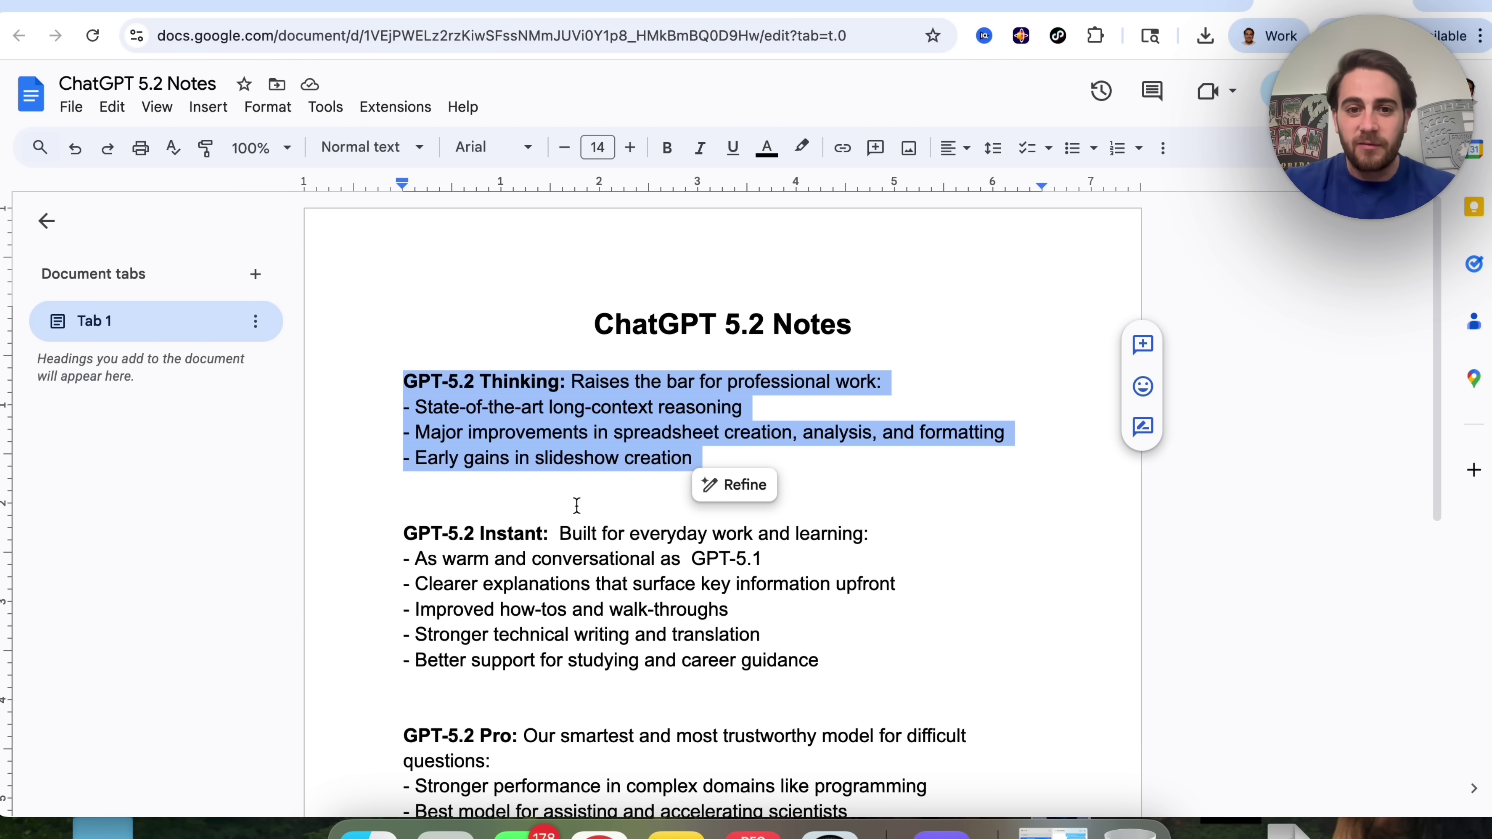
scroll(577, 505, "up", 5)
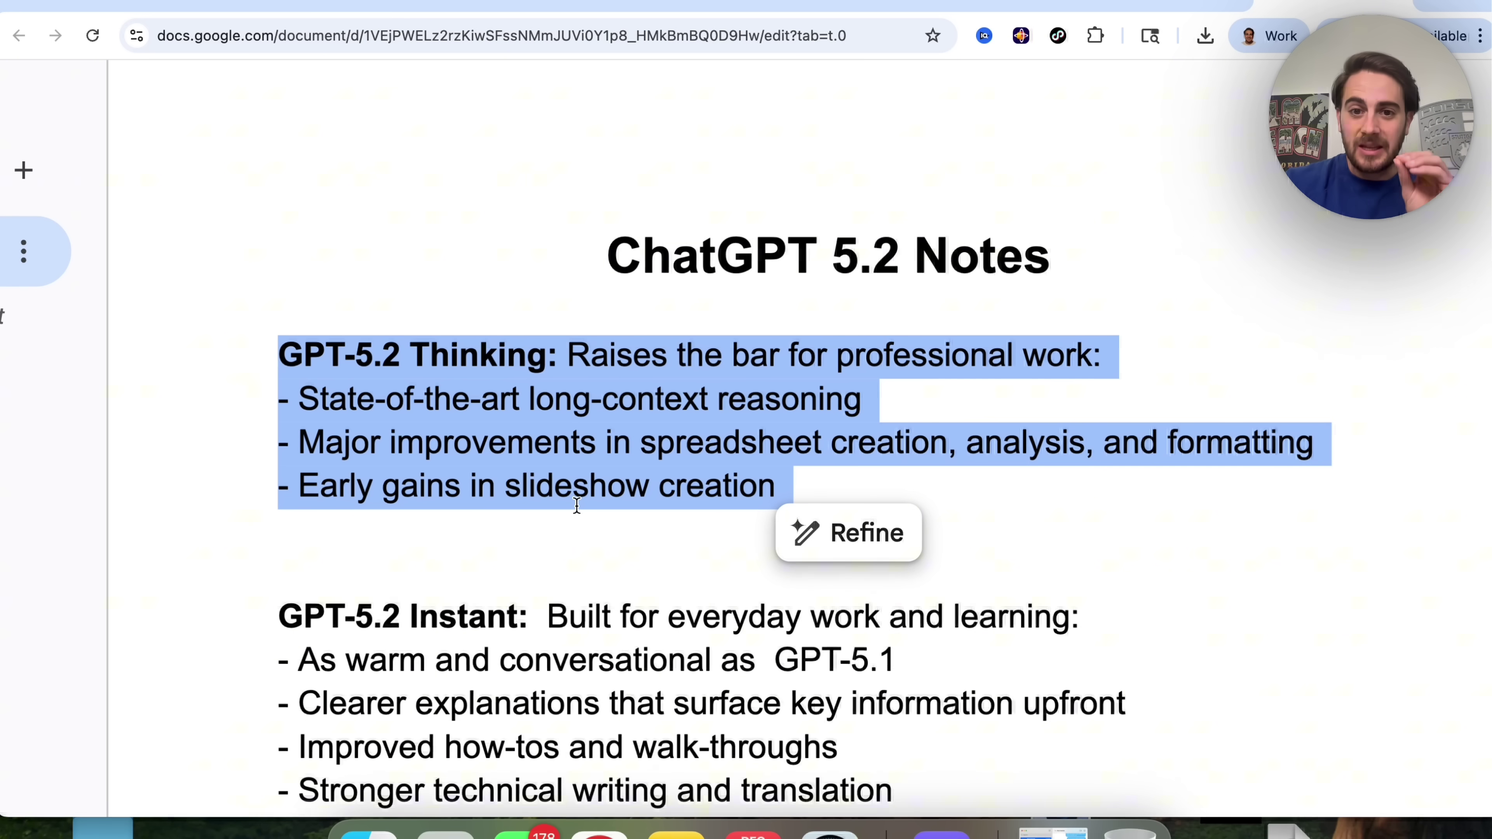
scroll(574, 511, "right", 5)
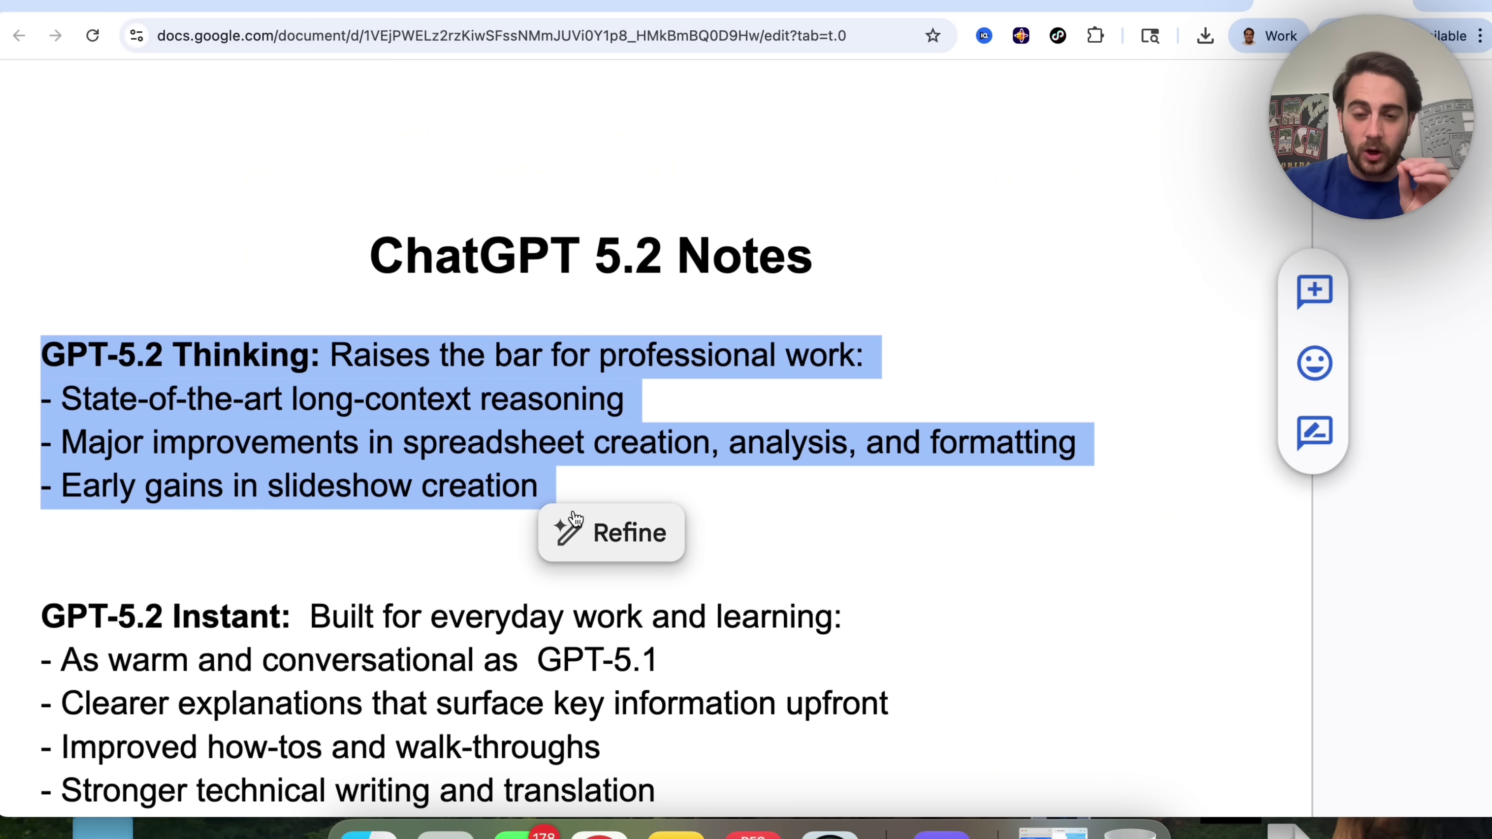
scroll(574, 517, "left", 1)
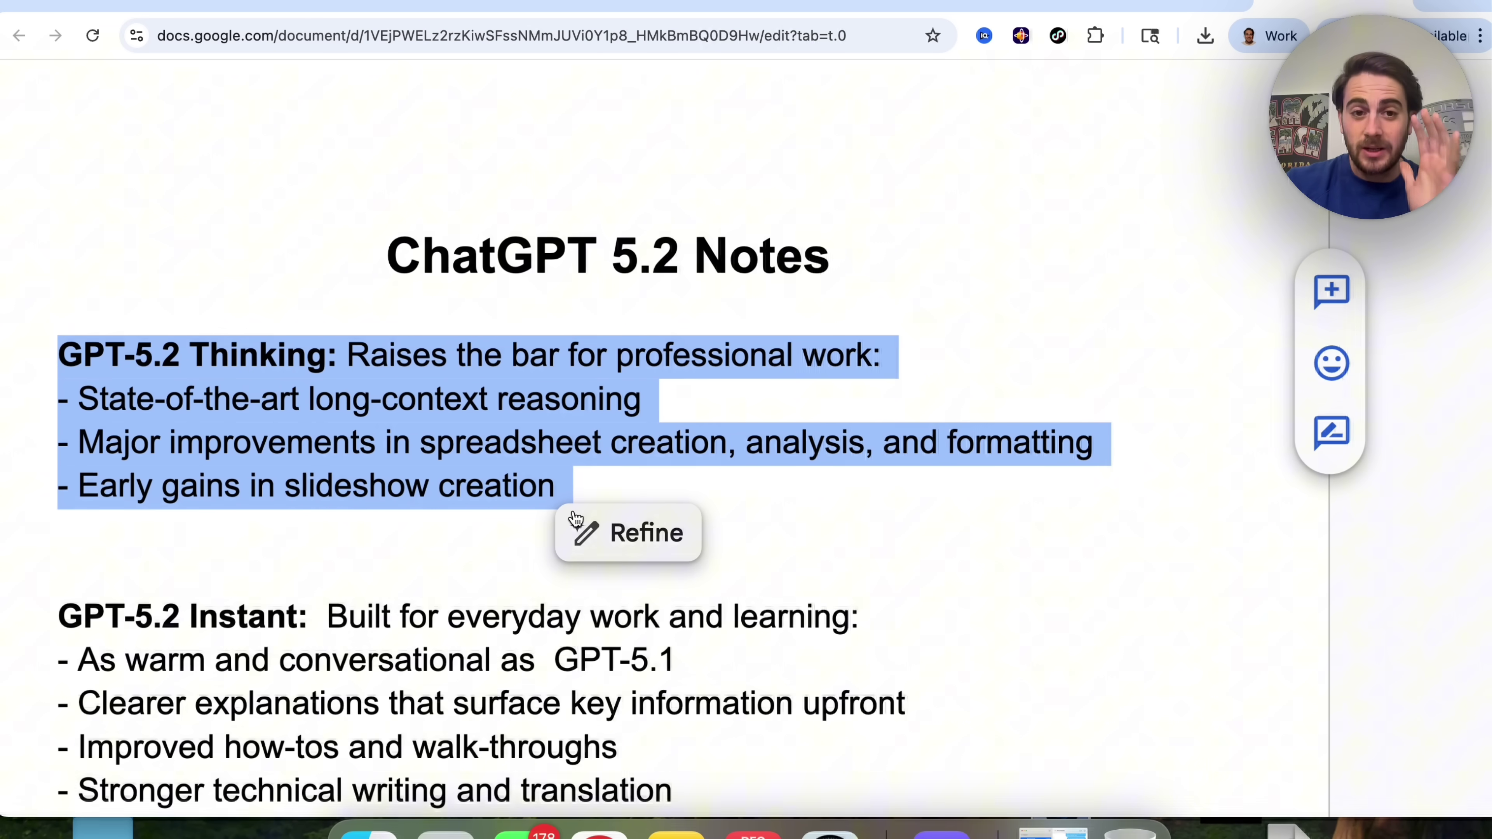
triple_click(362, 421)
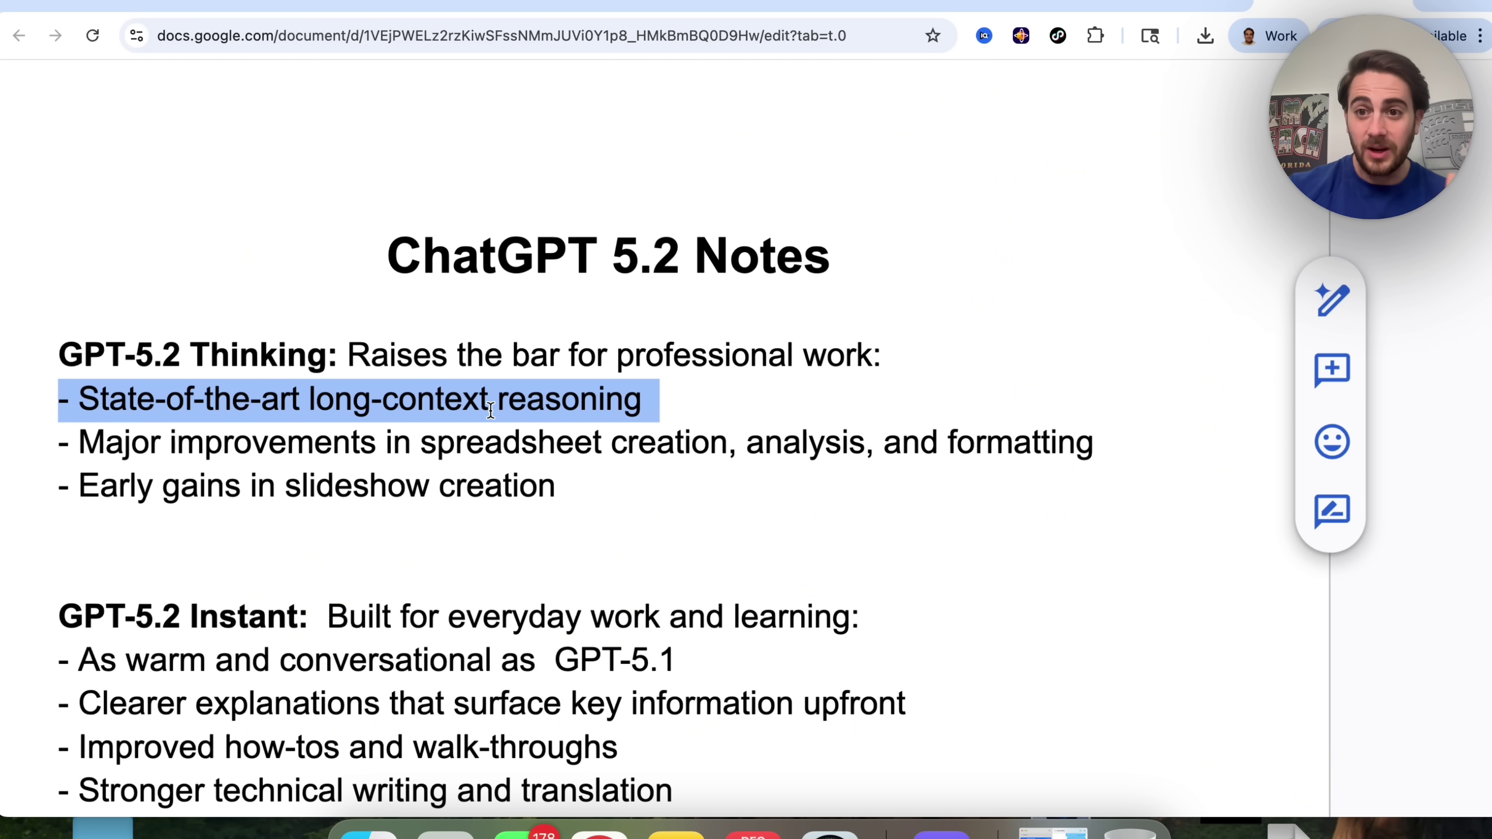
triple_click(359, 450)
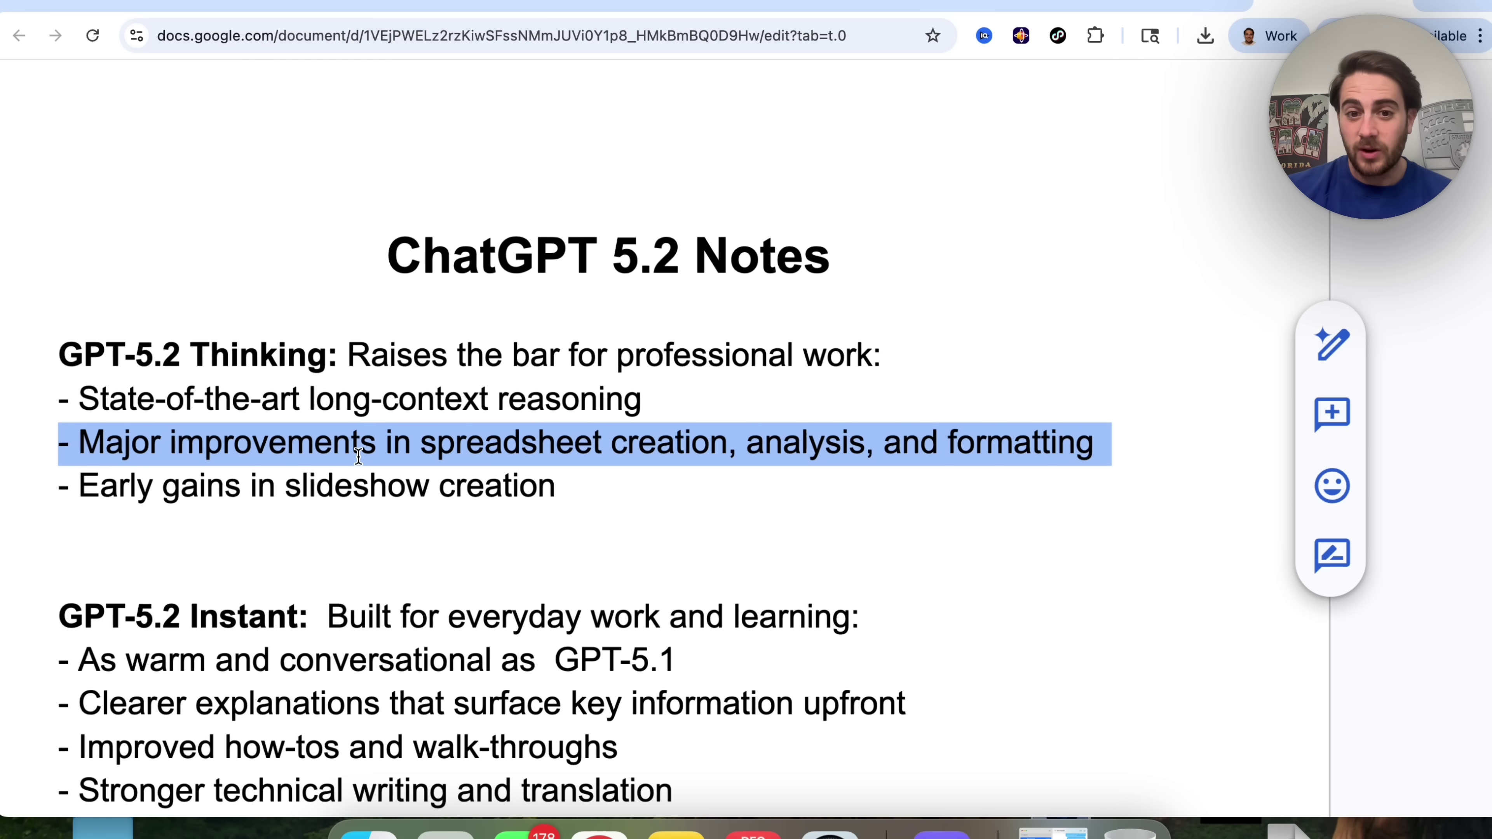
triple_click(352, 483)
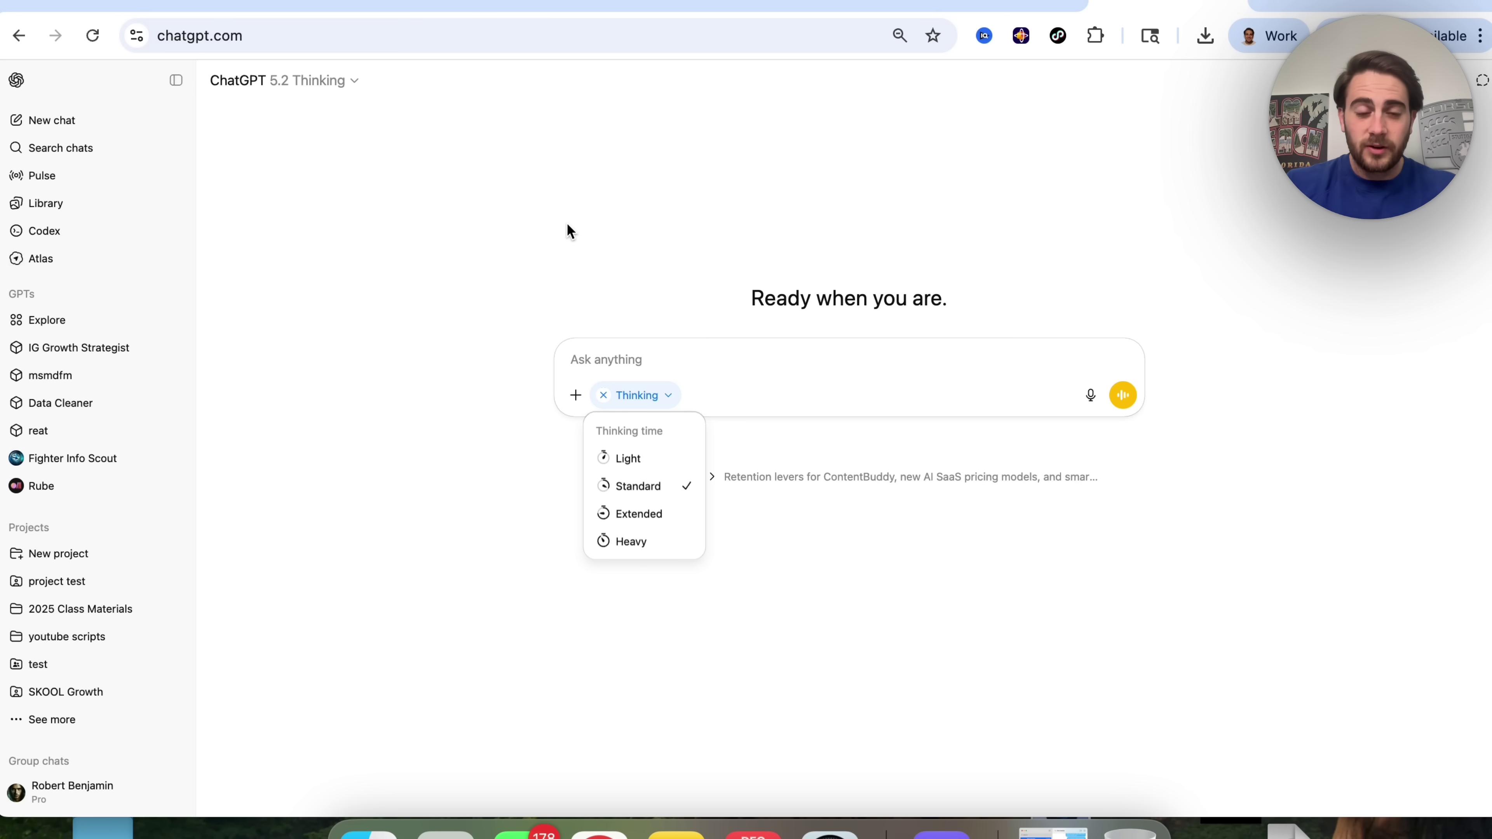
Paste and send the workforce planning prompt for engineering, marketing, legal and sales departments.
left_click(267, 88)
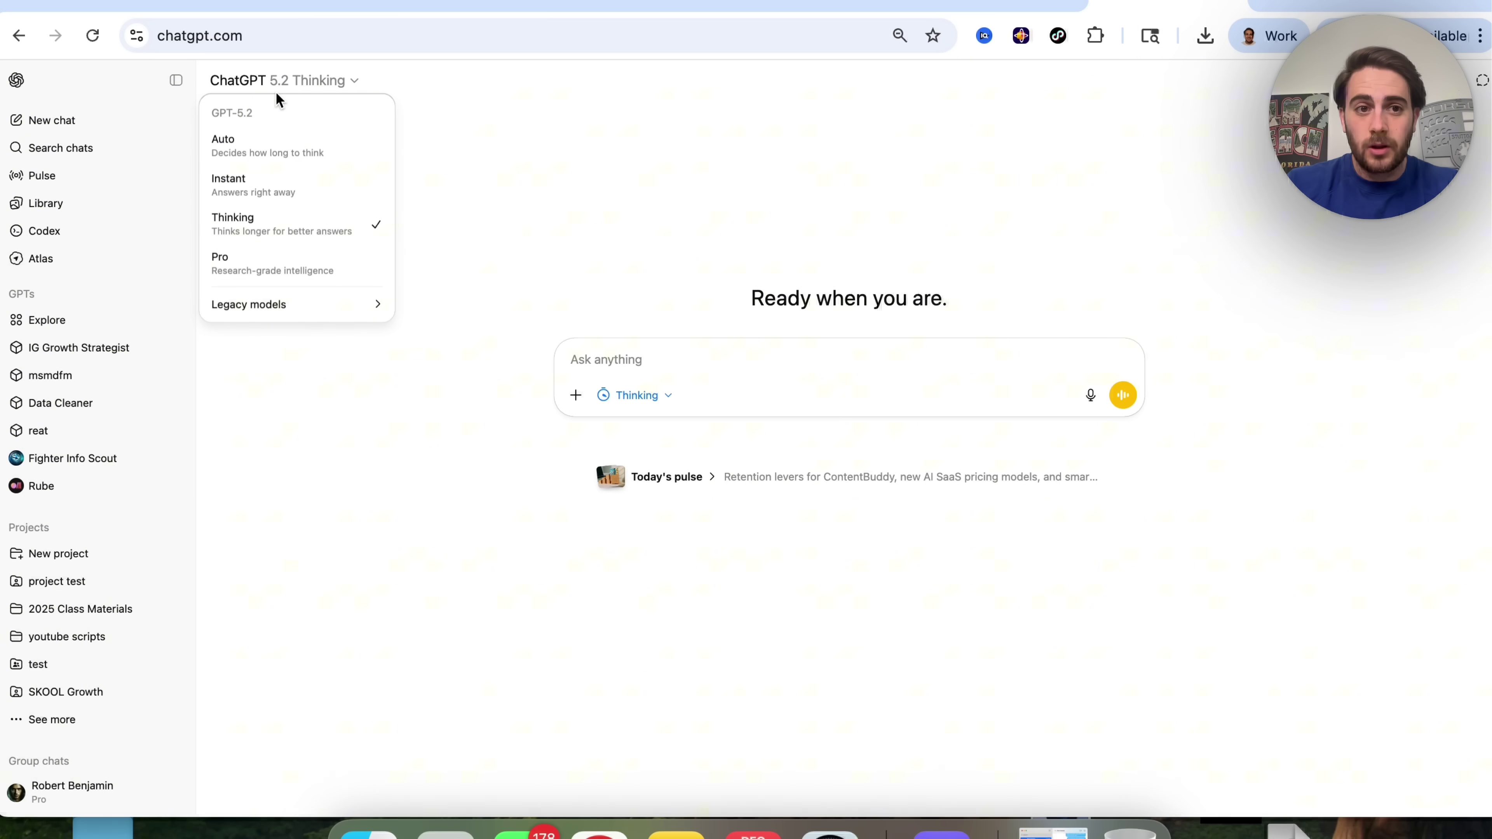
left_click(660, 410)
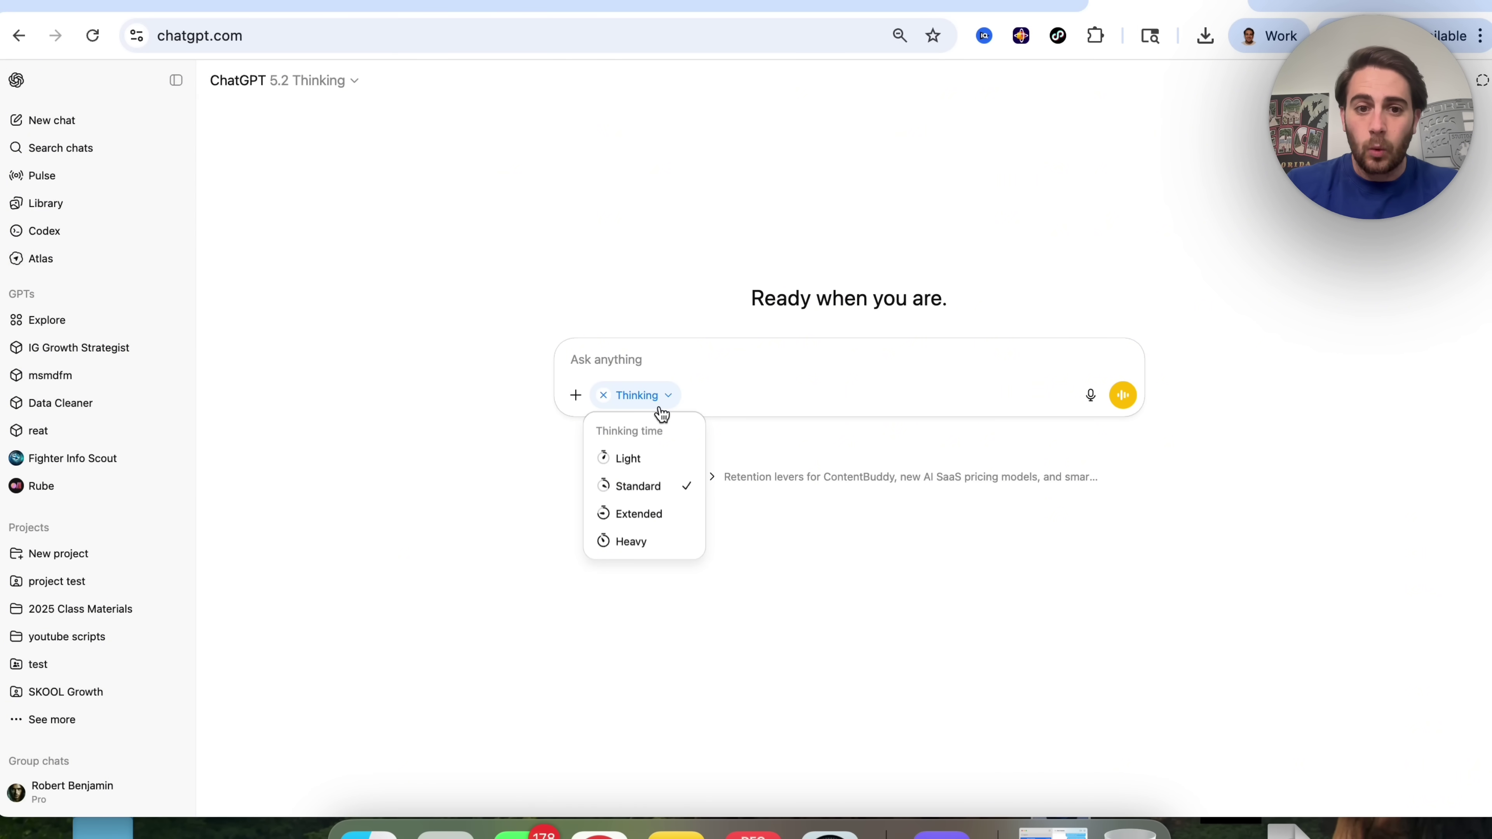
left_click(616, 360)
type("Create a work force planning model: headcount, hiring plan, attrition and budget impact. Include engineering, marketing, legal & sales departments")
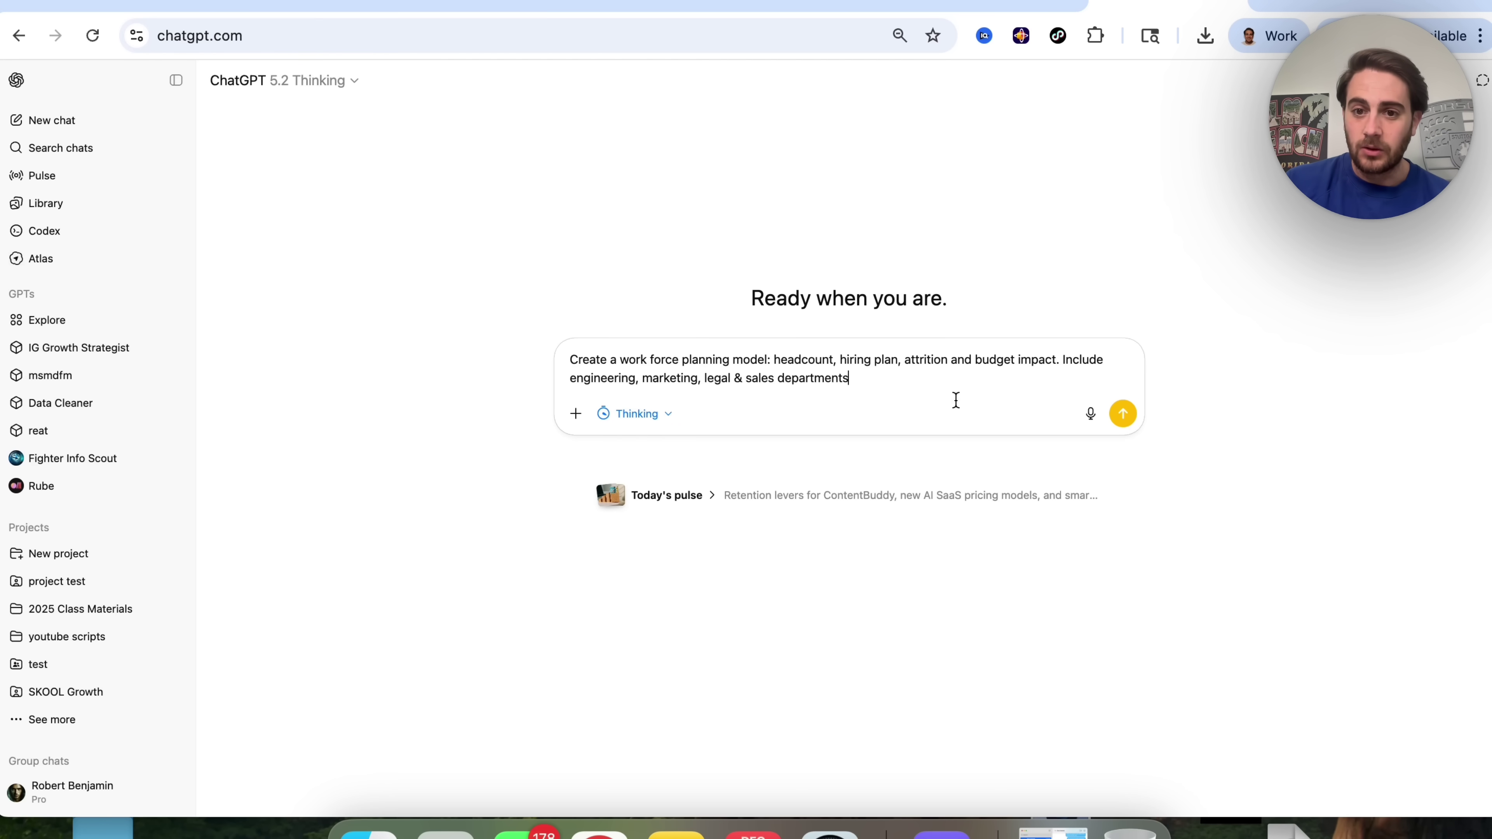
left_click(1123, 415)
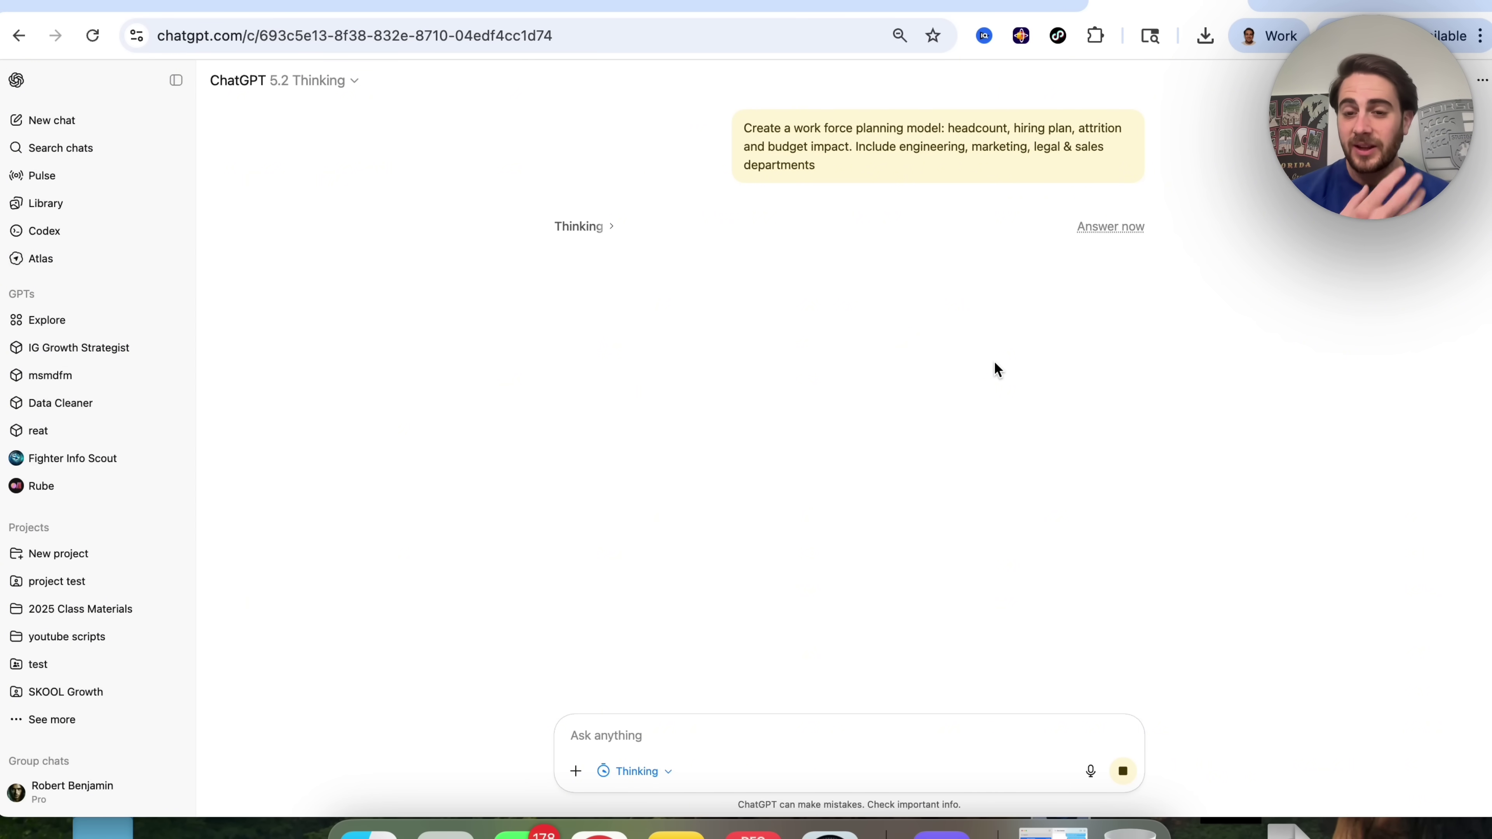
Follow the Thinking activity log and check progress on the workforce_planning_model.xlsx artifact.
left_click(606, 230)
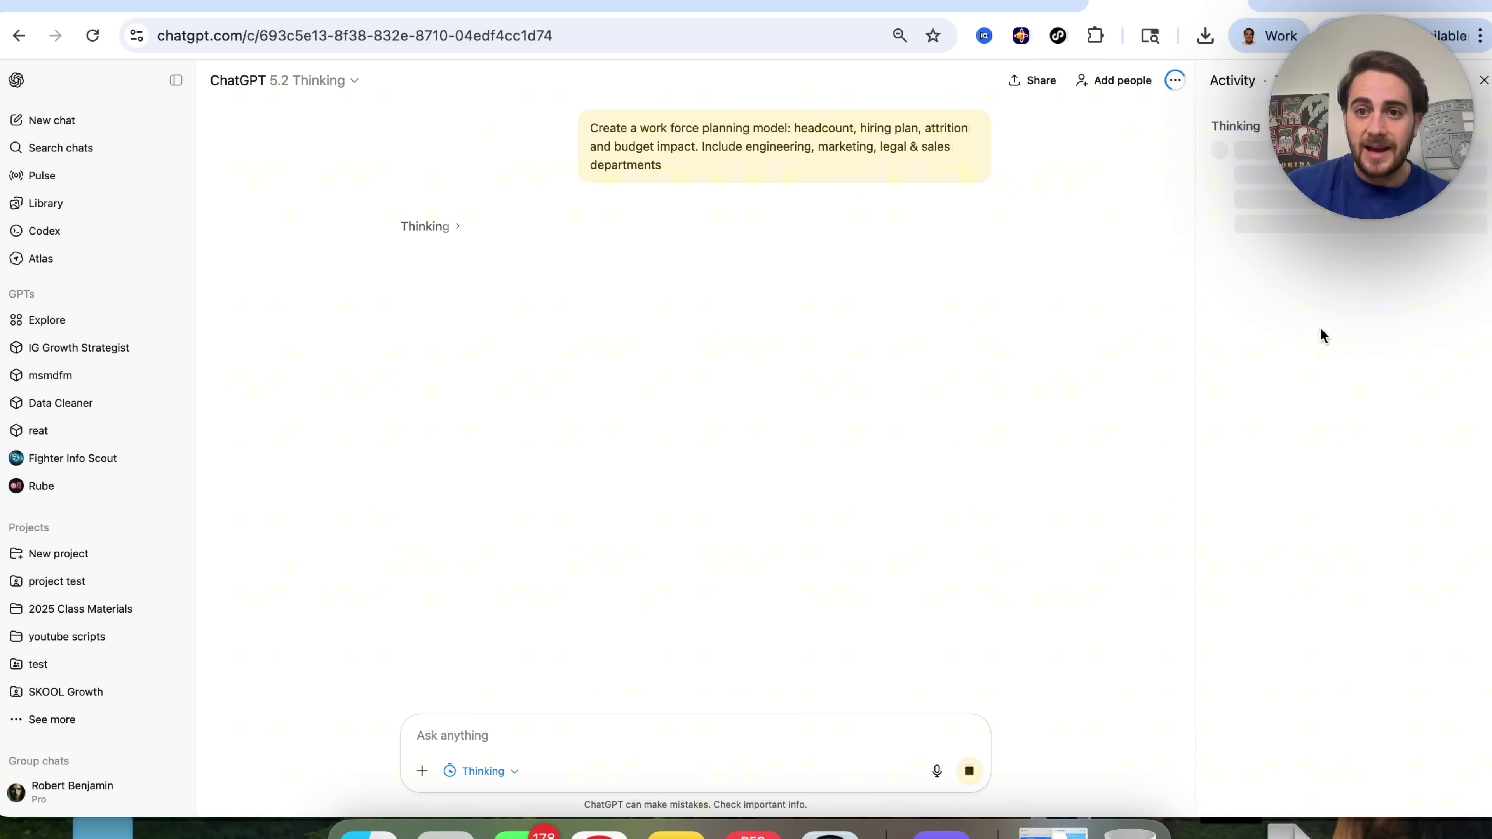
left_click(446, 228)
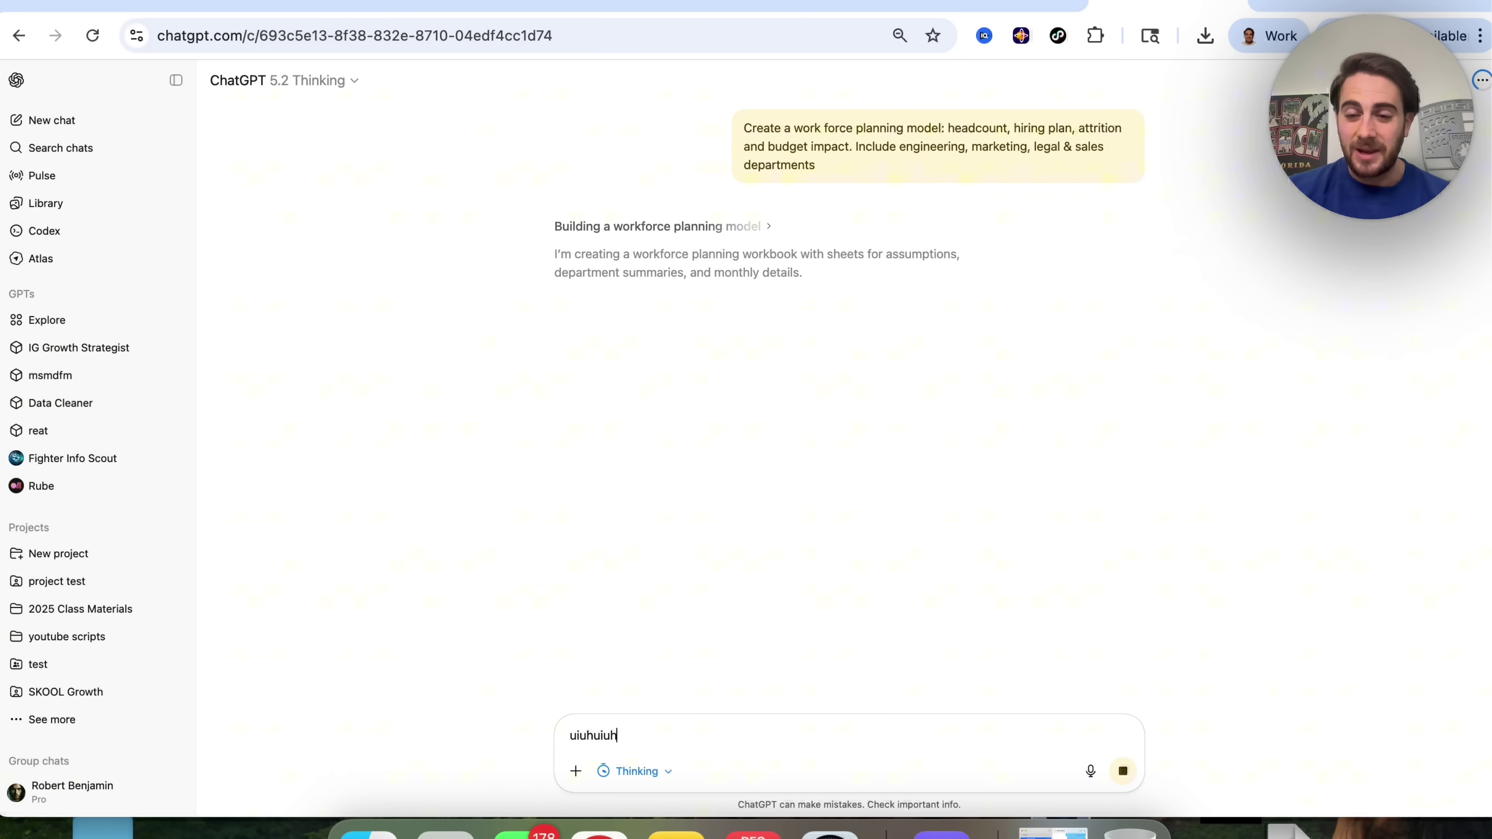
key("BackSpace")
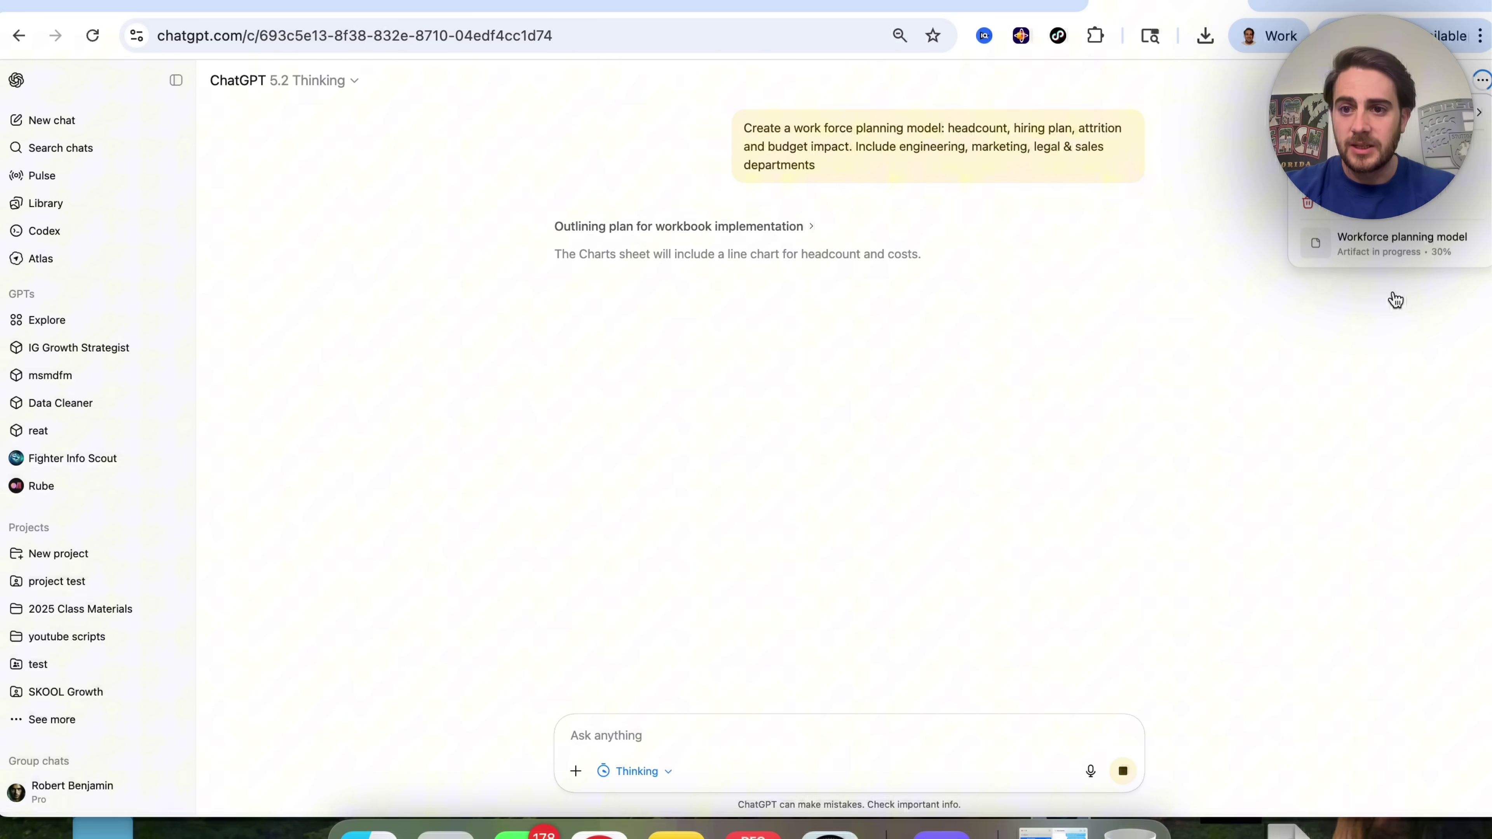
scroll(1393, 298, "up", 5)
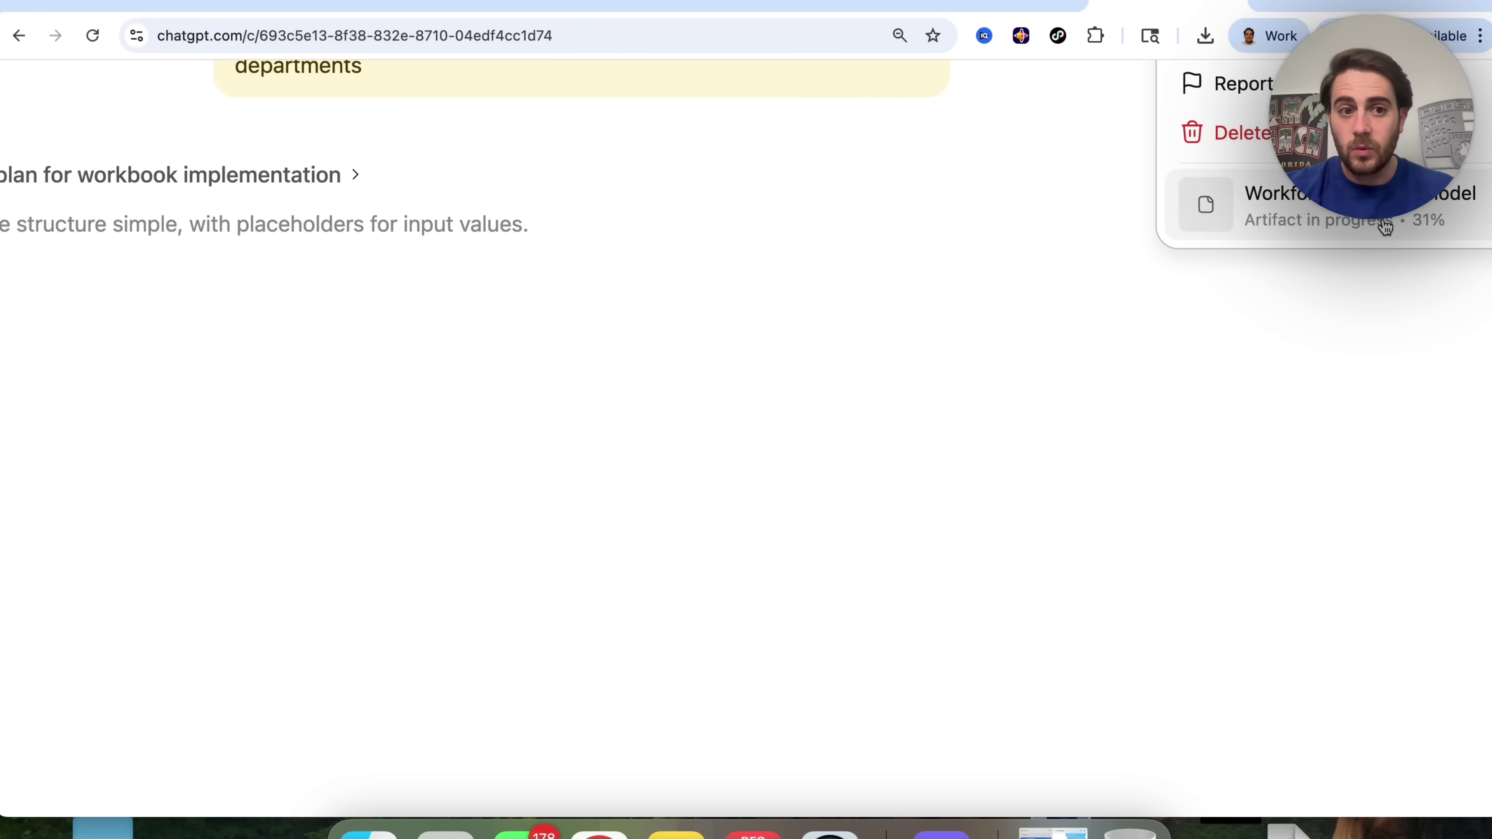
scroll(1383, 221, "down", 5)
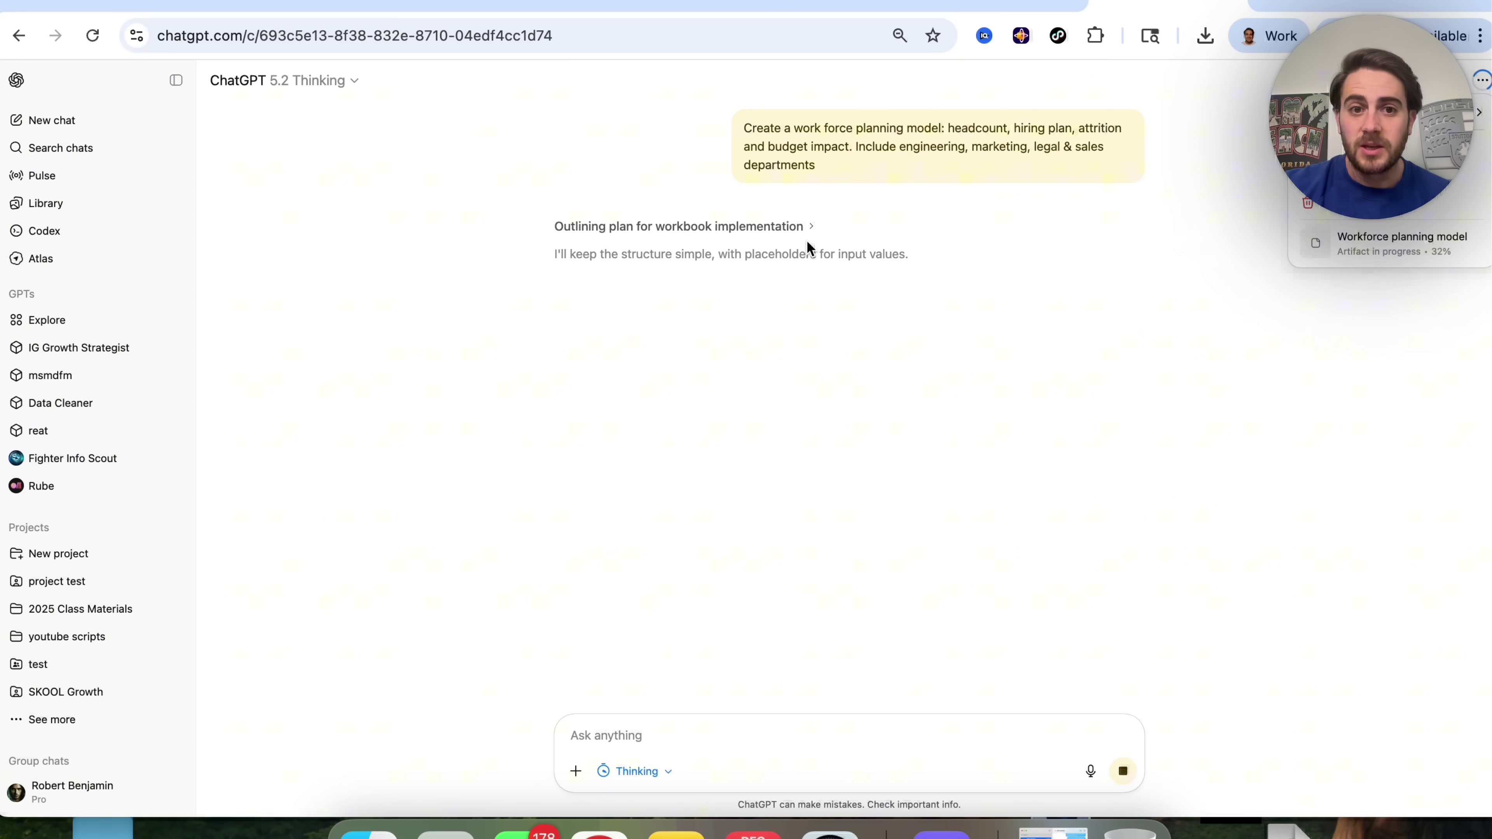
left_click(811, 228)
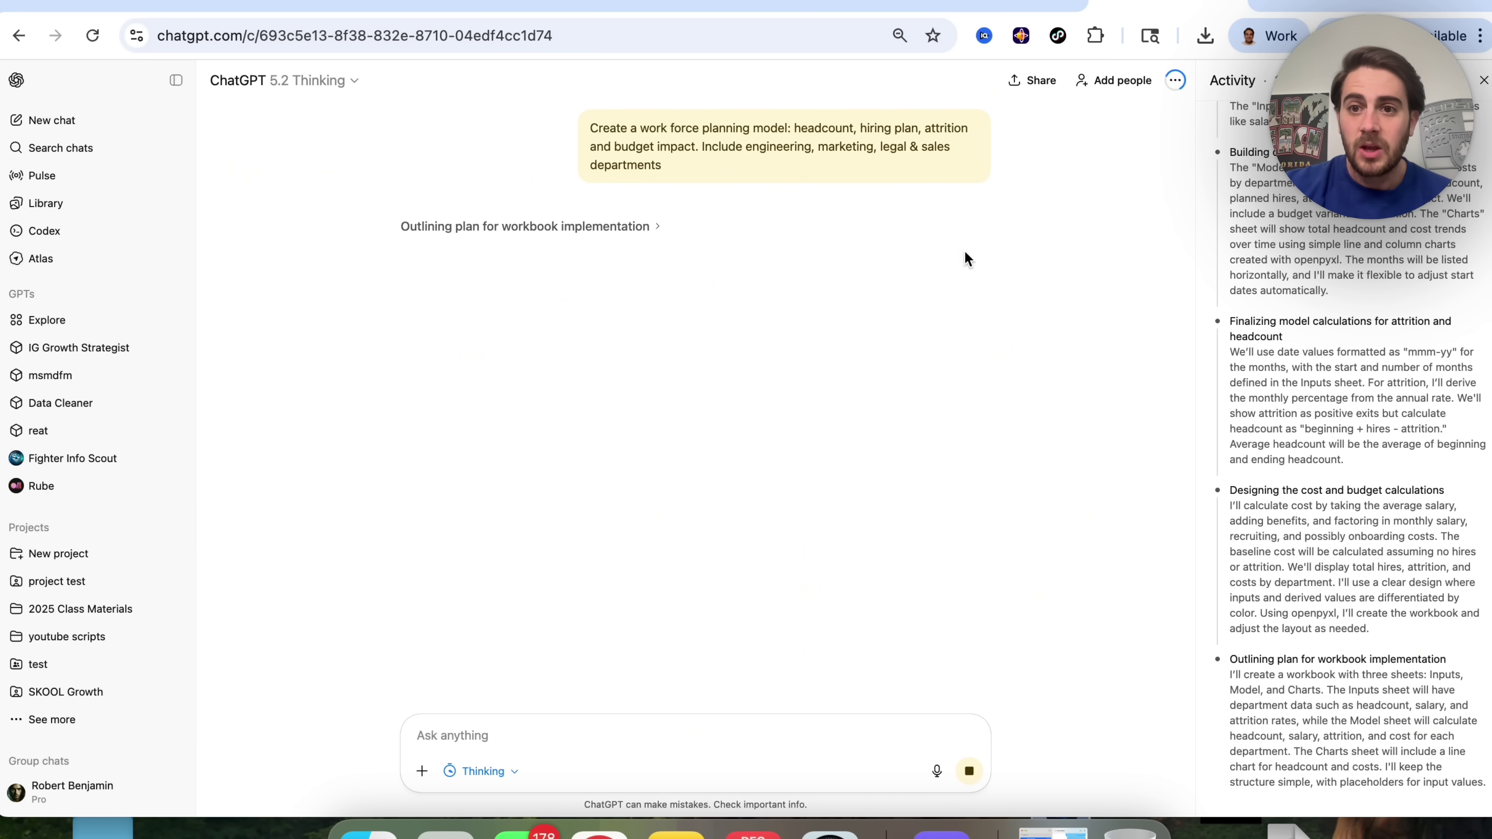
scroll(1278, 292, "up", 8)
scroll(1278, 293, "down", 8)
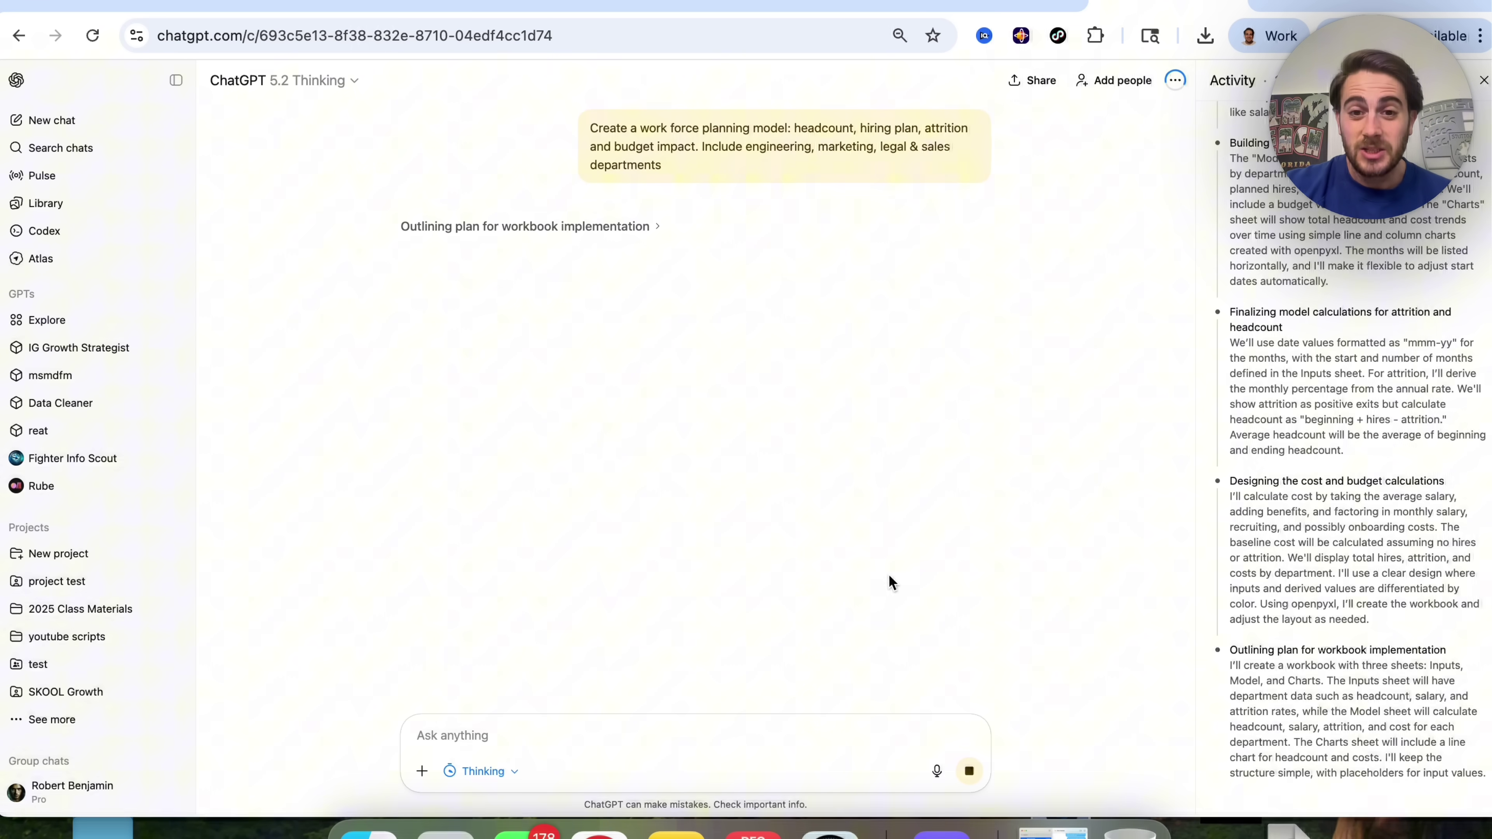
left_click(1175, 81)
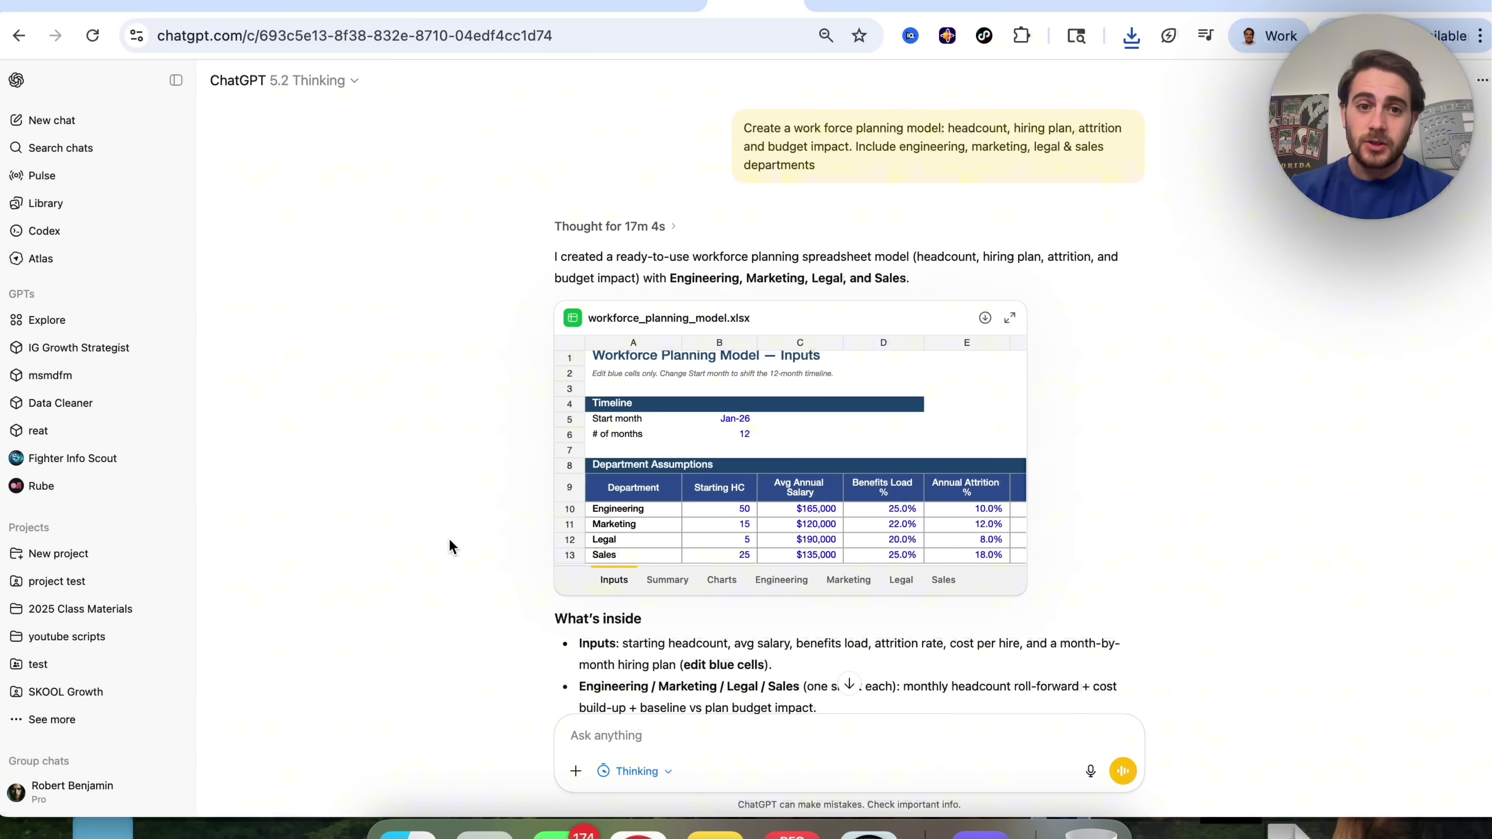
Open workforce_planning_model.xlsx in full-size preview and view its Summary and Charts sheets.
scroll(449, 538, "down", 3)
scroll(449, 538, "down", 3)
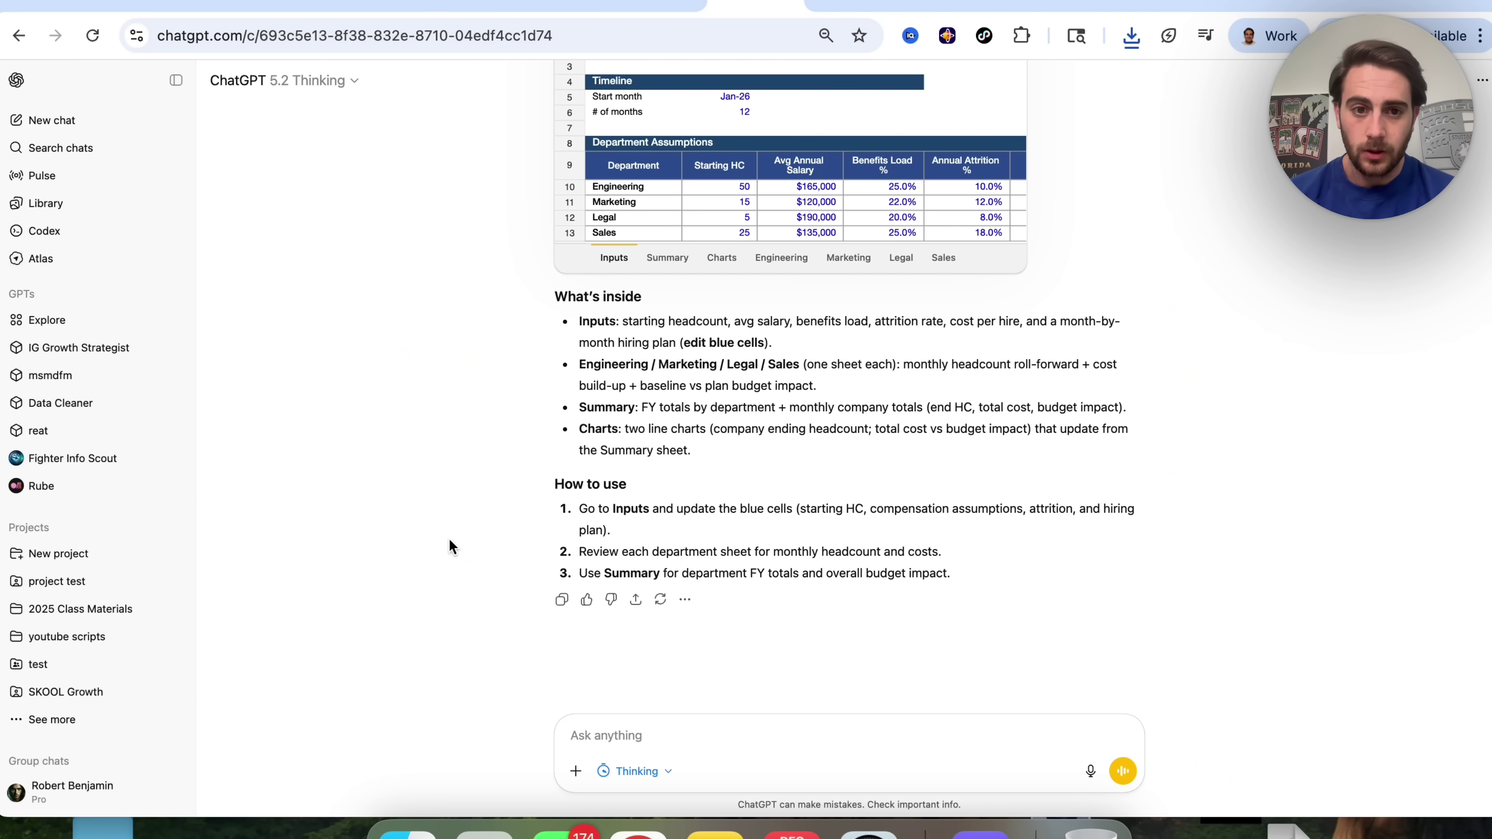
left_click(744, 353)
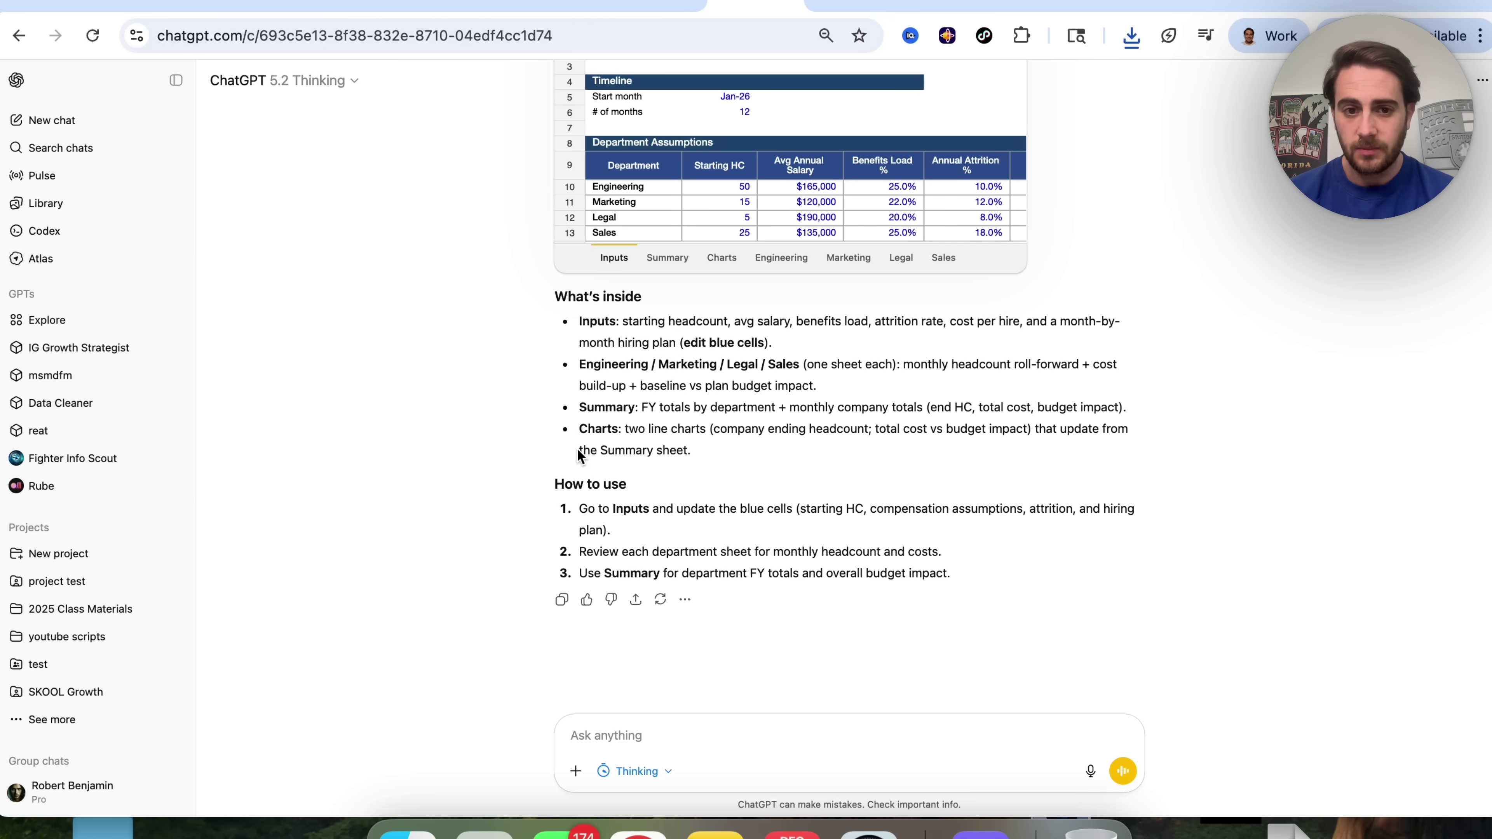
scroll(700, 479, "up", 5)
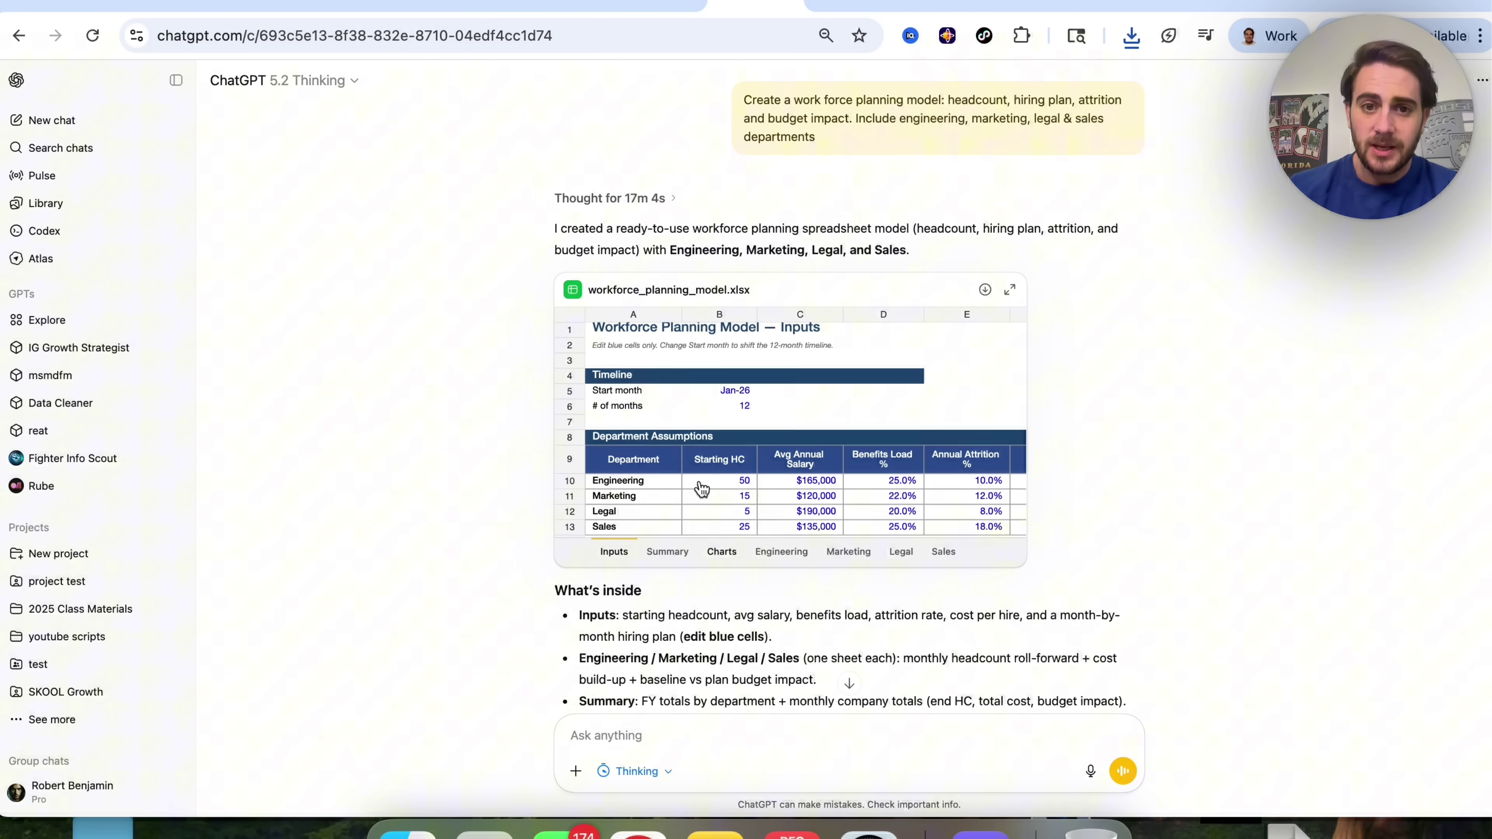
left_click(1008, 317)
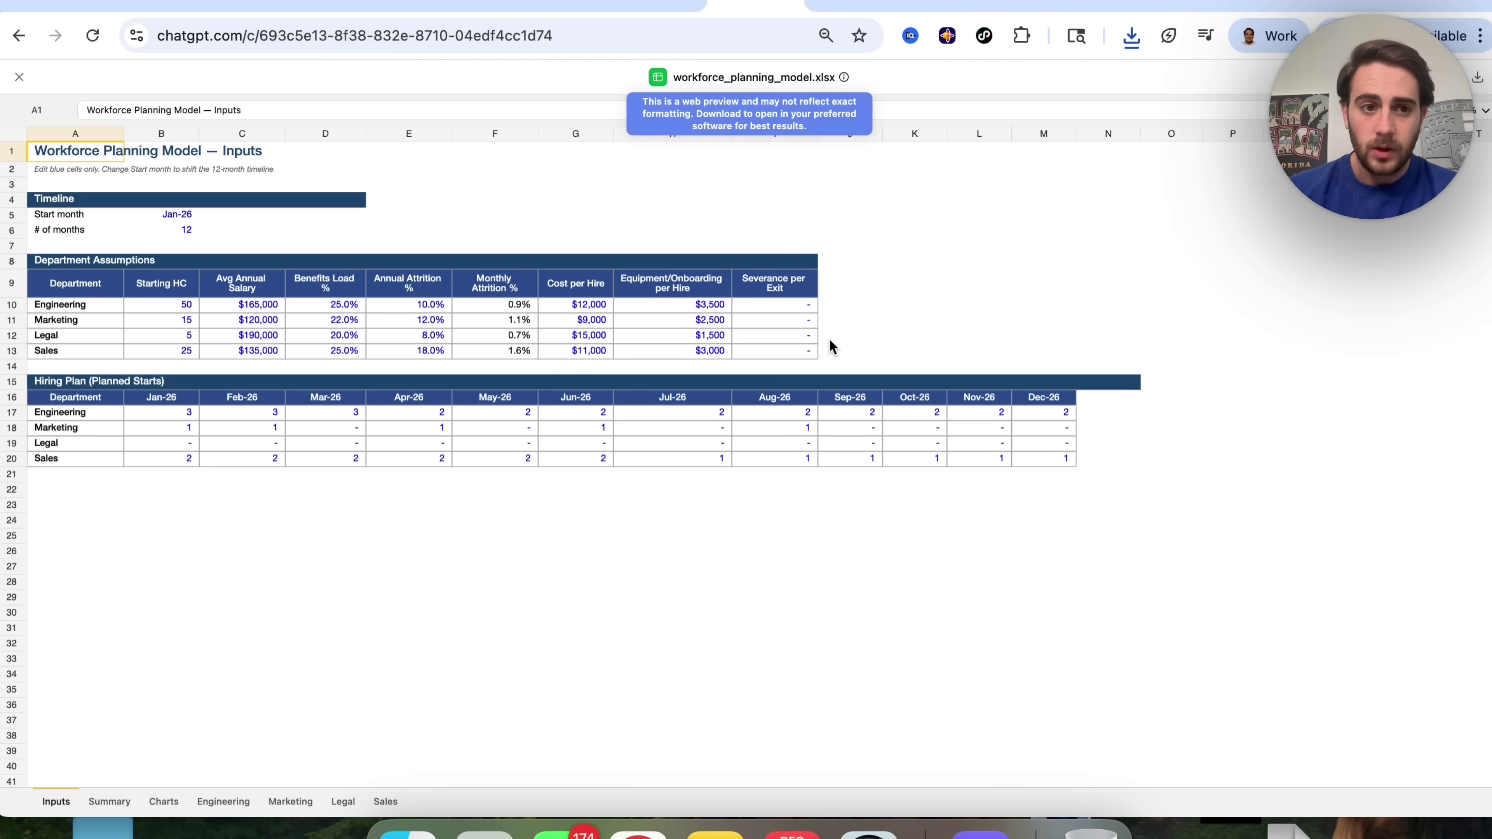
left_click(103, 810)
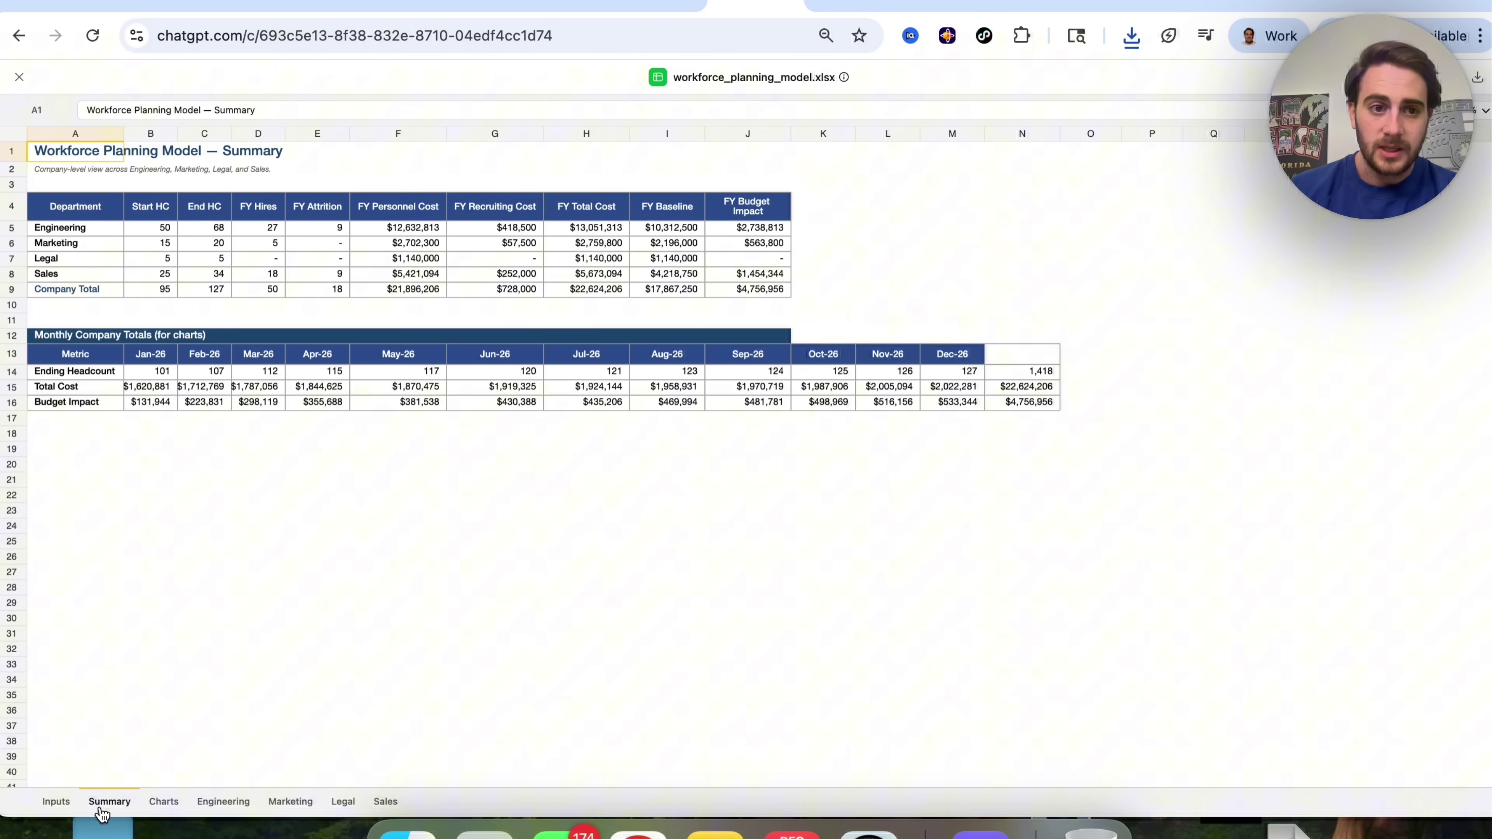
left_click(175, 805)
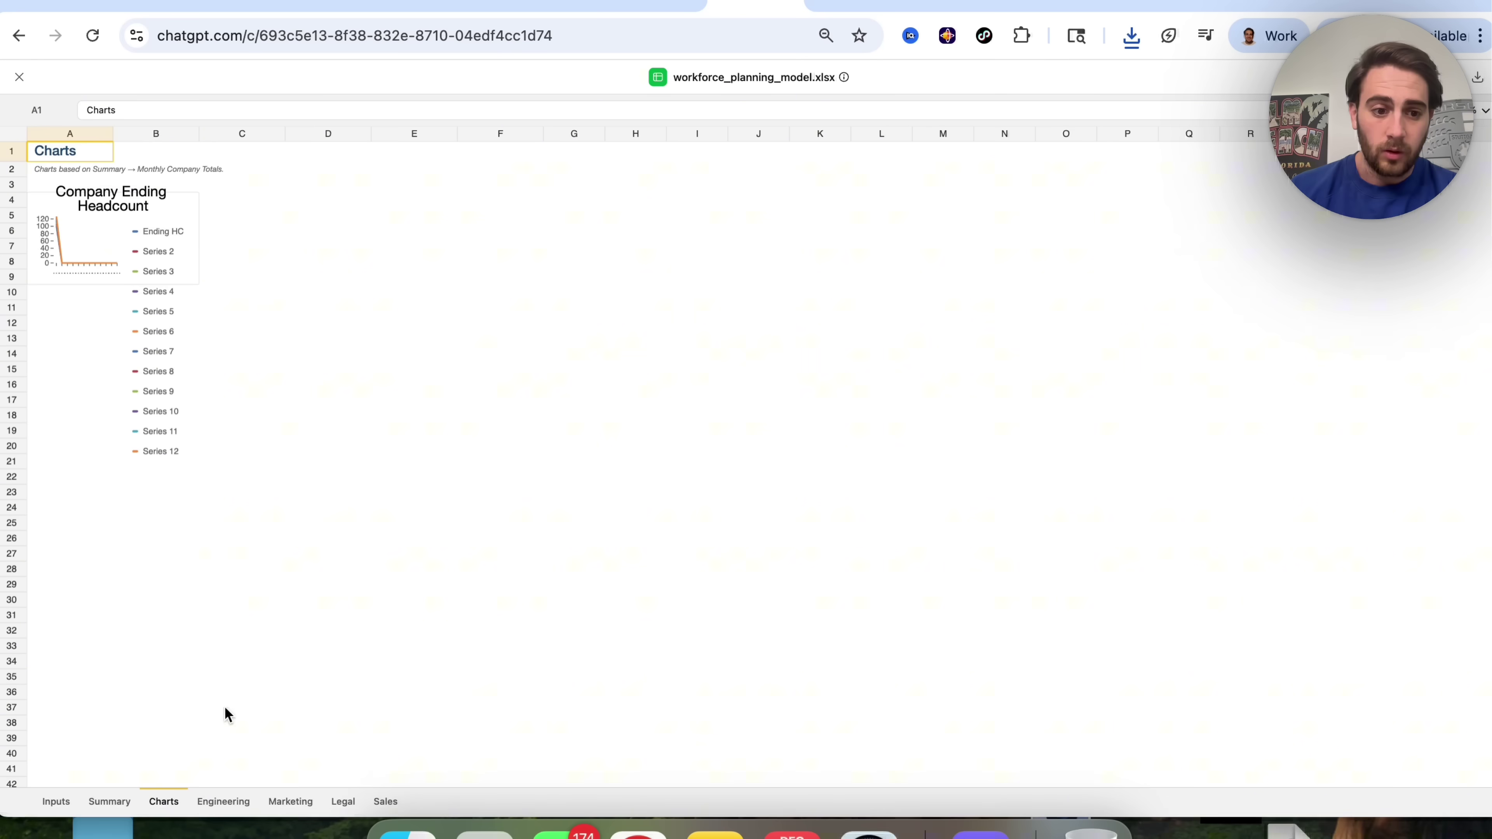
Review the Engineering, Marketing, Legal and Sales sheets and cell L12's formula, then close the viewer.
left_click(223, 801)
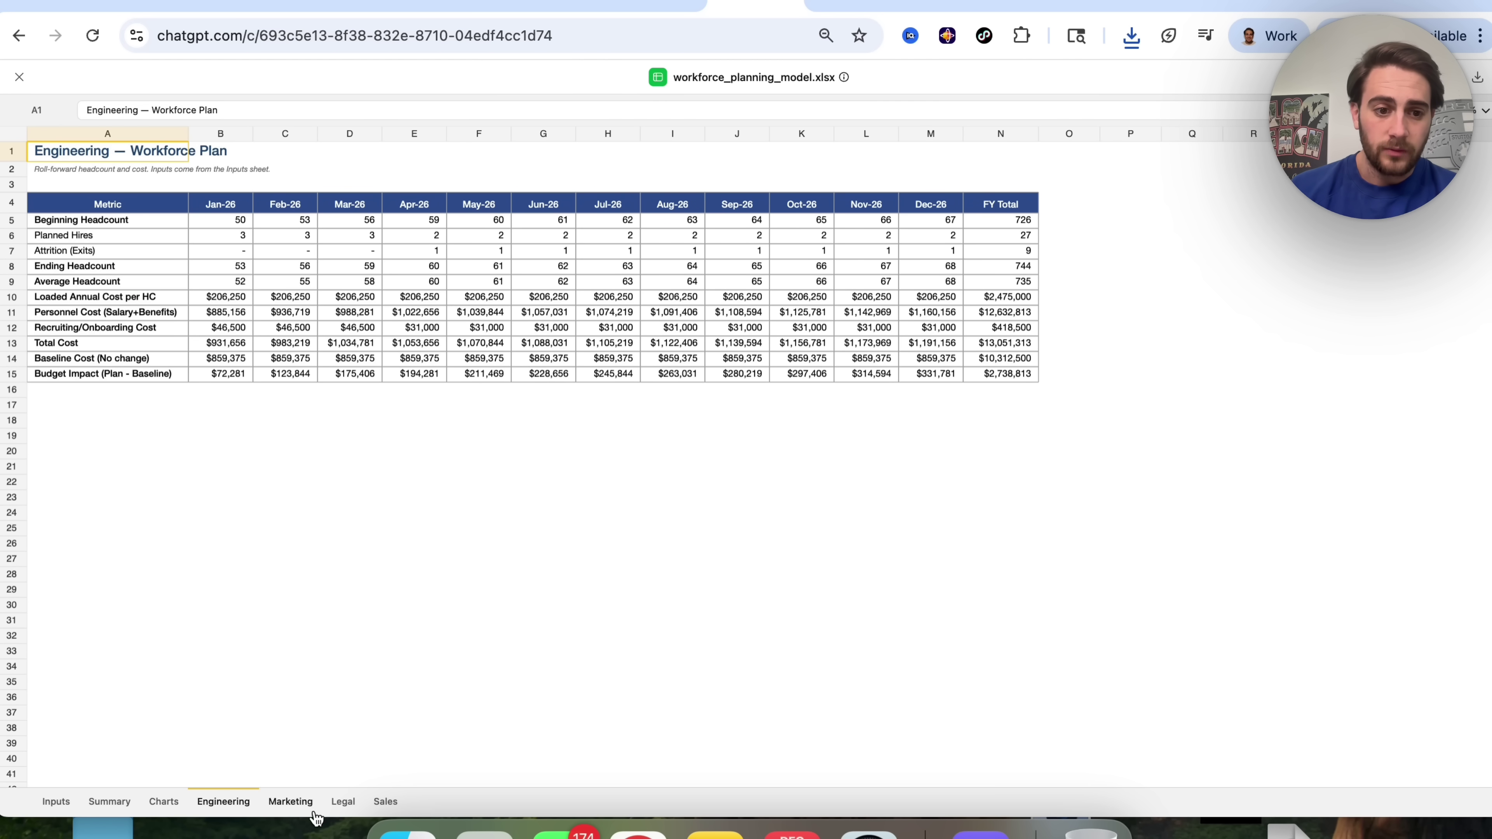
left_click(294, 809)
left_click(342, 803)
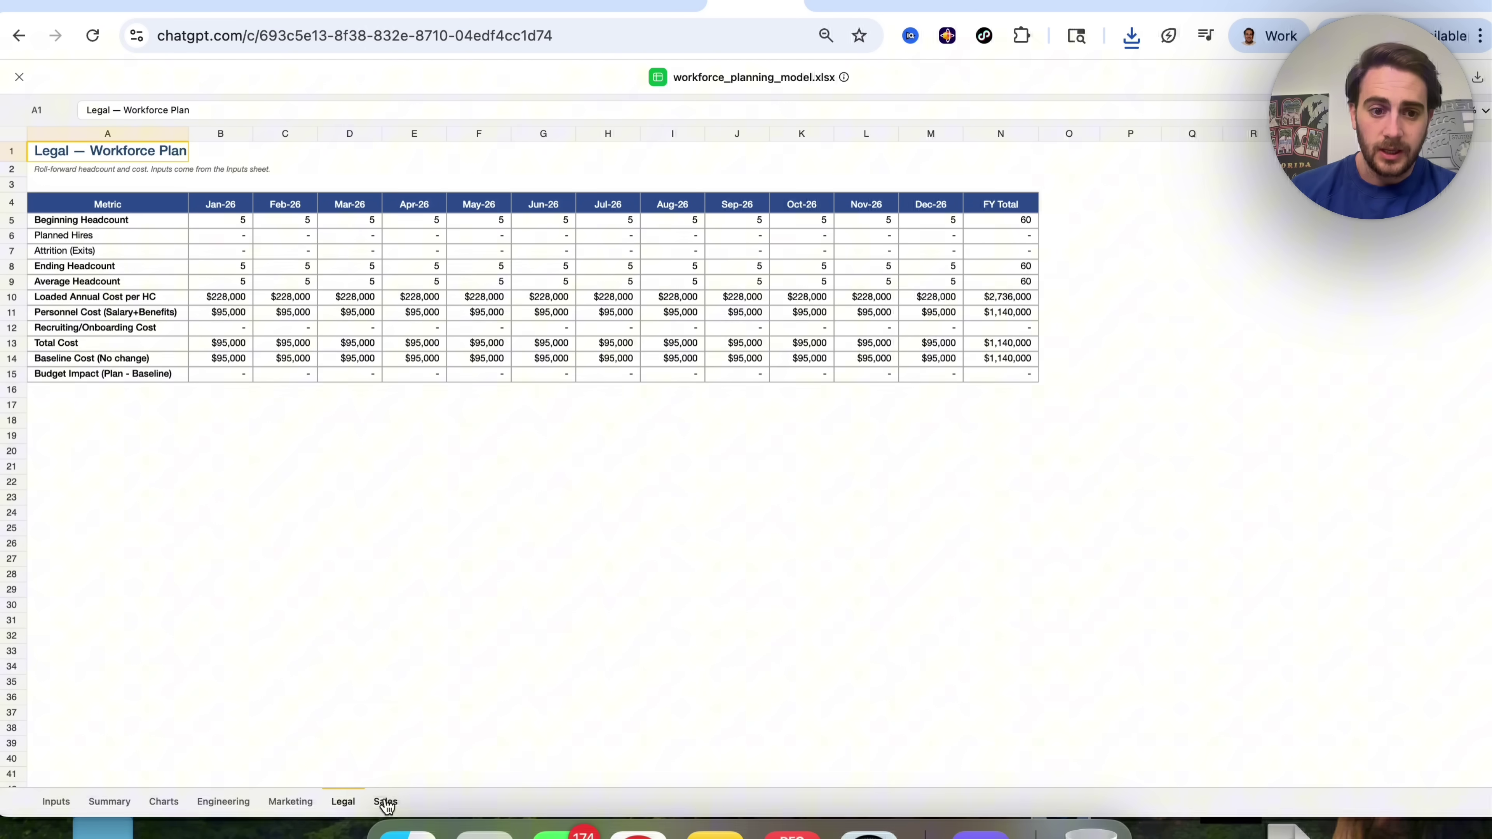
left_click(385, 803)
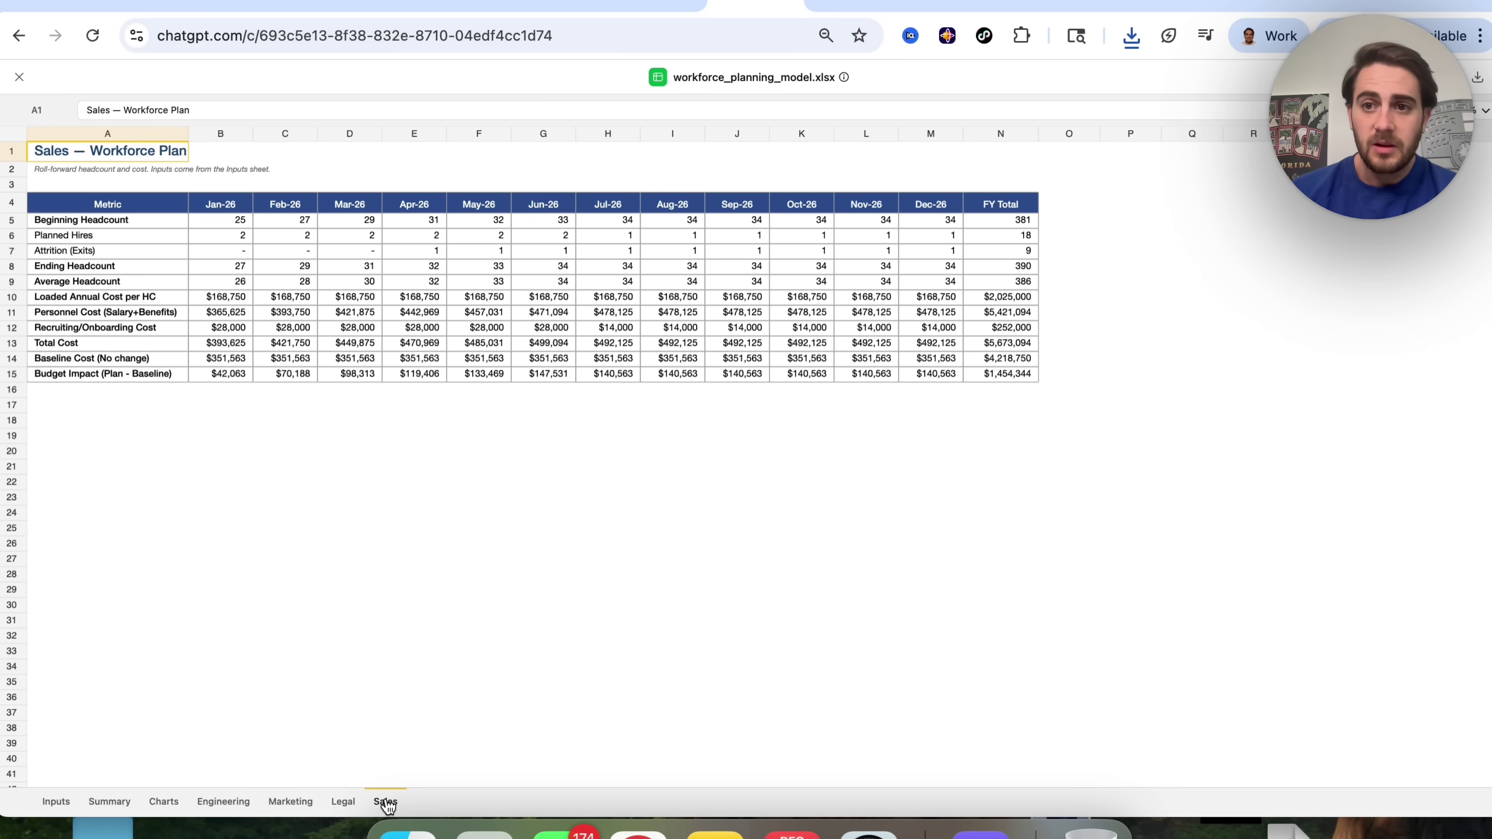
left_click(856, 327)
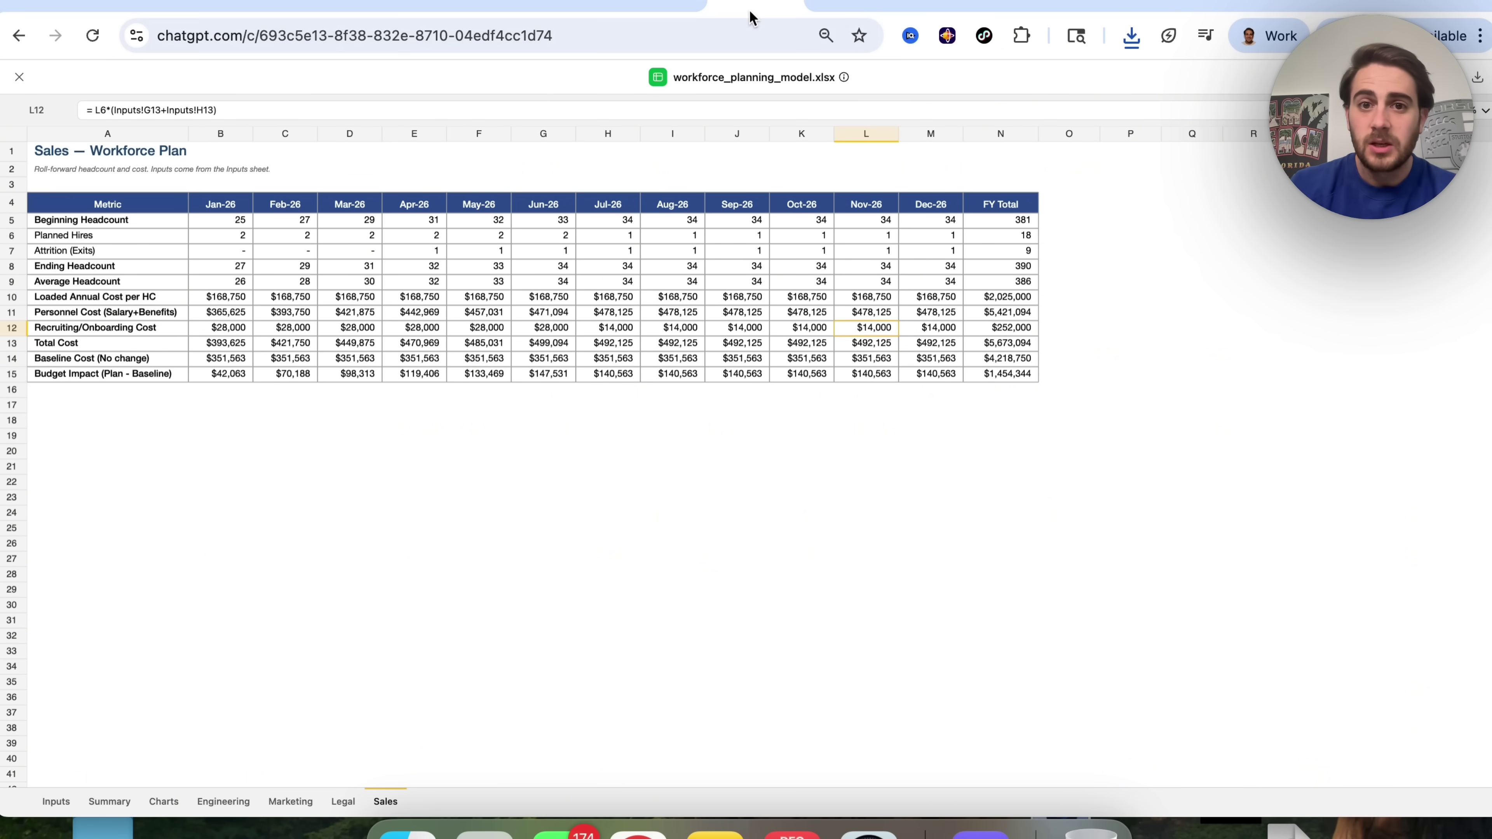
left_click(19, 76)
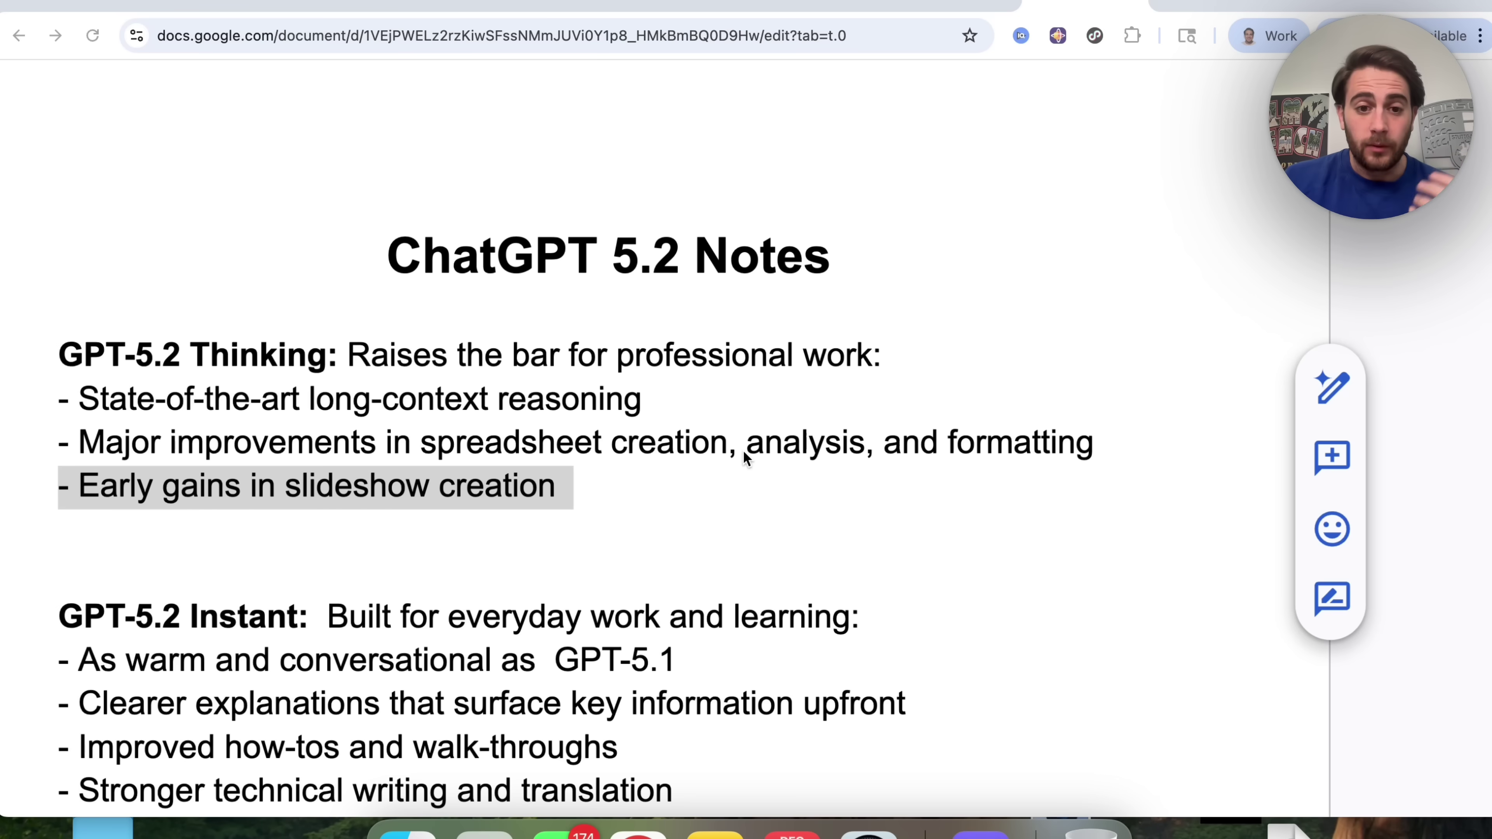
scroll(746, 441, "down", 4)
triple_click(353, 414)
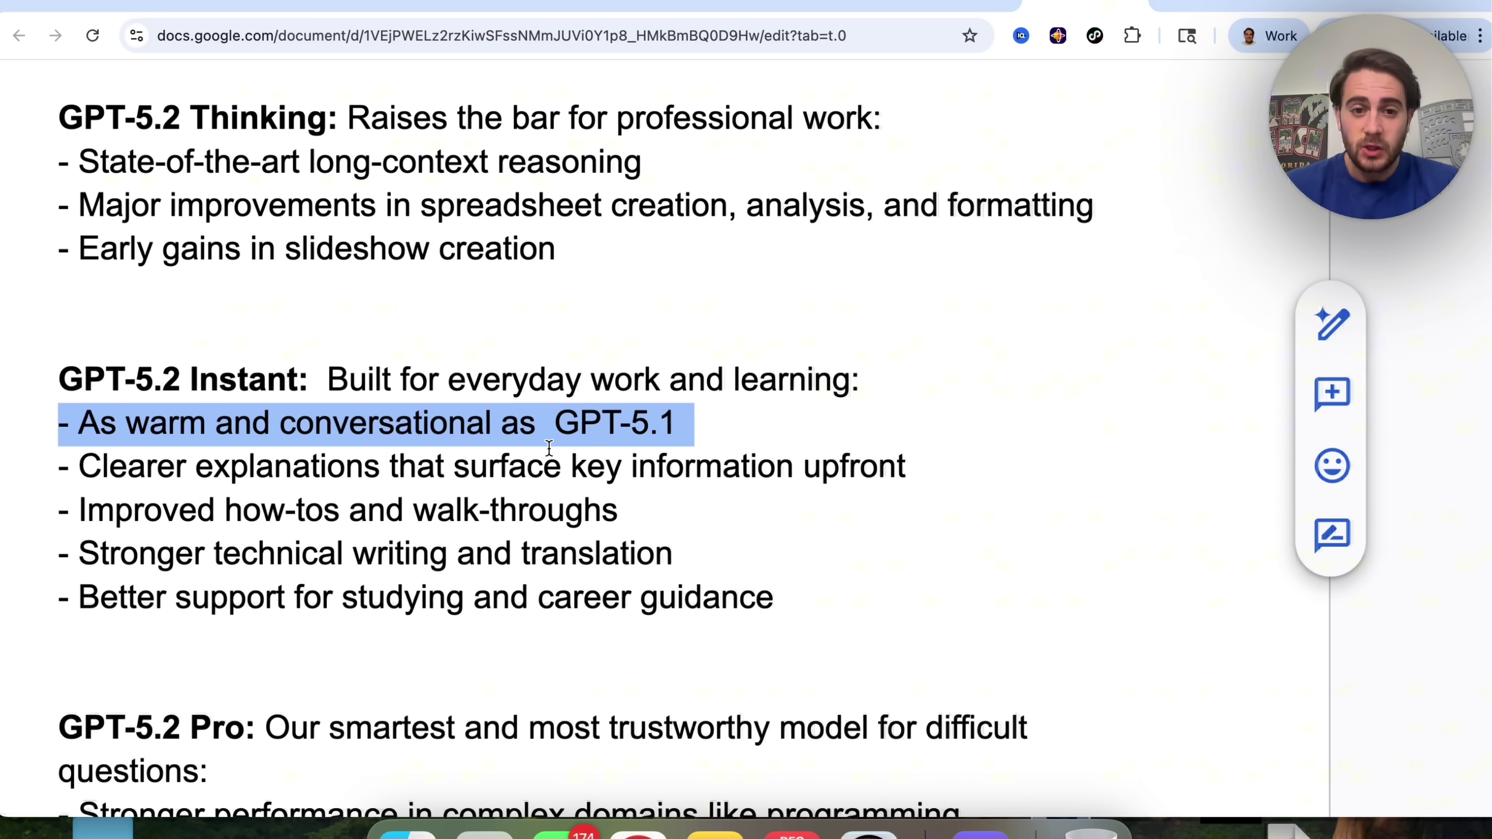
triple_click(370, 481)
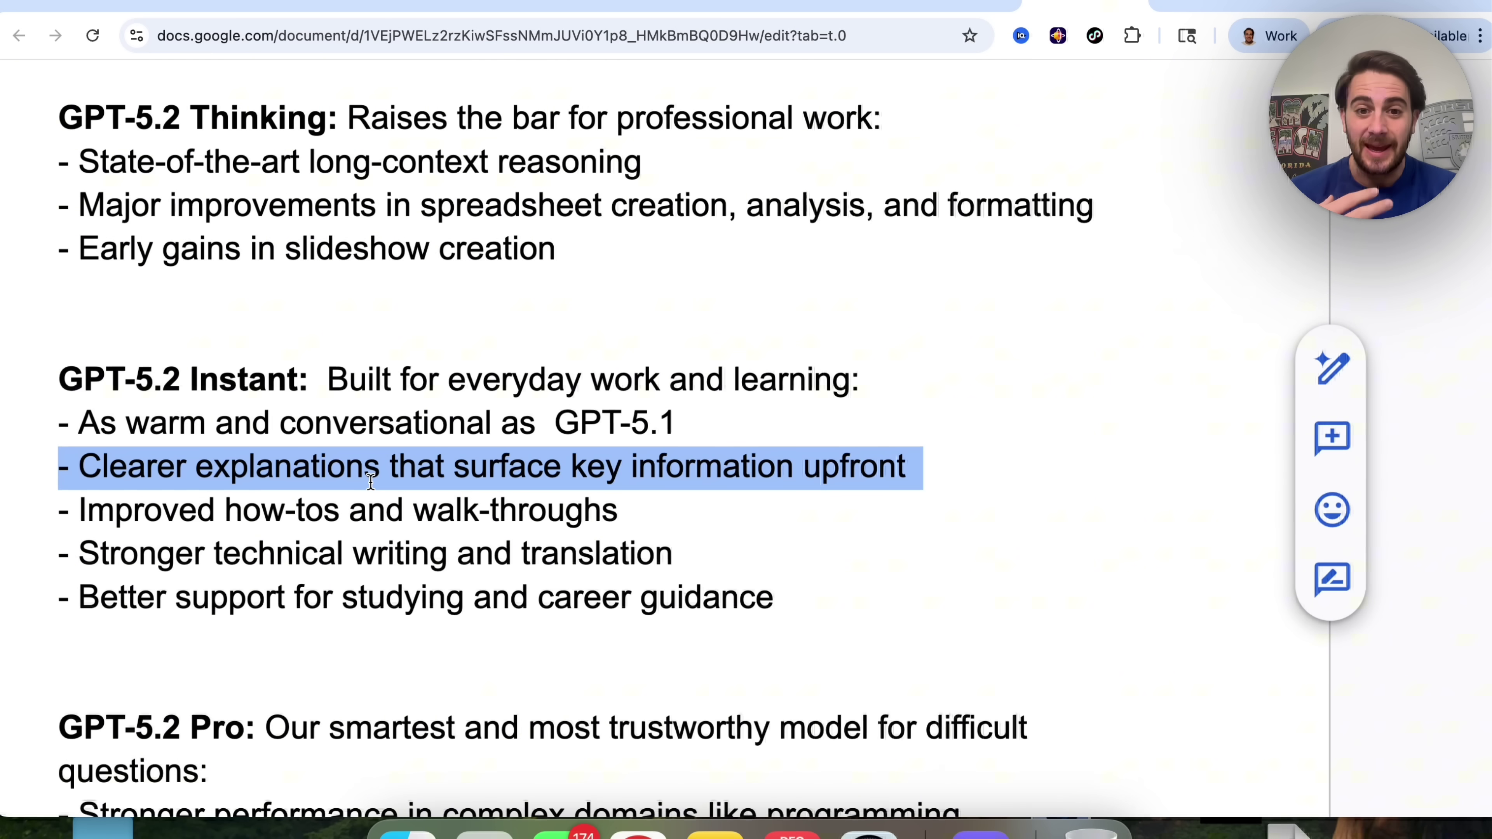
triple_click(340, 506)
double_click(414, 564)
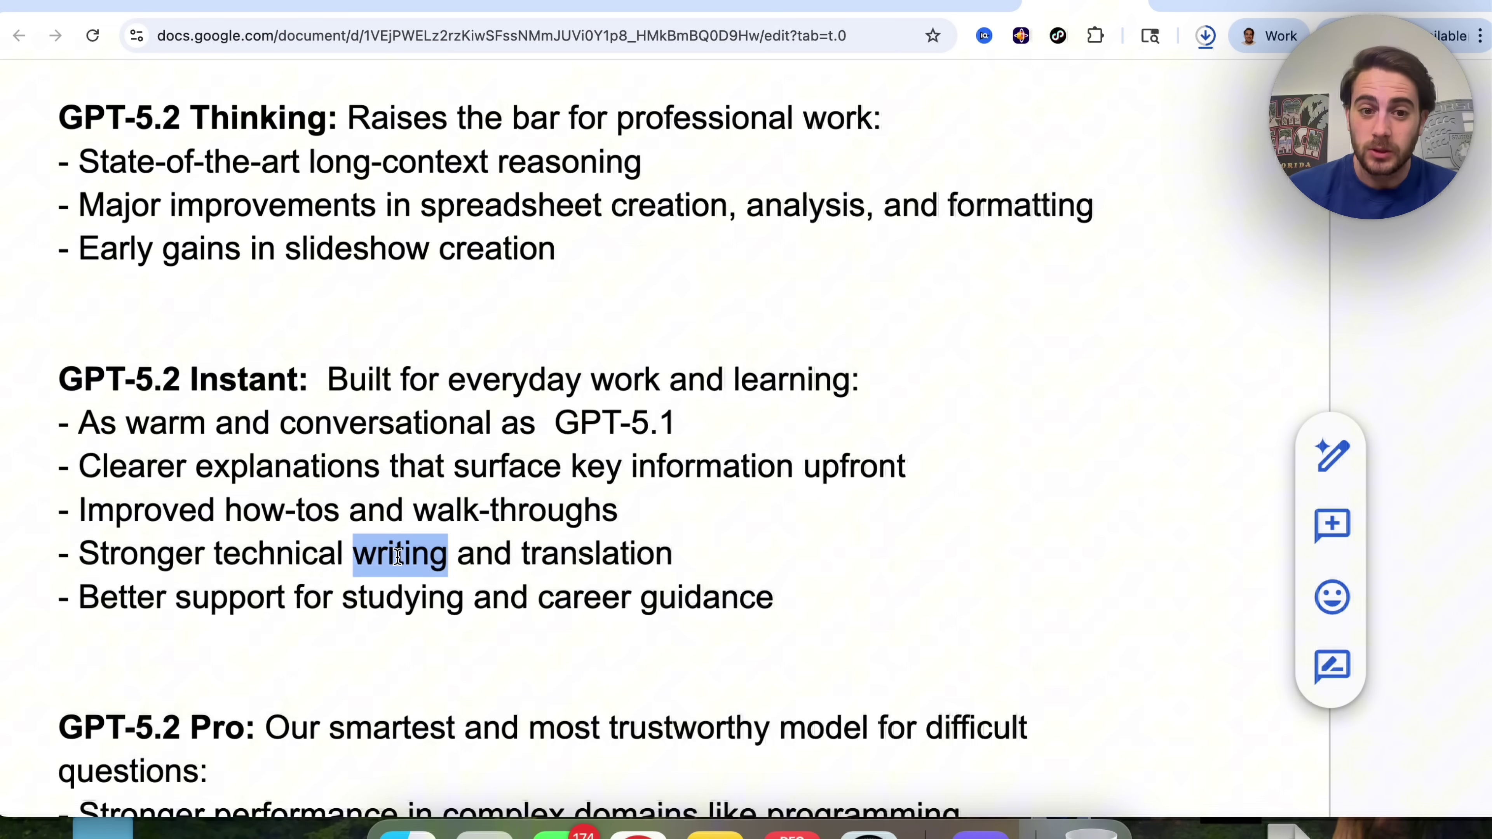
triple_click(352, 516)
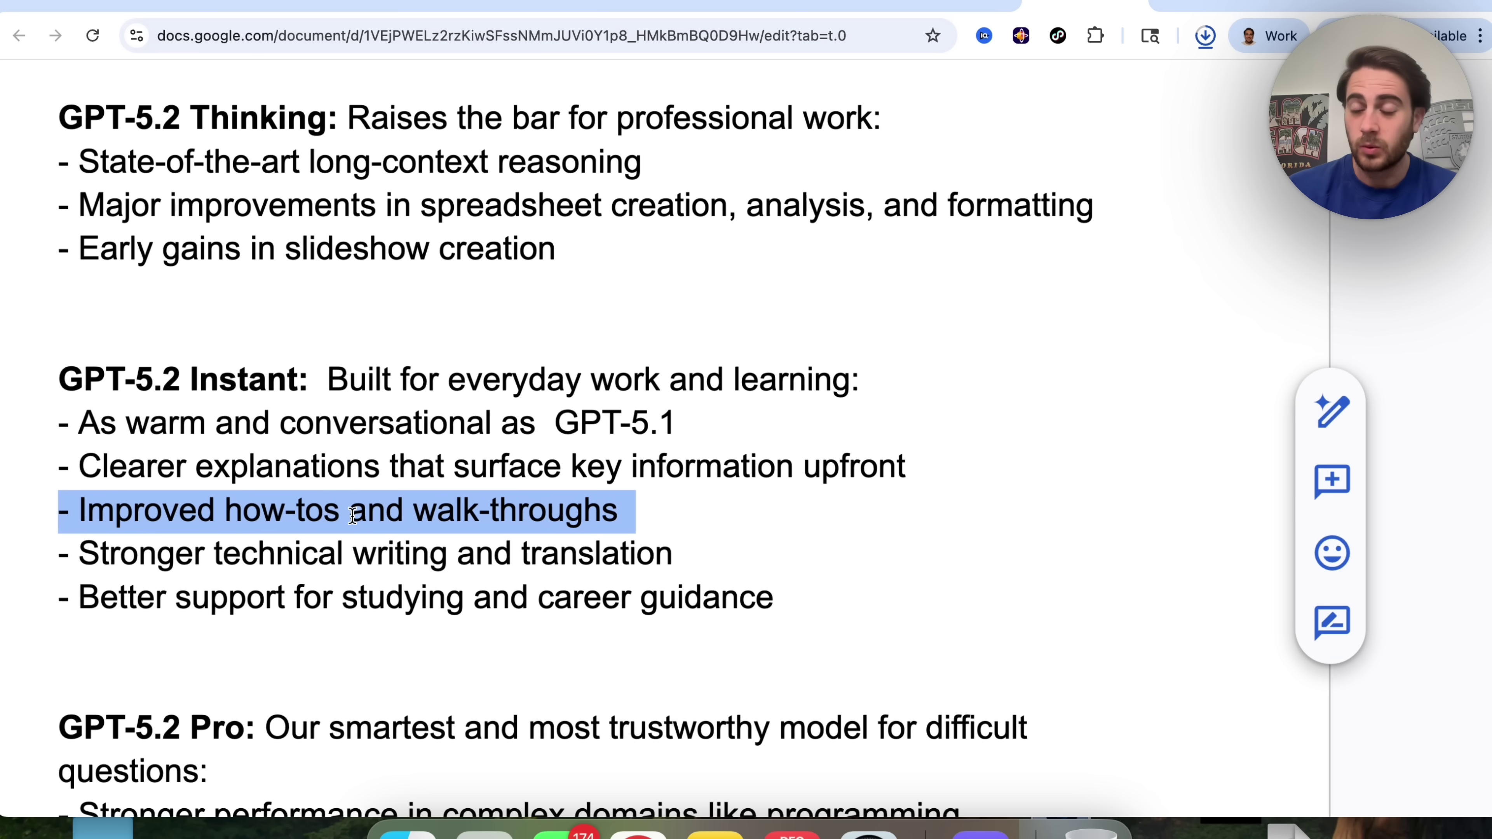
triple_click(353, 556)
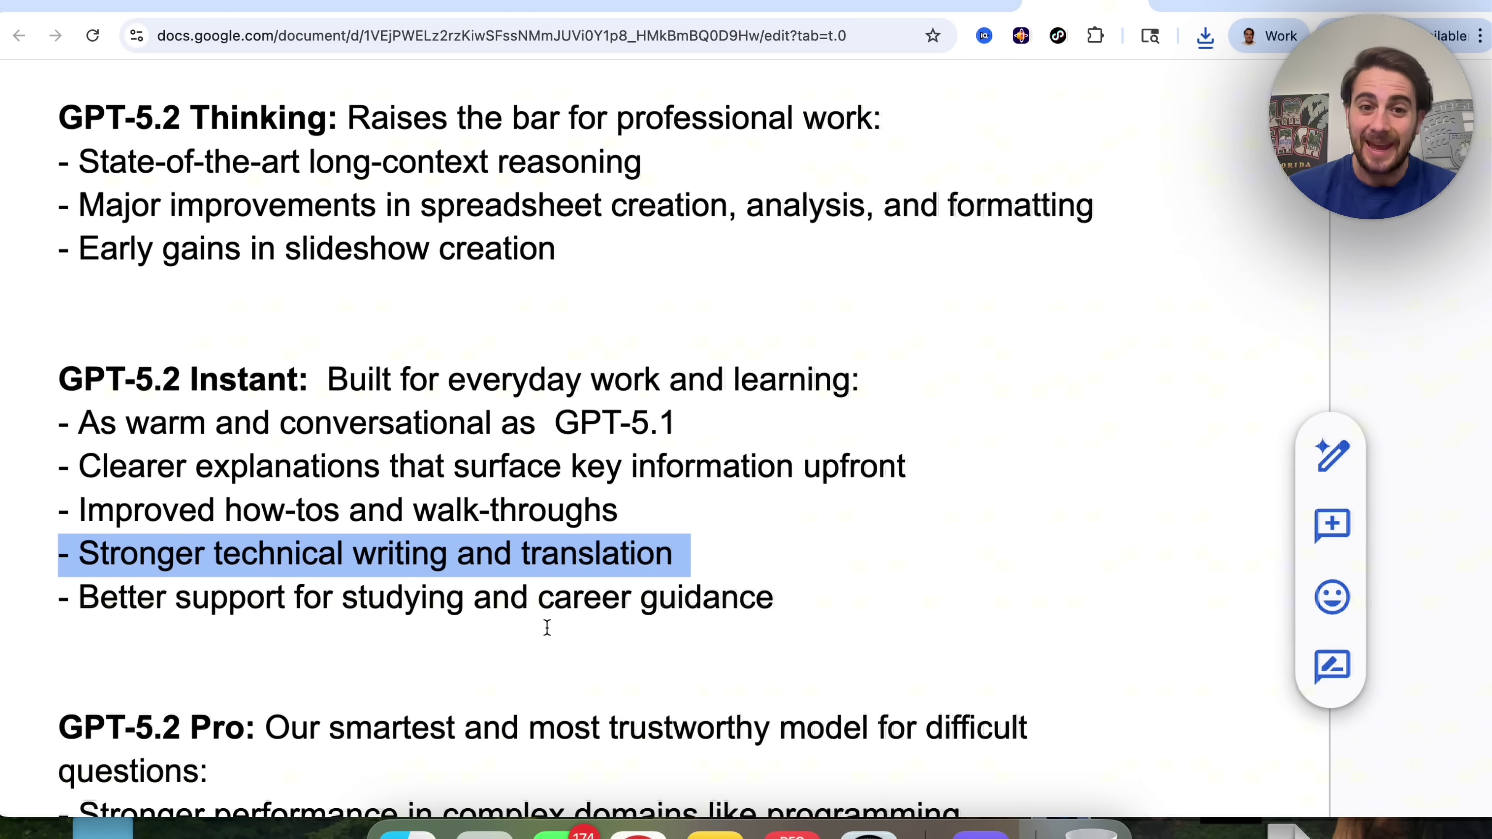
triple_click(569, 601)
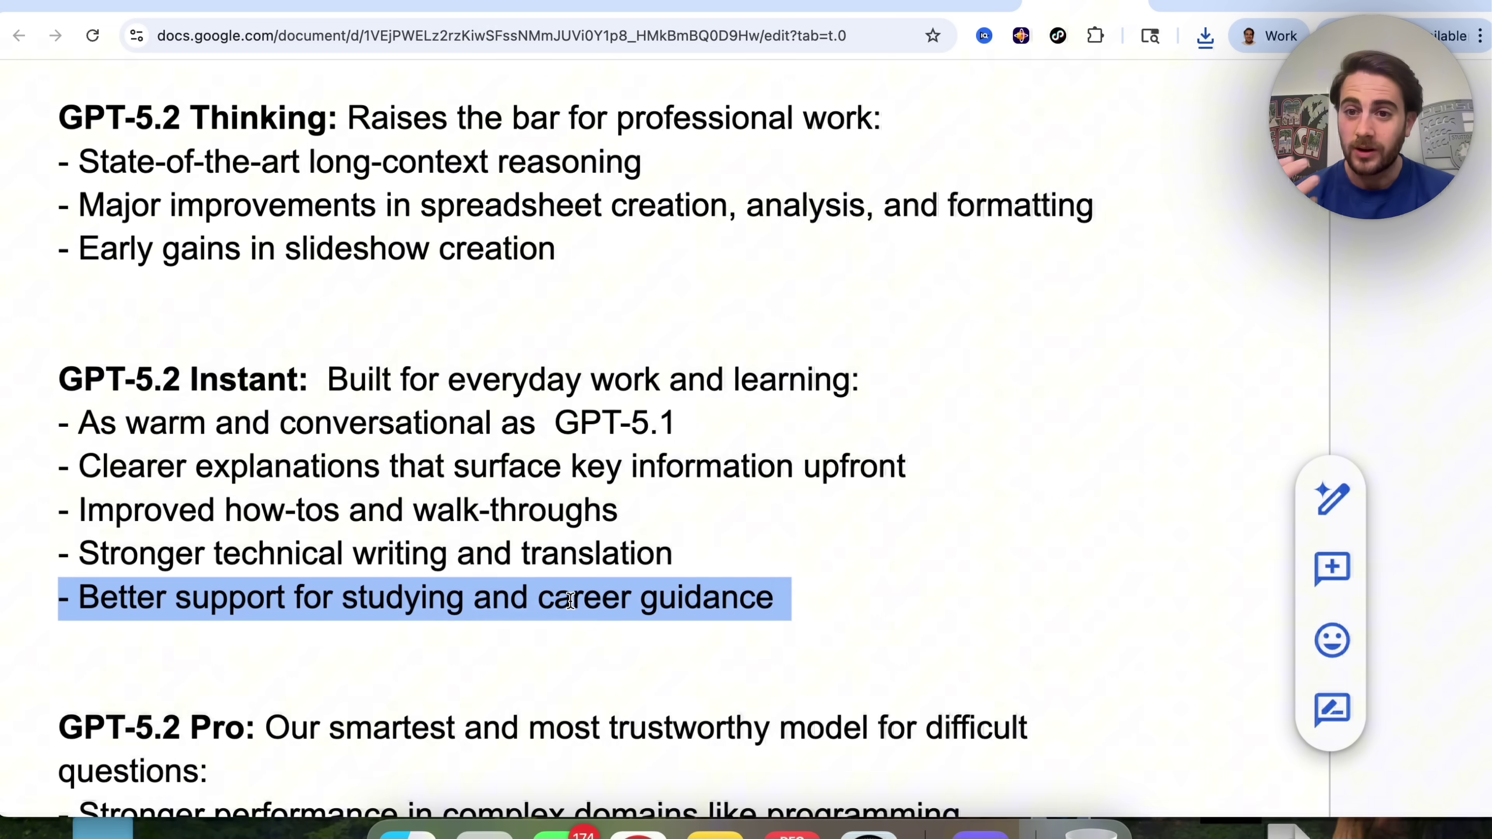
left_click(772, 495)
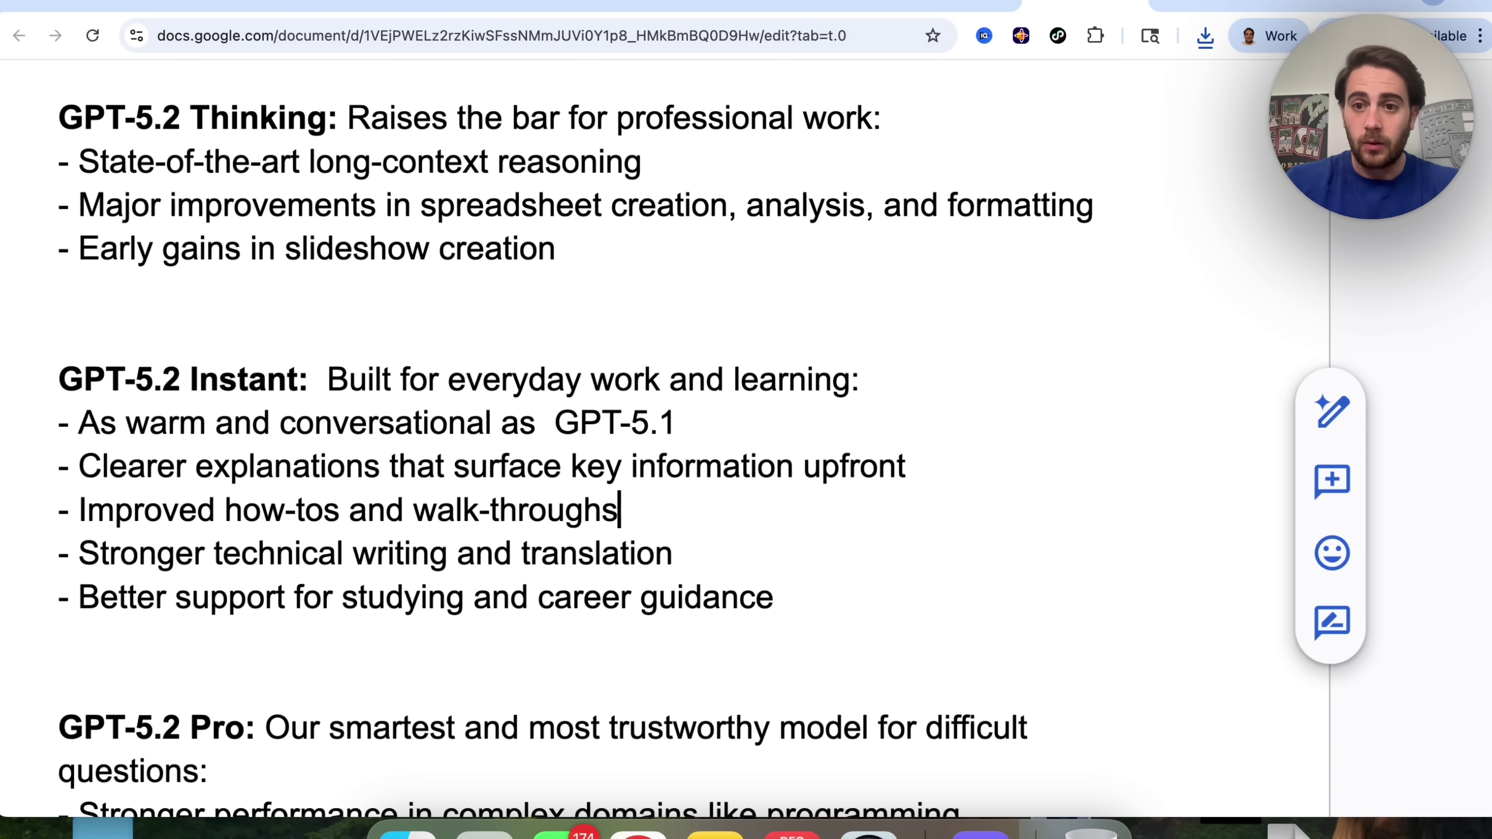
Load chatgpt.com in a new tab and switch the model to 5.2 Instant.
key("super+t")
type("chatgpt.com")
key("Return")
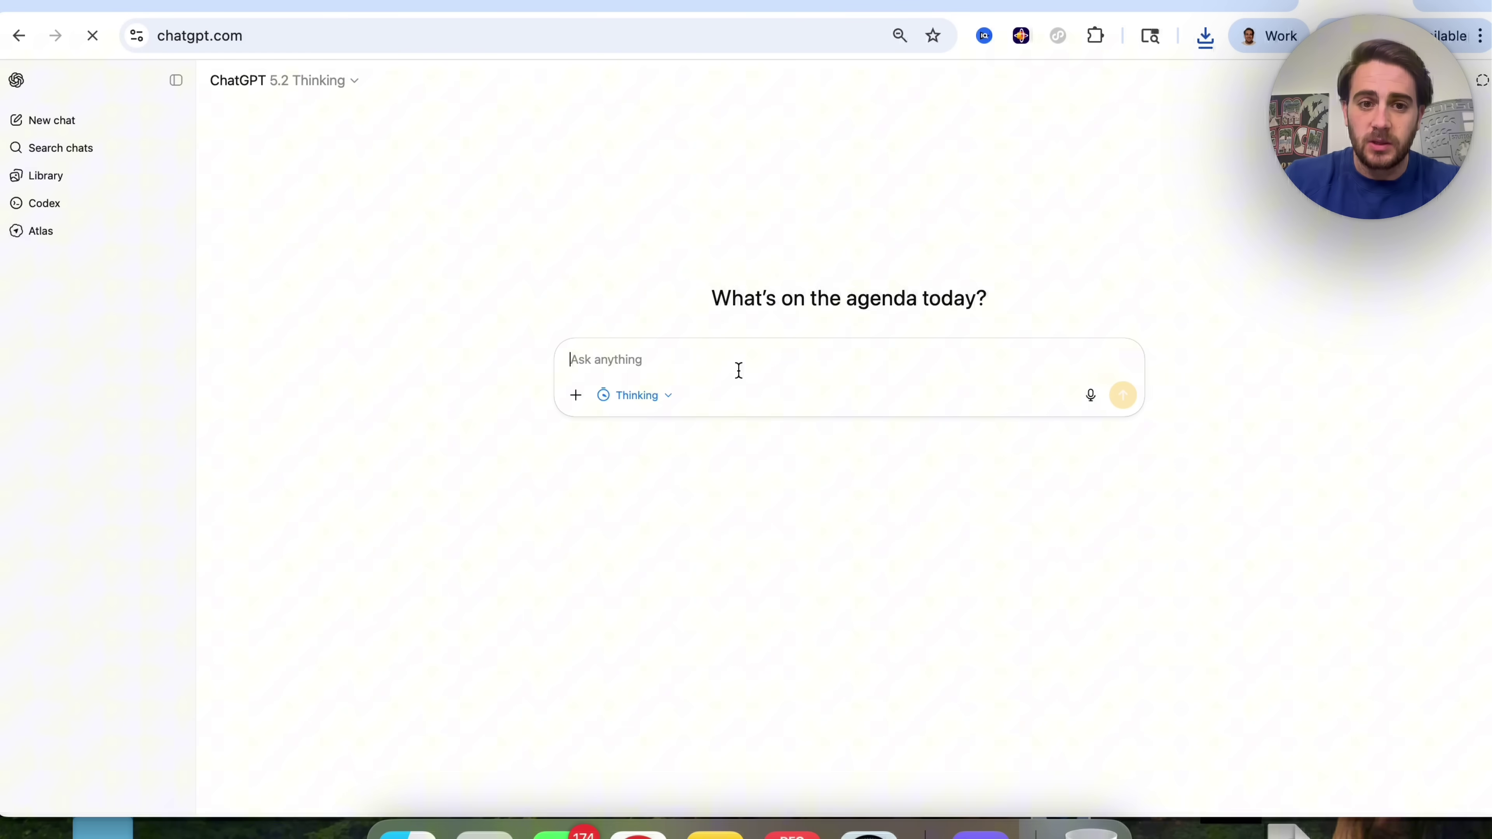
left_click(293, 83)
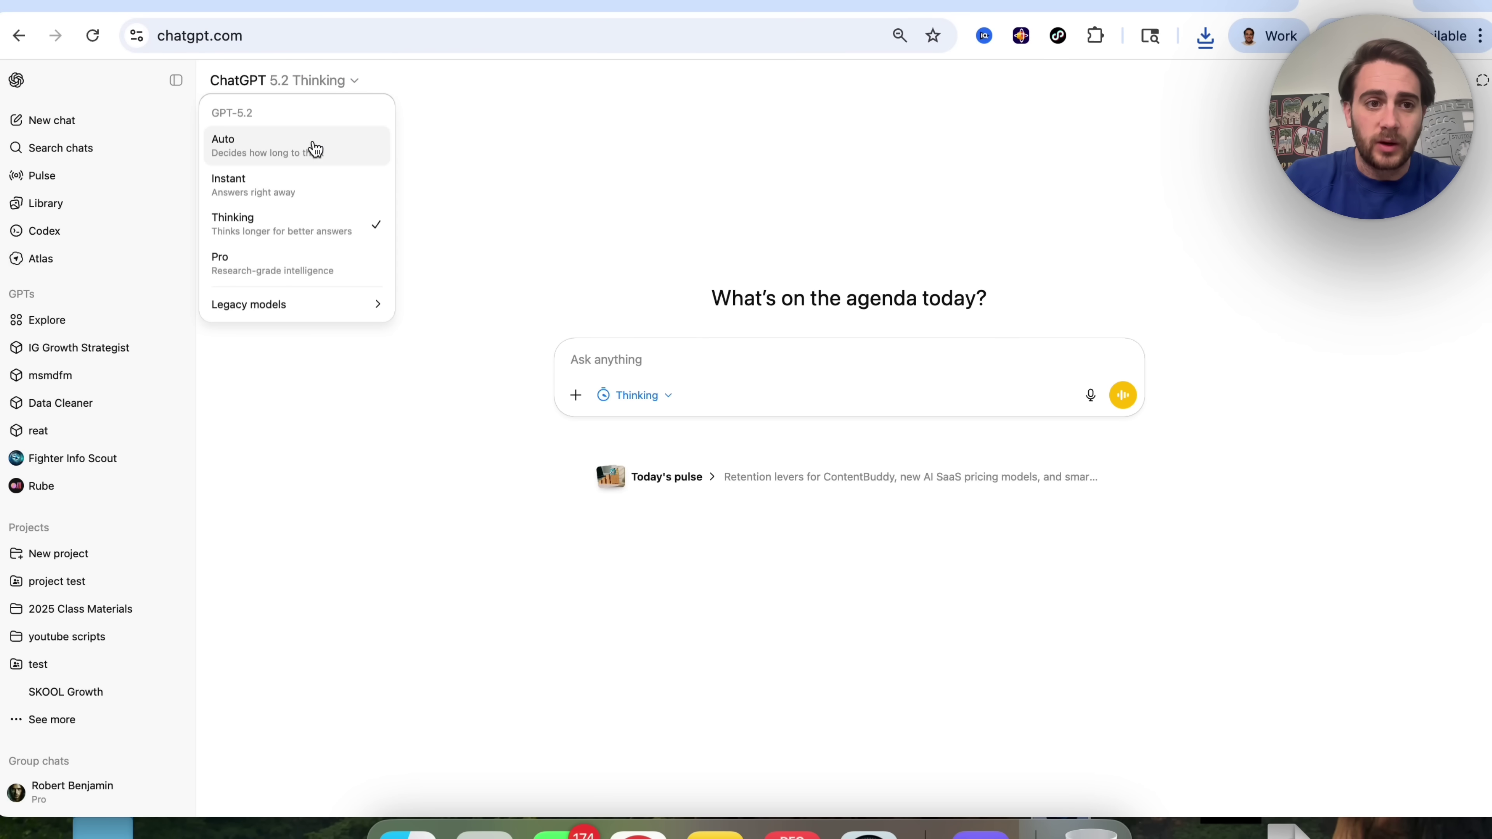
left_click(280, 191)
Ask 'Based on everything that you know about me how should I advance my career'.
left_click(664, 358)
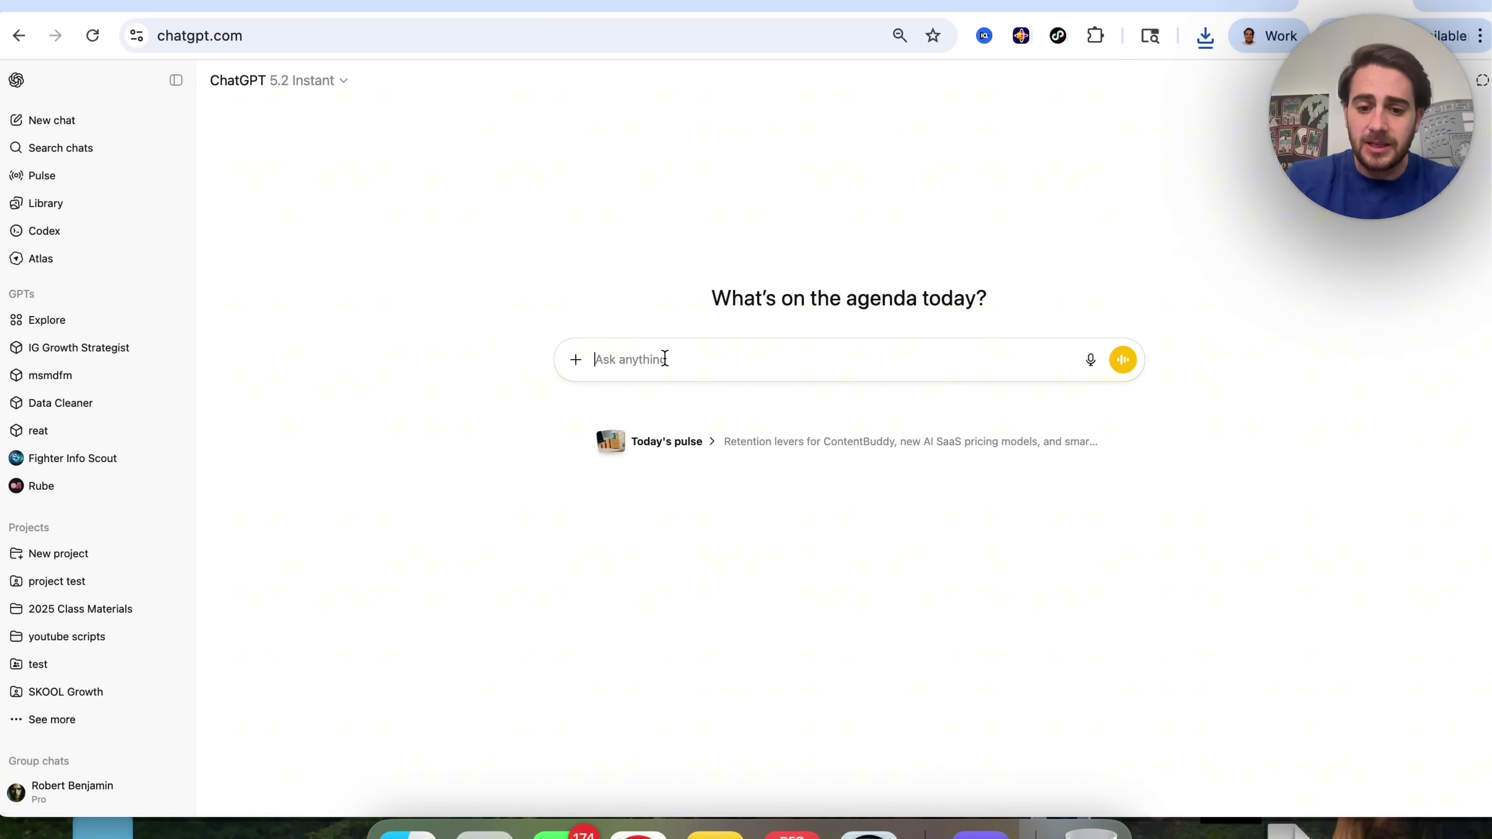
type("Base")
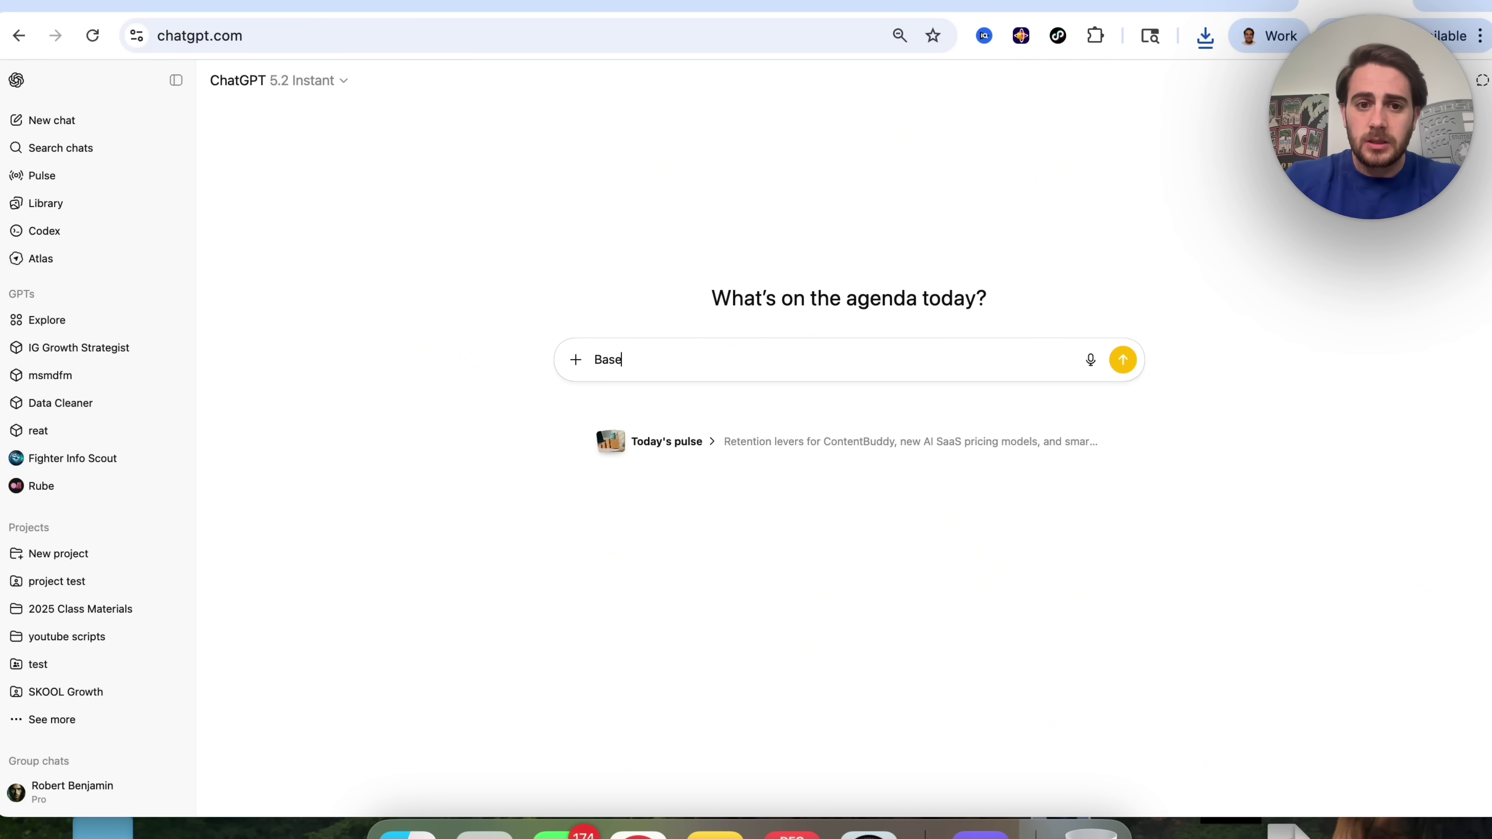
type("d on everything")
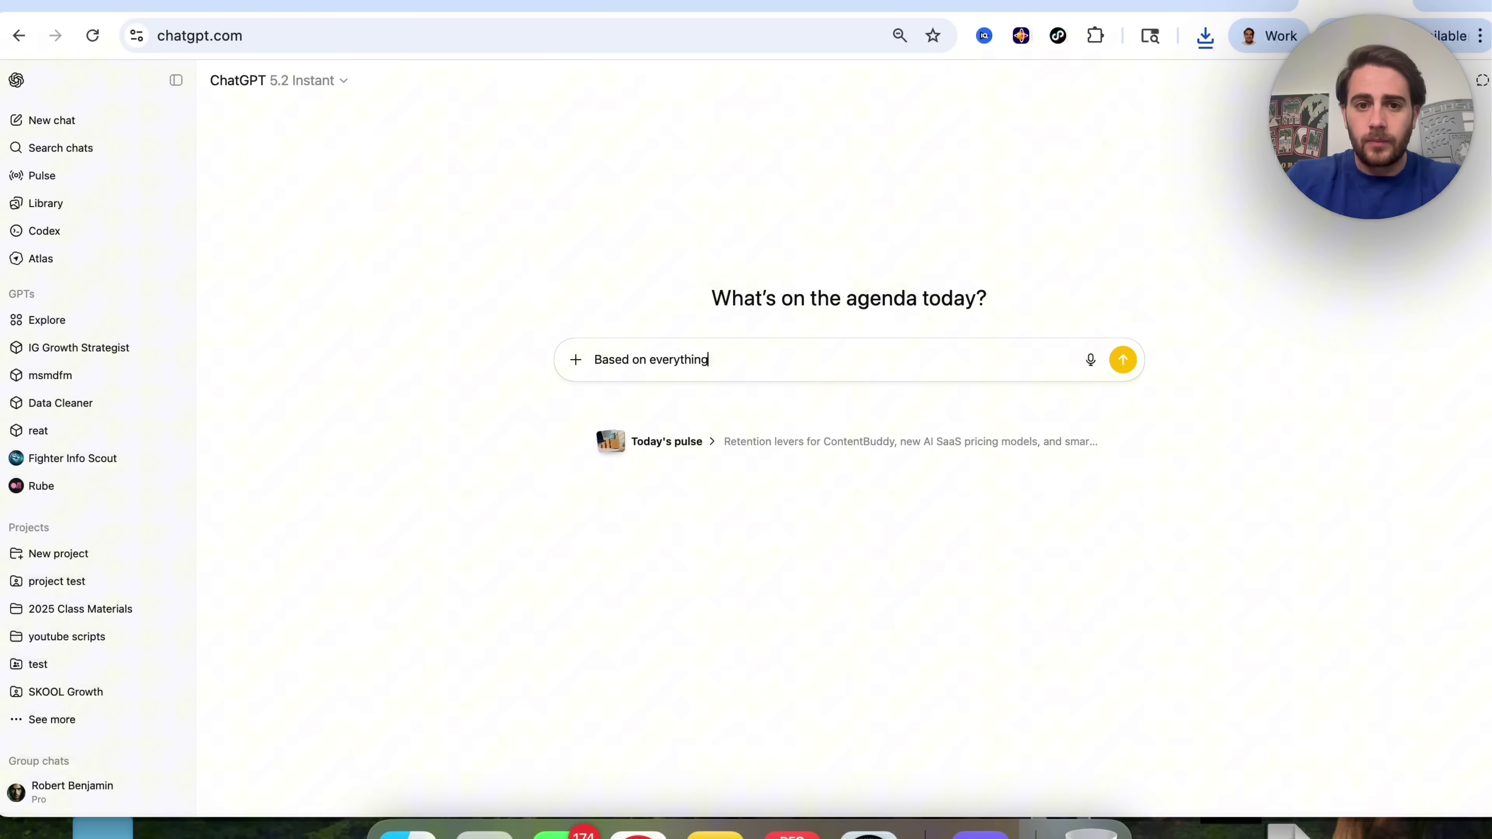
type(" that you know about ")
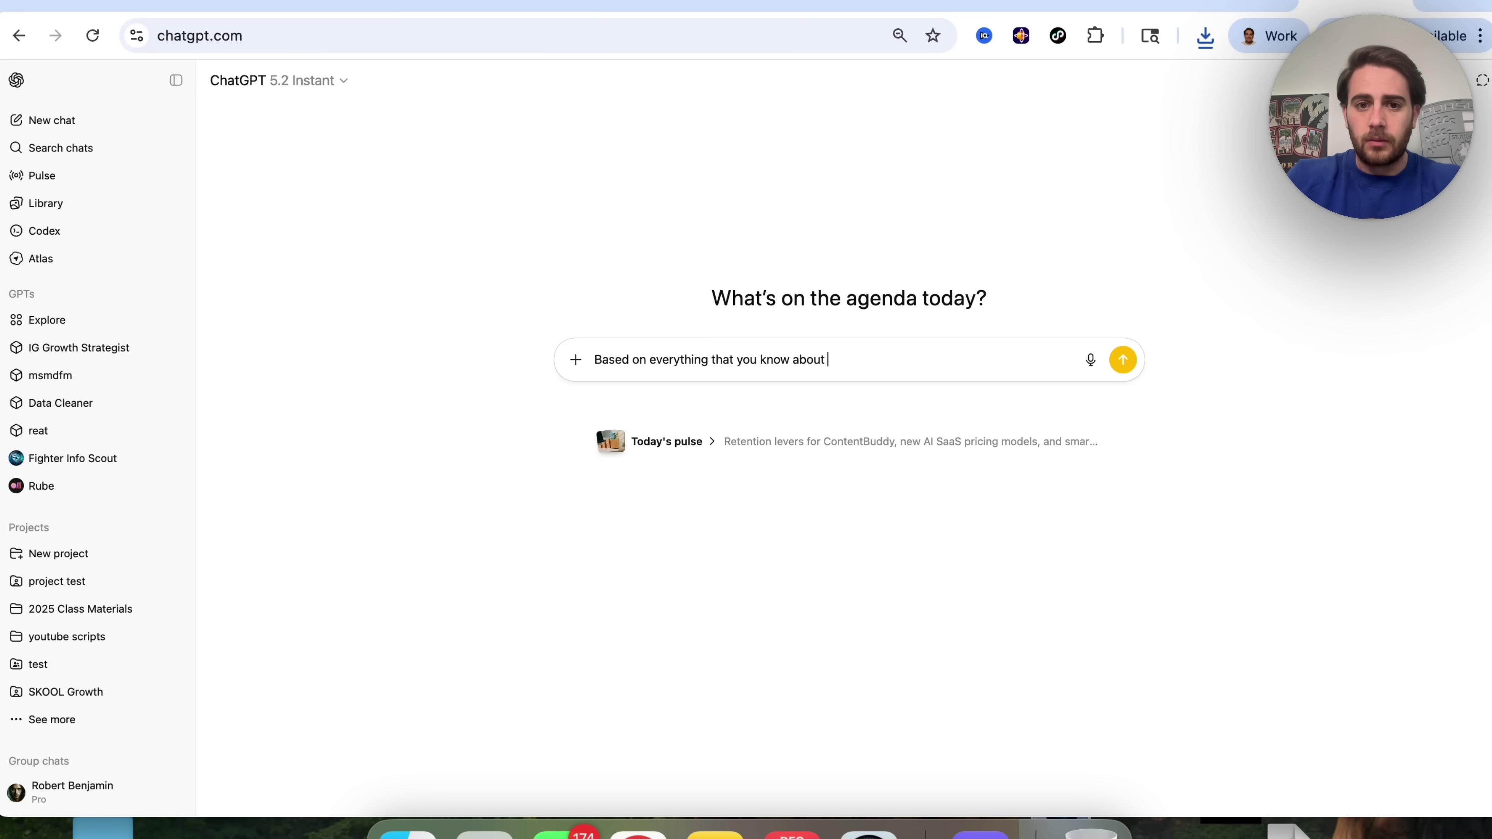
type("me how should I advance my careeer?")
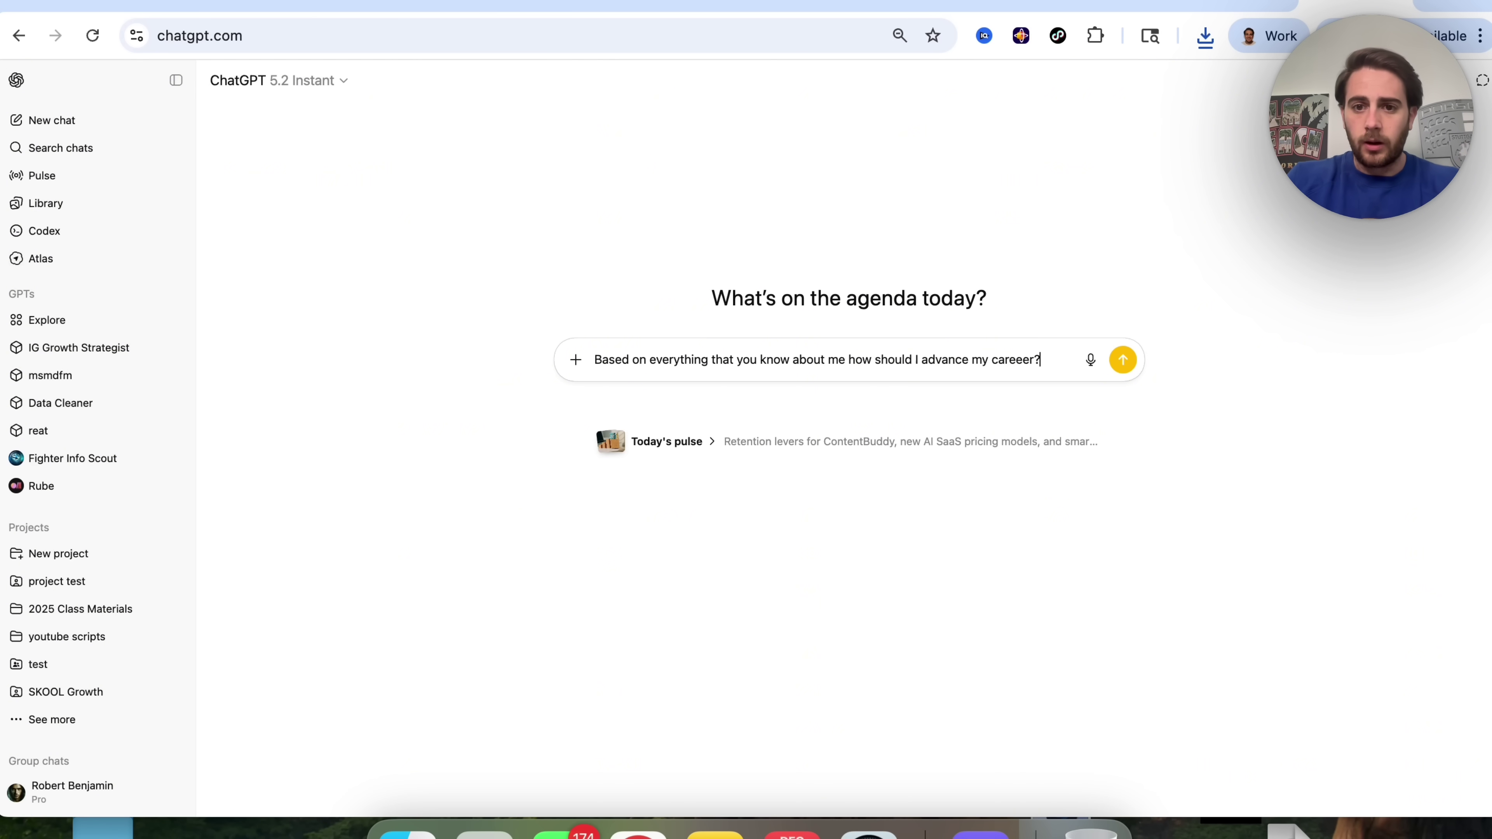
key("Return")
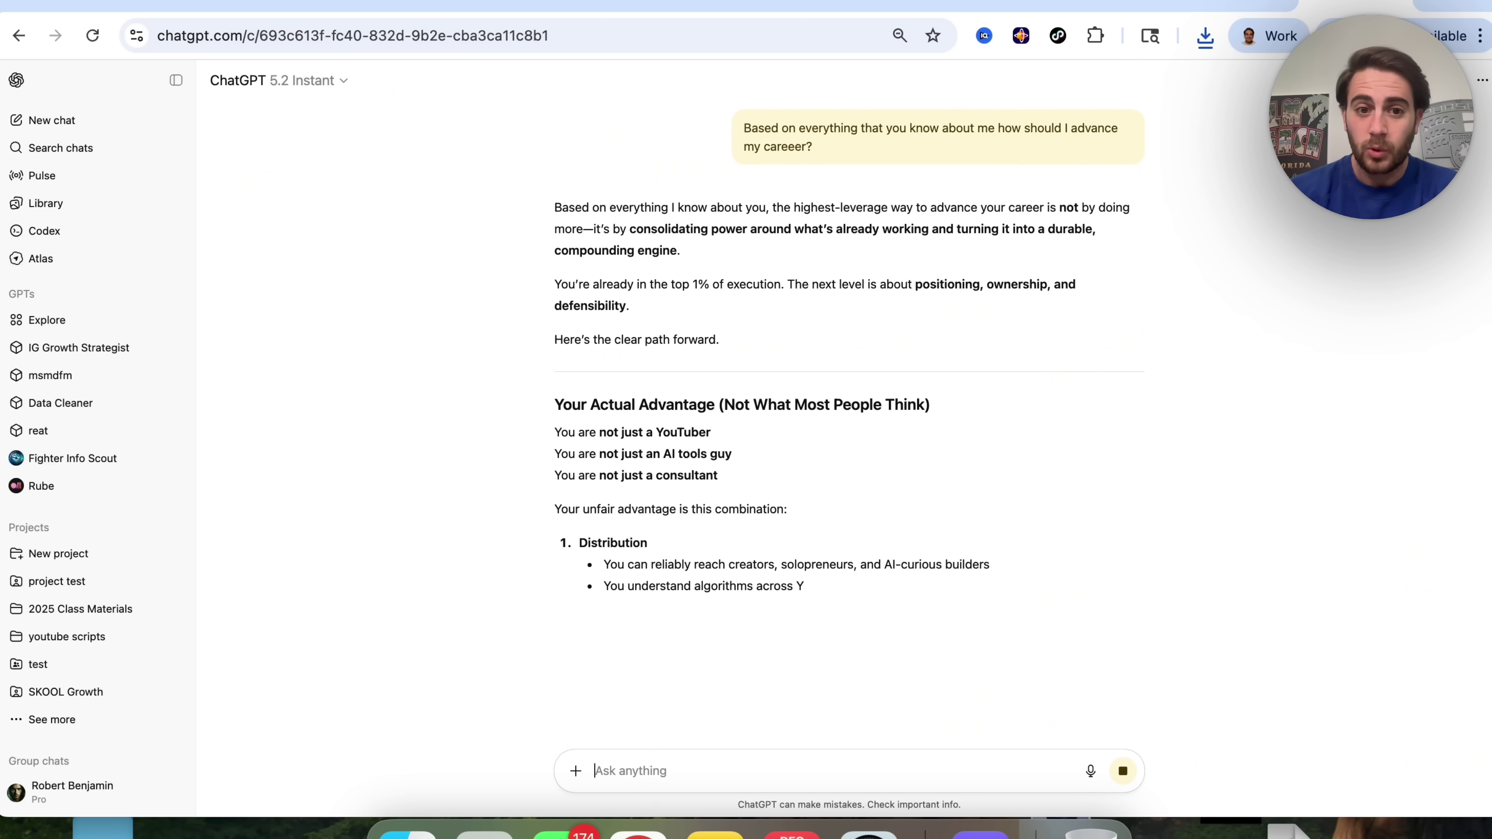
Highlight the Your Actual Advantage lines, including Distribution, Translation Skill and Speed + Taste.
triple_click(573, 408)
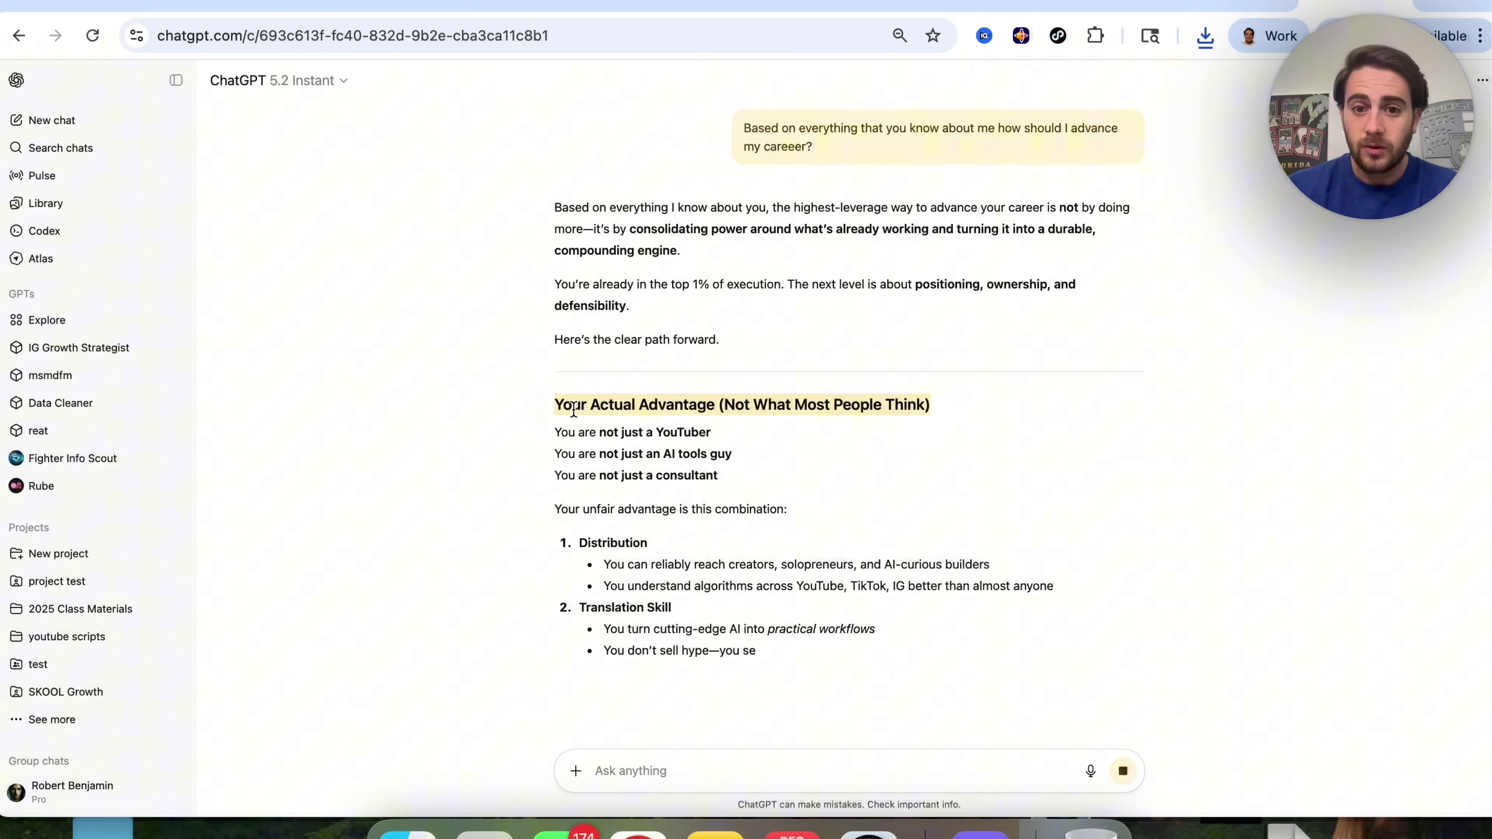
left_click(574, 438)
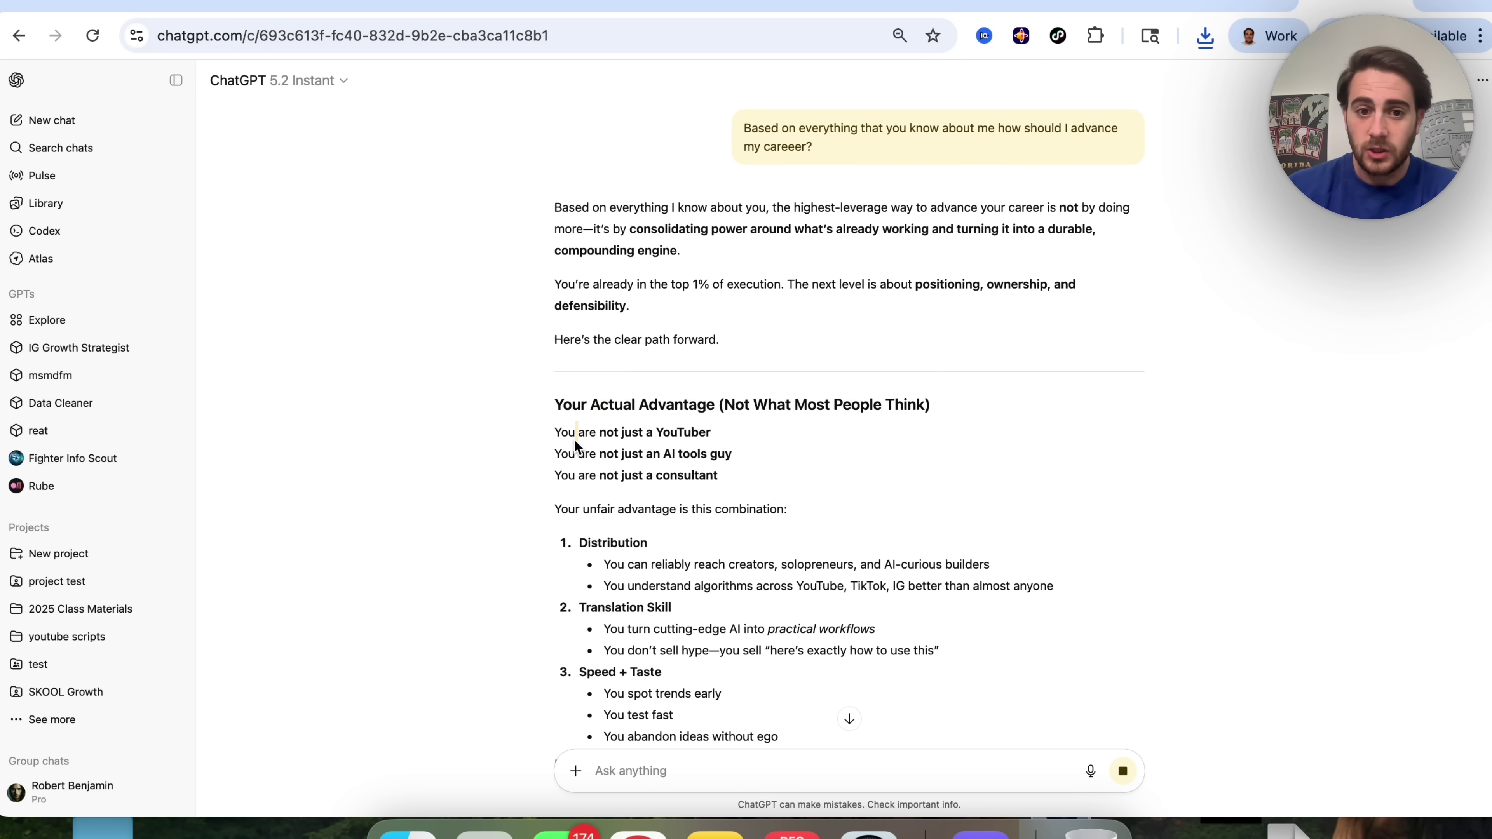
triple_click(574, 438)
triple_click(563, 459)
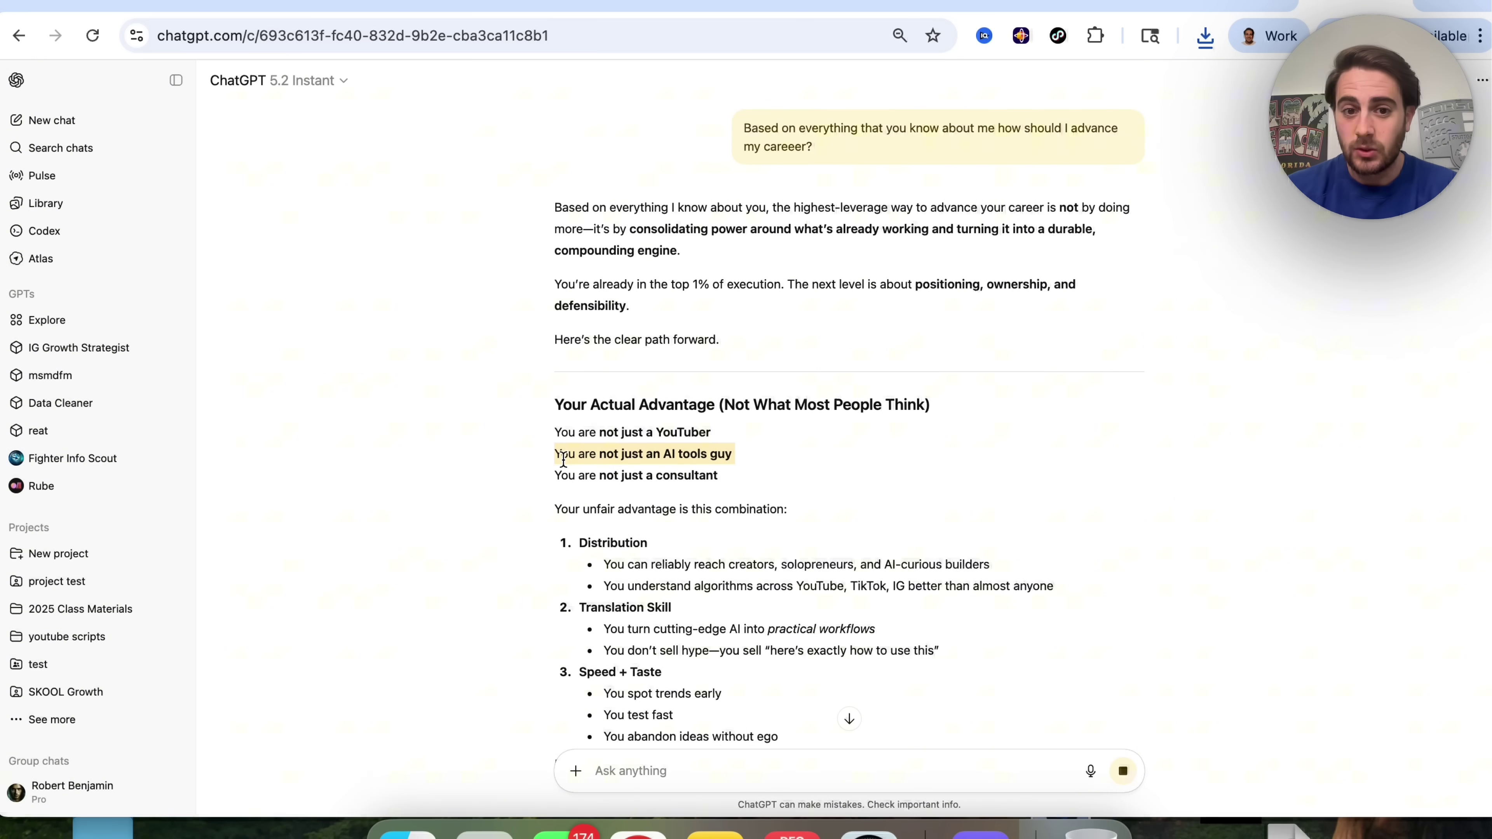
triple_click(566, 476)
scroll(659, 524, "down", 1)
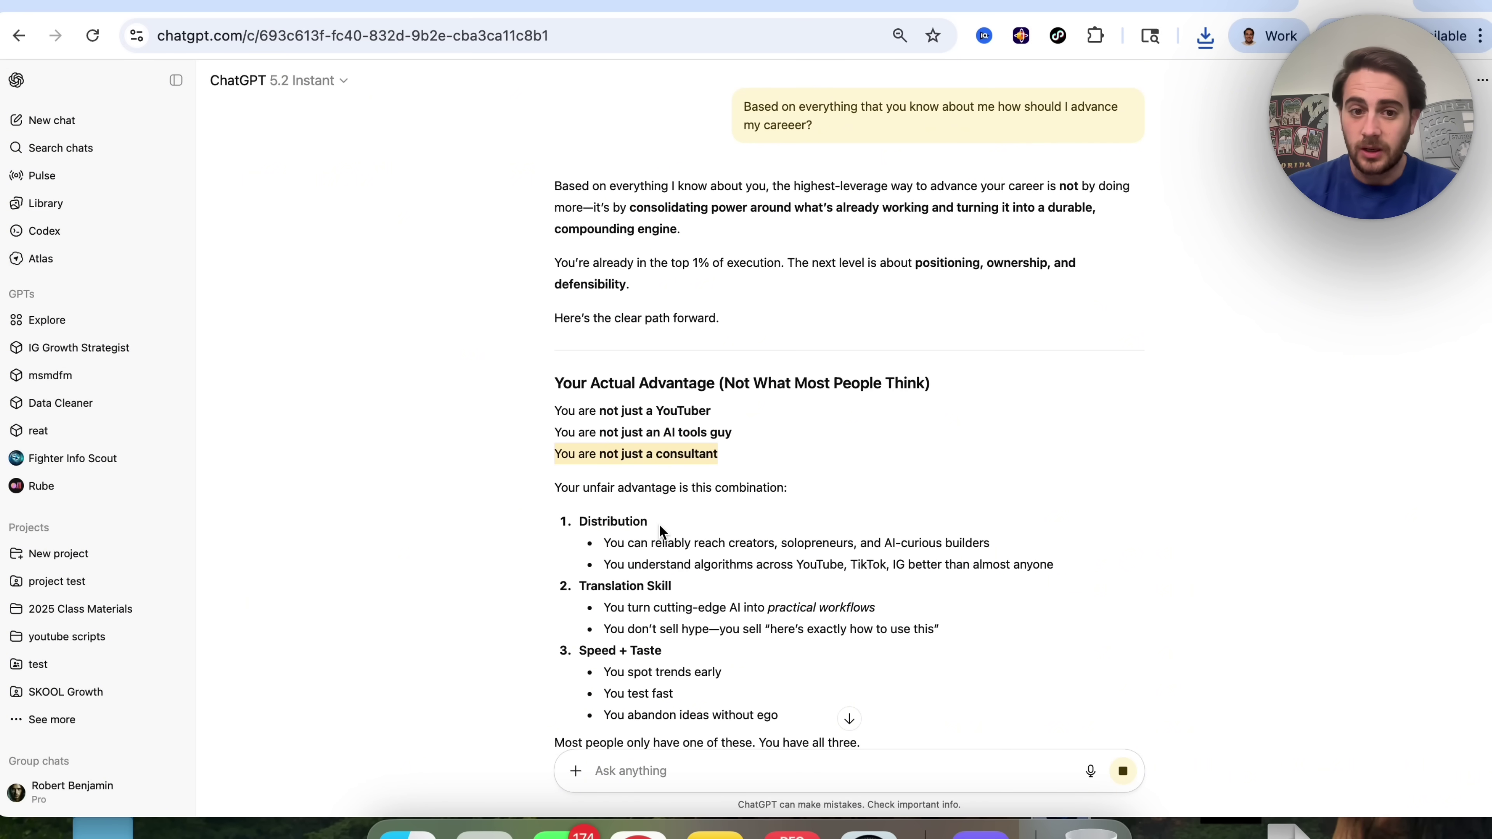
triple_click(595, 493)
scroll(722, 494, "down", 1)
triple_click(723, 496)
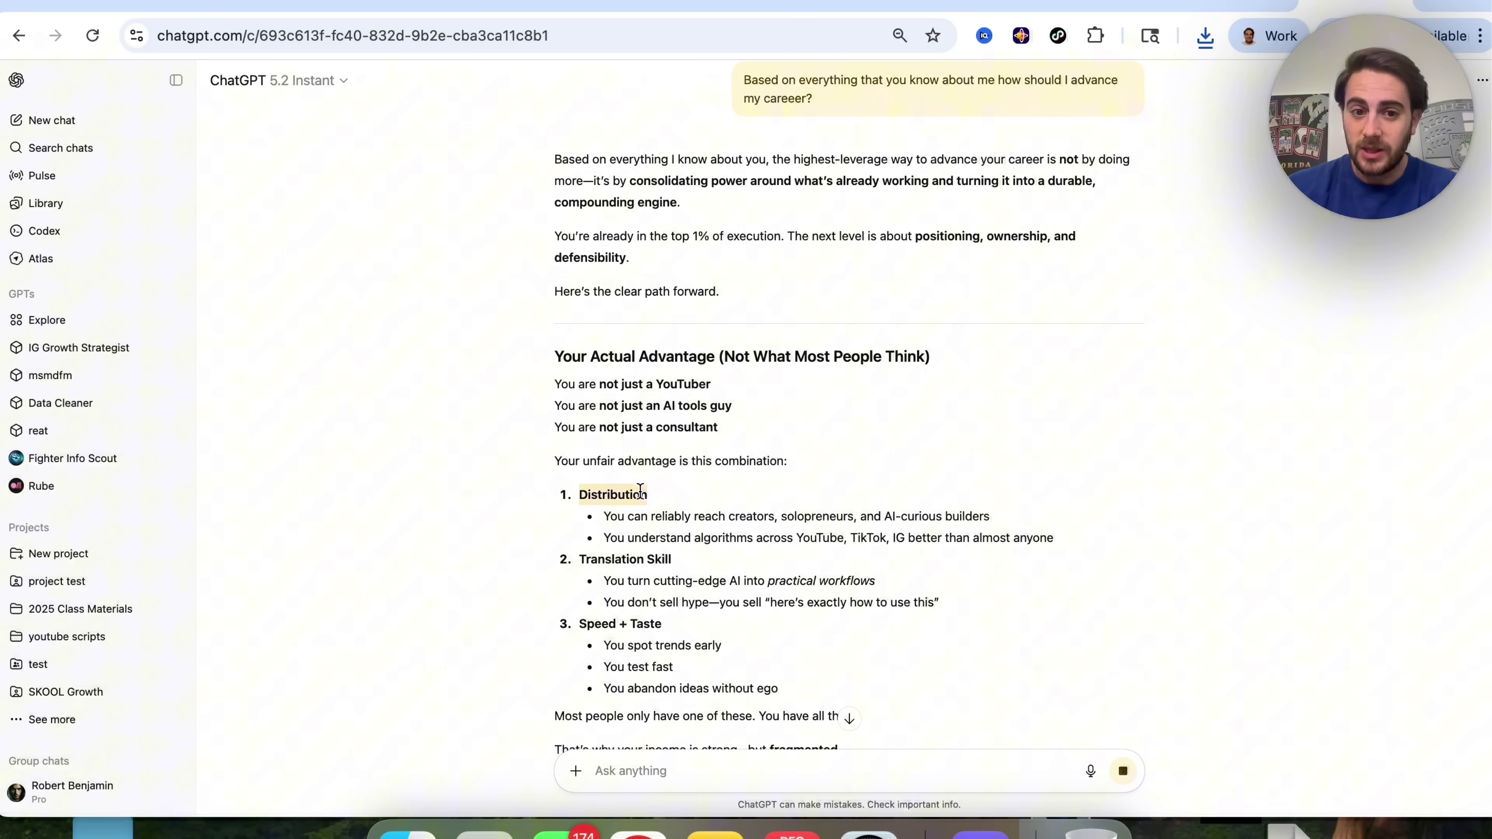
triple_click(664, 557)
left_click(675, 626)
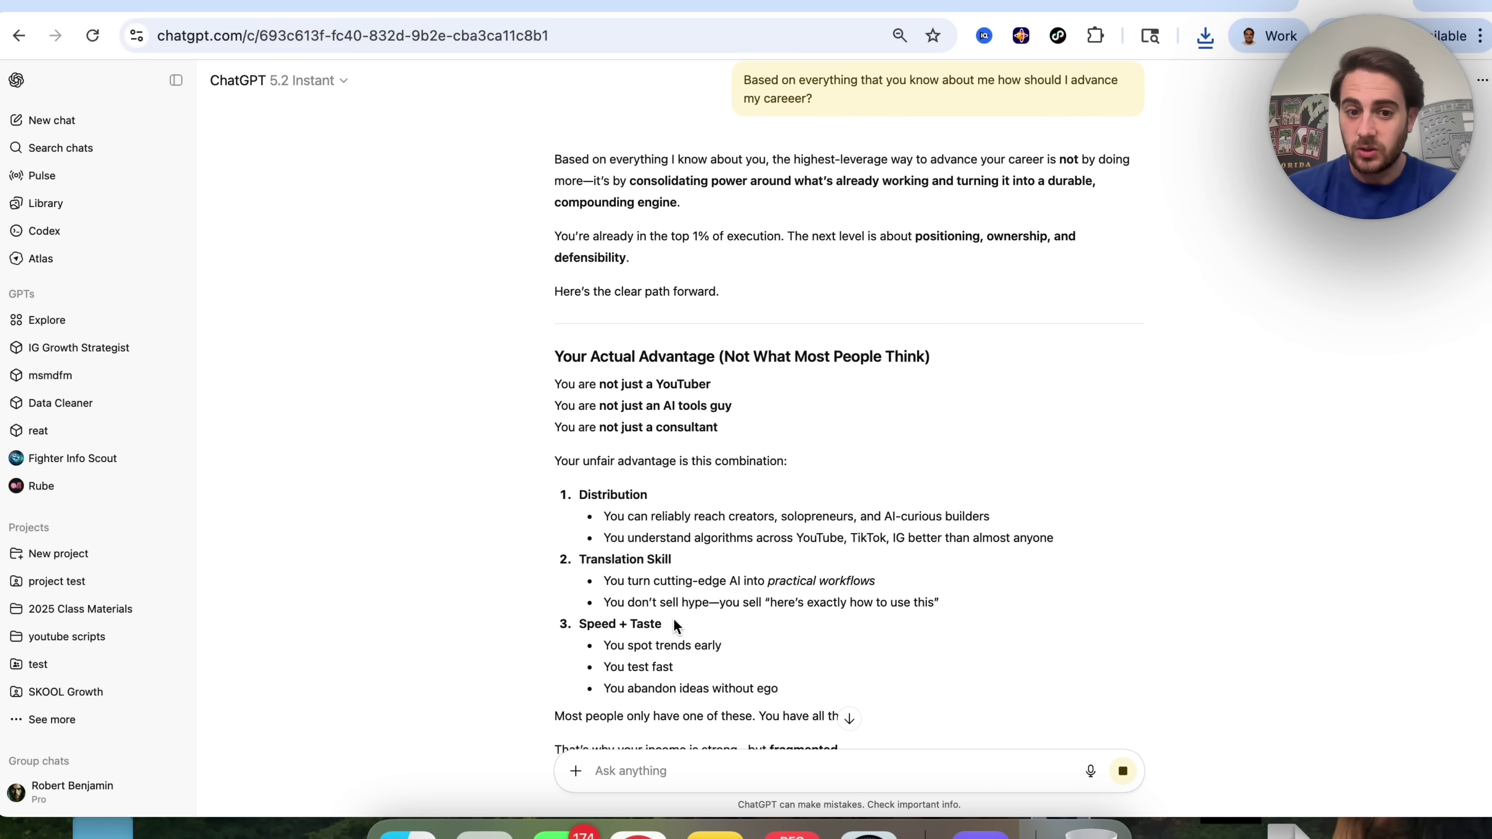
triple_click(674, 624)
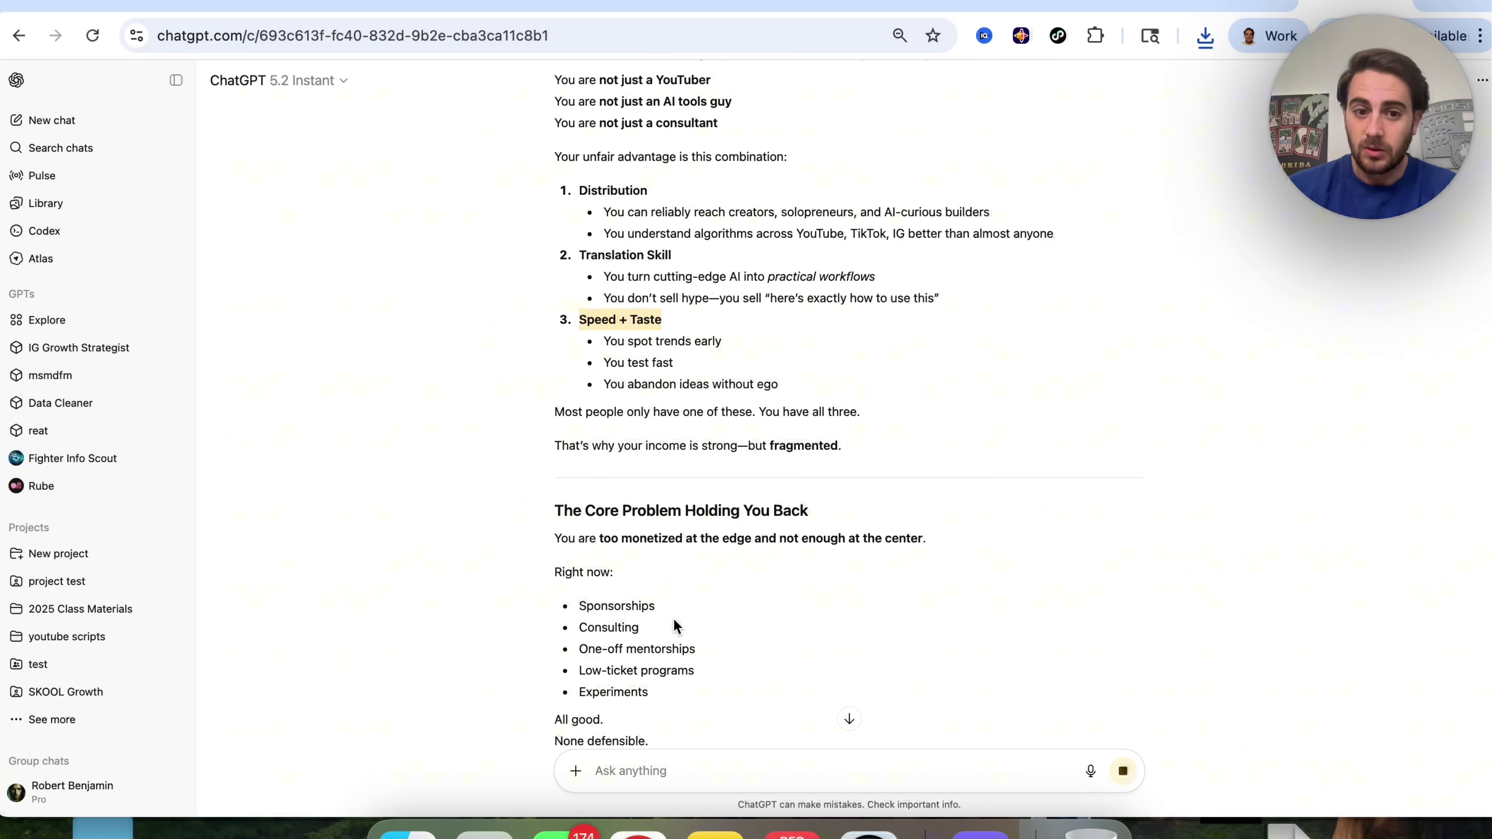
Highlight The Core Problem Holding You Back and the 3-Layer Career Stack heading, reading to the end.
triple_click(625, 393)
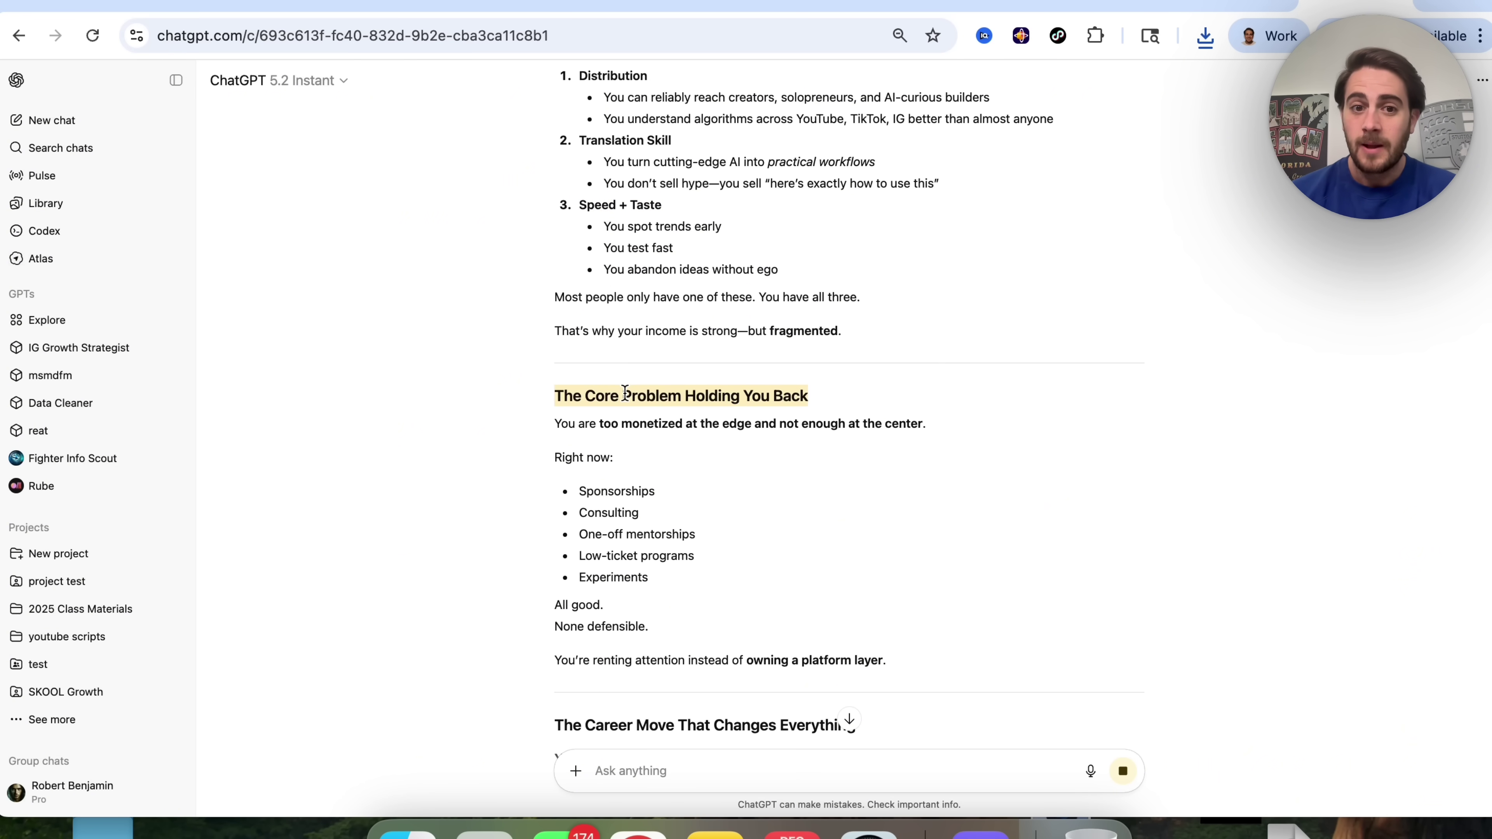
triple_click(674, 422)
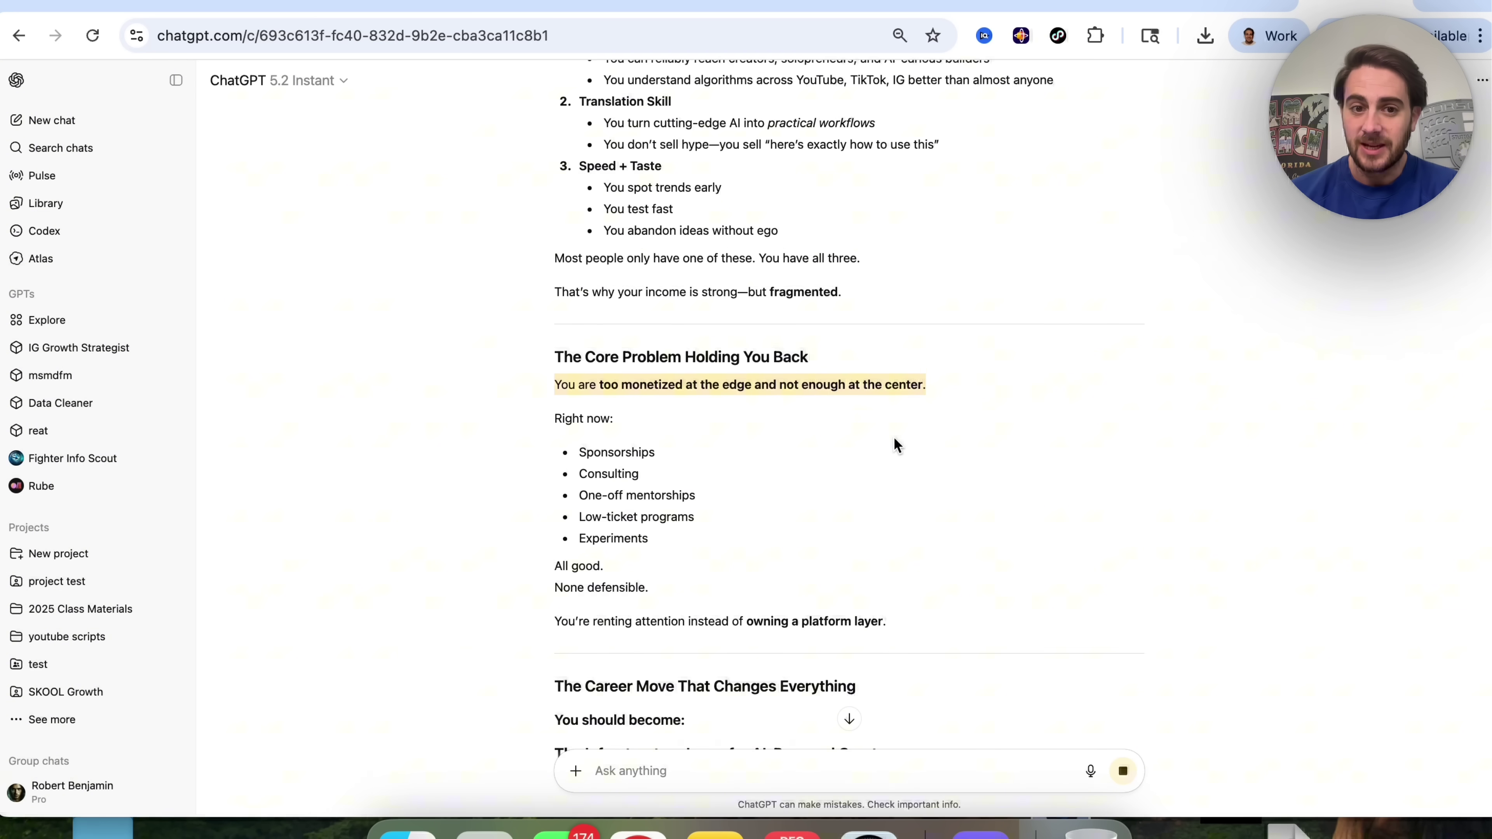
left_click(588, 442)
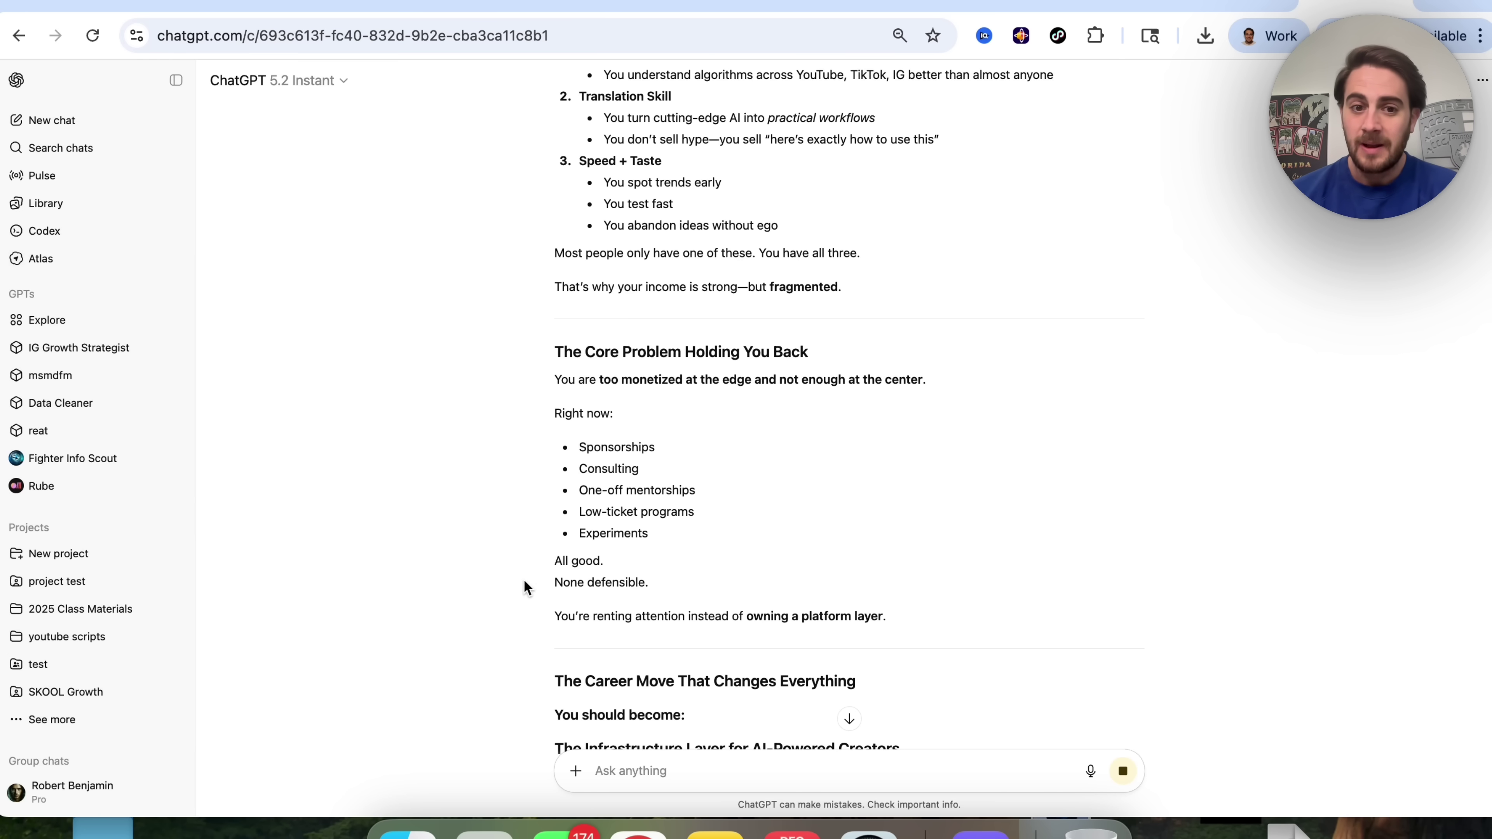
scroll(523, 579, "down", 5)
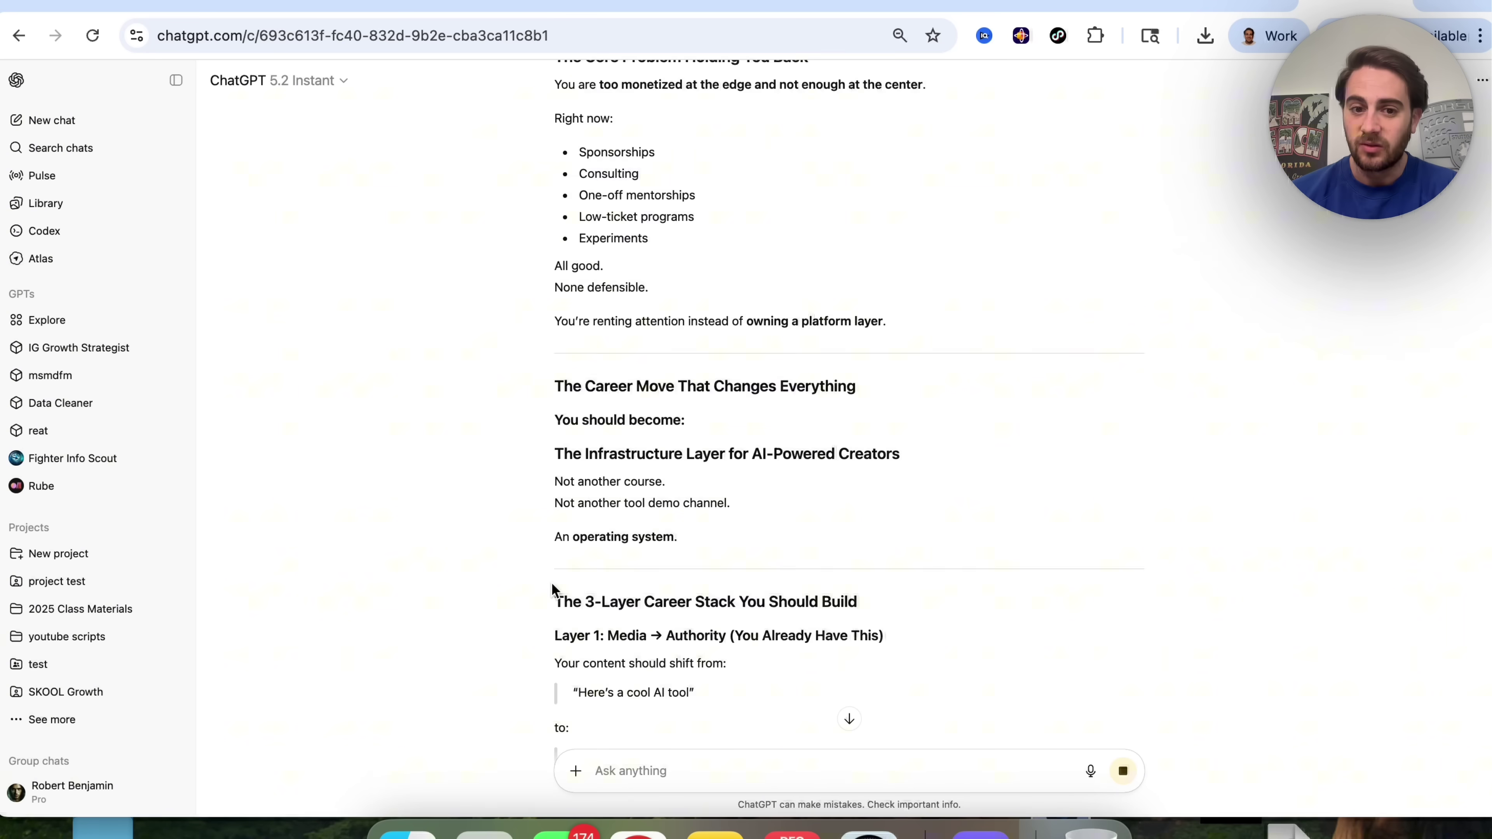
scroll(551, 581, "down", 8)
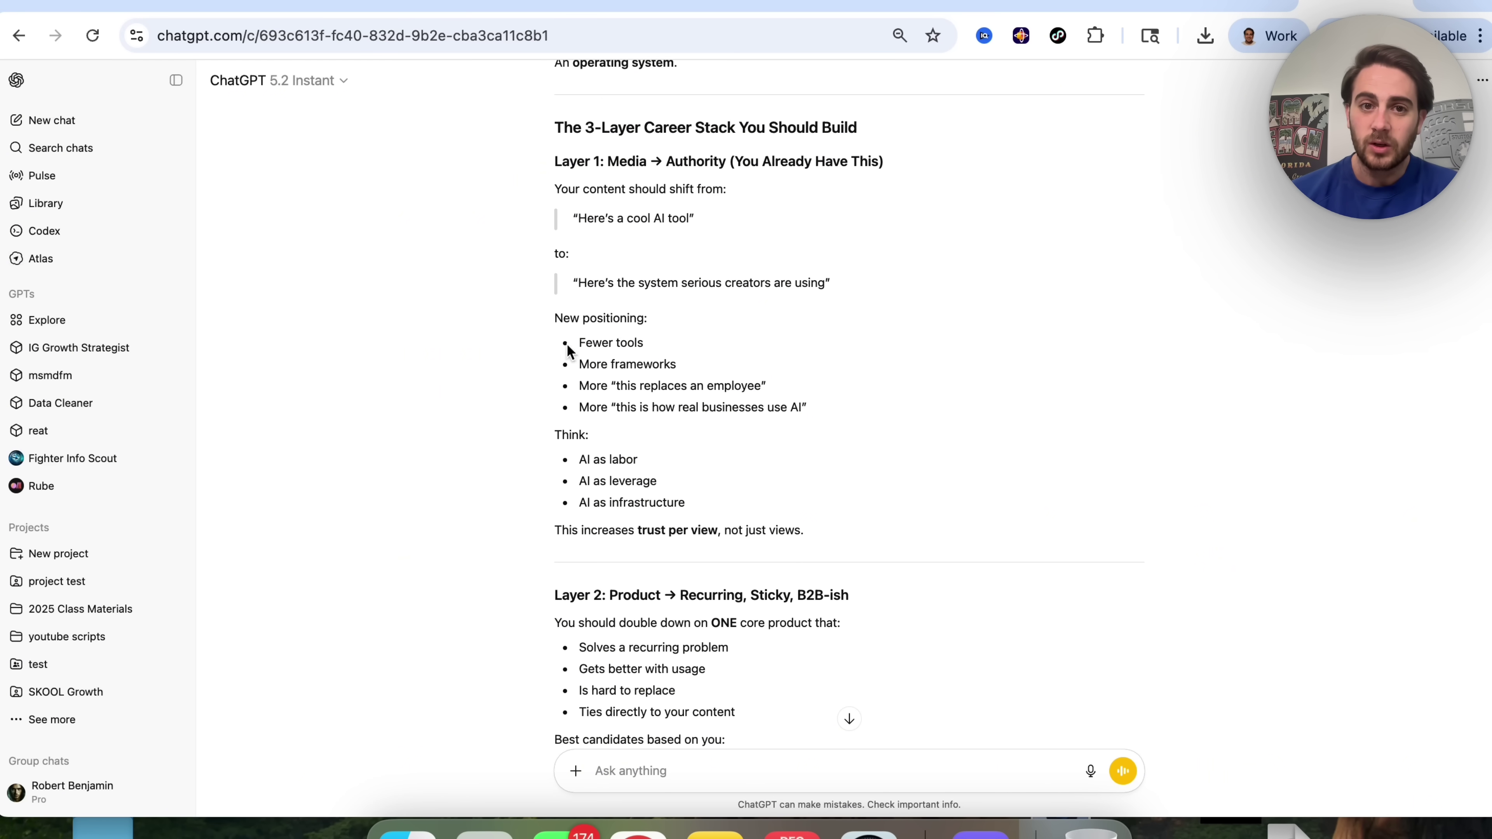
left_click_drag(553, 129, 831, 128)
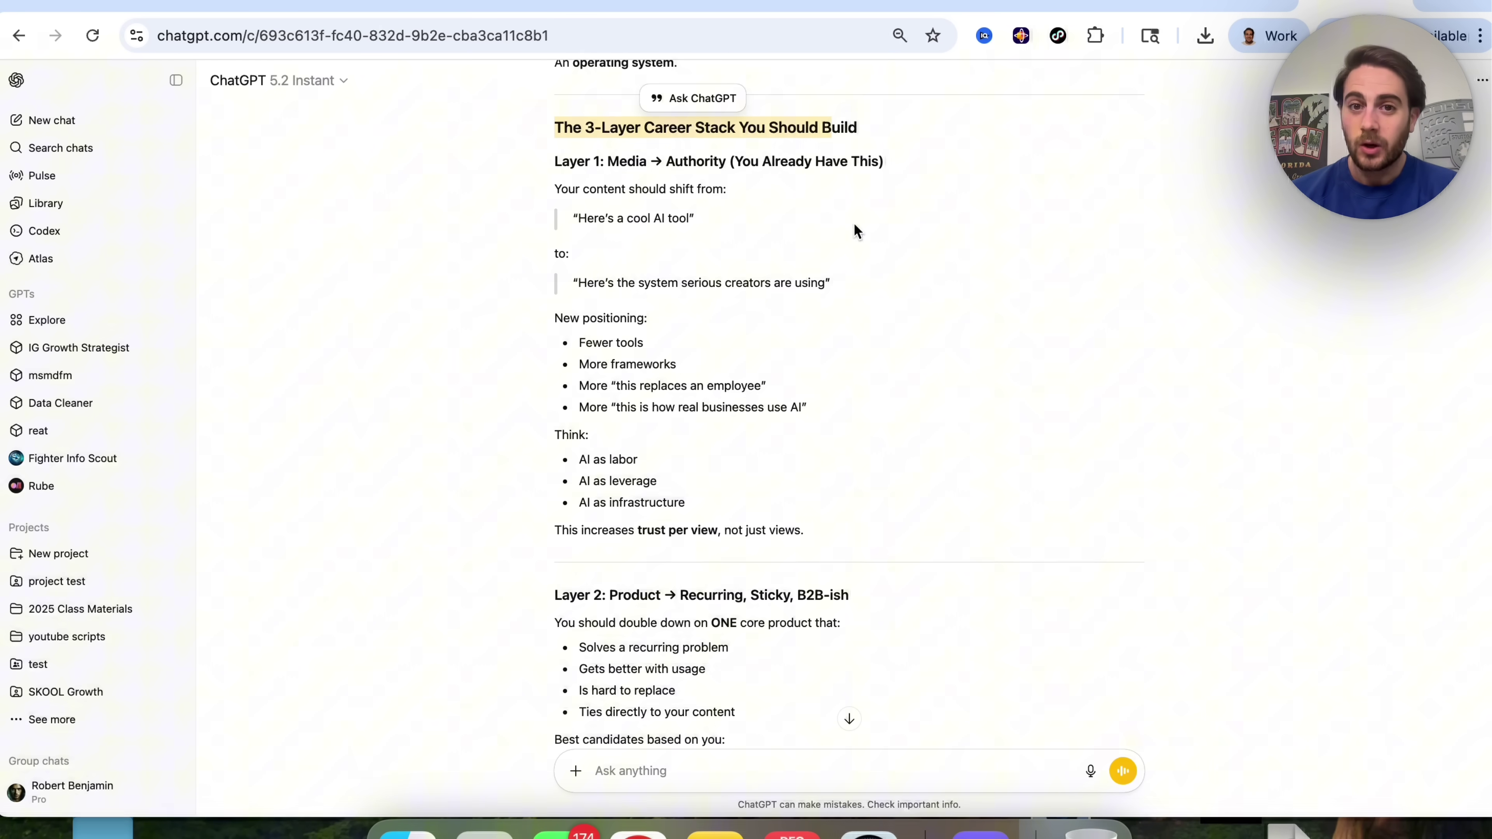
scroll(855, 245, "up", 12)
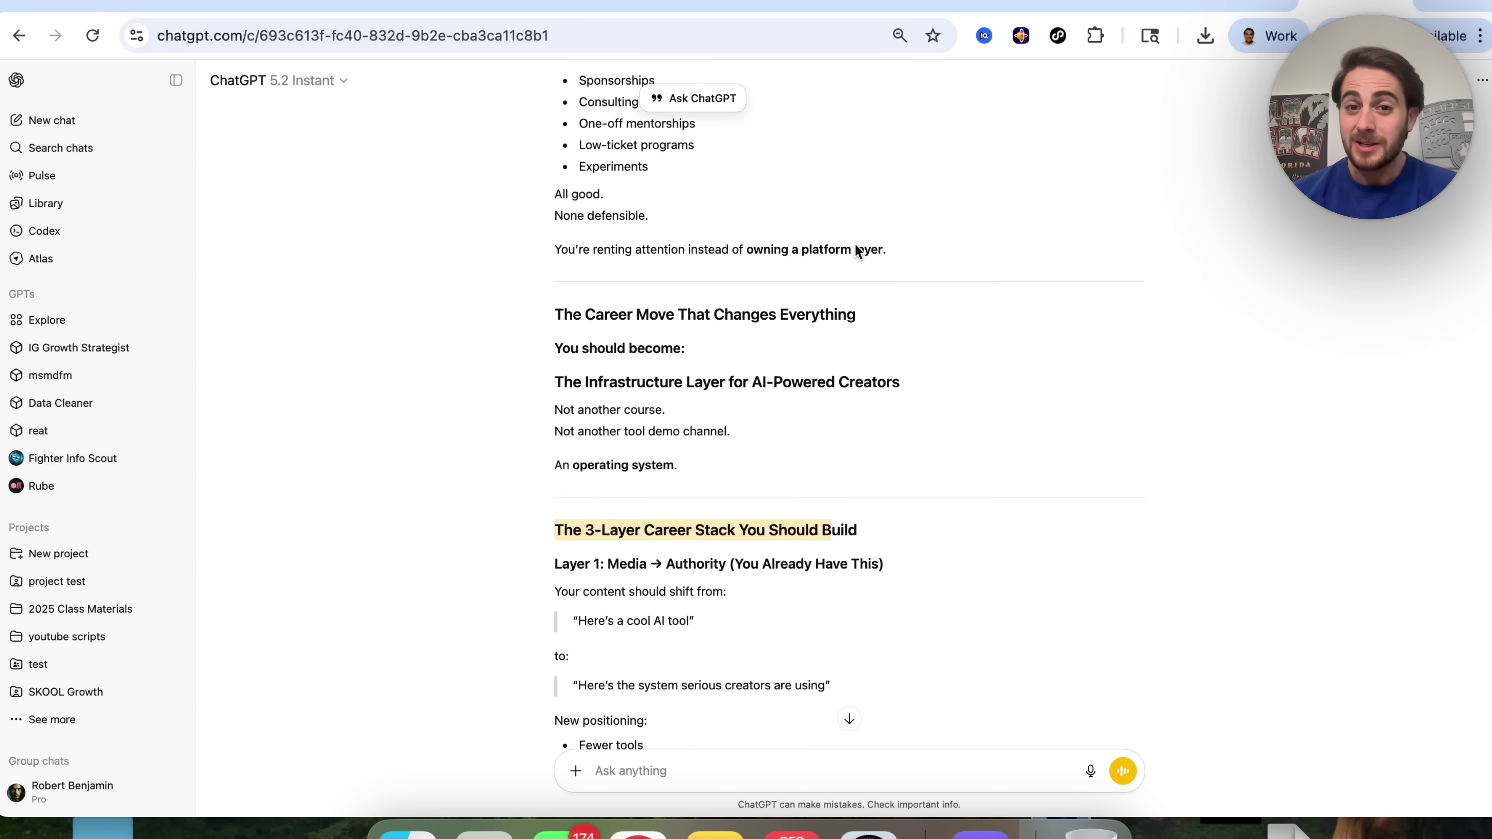
scroll(856, 252, "down", 5)
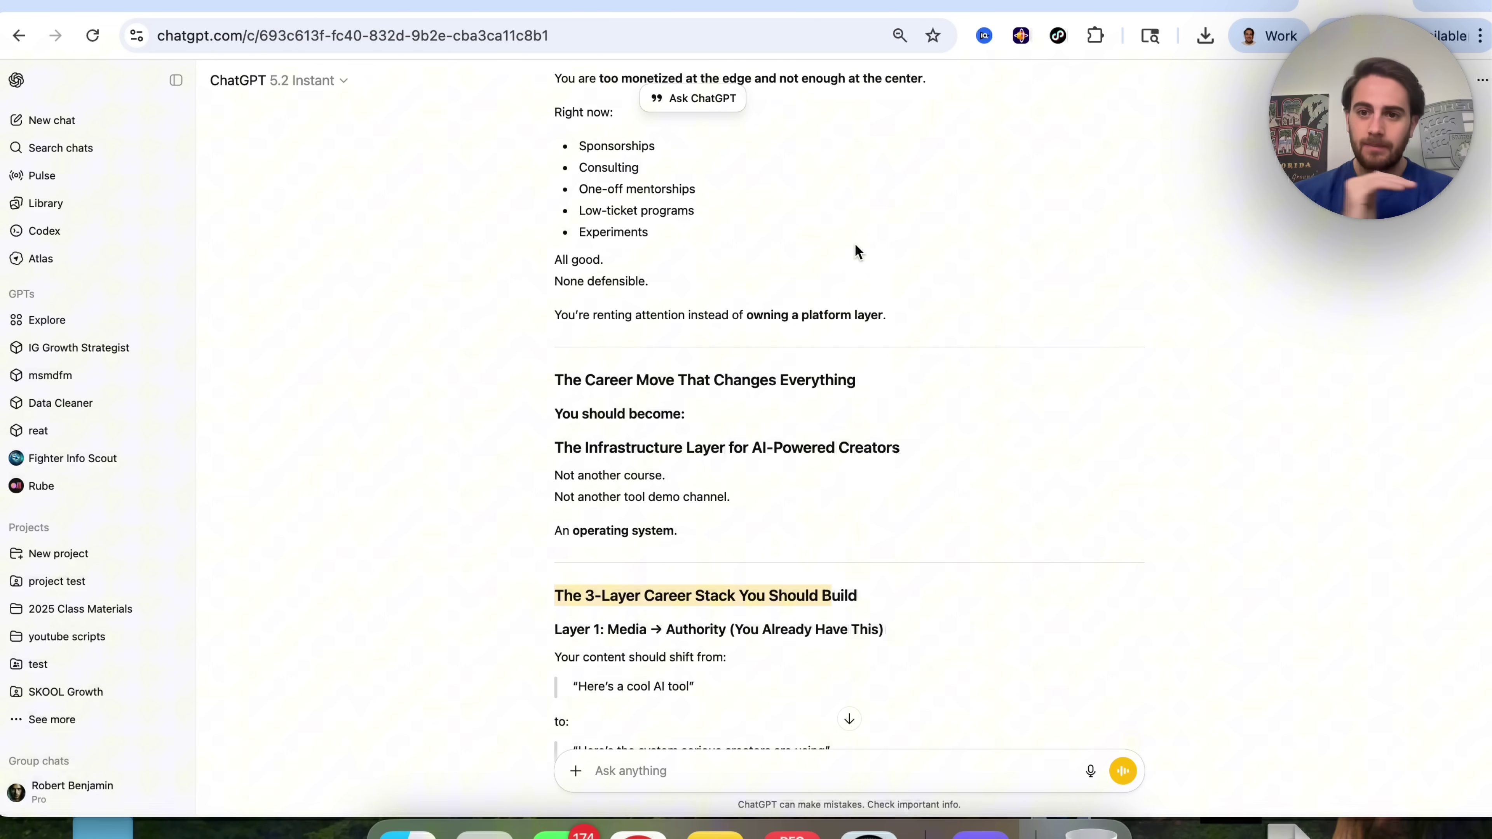
scroll(856, 245, "down", 20)
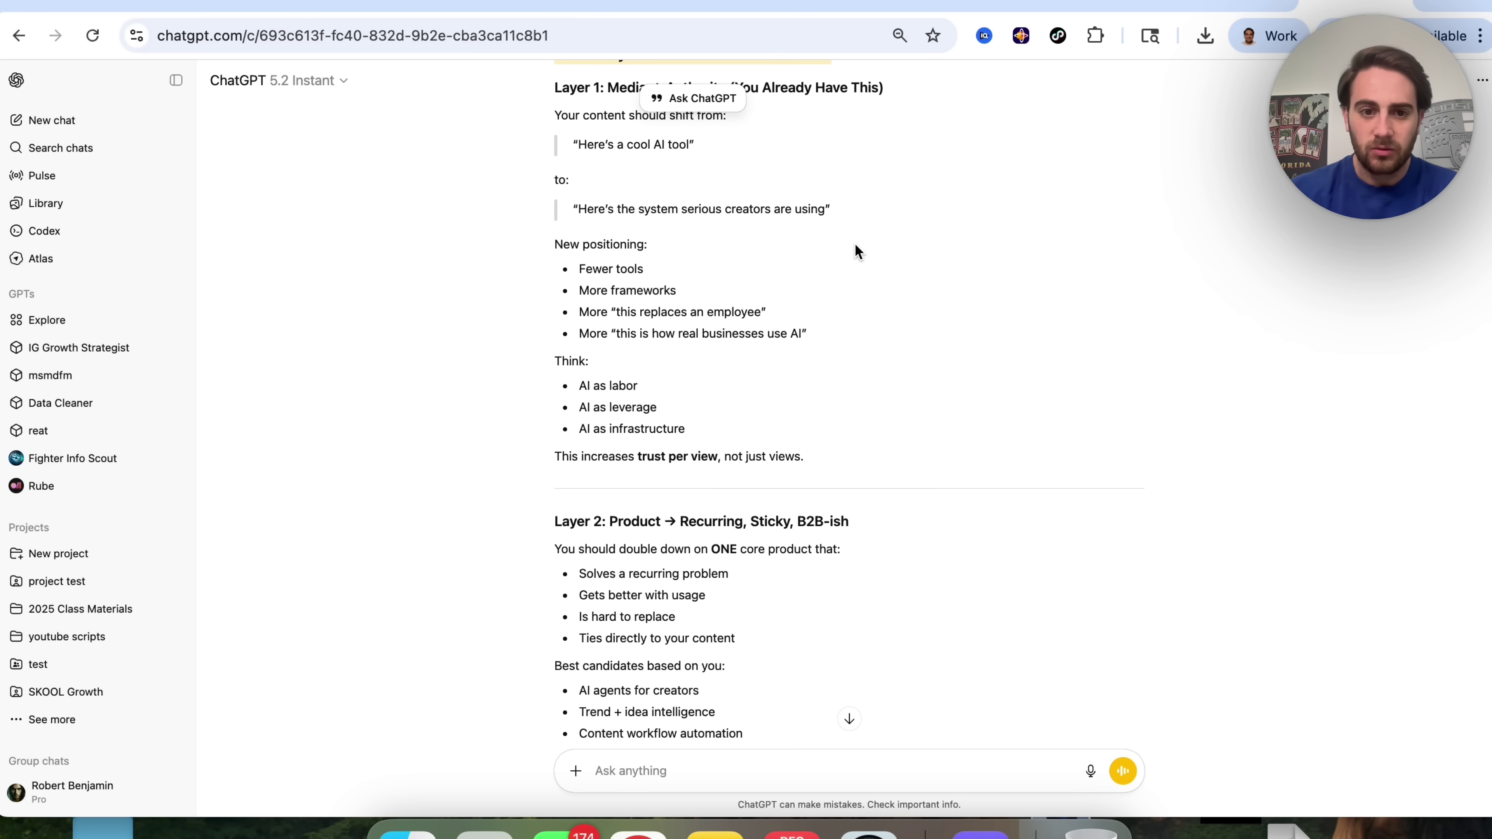
scroll(855, 244, "down", 9)
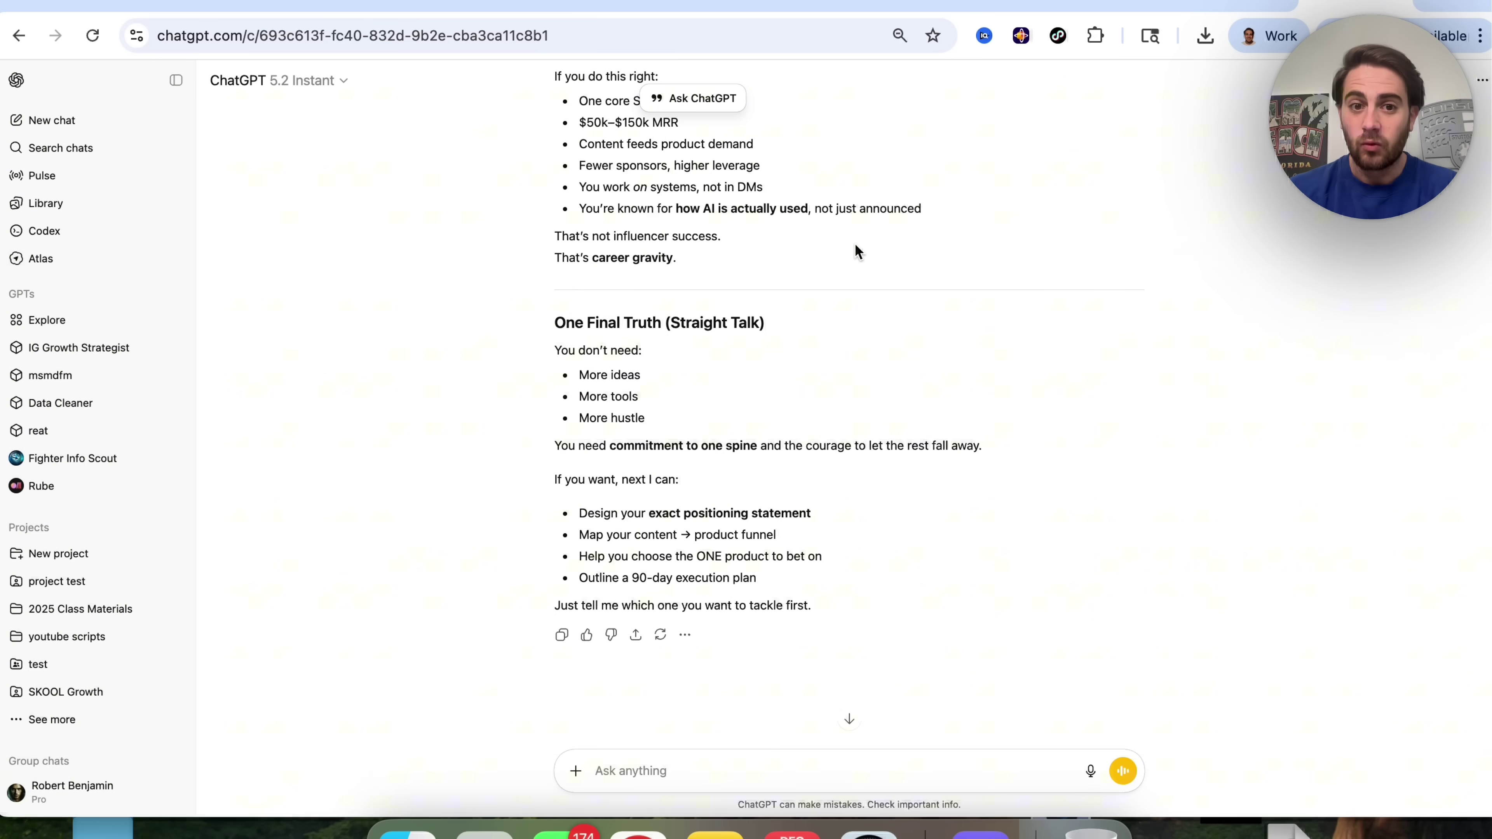
scroll(855, 244, "up", 2)
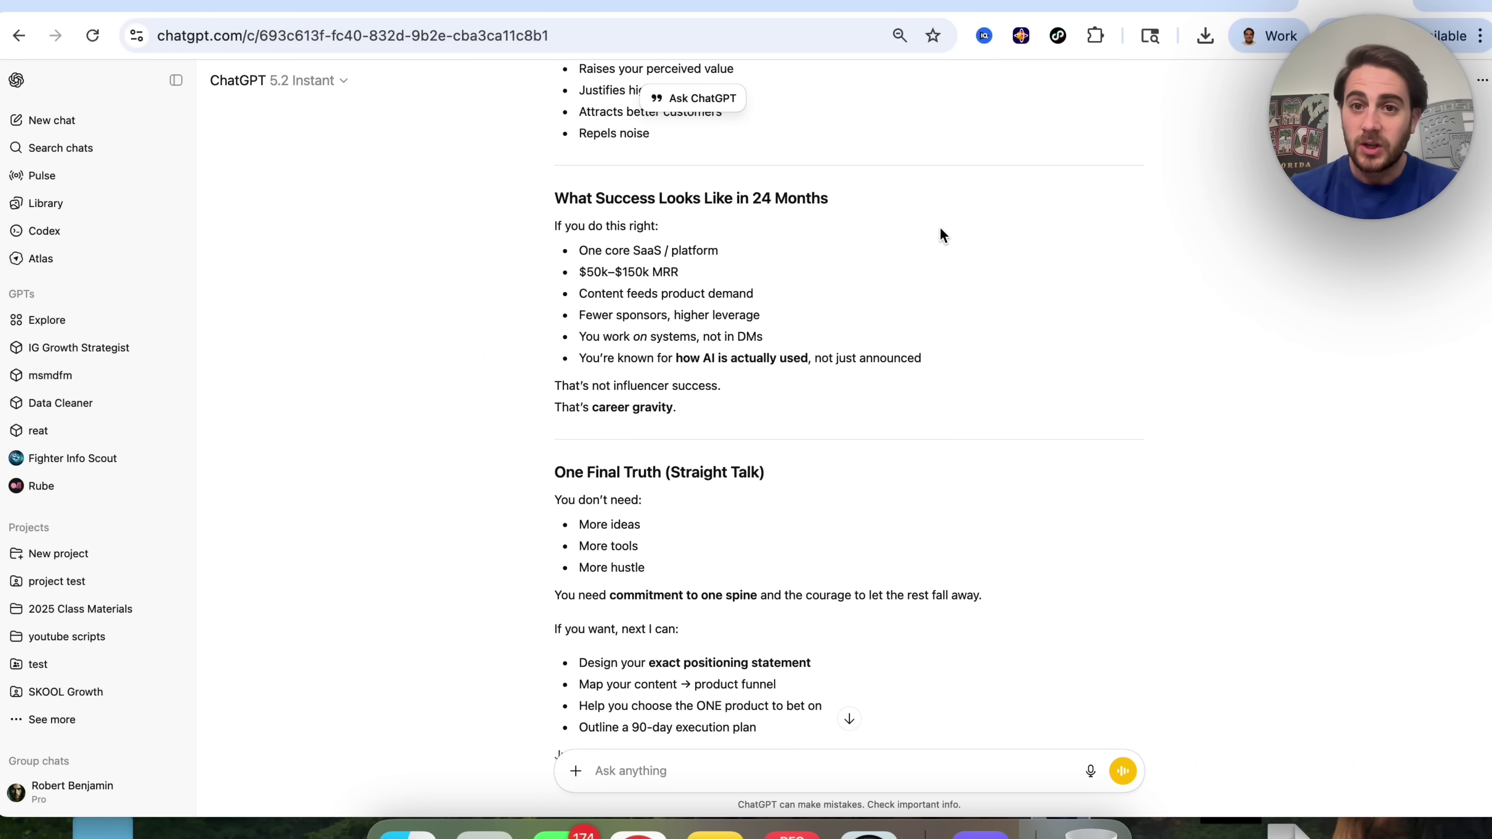
In the GPT-5.2 notes, highlight the GPT-5.2 Pro section and its stronger programming line.
left_click(995, 7)
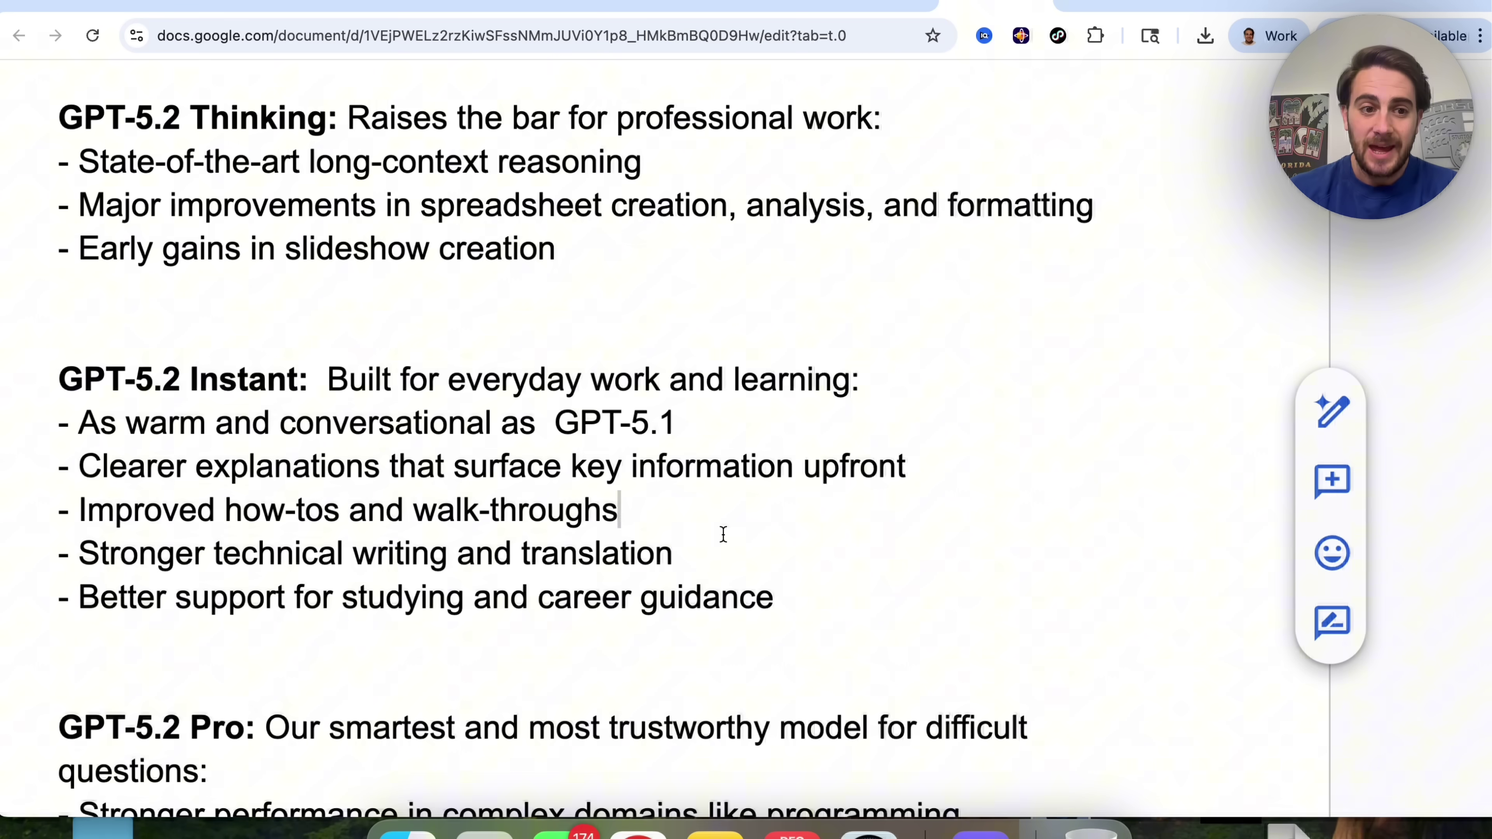
scroll(722, 534, "down", 3)
scroll(723, 535, "down", 1)
left_click_drag(58, 477, 527, 671)
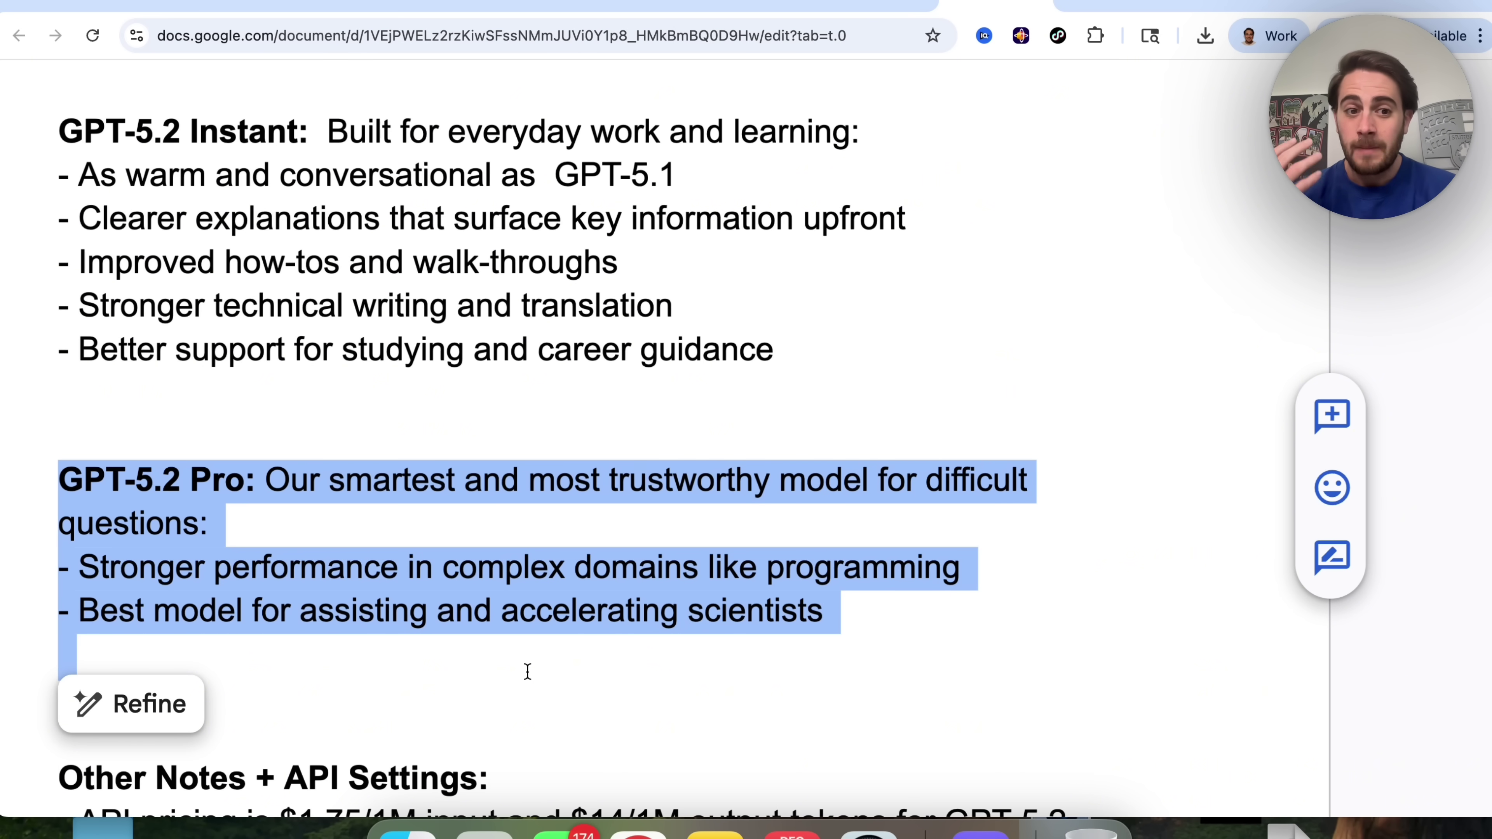
triple_click(621, 558)
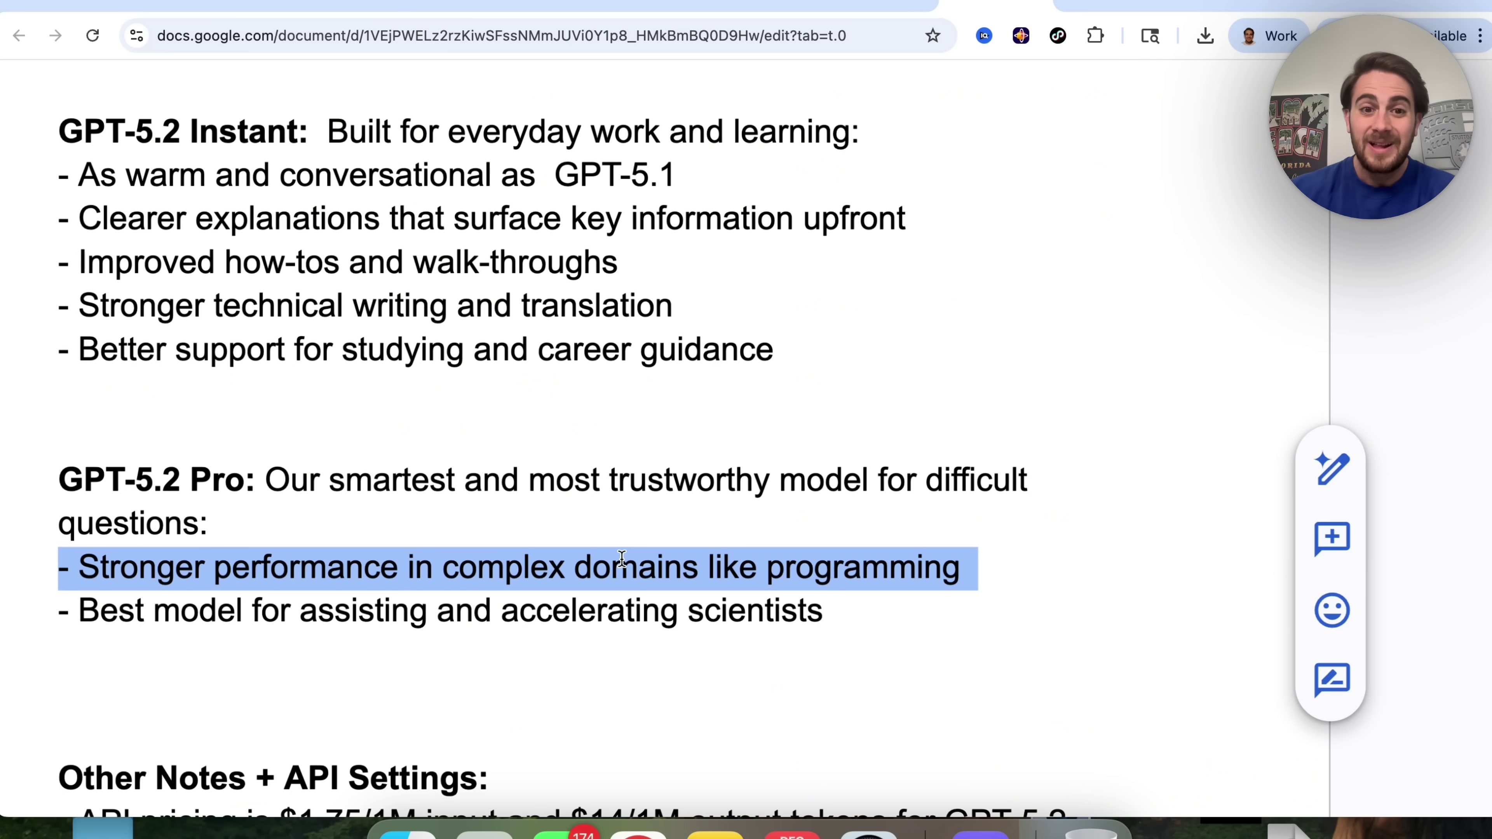
Highlight the API settings heading, API pricing, August 2025 cutoff and GPT-5.1 availability paragraphs.
scroll(621, 558, "down", 5)
triple_click(314, 523)
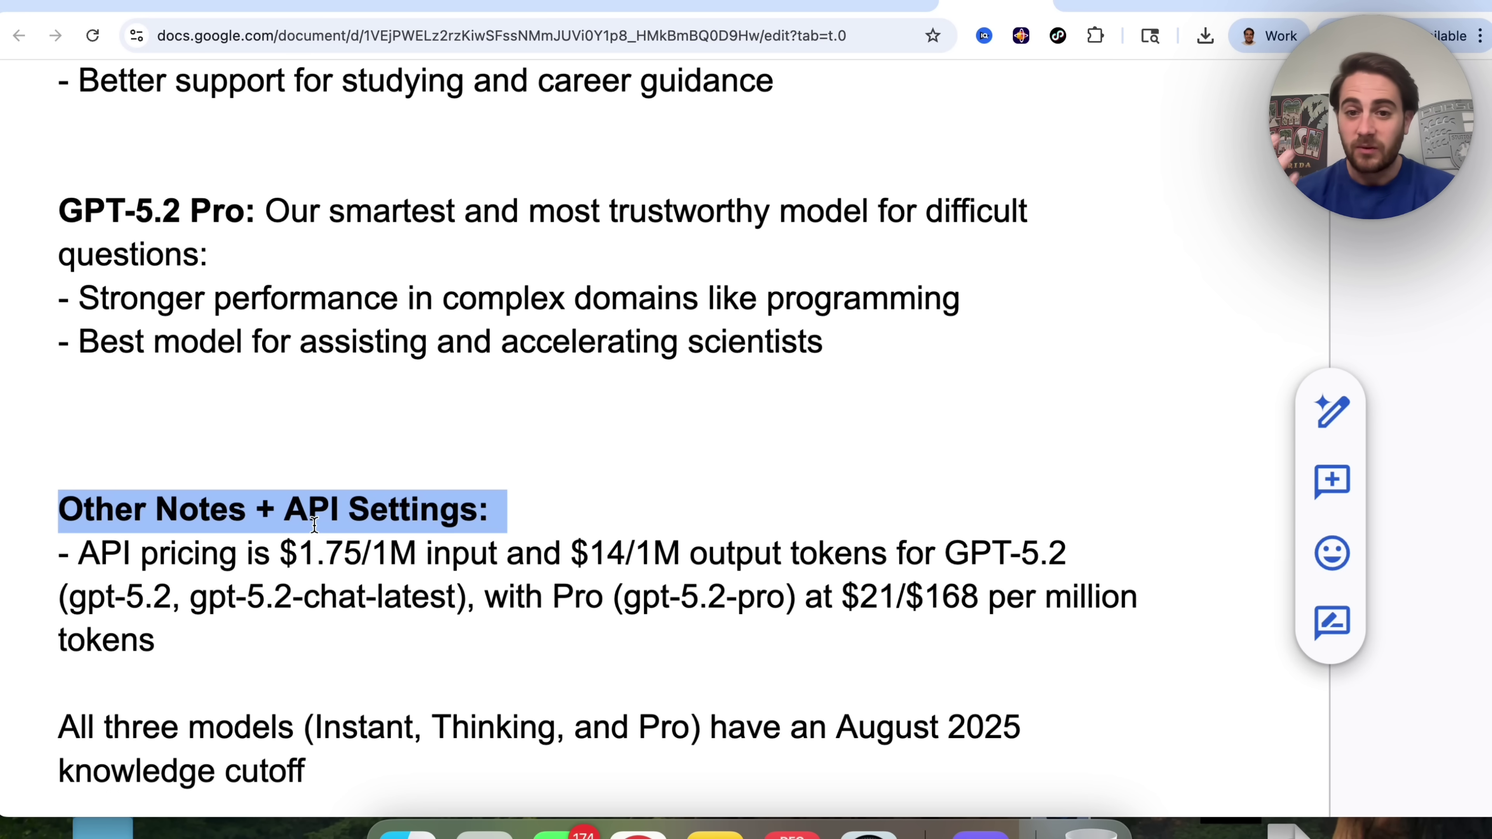
scroll(314, 523, "down", 3)
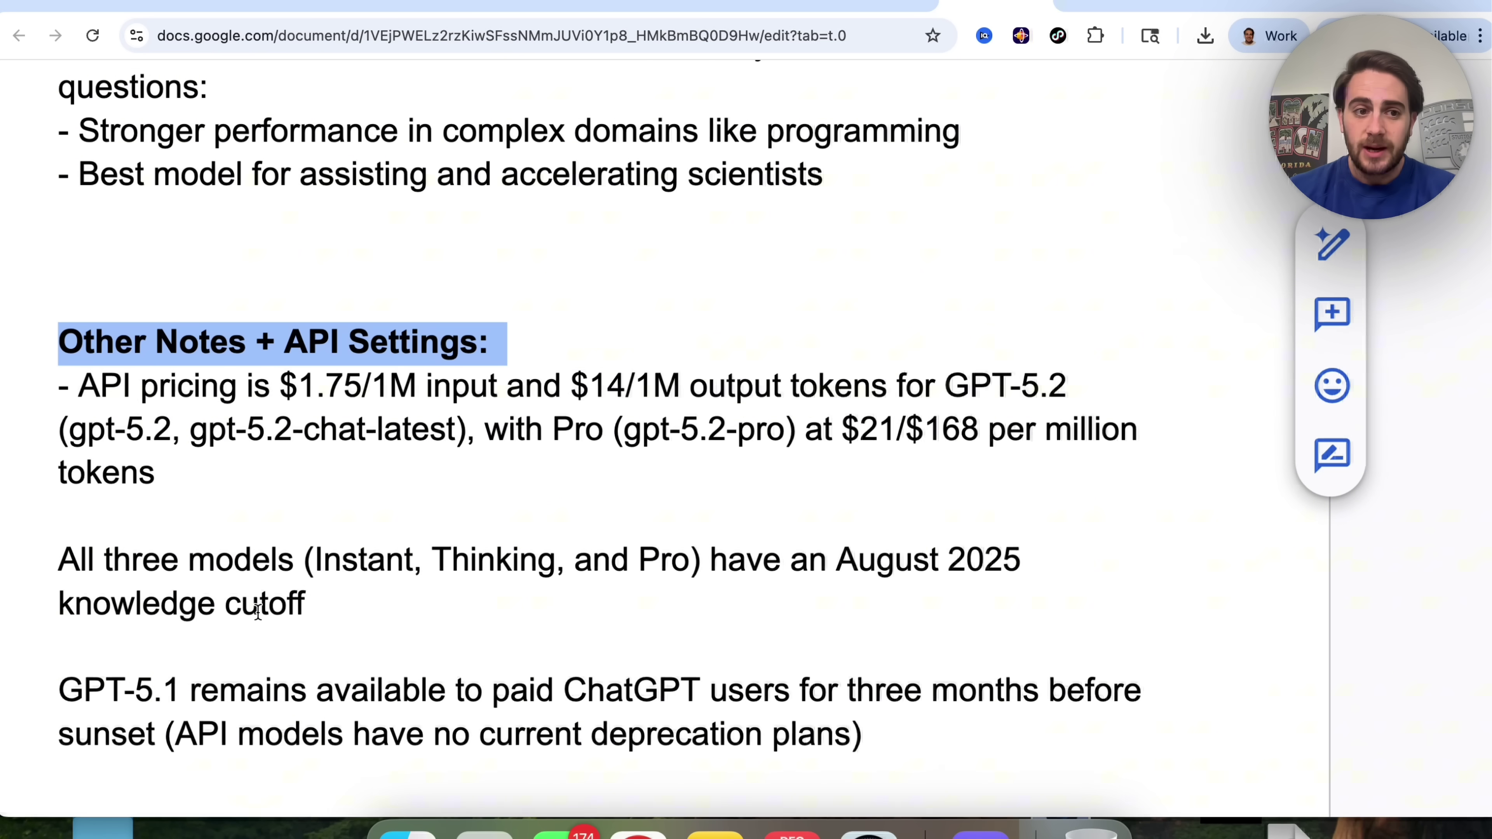
triple_click(255, 435)
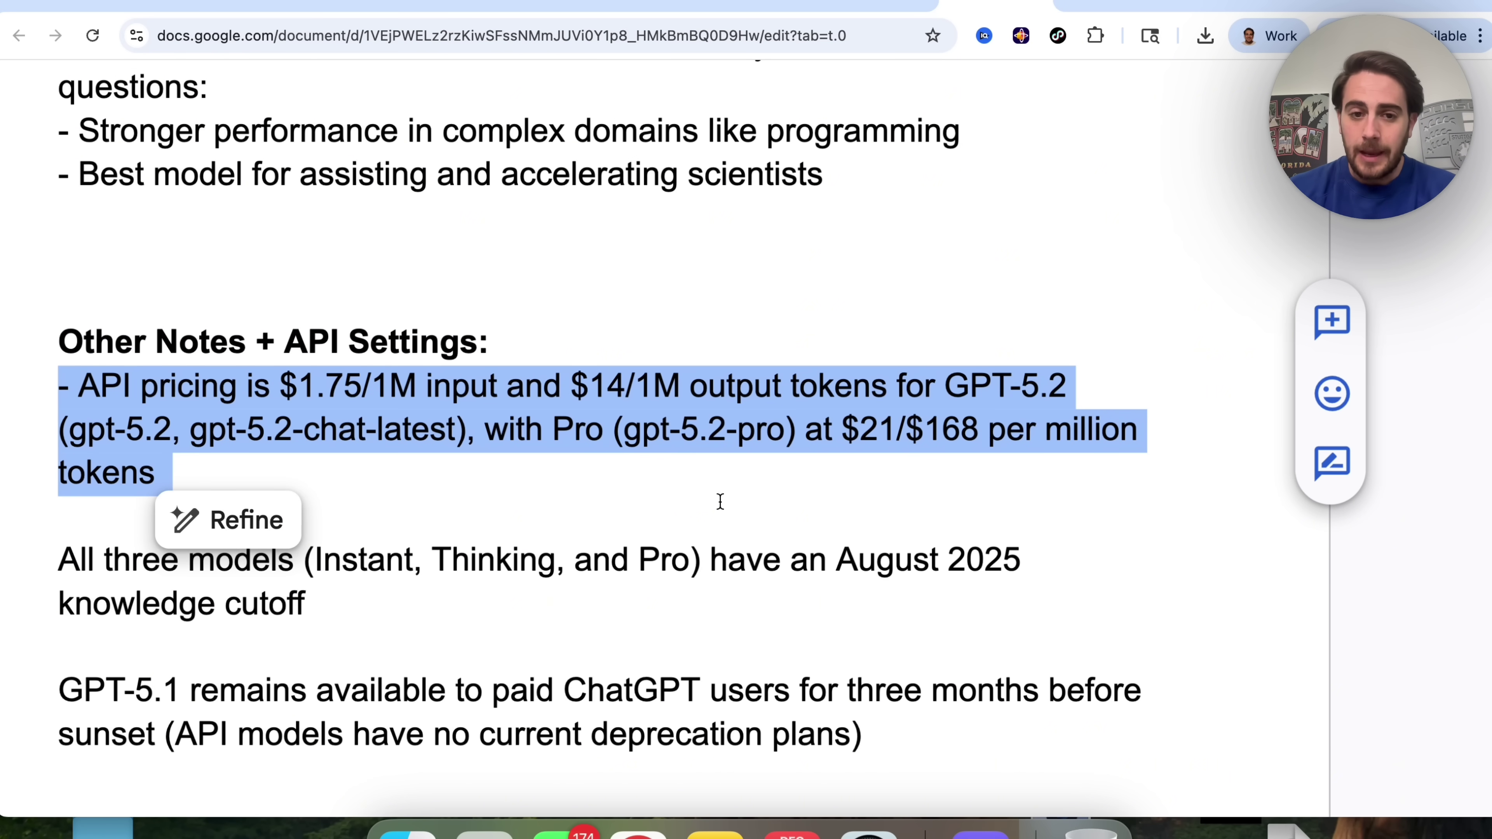
left_click(632, 486)
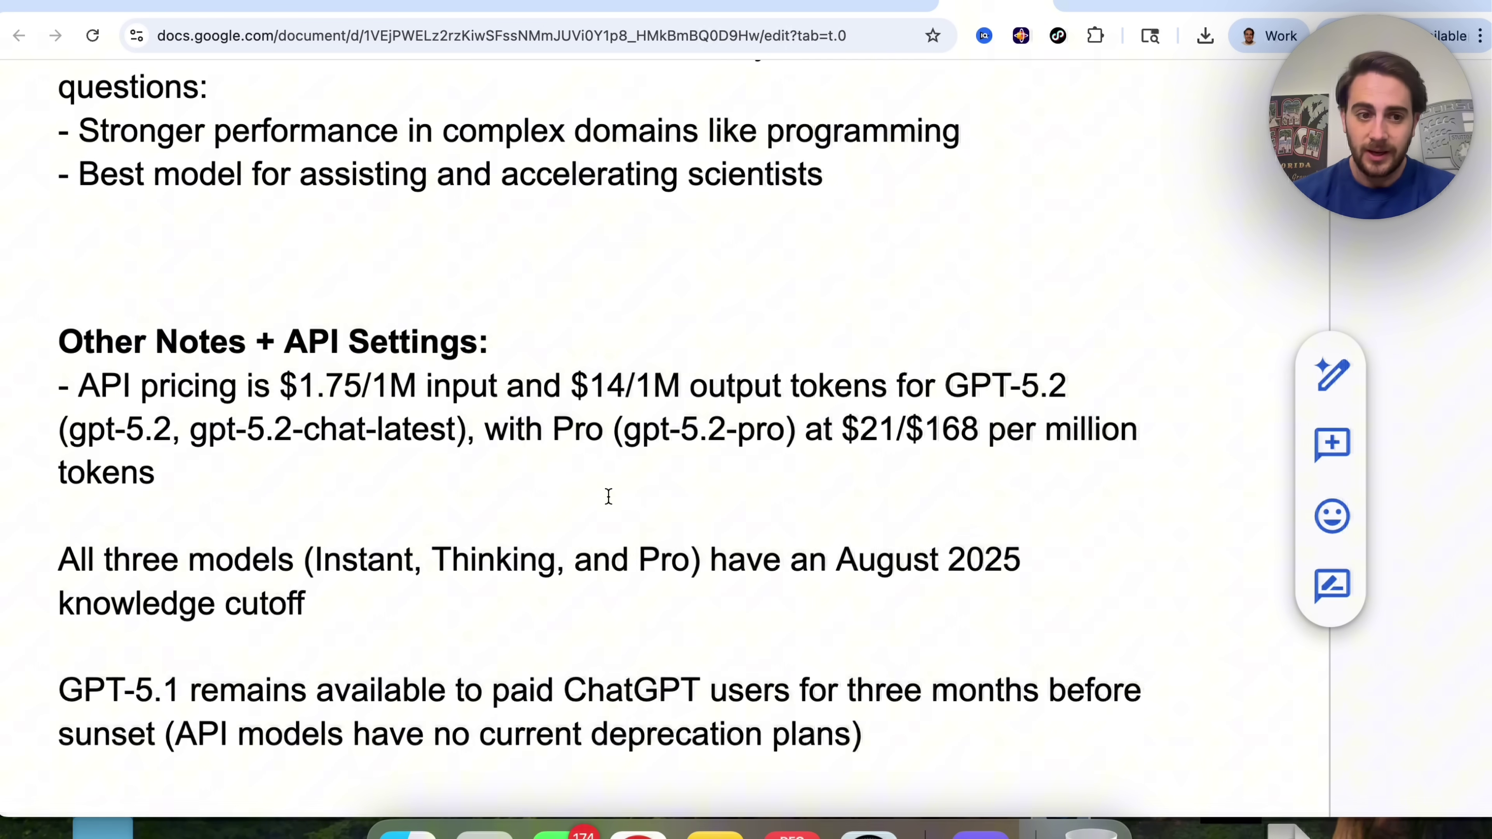
triple_click(368, 588)
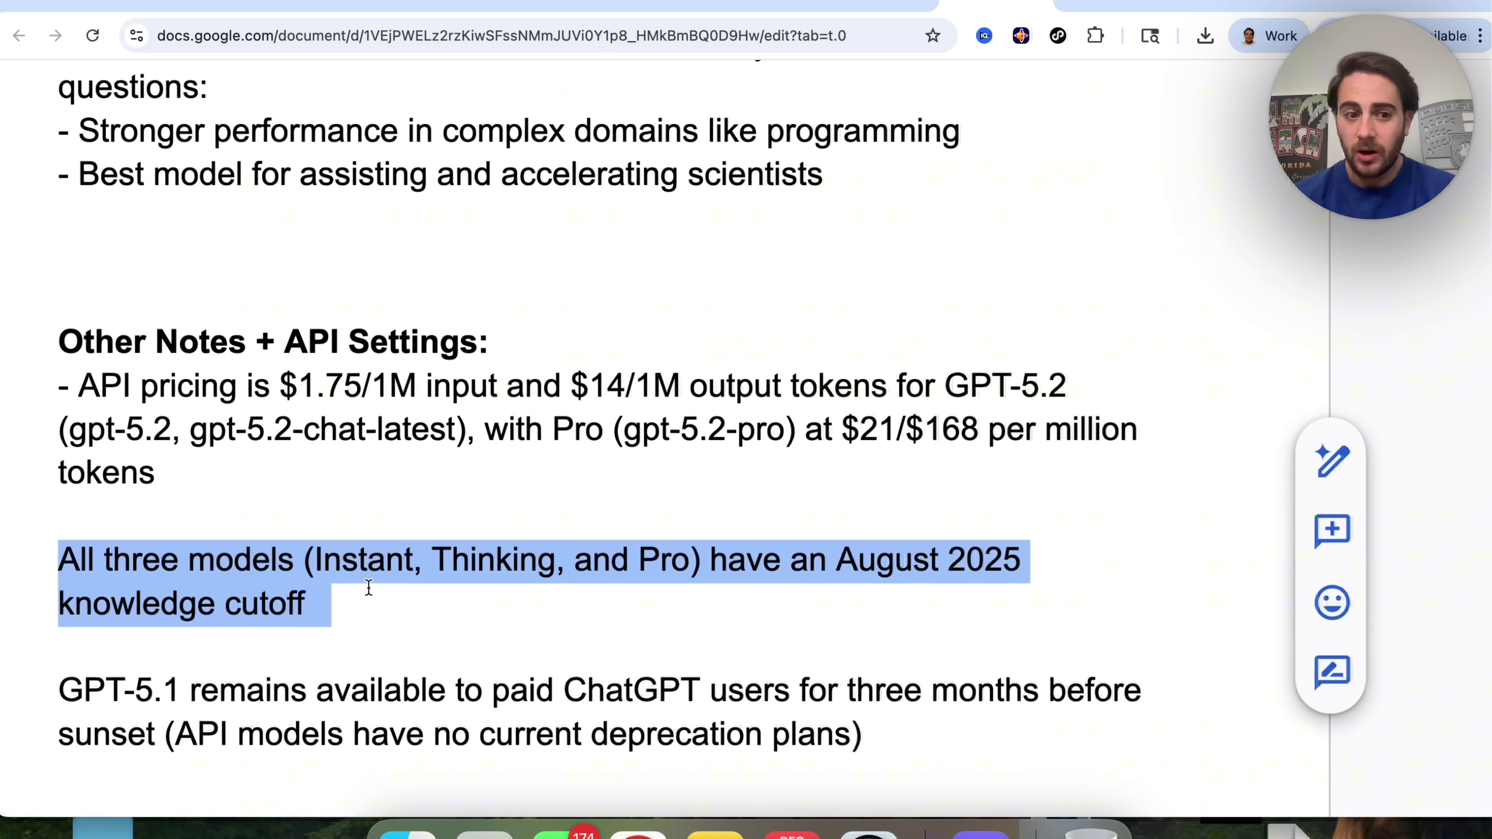
triple_click(311, 687)
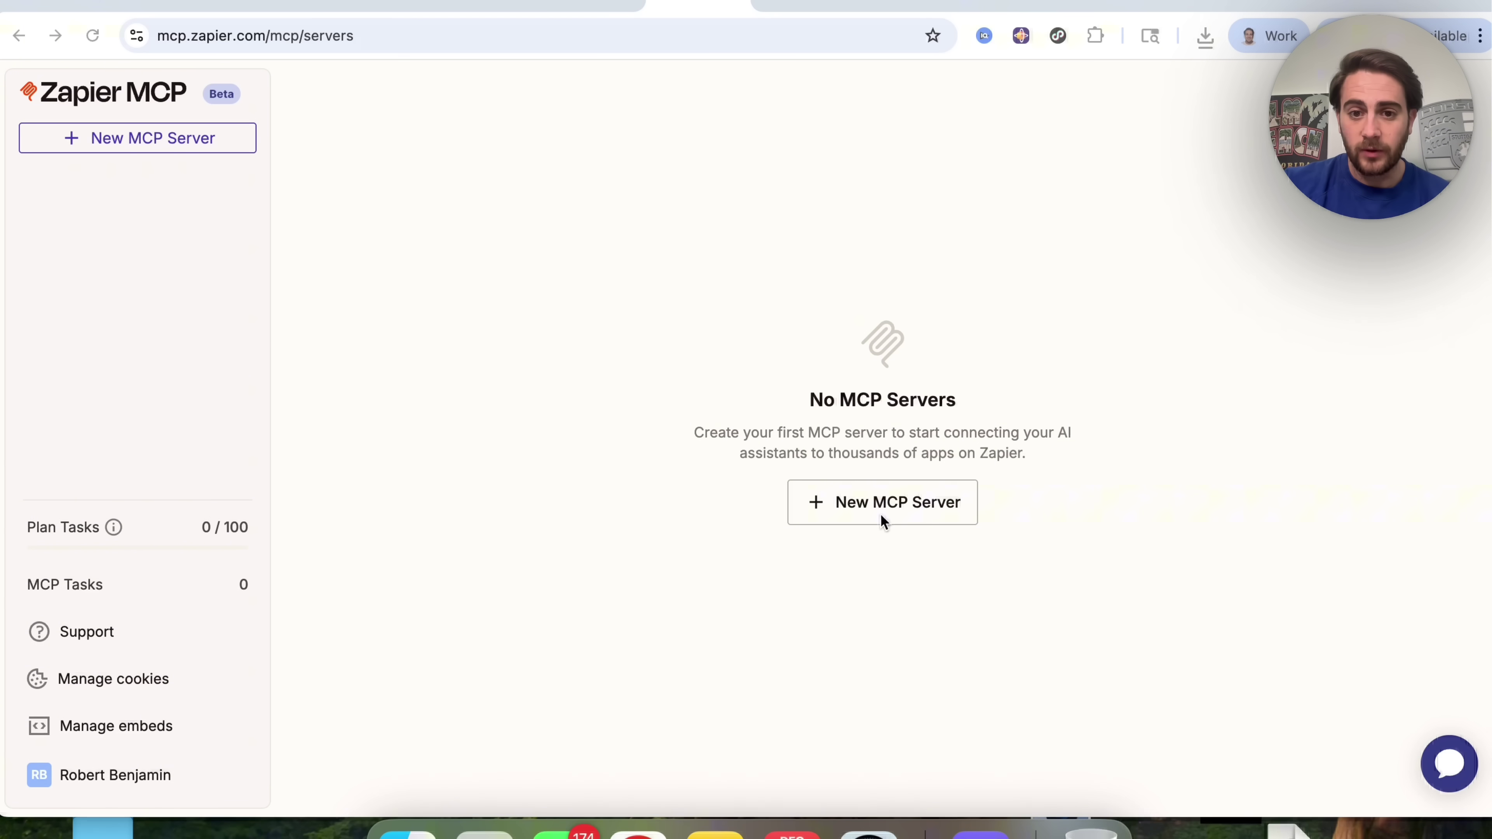
Create a ChatGPT-client MCP server named 'Zapier - ChatGPT MCP Server' with the user's handle appended.
left_click(856, 517)
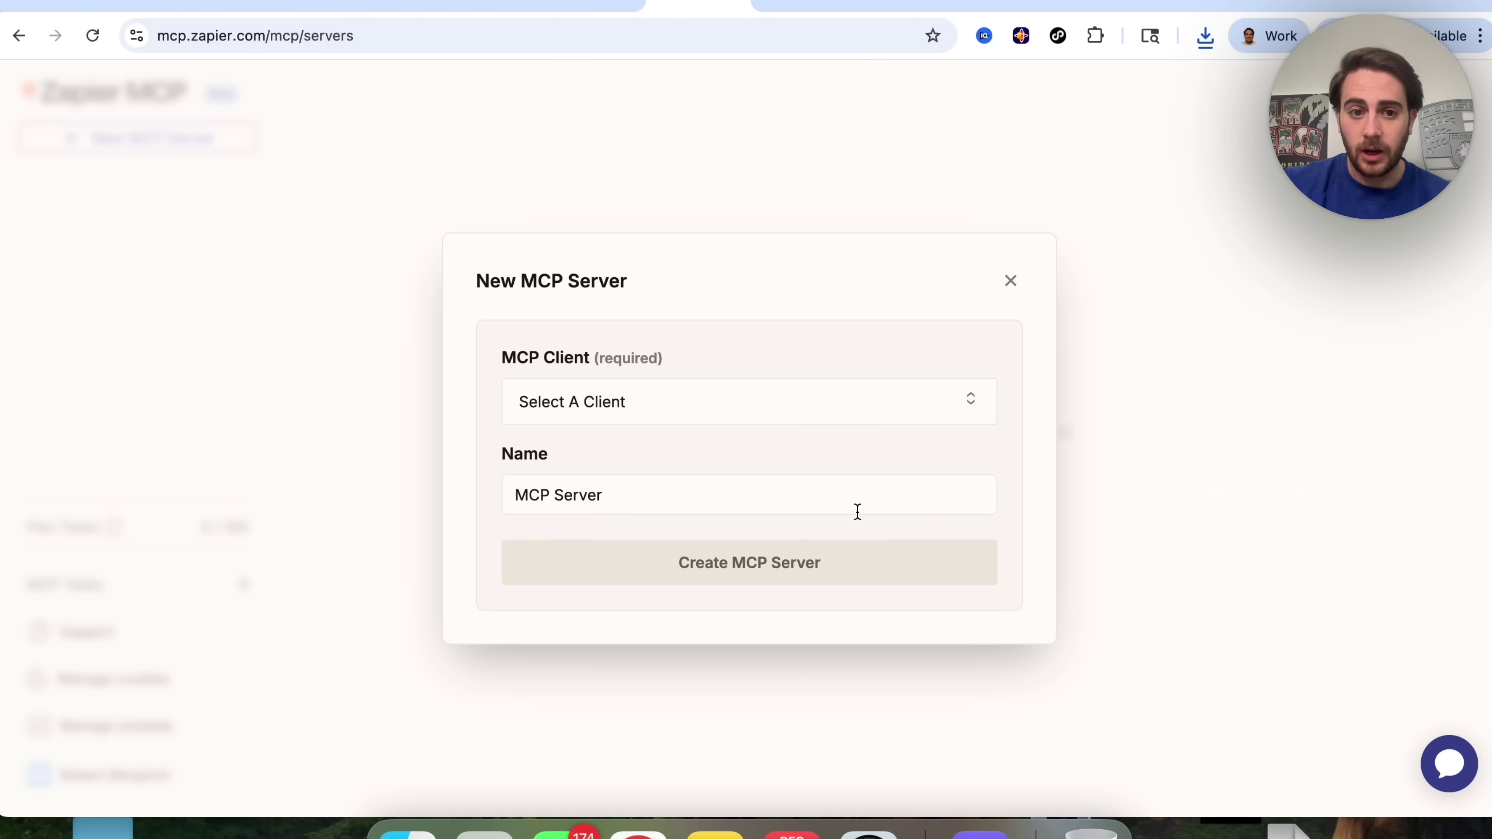
left_click(736, 413)
left_click(651, 693)
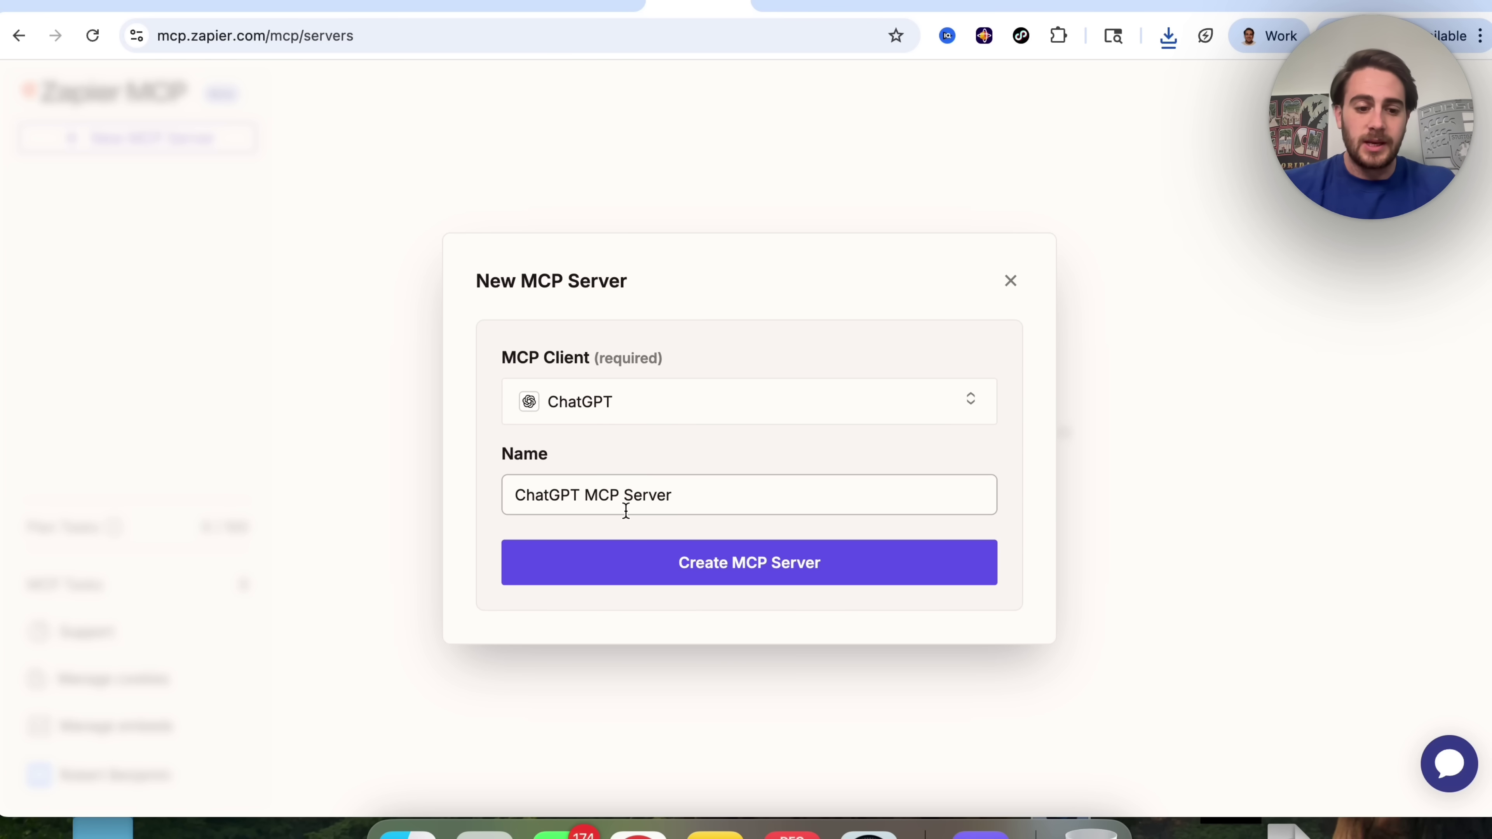
type("Zapier -")
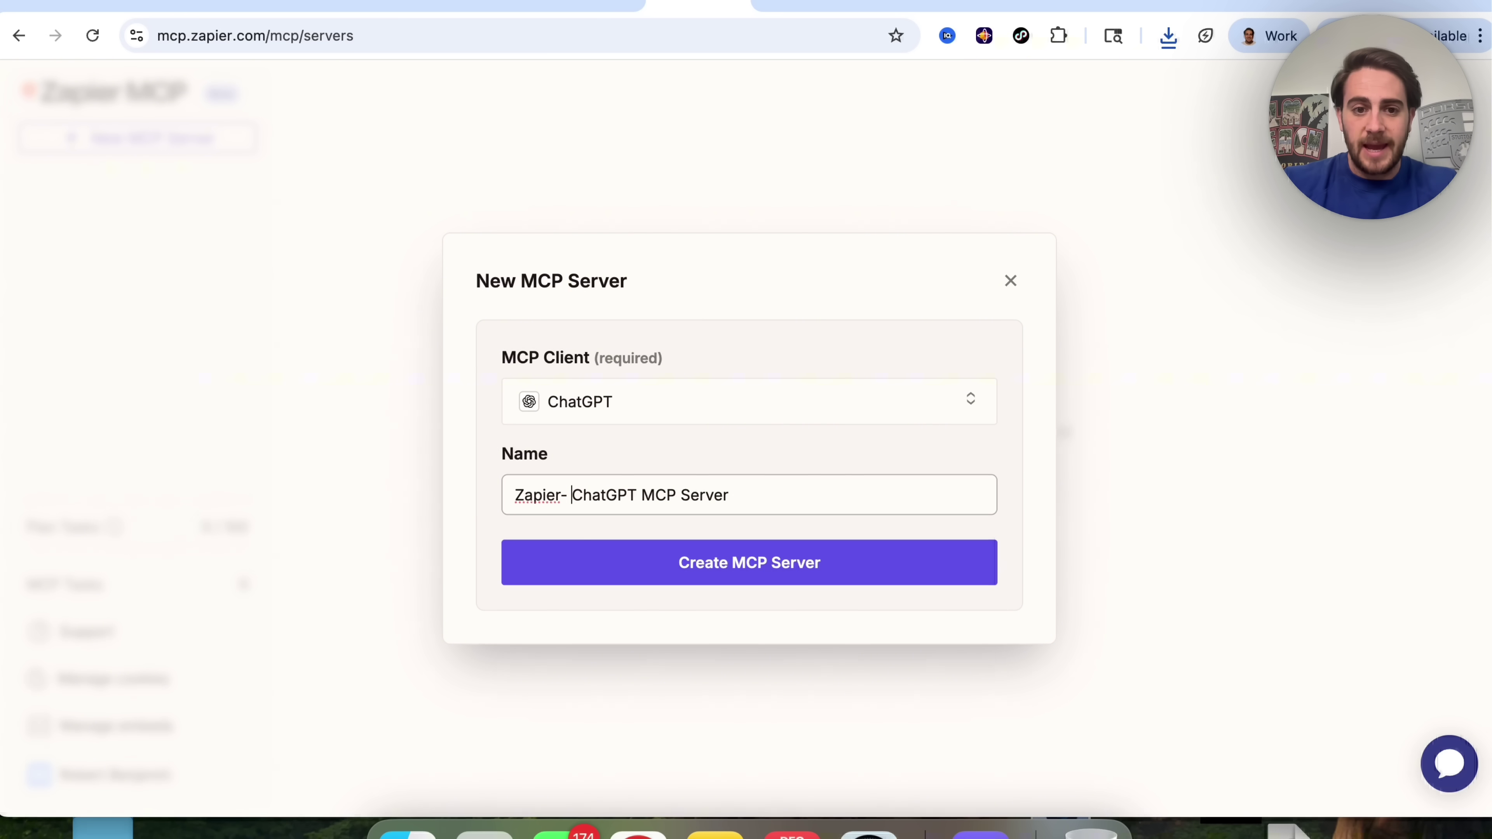
key("BackSpace")
key("BackSpace")
type("- ")
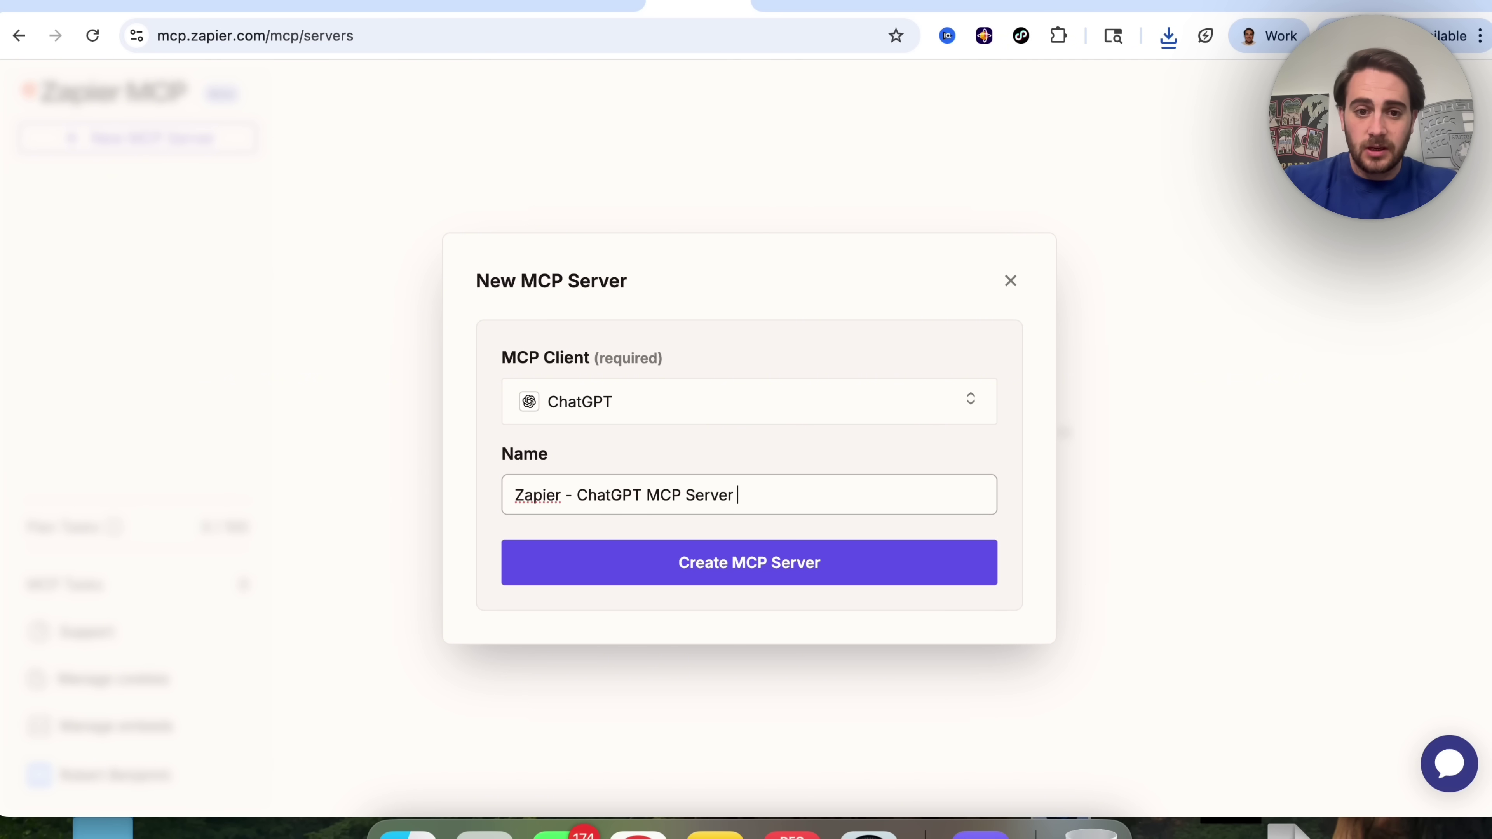
type("(robthe")
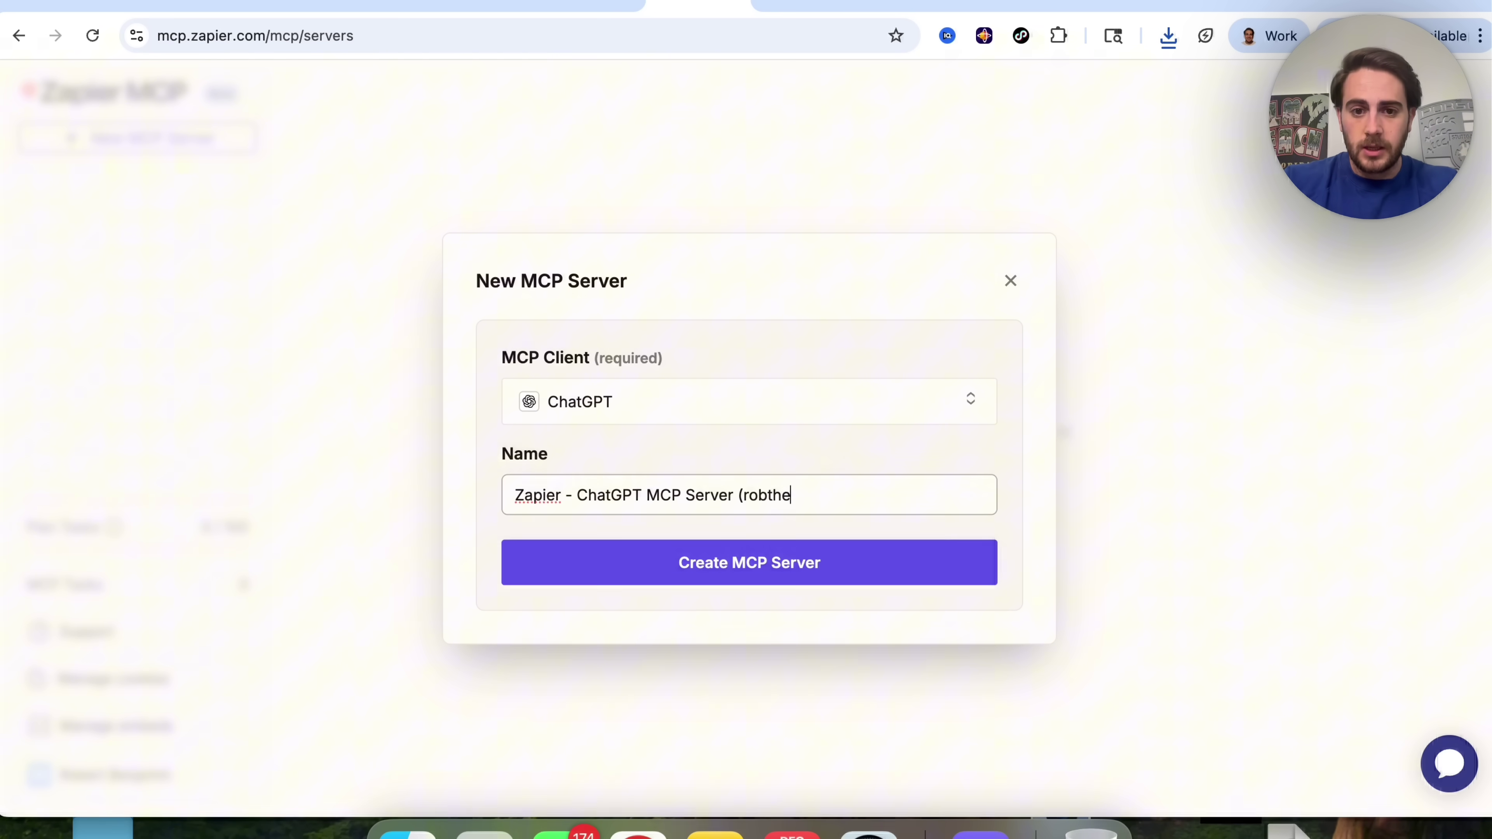
type("aiguy)")
left_click(800, 564)
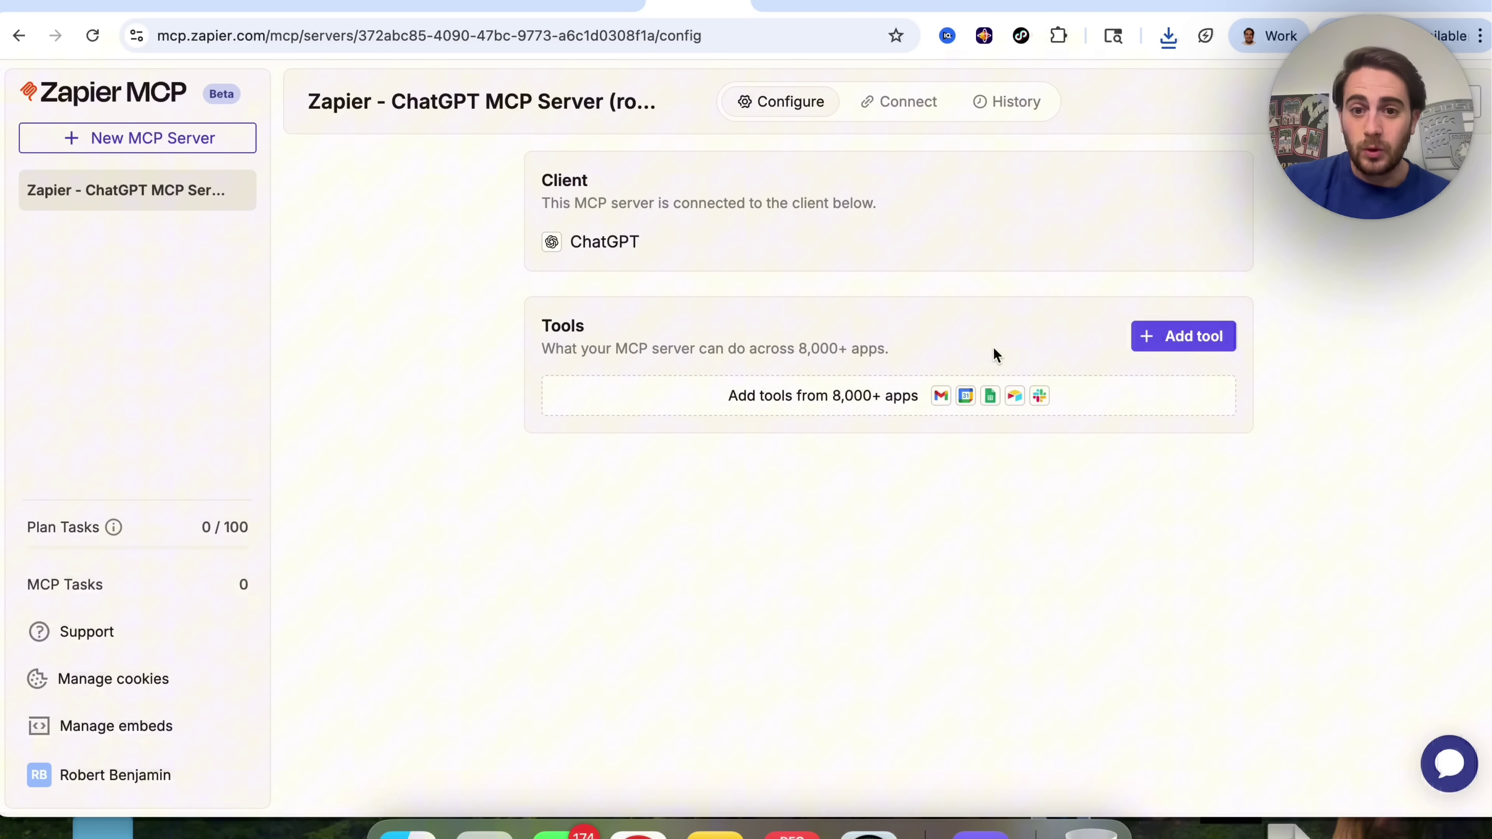
Select both Skool tools and start linking a Skool account, then abandon the authorization window.
left_click(1140, 335)
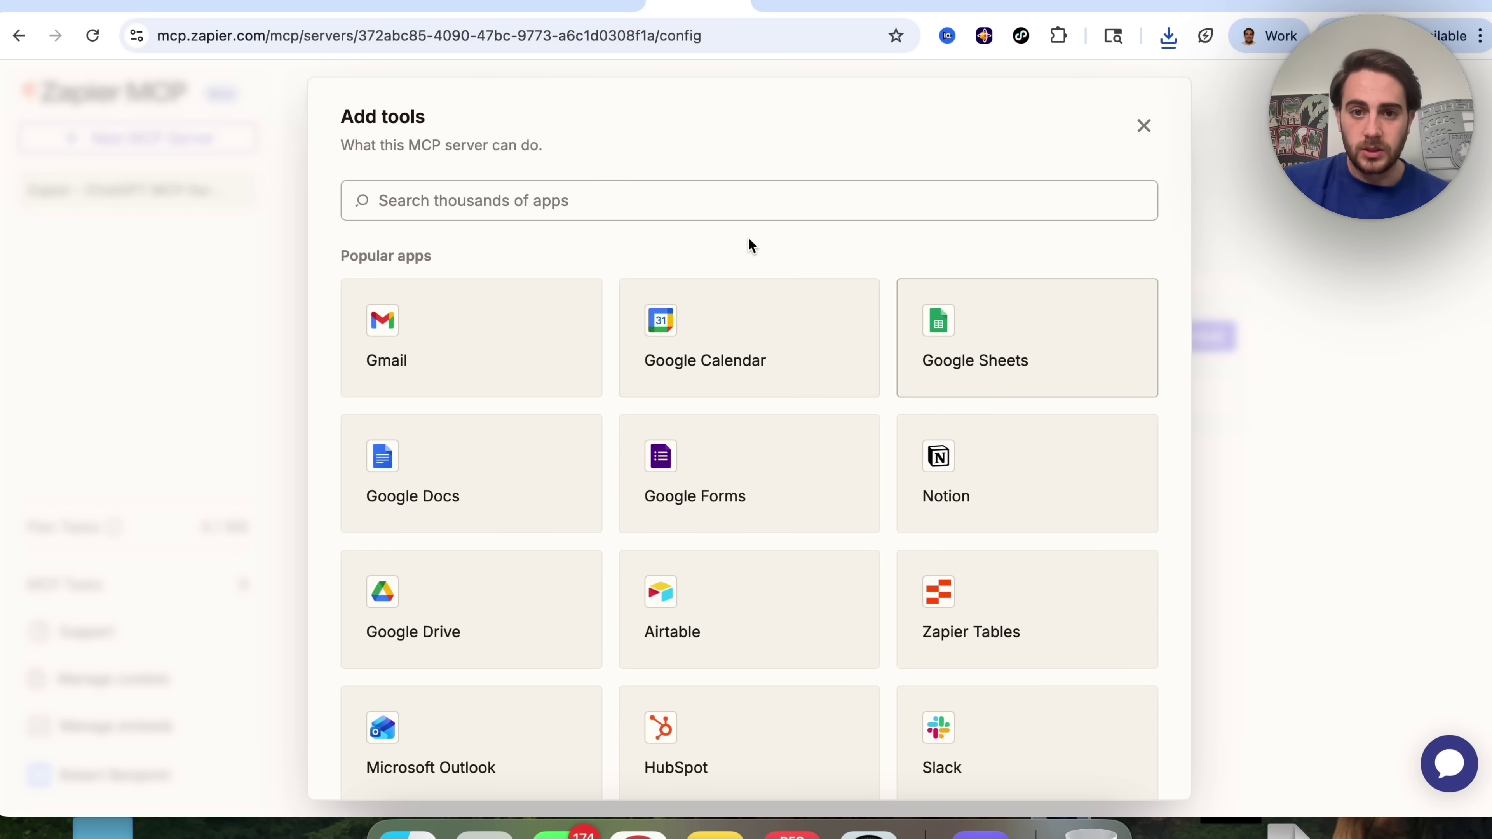
type("skool")
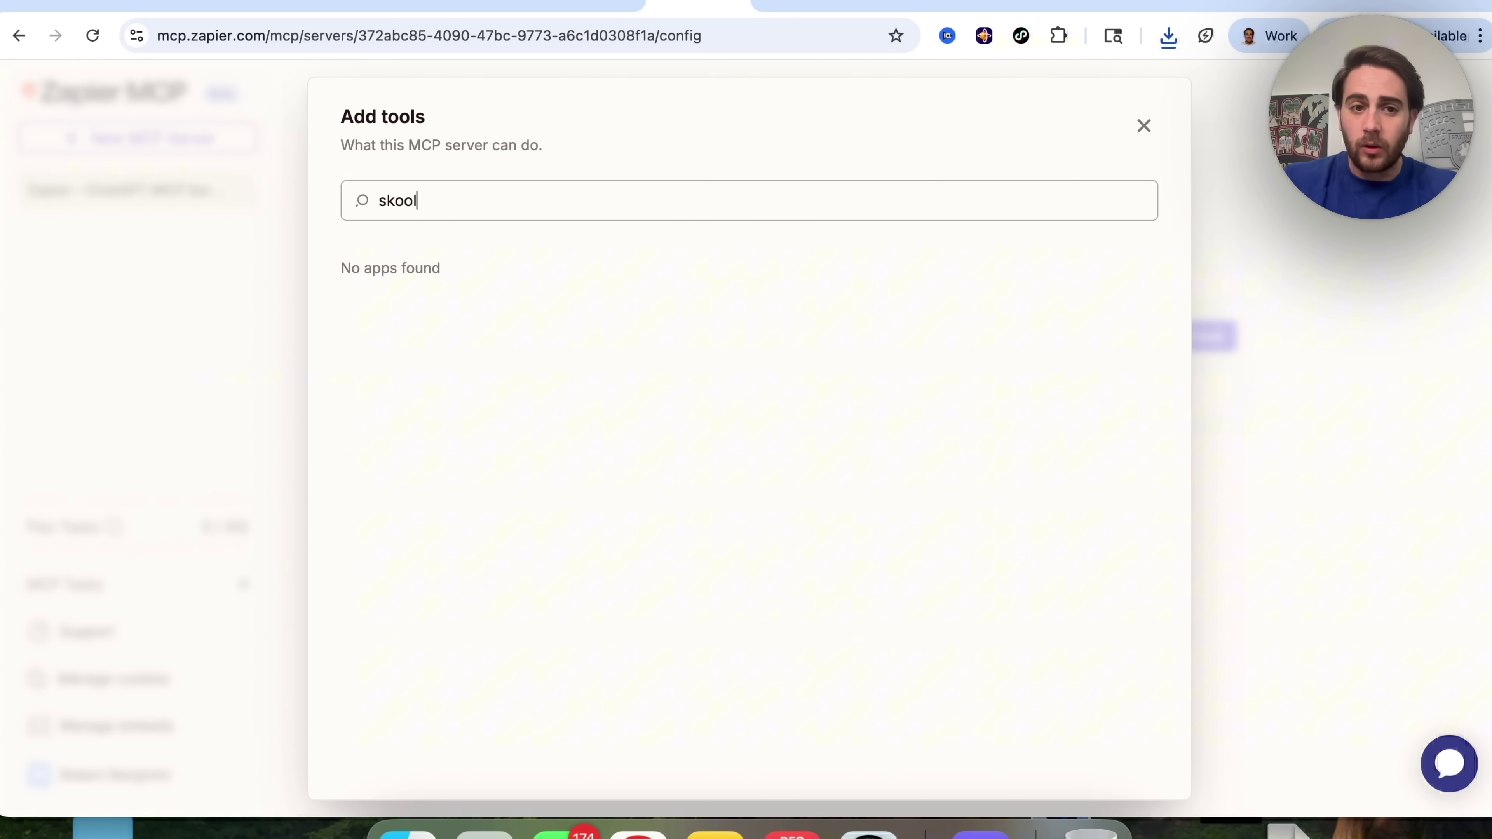
left_click(533, 338)
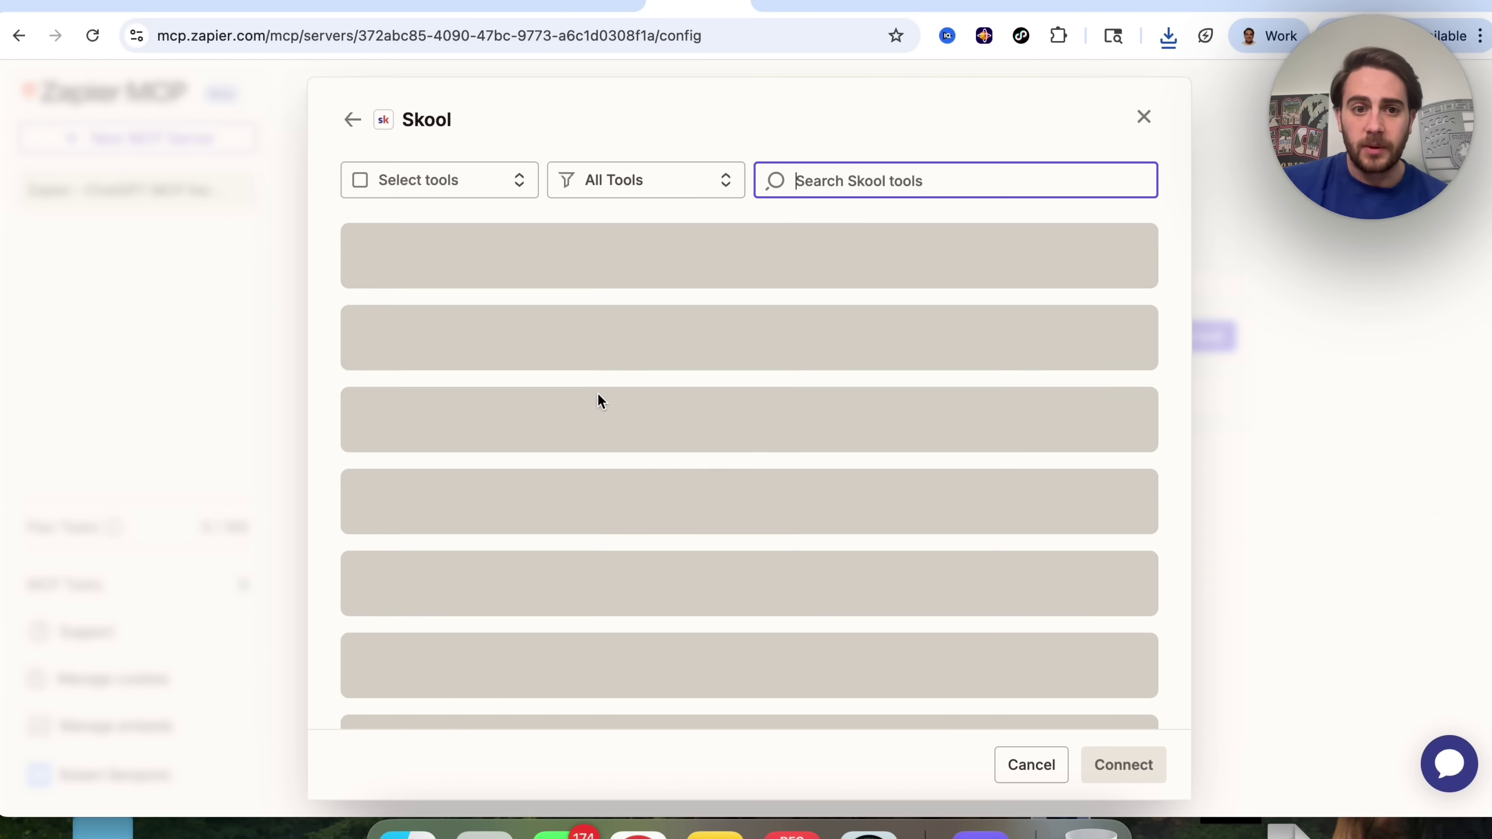
left_click(354, 182)
left_click(411, 234)
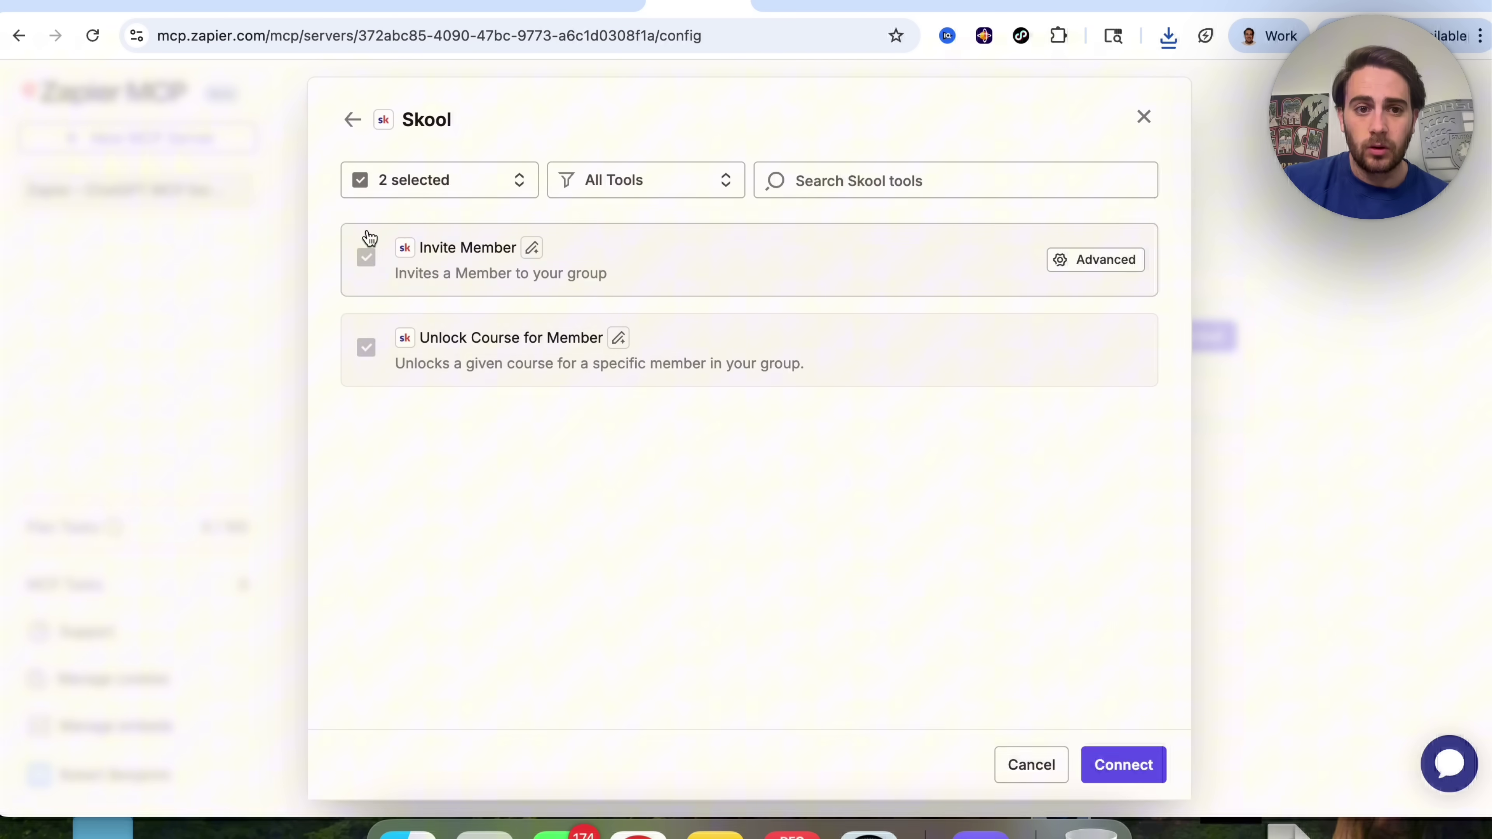
left_click(1122, 780)
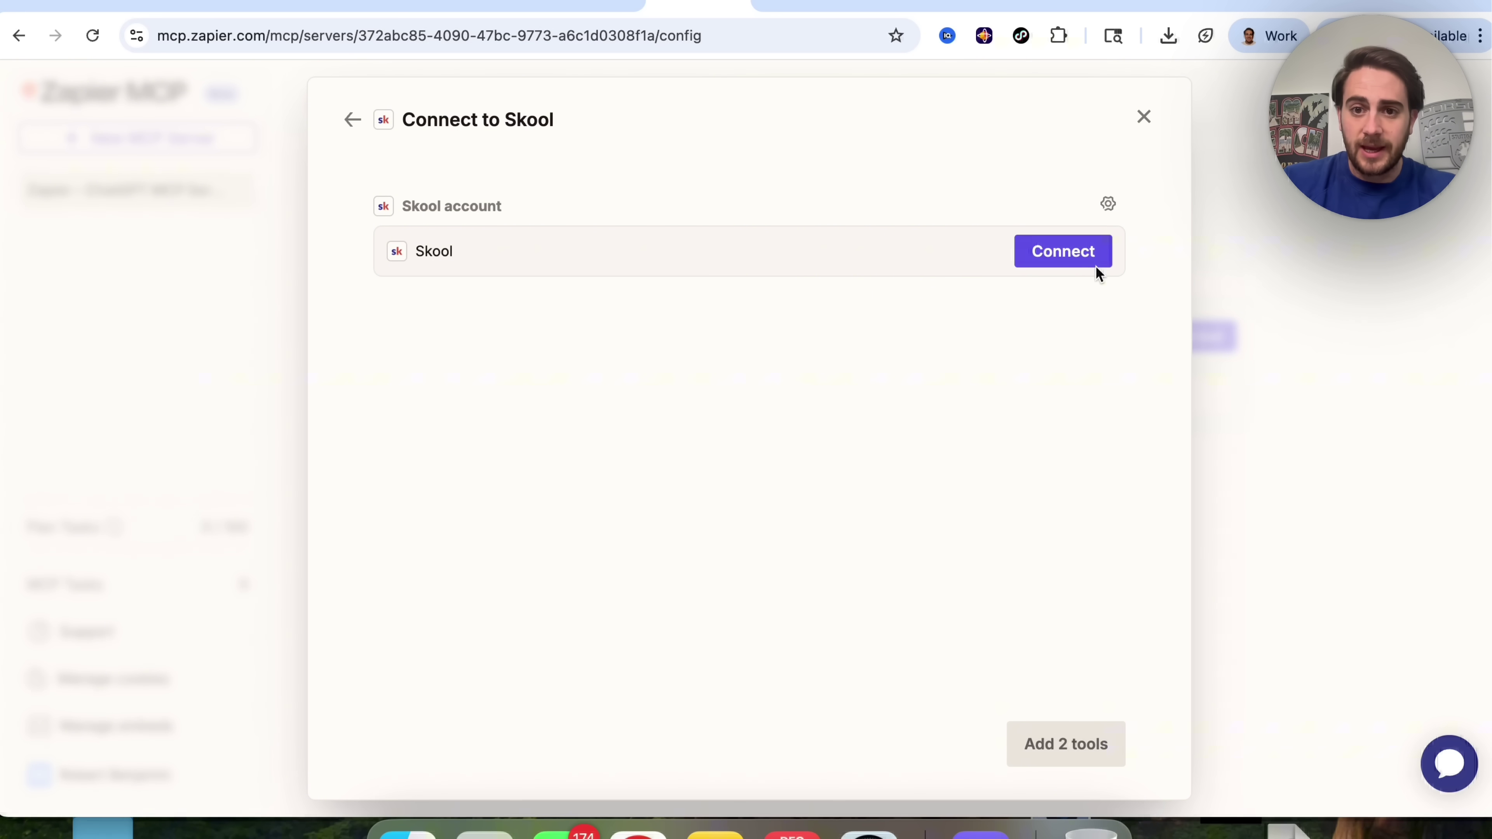
left_click(1077, 258)
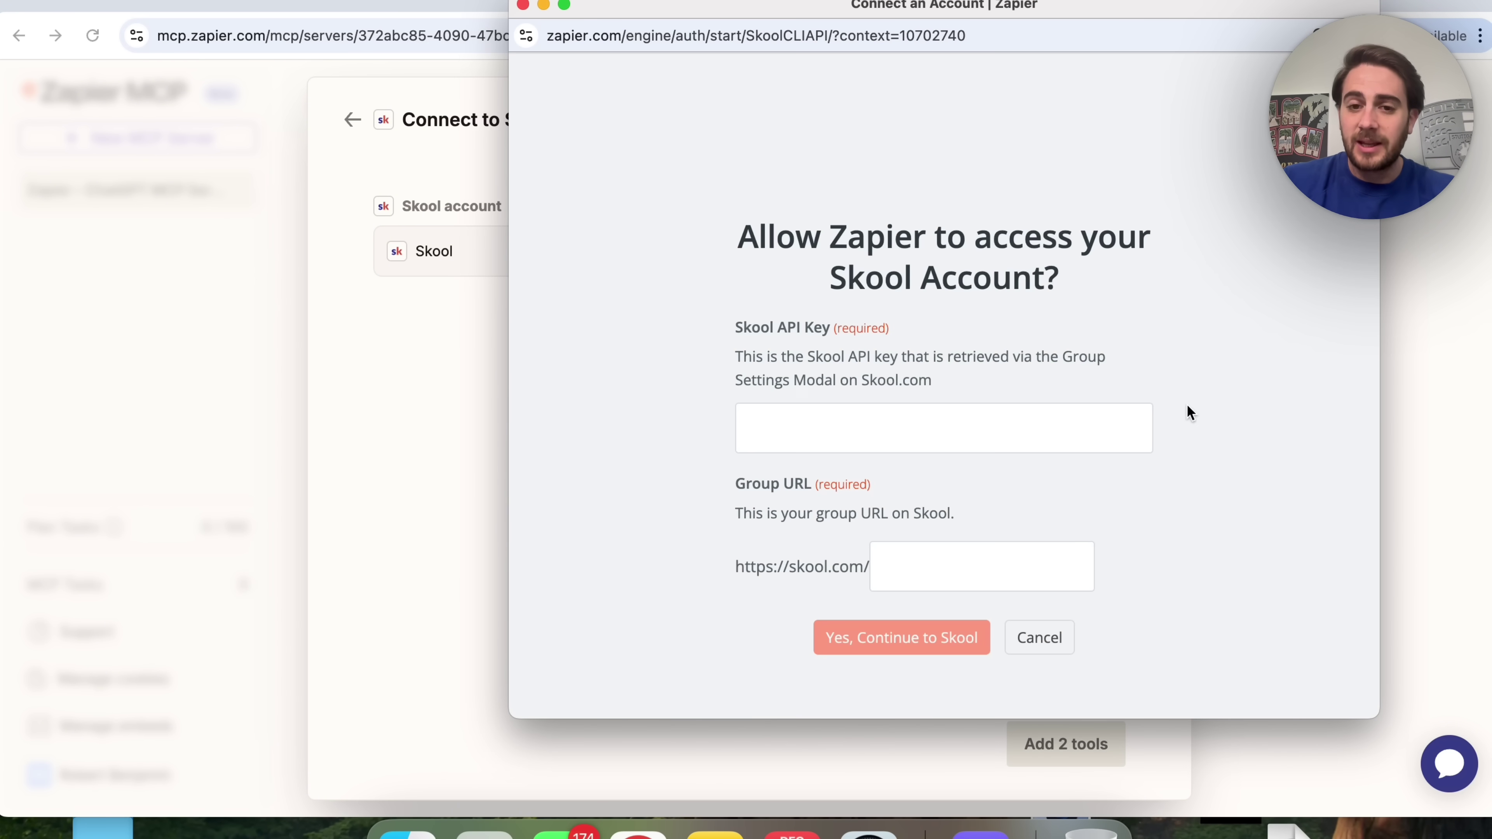
key("super+w")
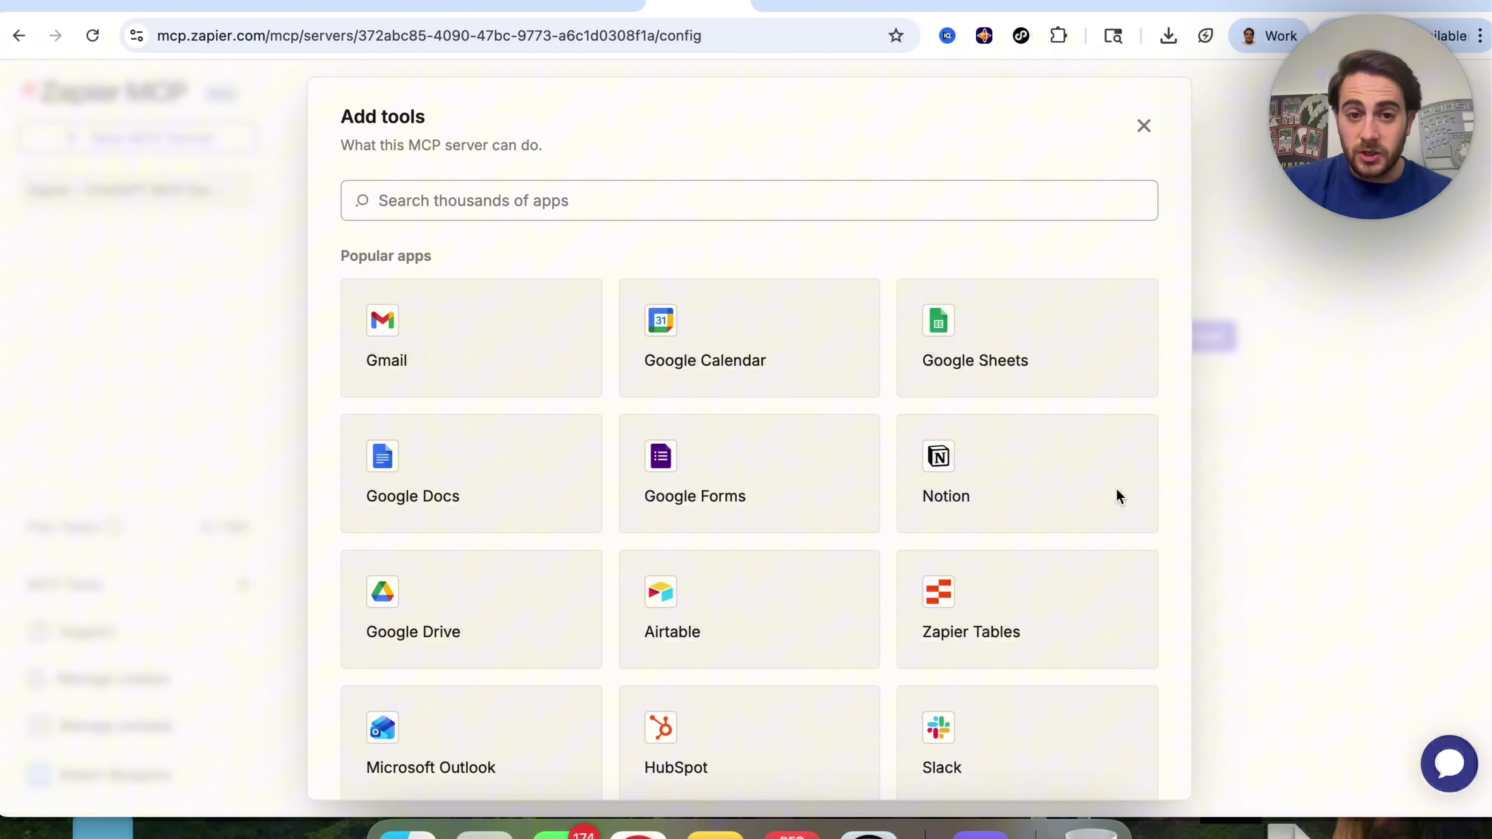
scroll(487, 354, "down", 10)
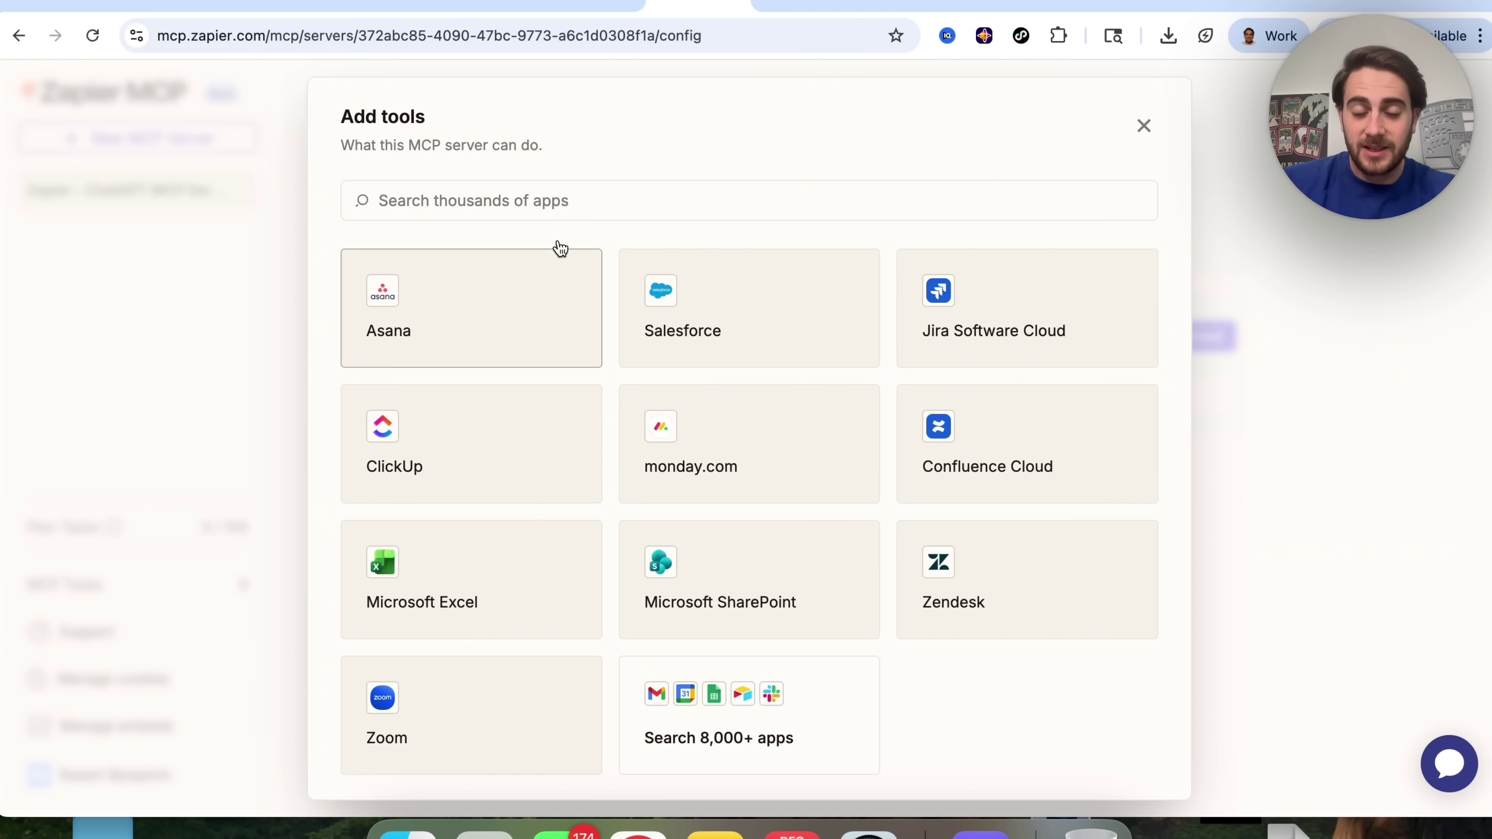
Search the catalogue for 'metric', review Metricool's tools, then close the window and open Connect.
left_click(529, 197)
type("facebook")
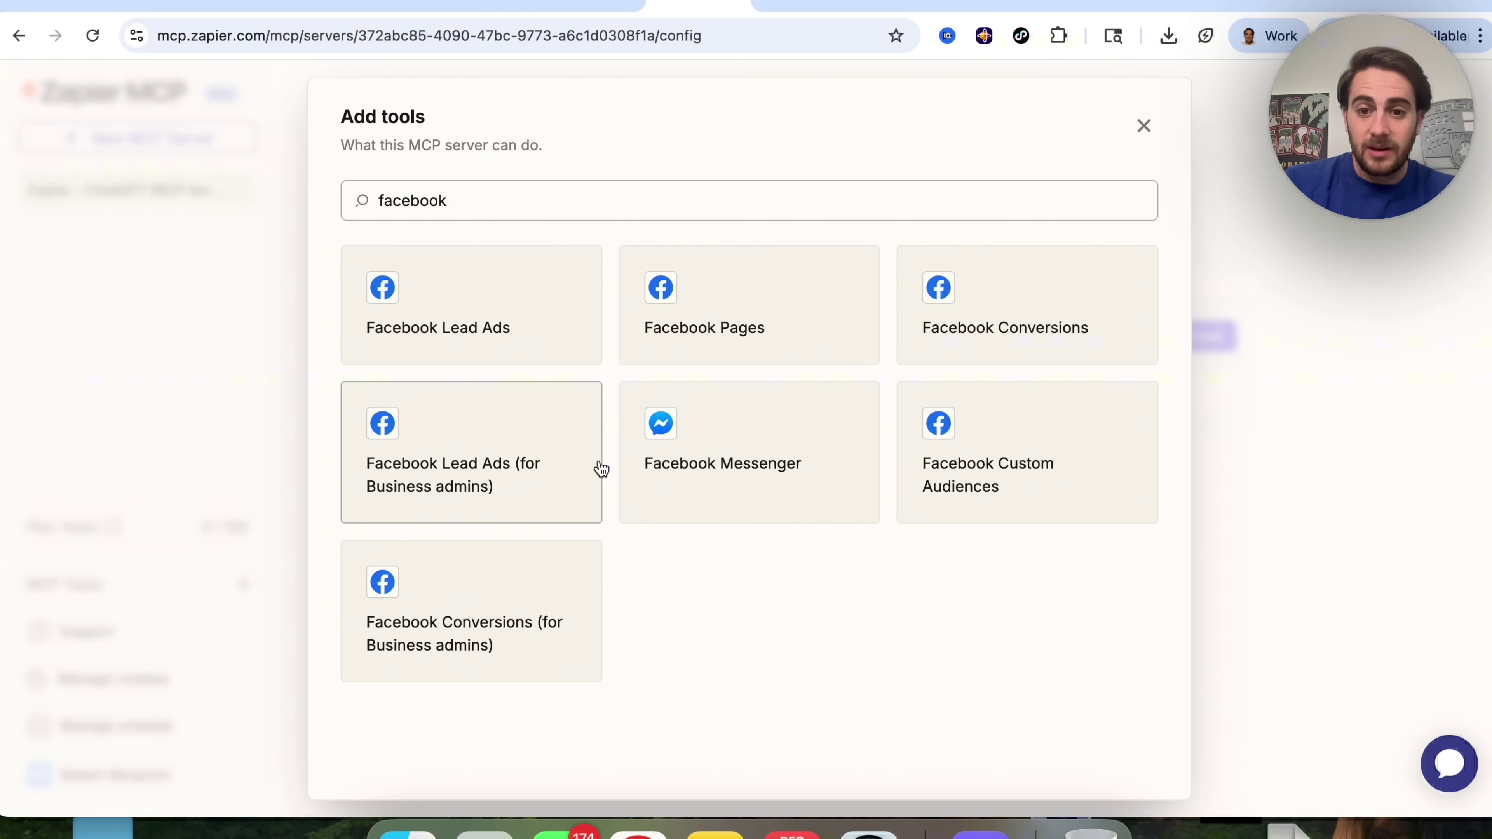
left_click(576, 213)
key("super+a")
key("BackSpace")
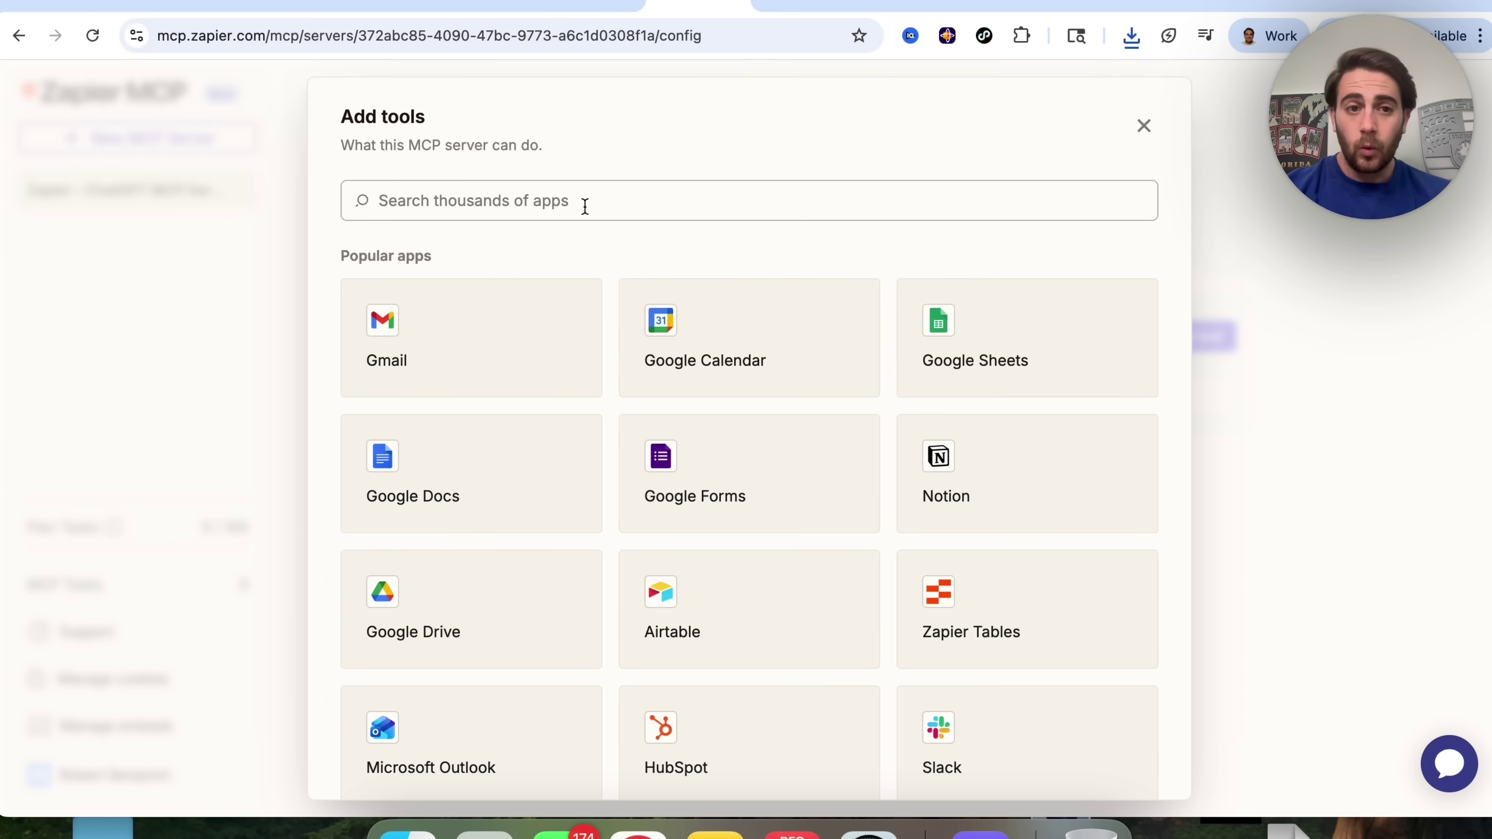
type("metric")
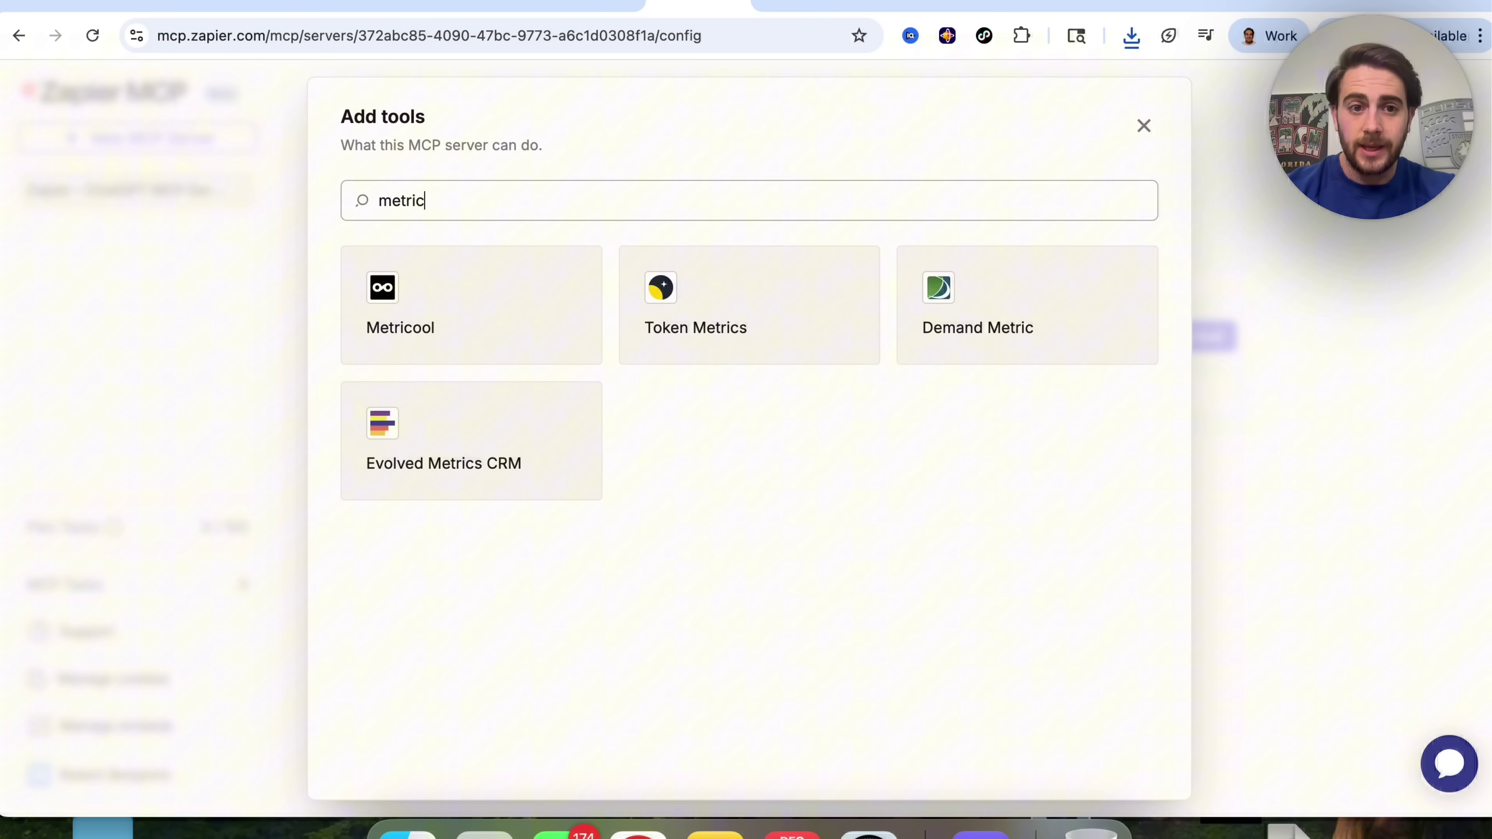
left_click(526, 290)
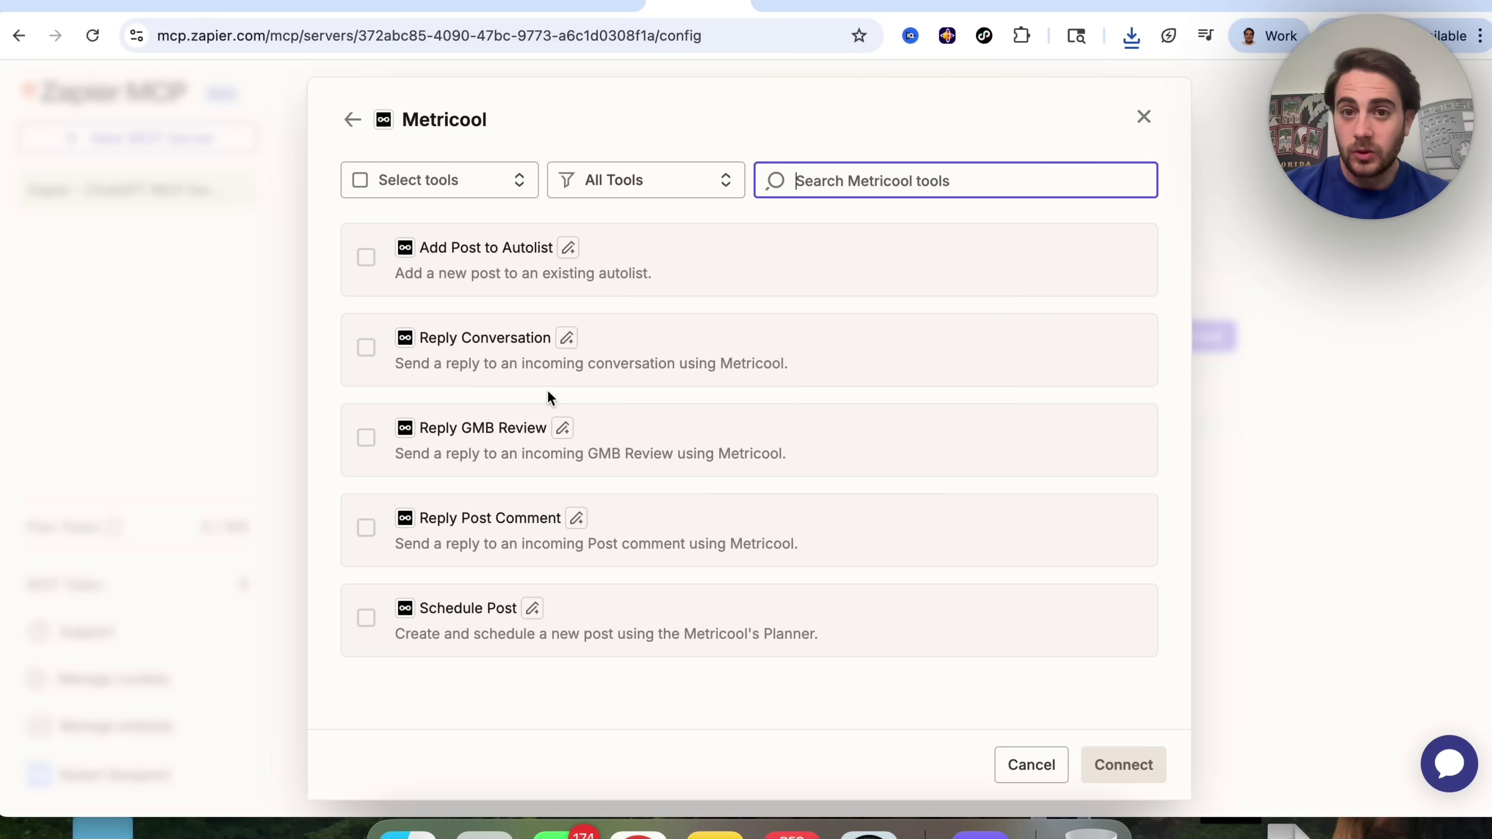
left_click(352, 120)
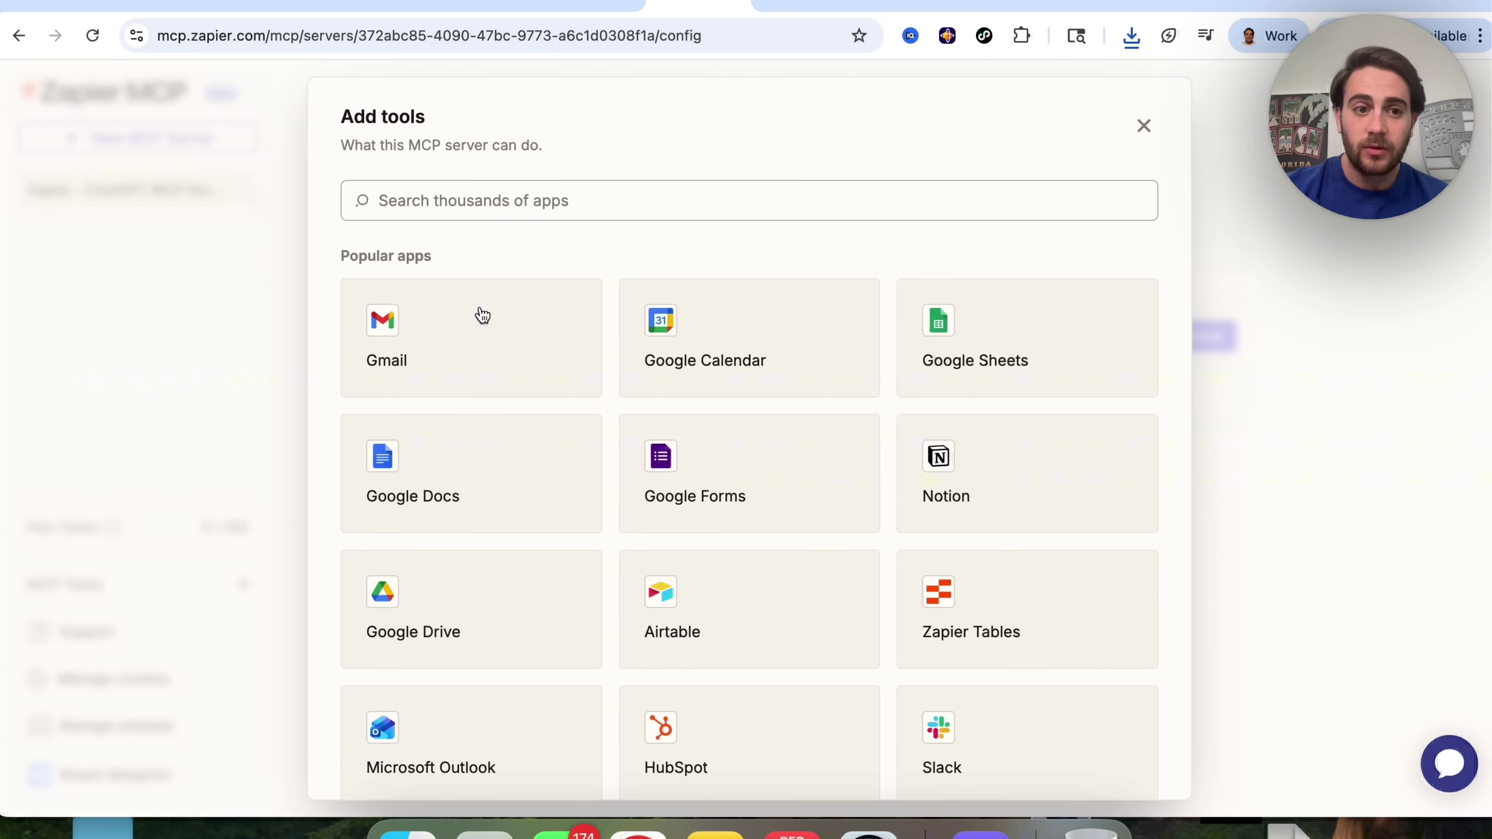
left_click(249, 389)
left_click(899, 113)
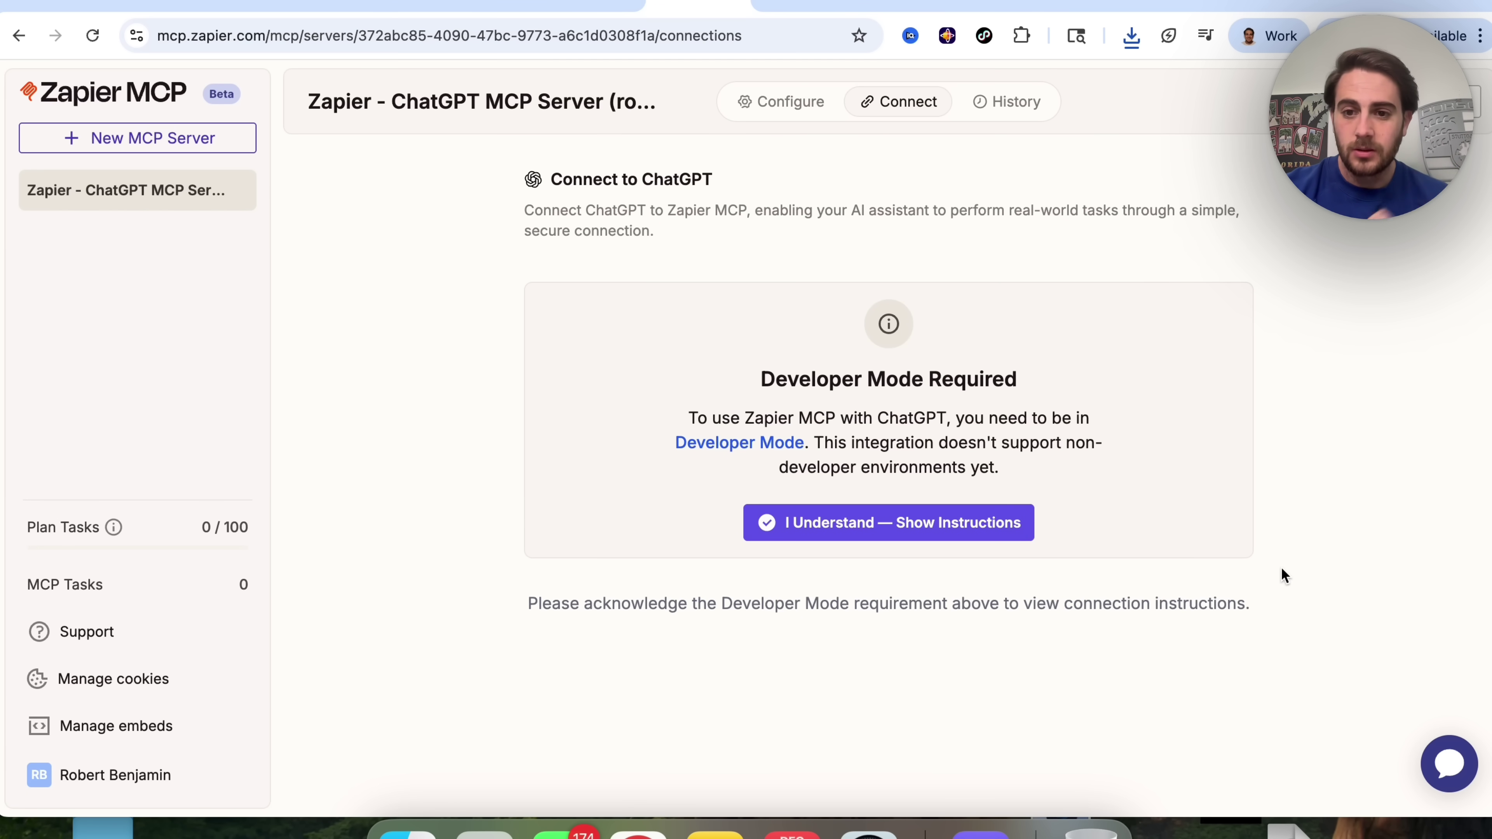
Turn on Developer mode in ChatGPT's Apps & Connectors advanced settings.
key("ctrl+Tab")
left_click(88, 787)
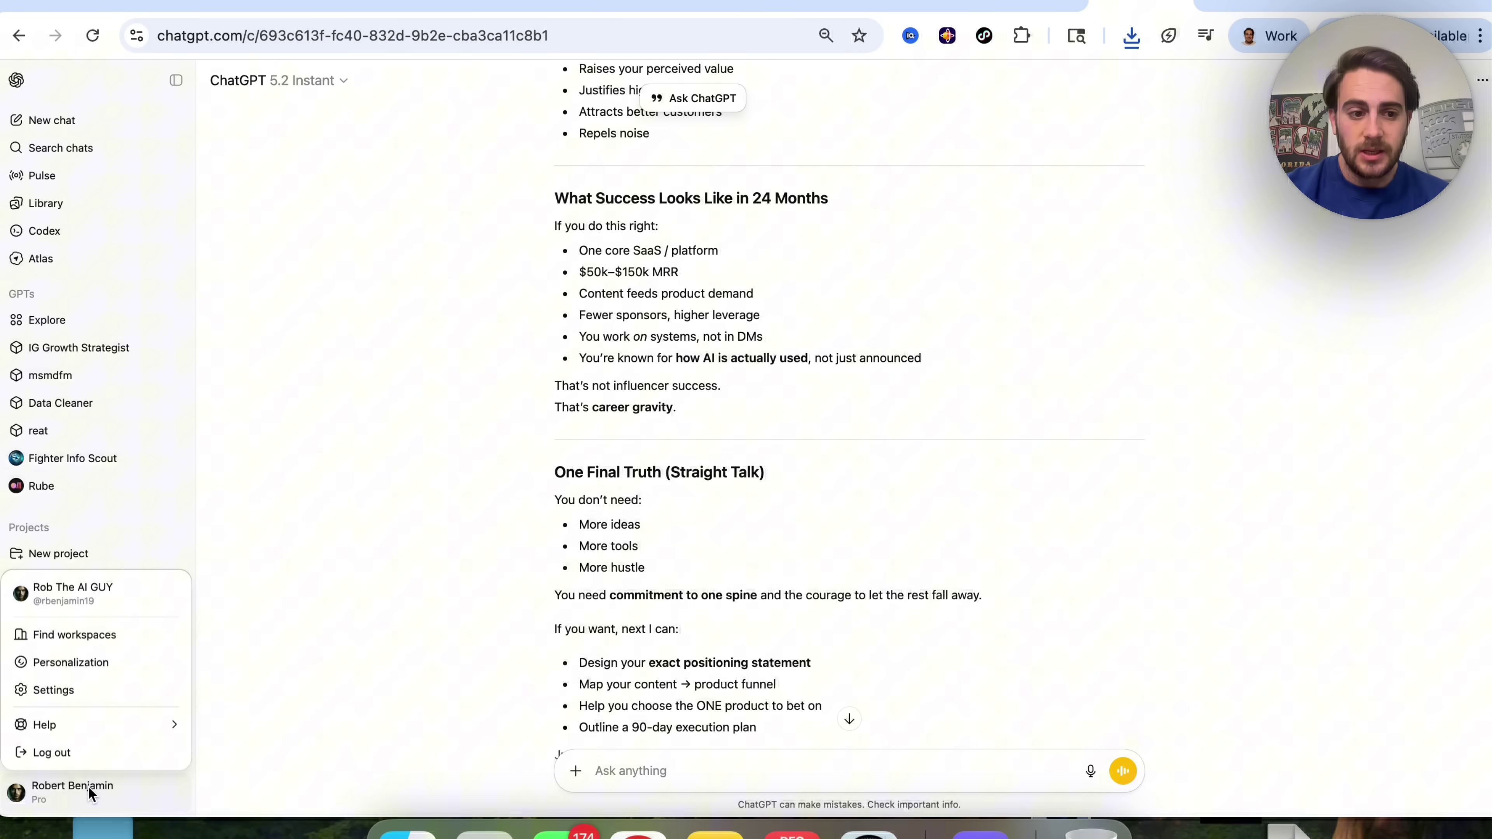
left_click(75, 692)
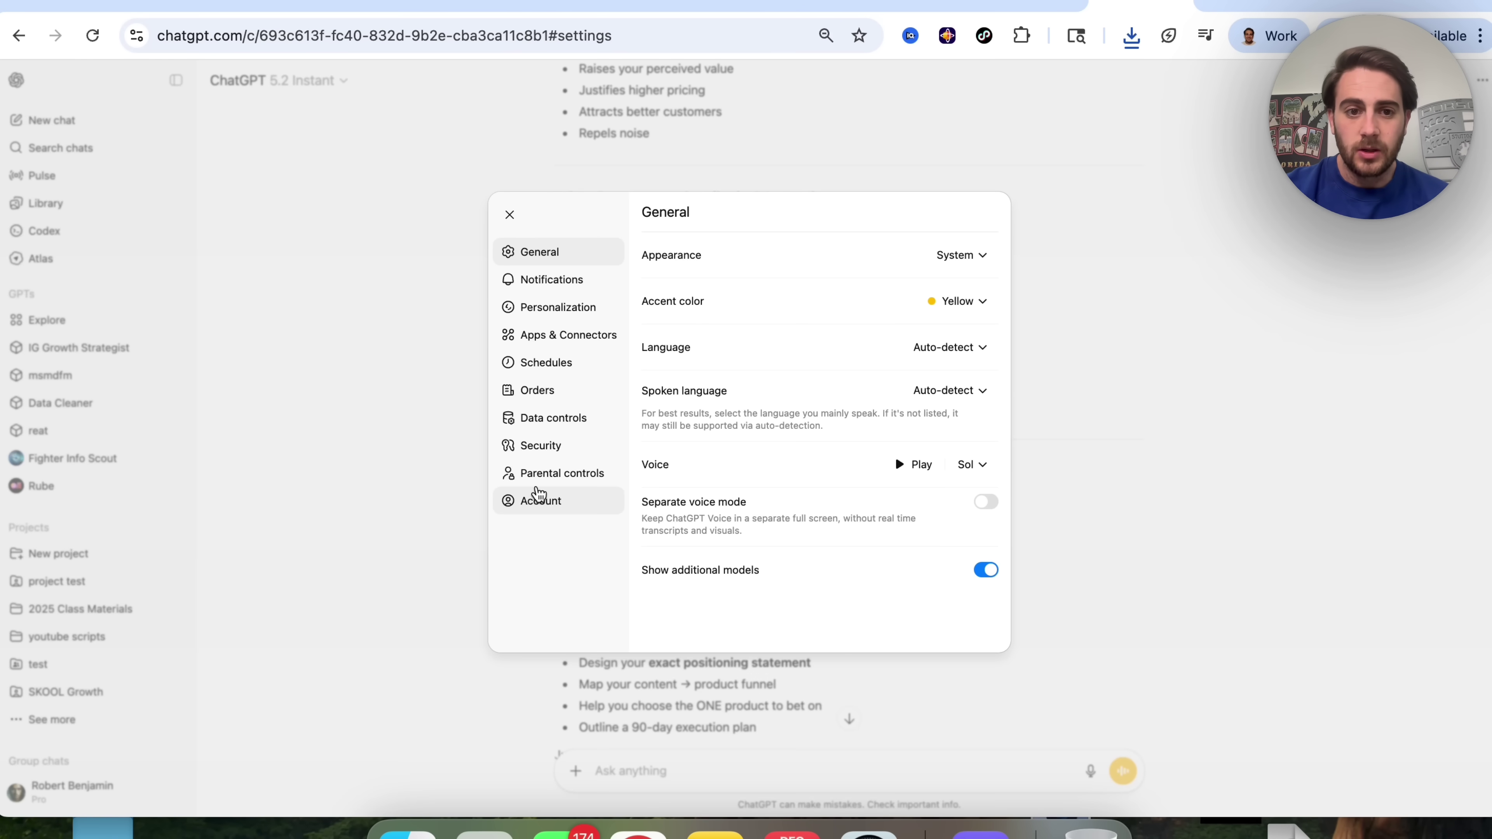
left_click(555, 335)
scroll(787, 415, "down", 15)
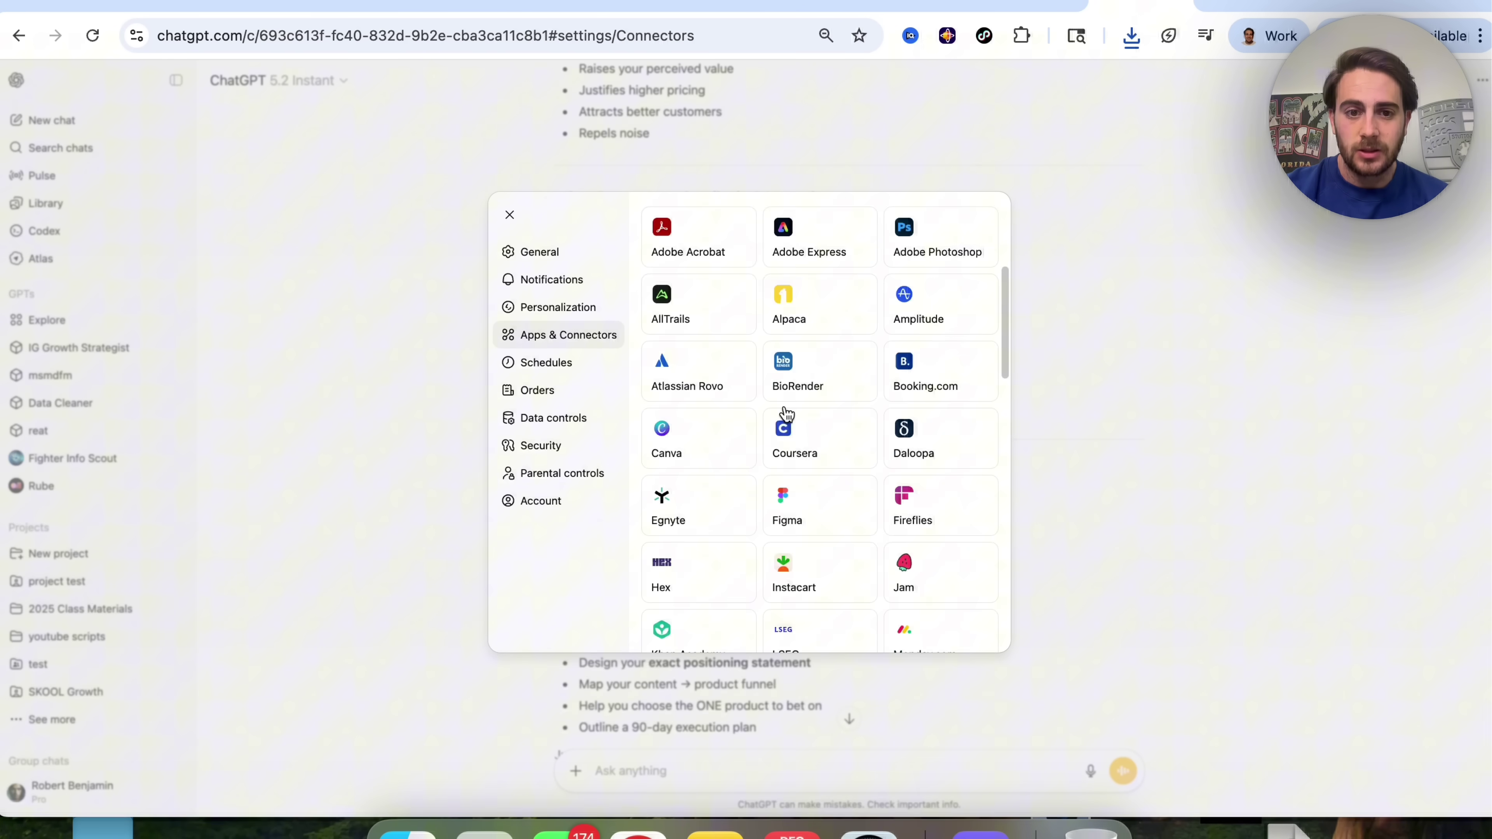
left_click(740, 618)
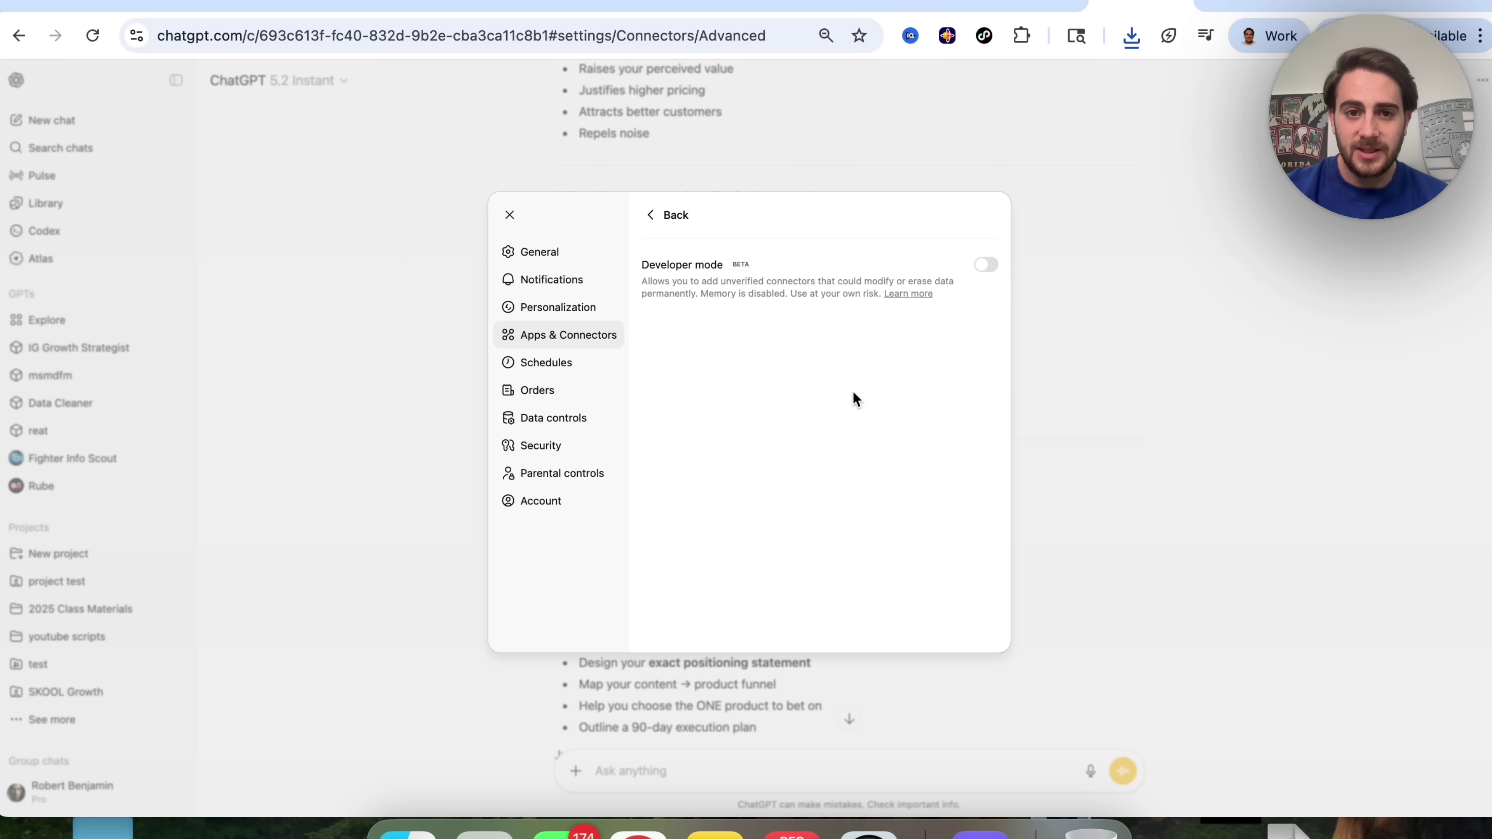
left_click(985, 264)
left_click(652, 215)
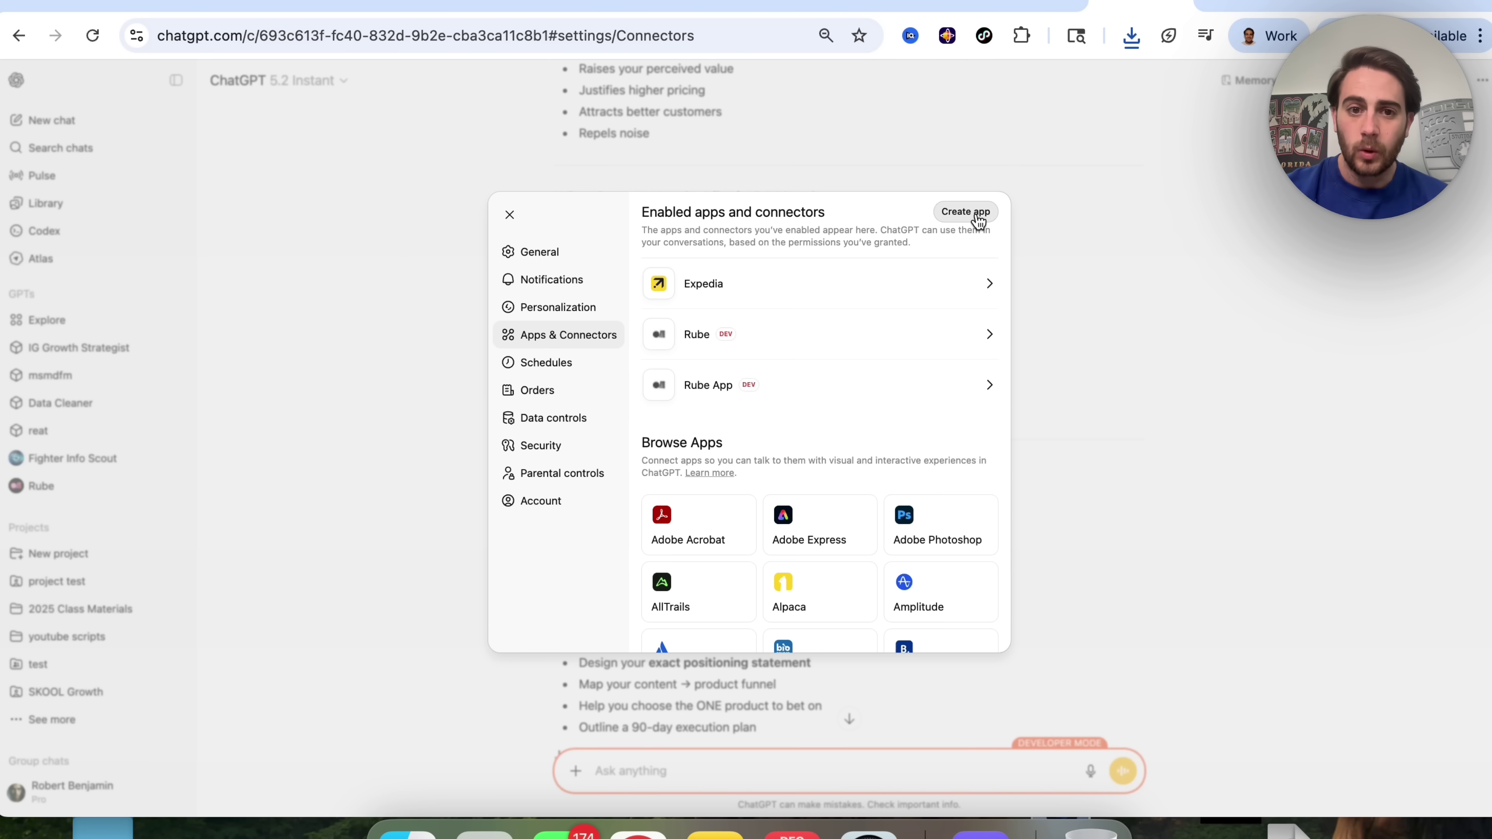
Start a new Zapier app with description 'zapier', review its tools like zoom_create_meeting, and close Settings.
left_click(975, 216)
left_click(671, 269)
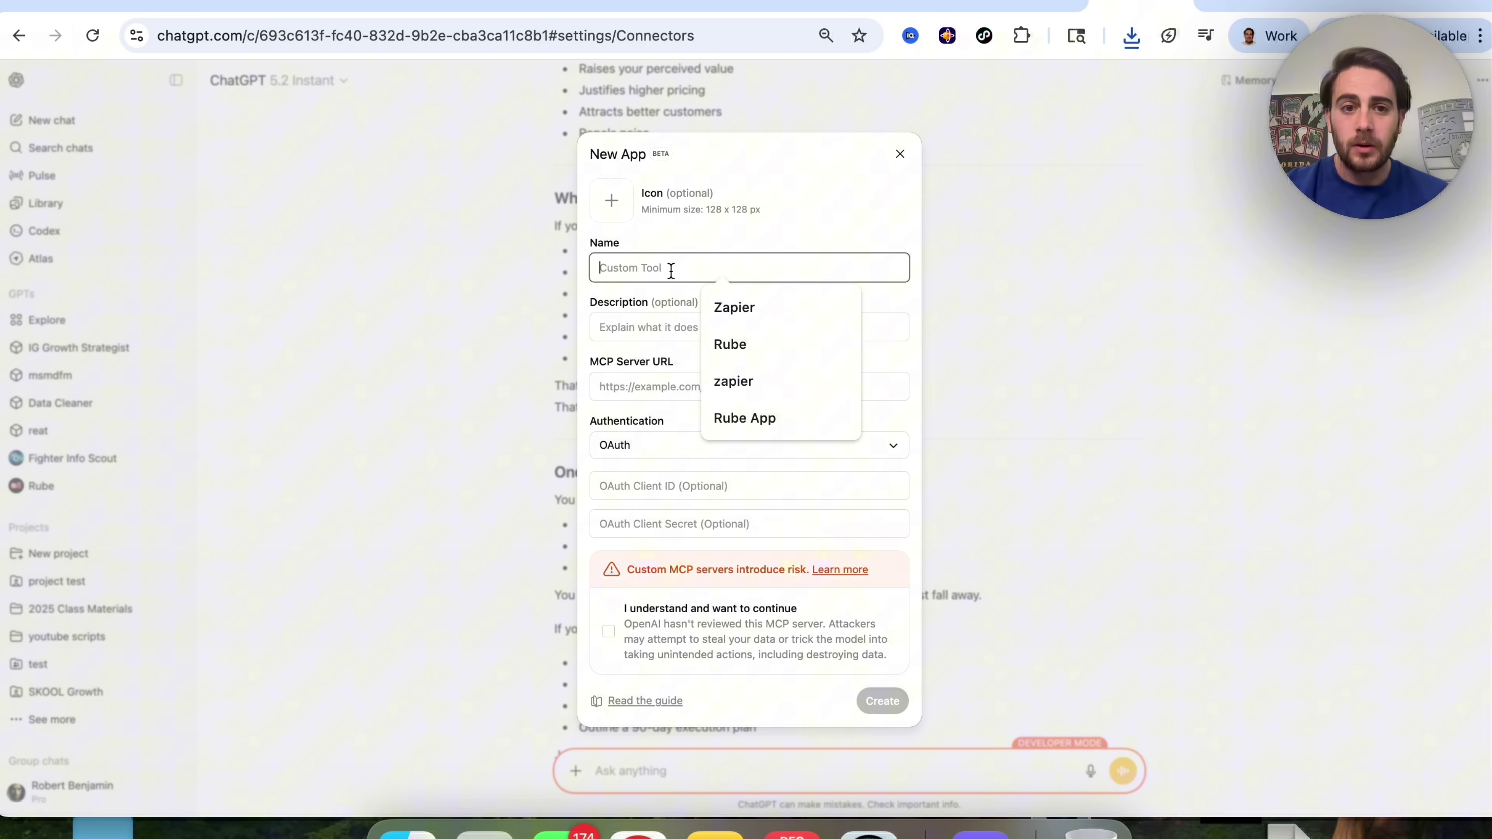
left_click(733, 306)
left_click(683, 324)
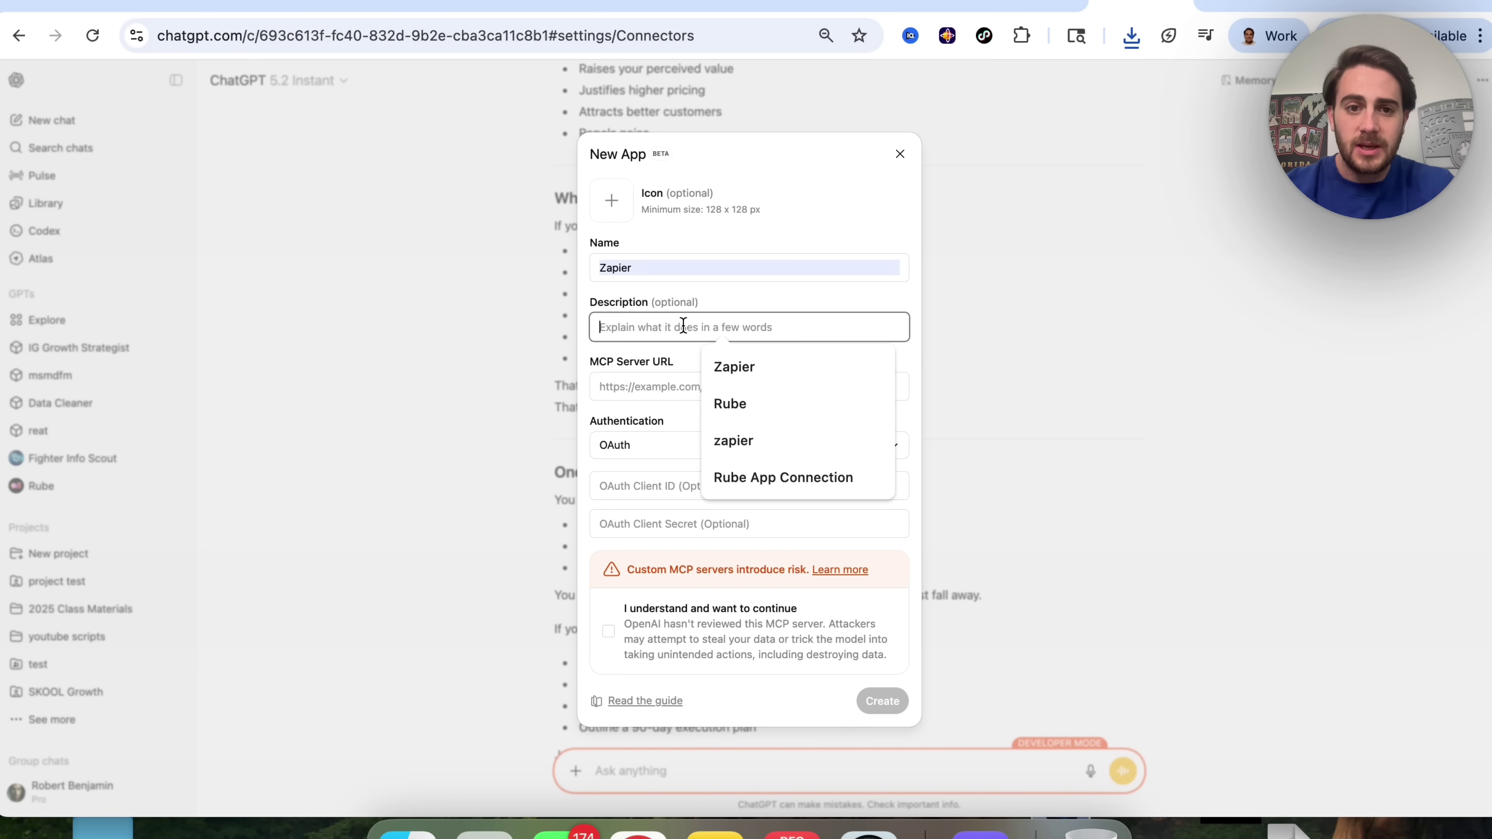
type("zapier")
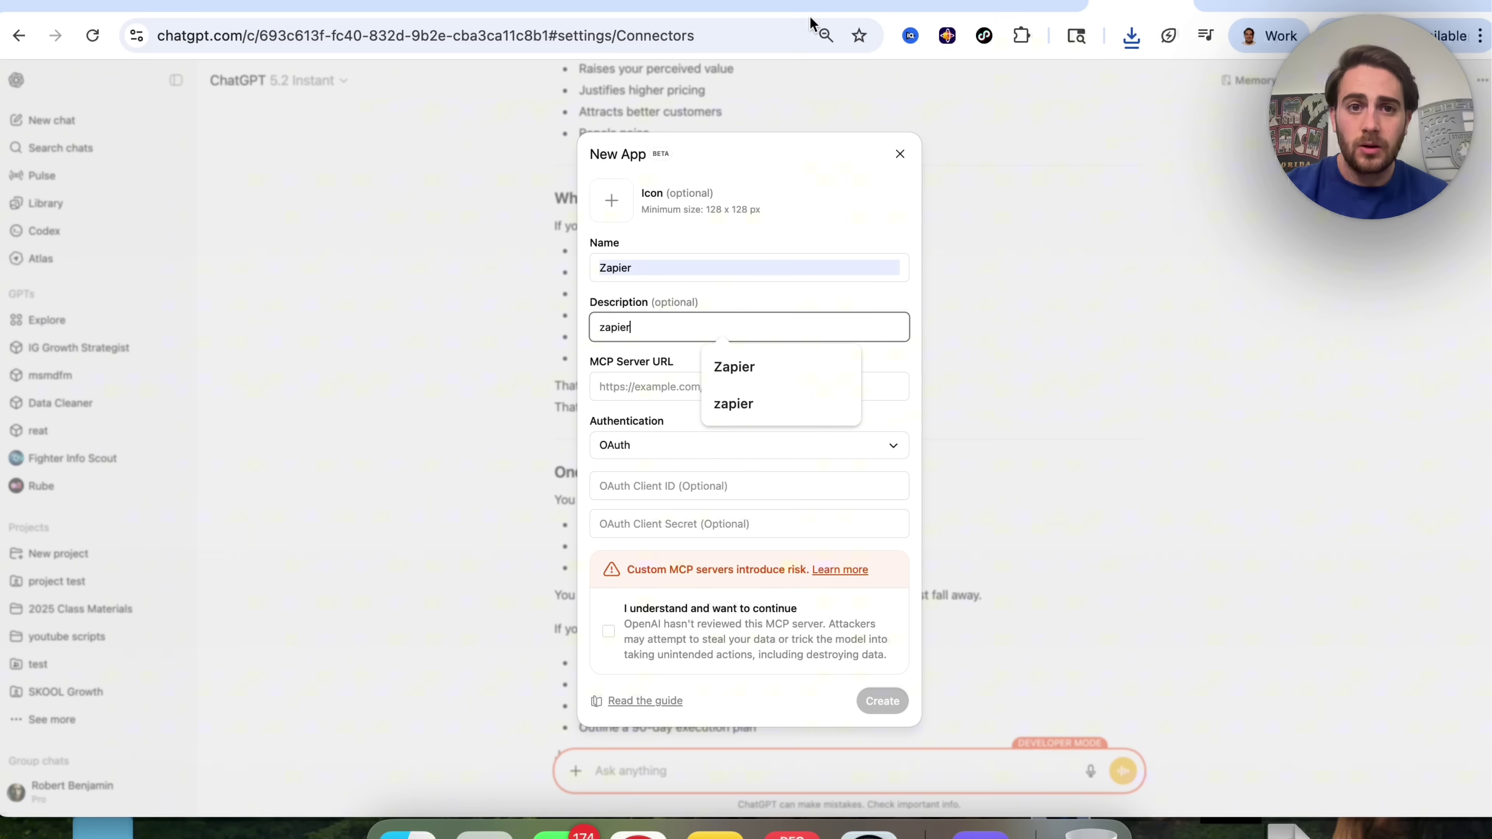
left_click(699, 4)
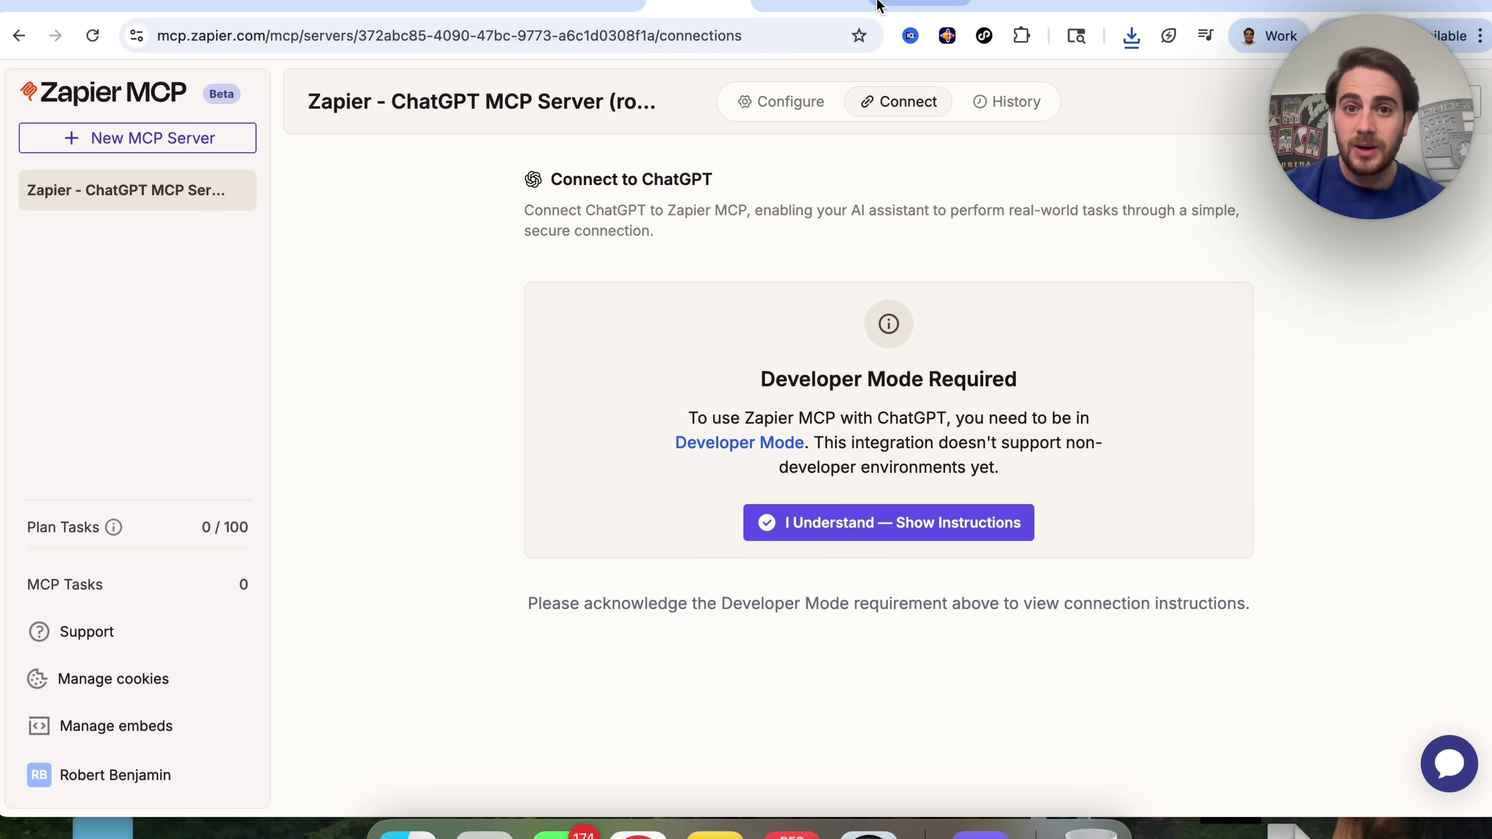
left_click(1122, 3)
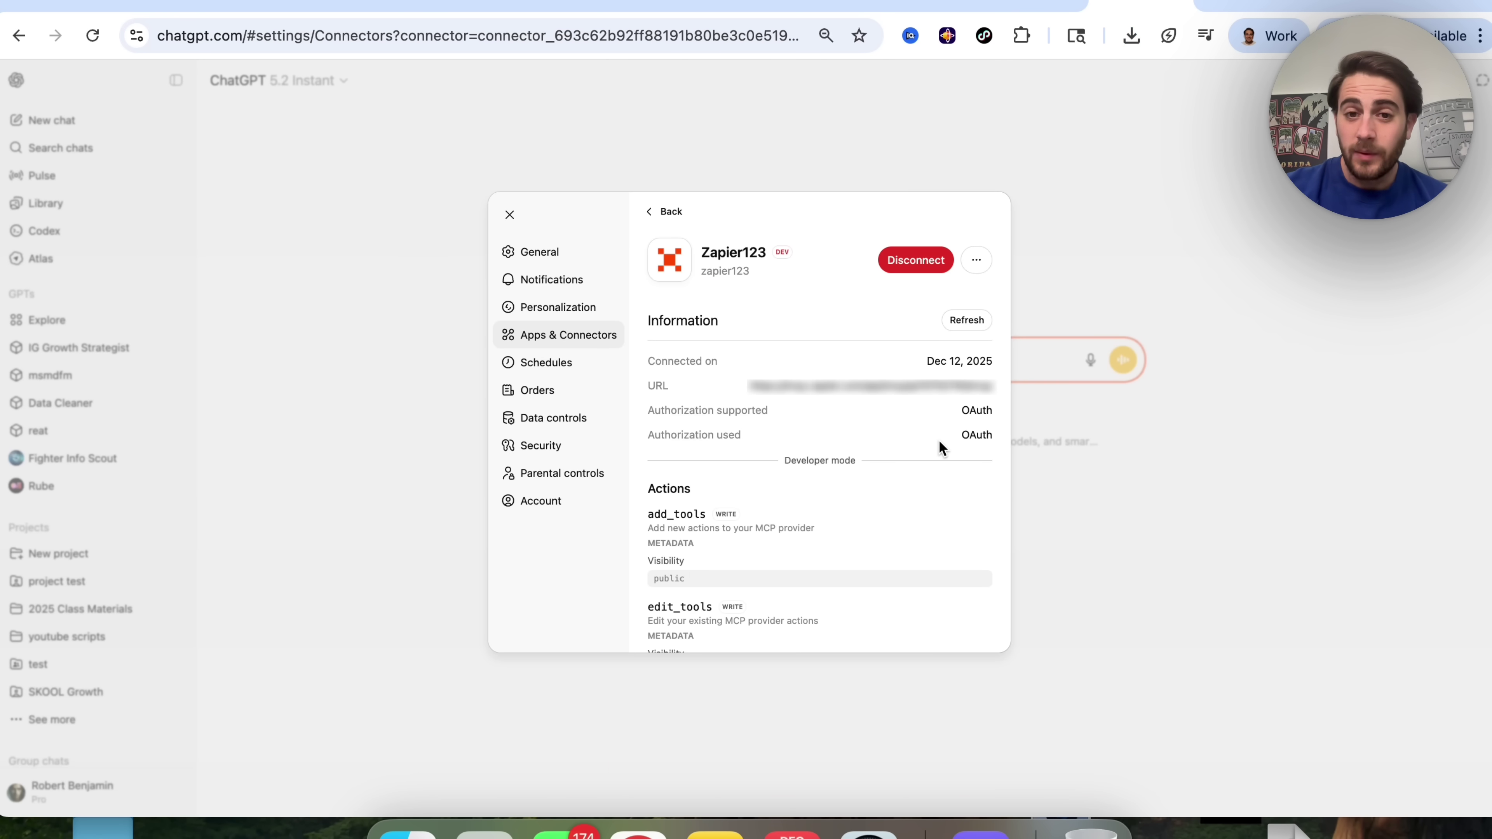
scroll(899, 592, "down", 5)
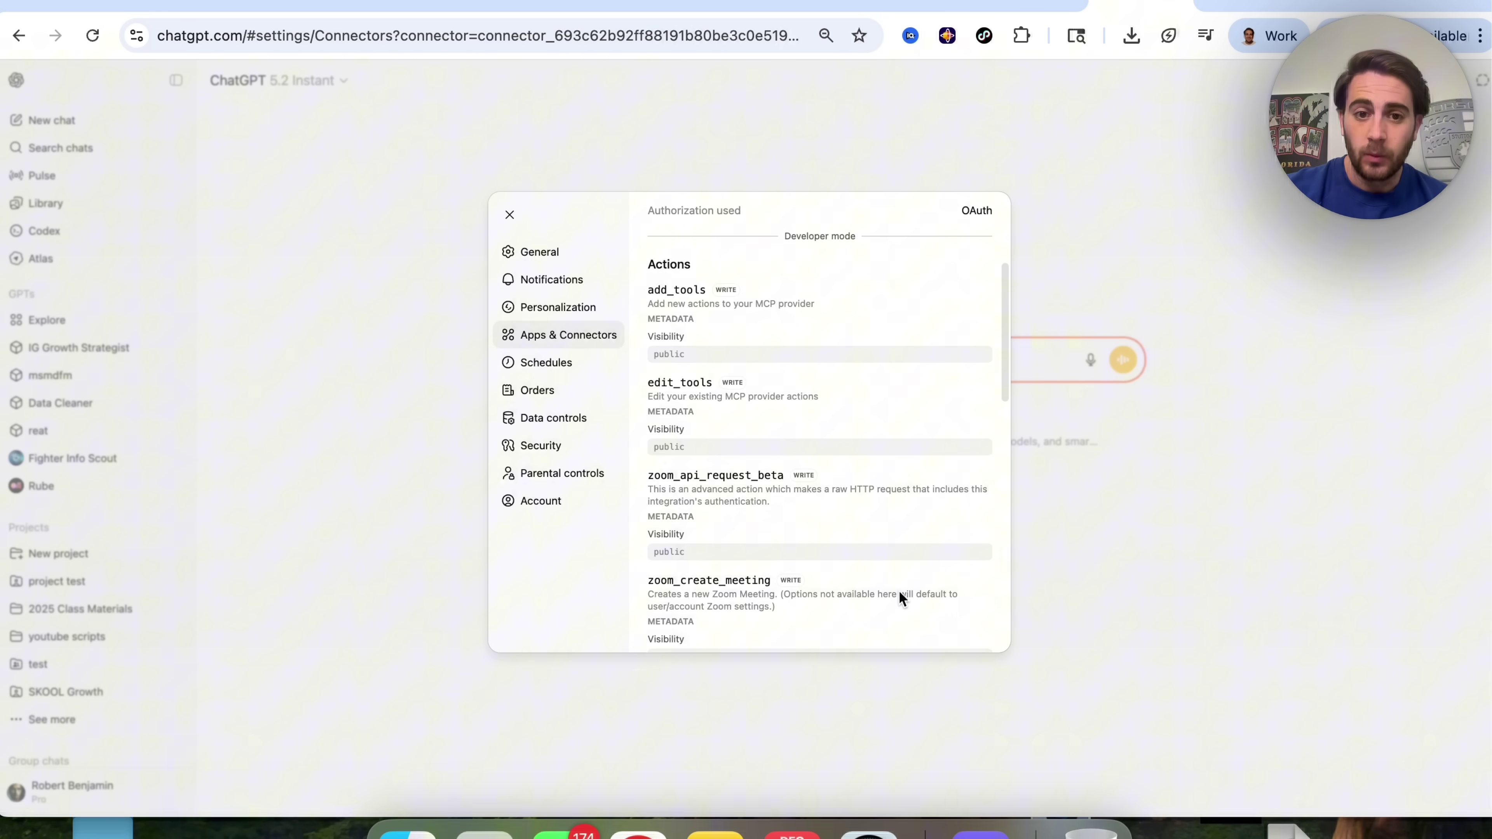
scroll(759, 410, "down", 2)
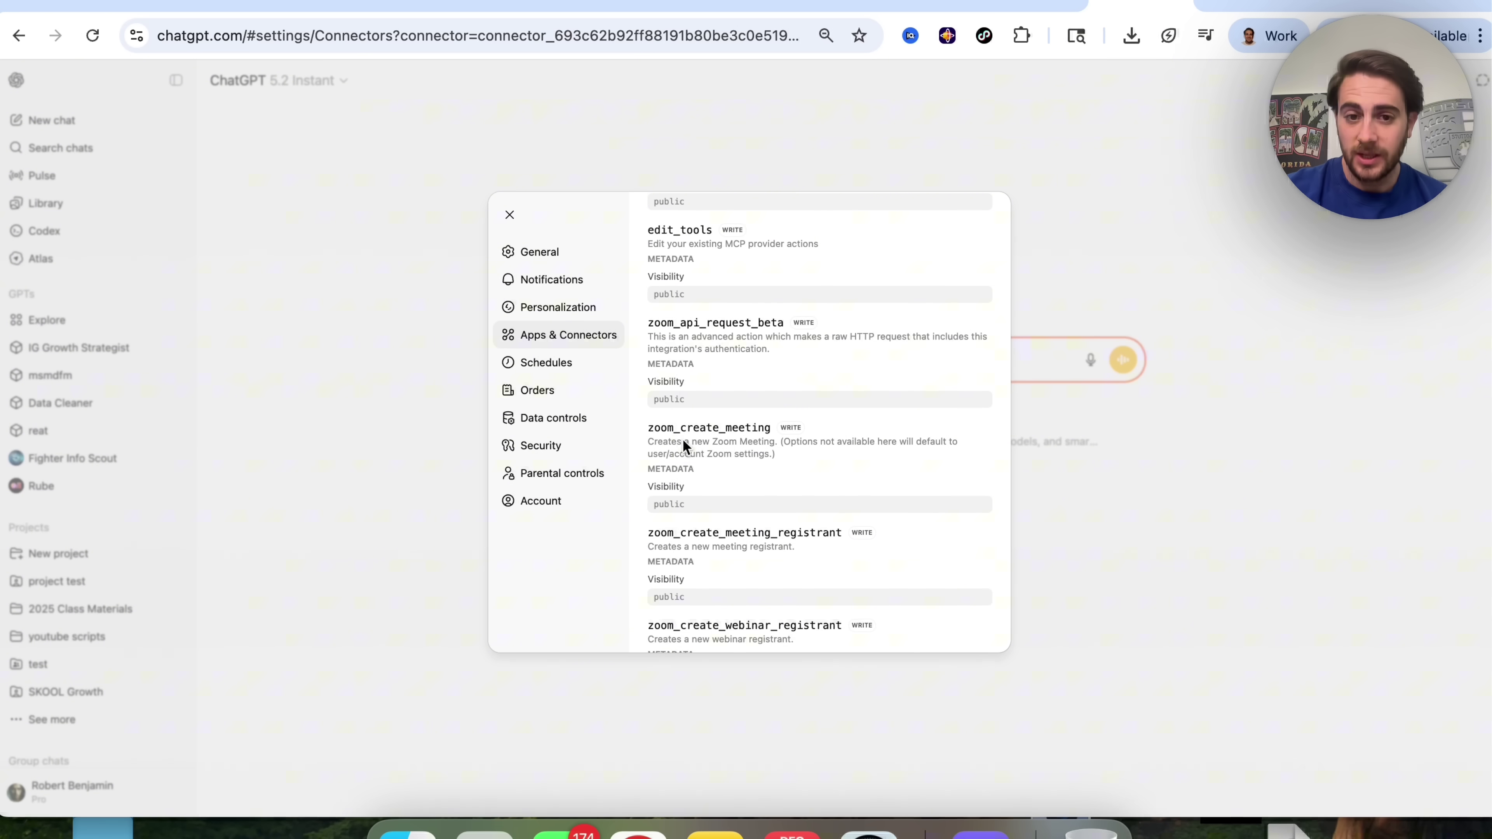
triple_click(678, 442)
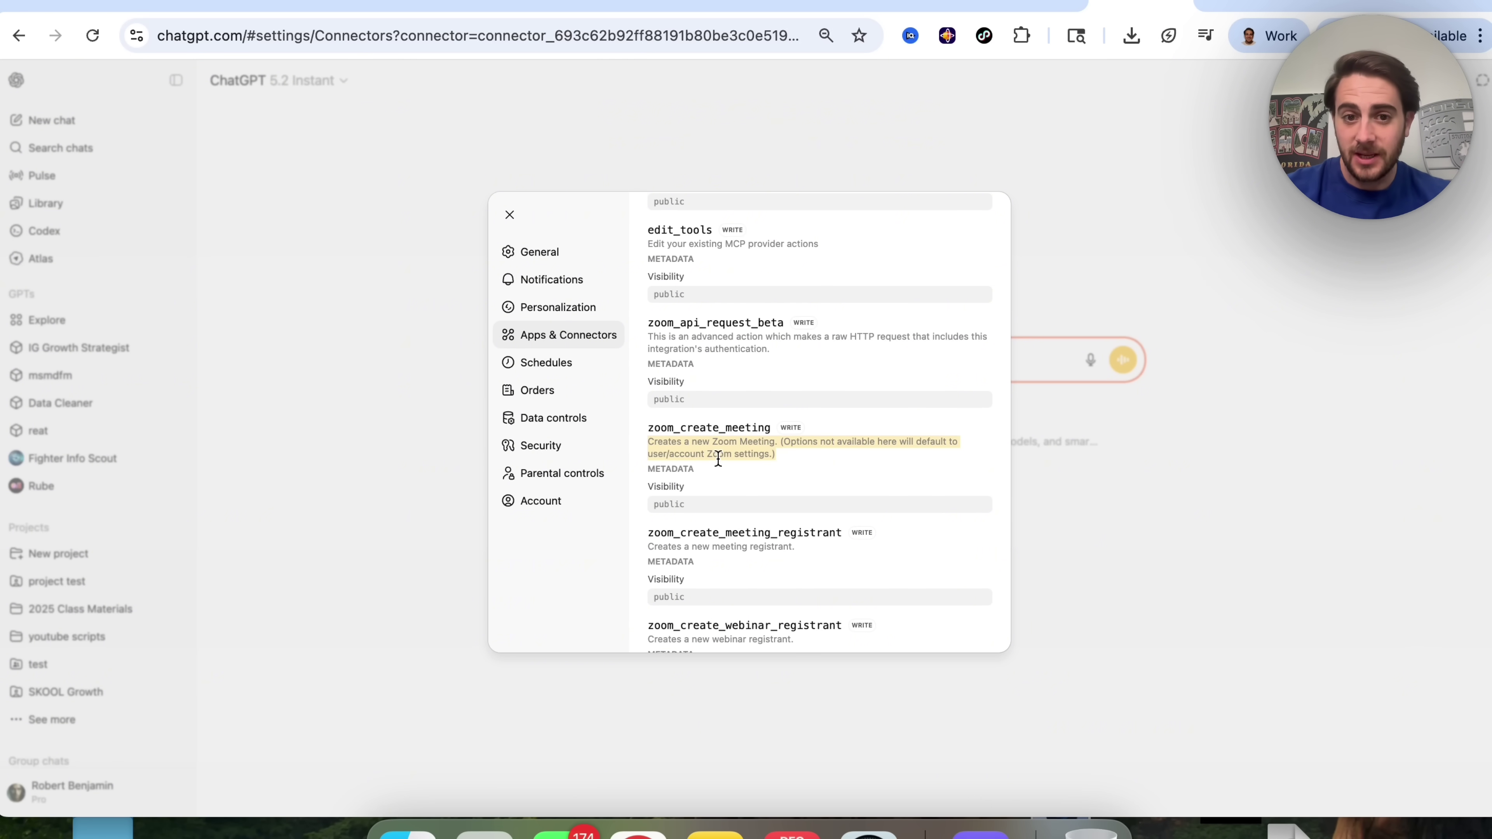
left_click(912, 134)
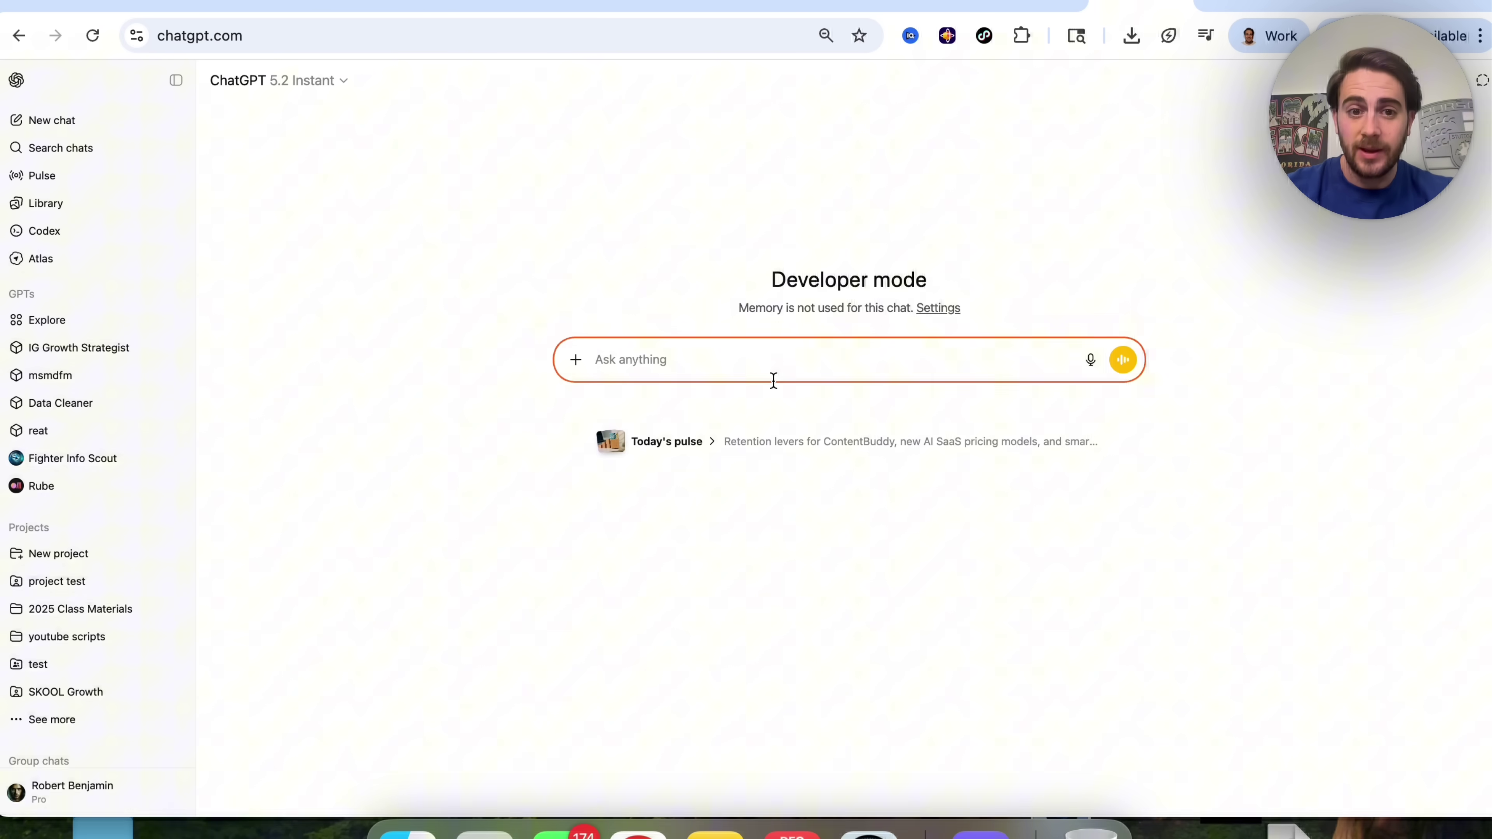
Ask Zapier123 for a 30-minute Zoom meeting 'Group Call 10am December 14th' on Sunday at 10 AM, and approve it.
left_click(576, 360)
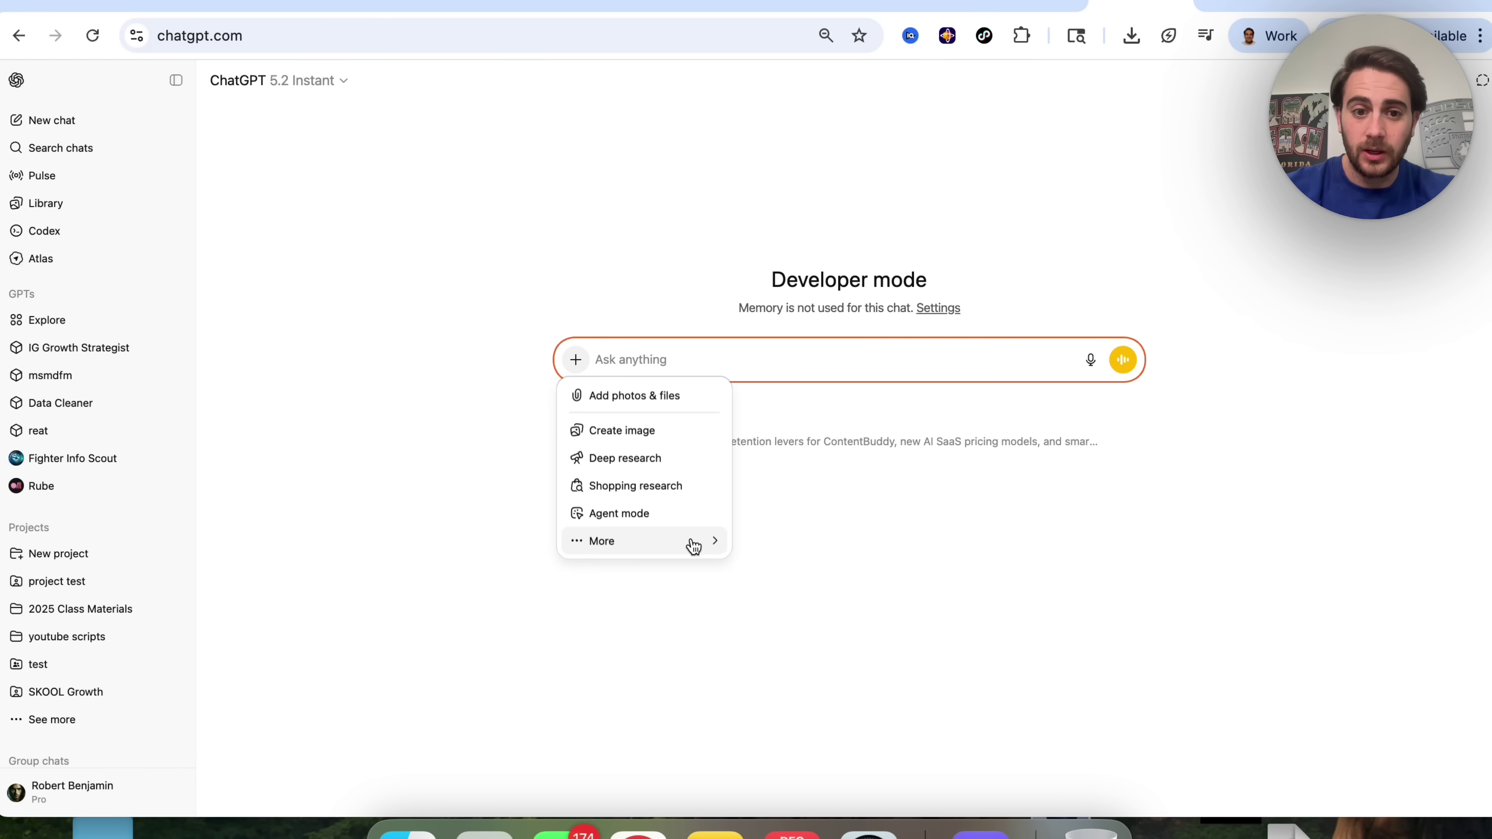
mouse_move(690, 542)
left_click(816, 710)
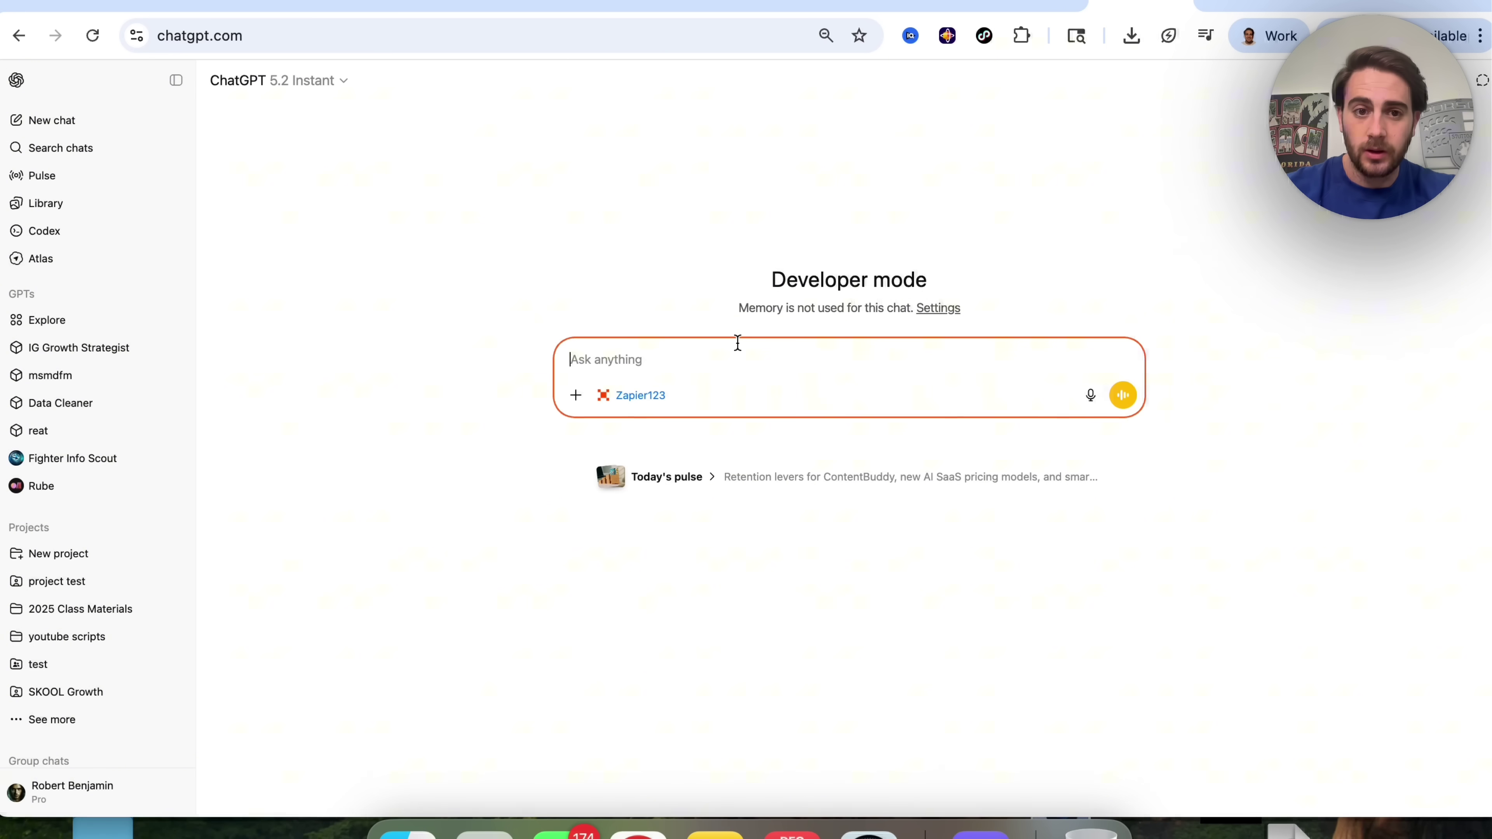
type("Using AZ")
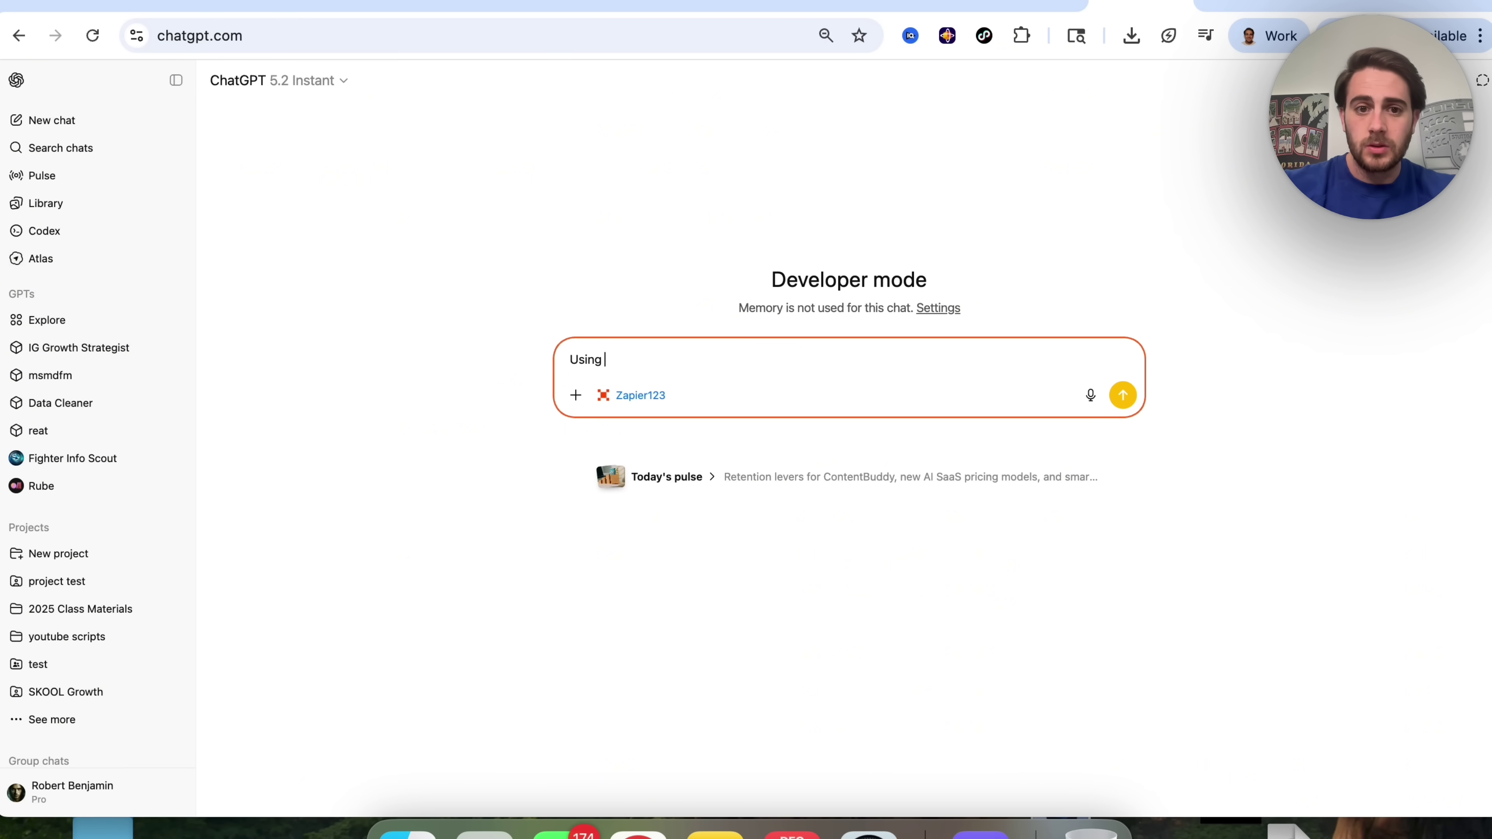
key("BackSpace")
key("BackSpace")
type("Zoom pl")
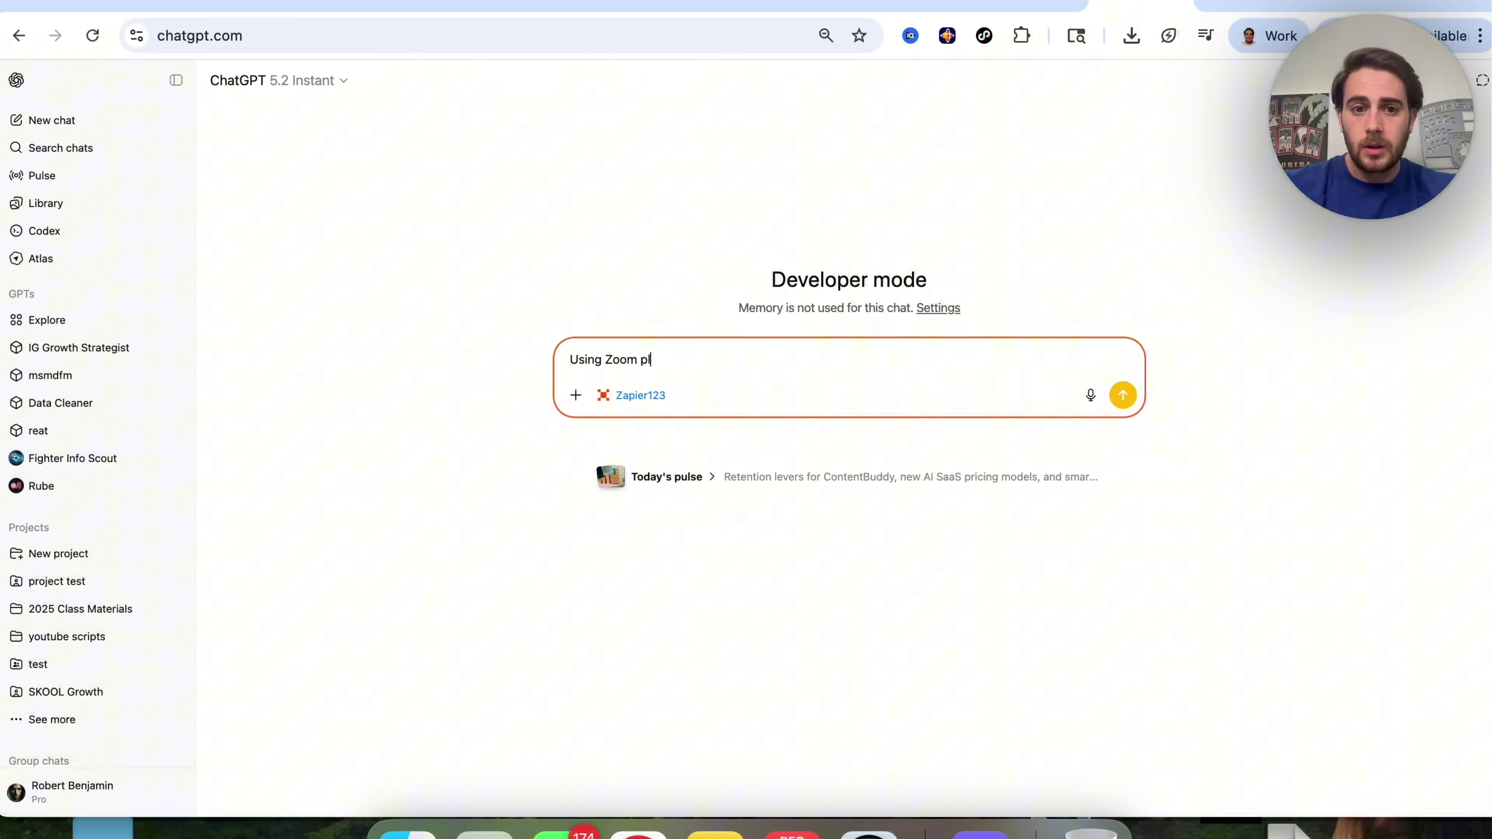
type("ease set up a meetin")
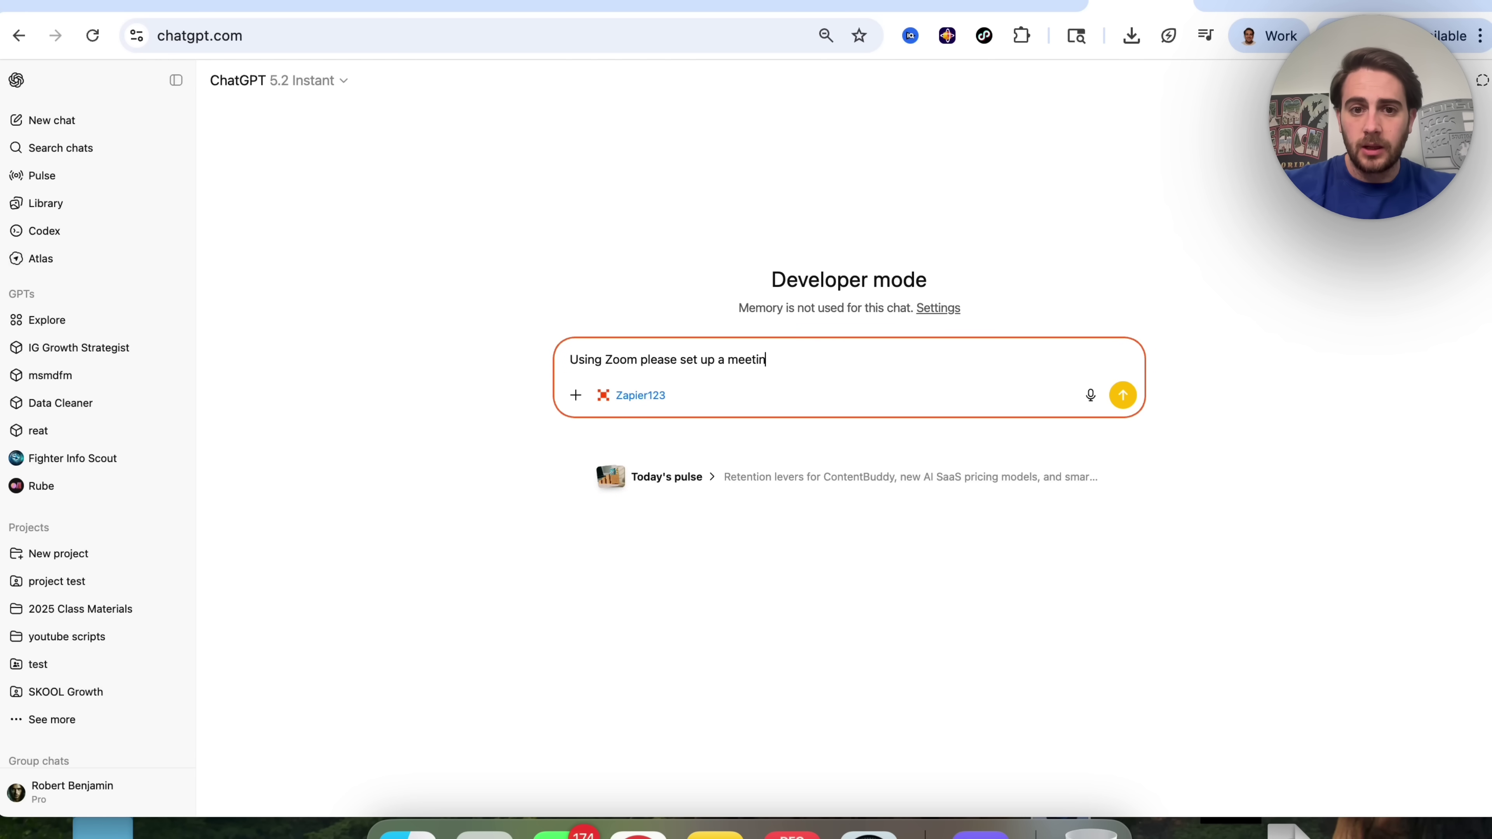
type("g for 10a")
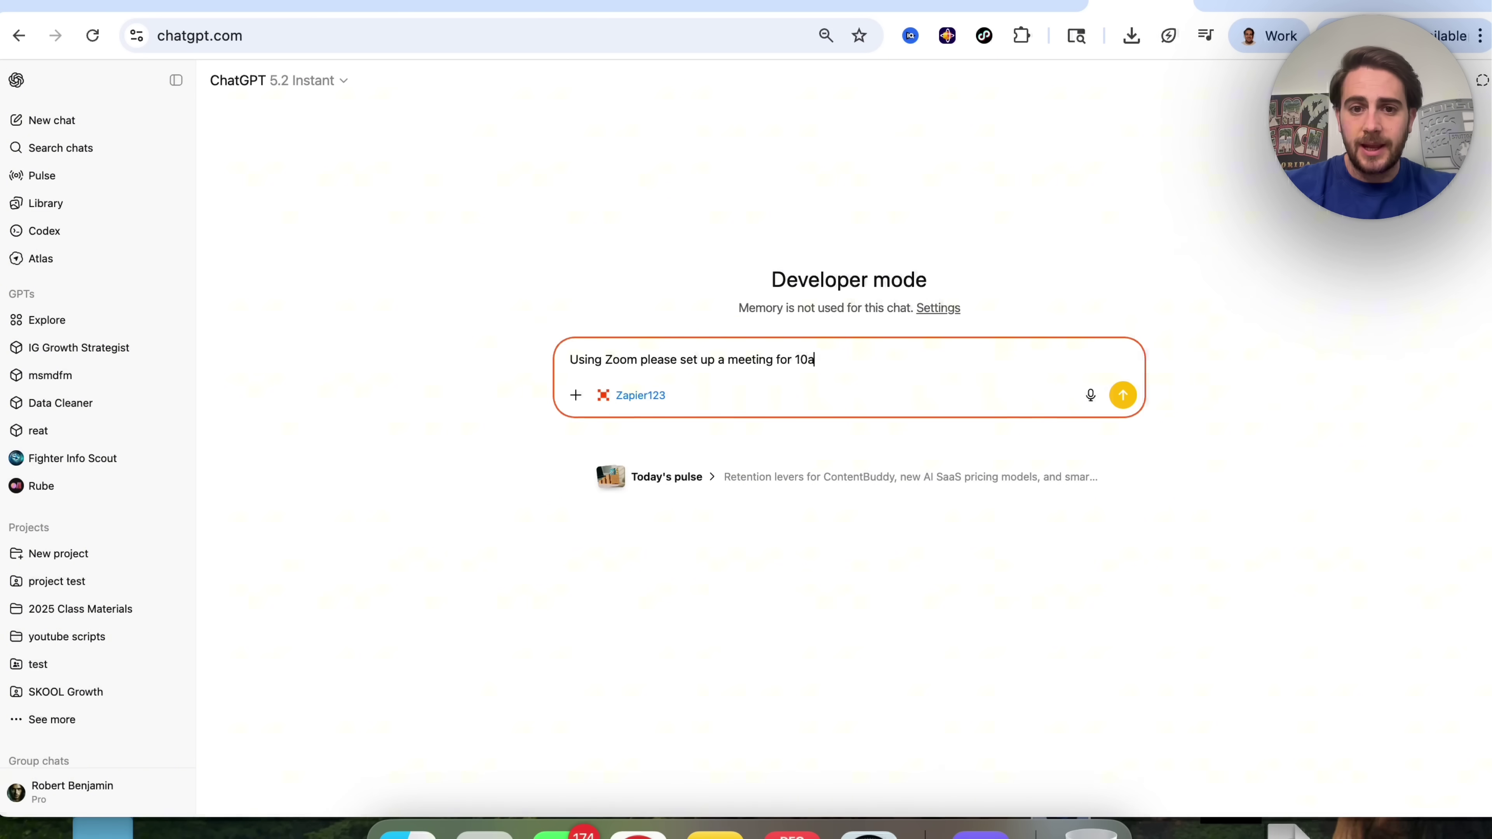
type("m on Sunday D")
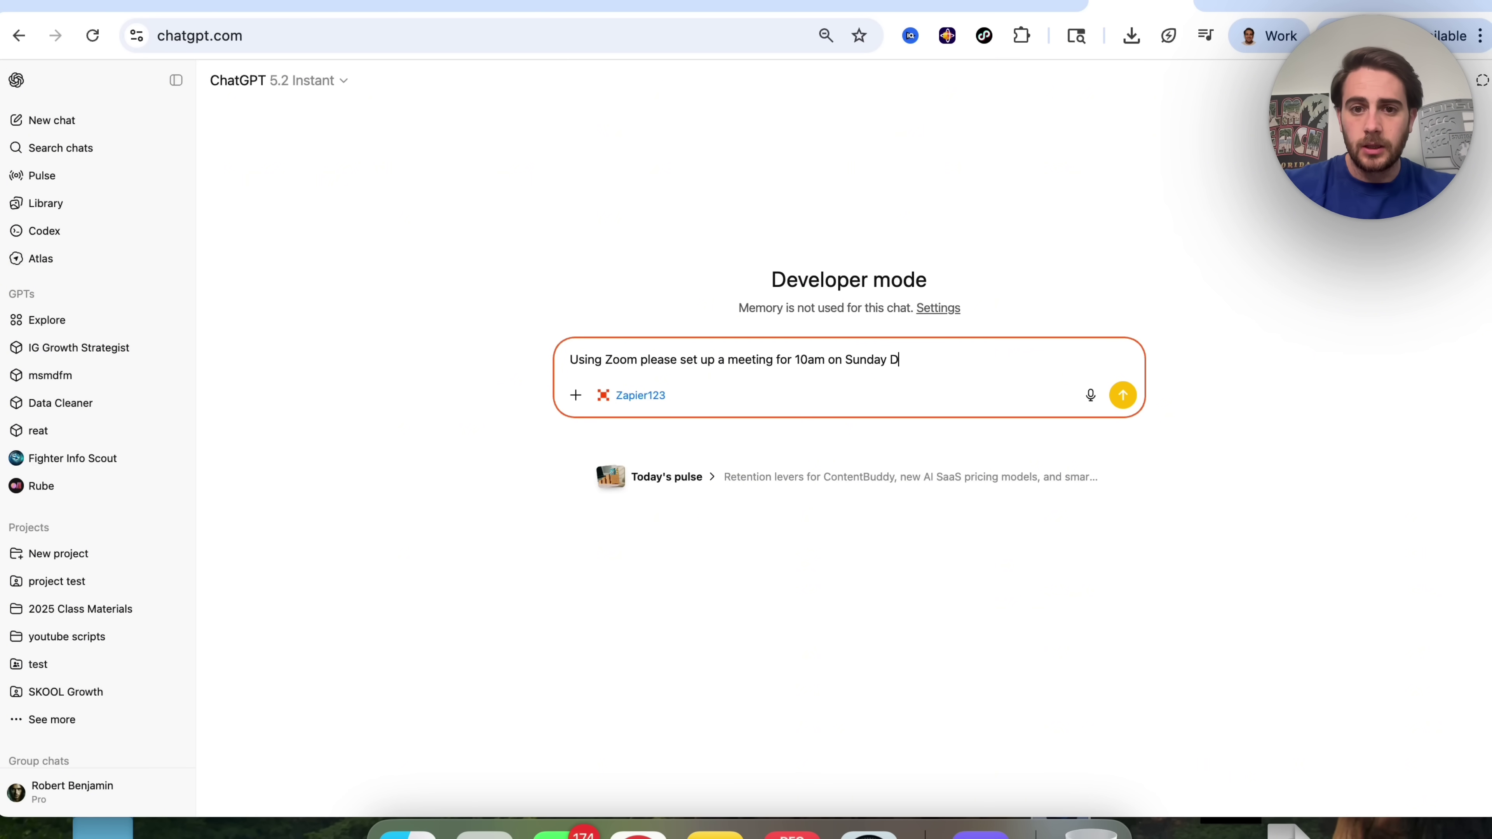
type("ecember 14th na")
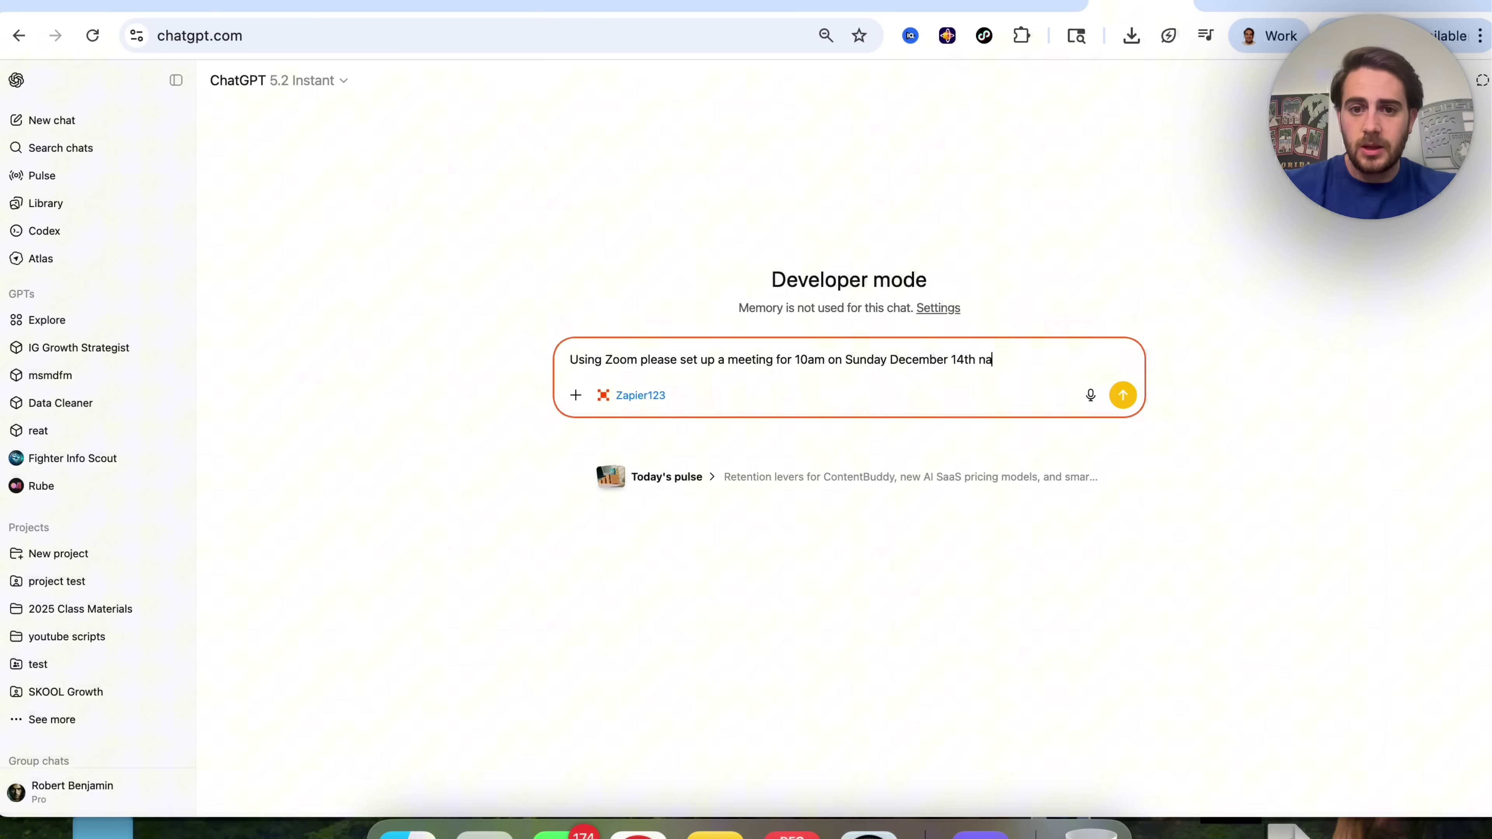
type("me it \"Group C")
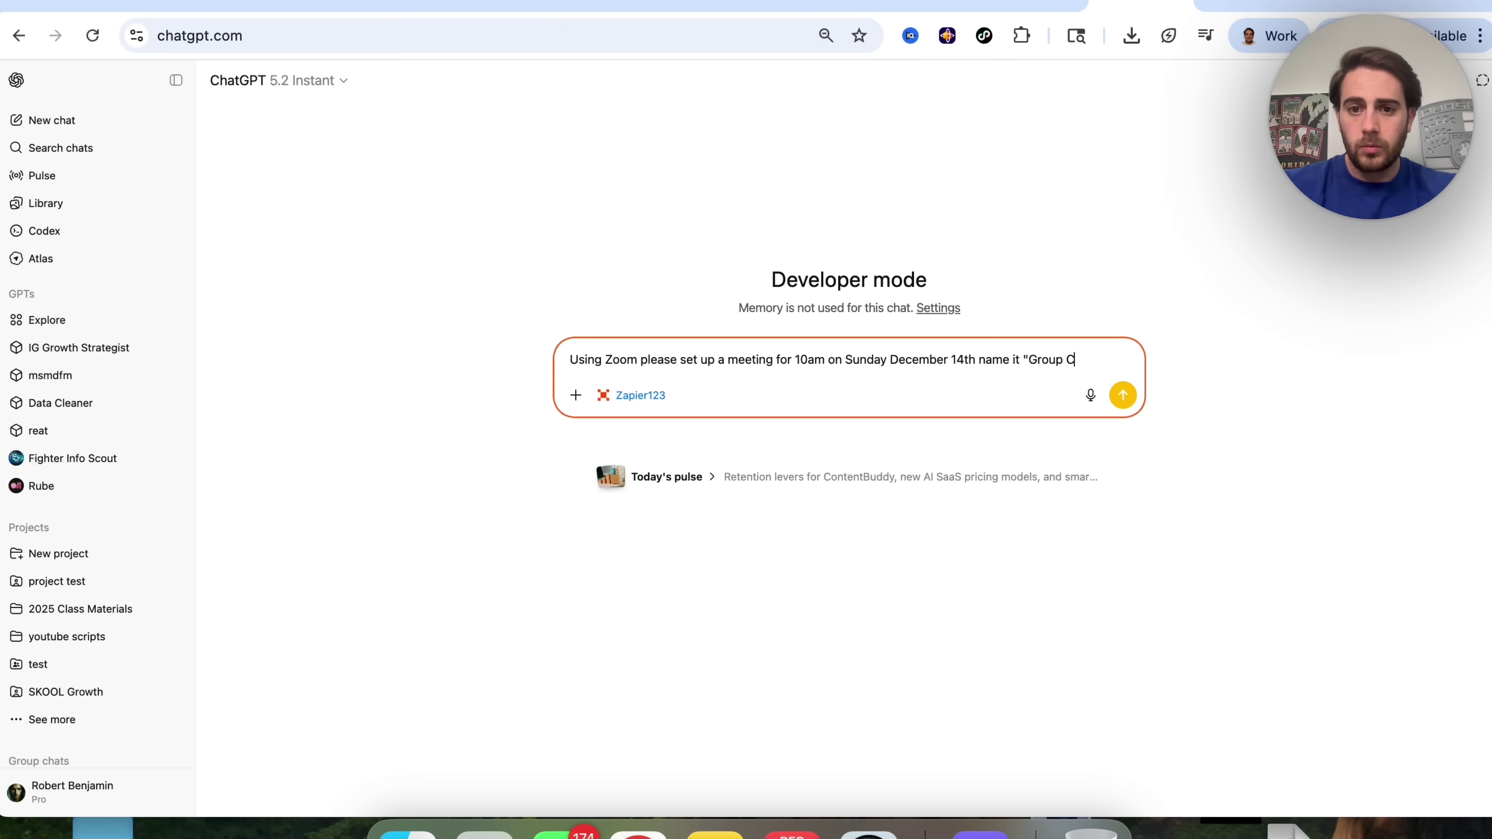
type("all 10am December 14th\"")
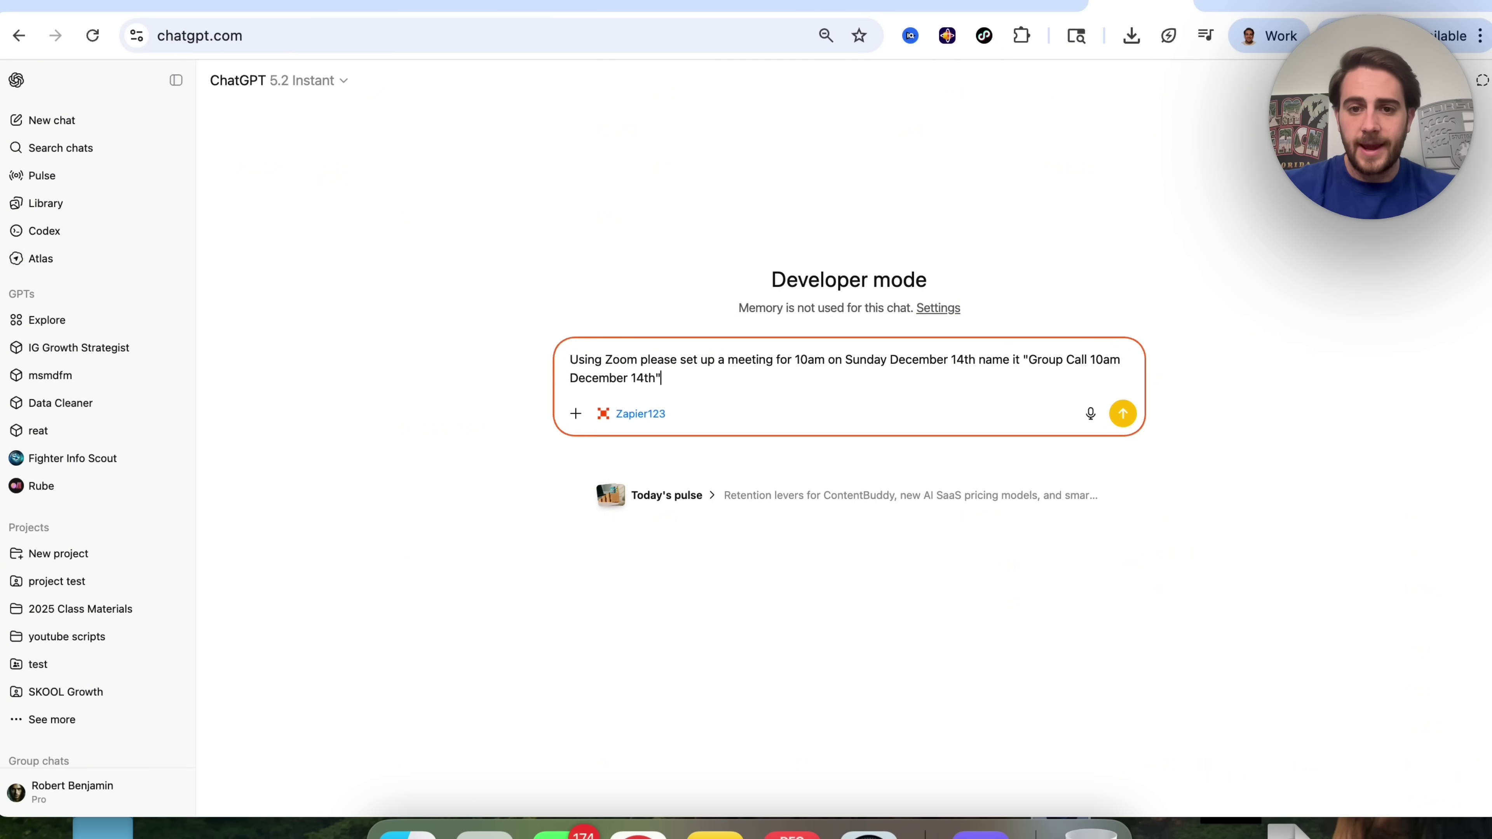
key("Return")
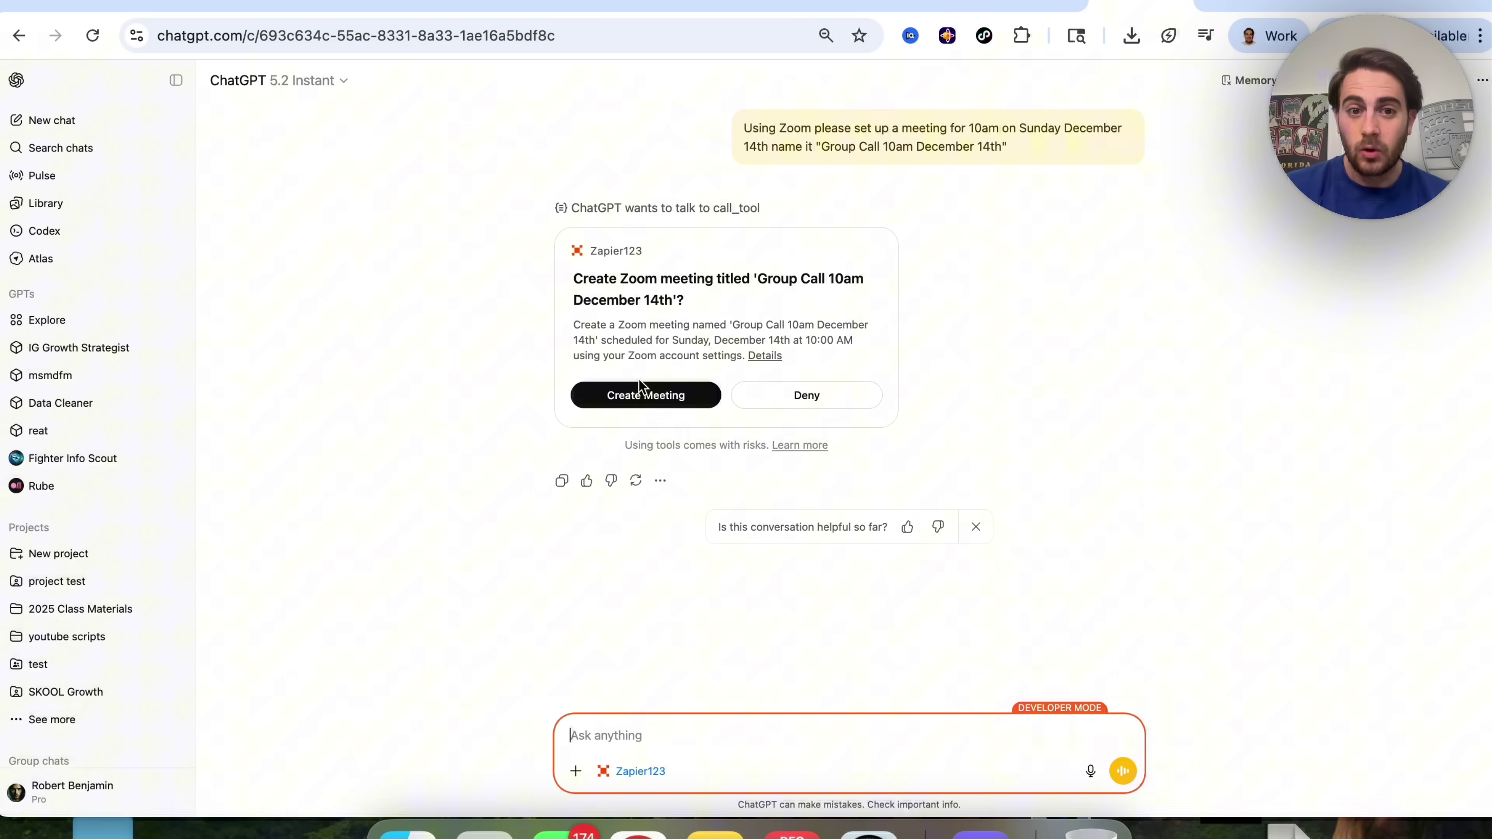
left_click(647, 396)
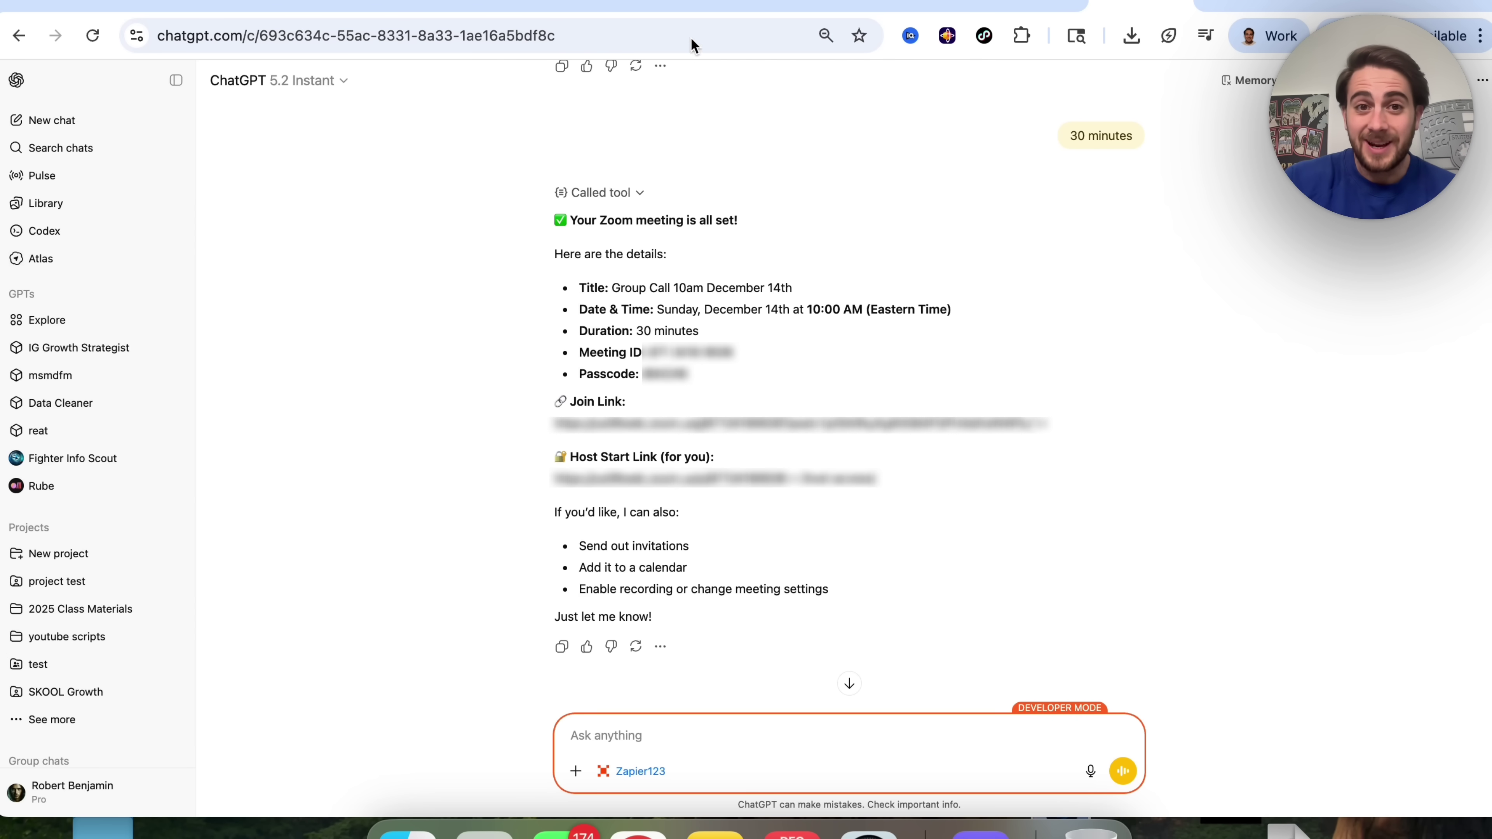
Back in Zapier MCP, find the Kit app and select all 7 of its tools at once.
left_click(682, 5)
left_click(731, 474)
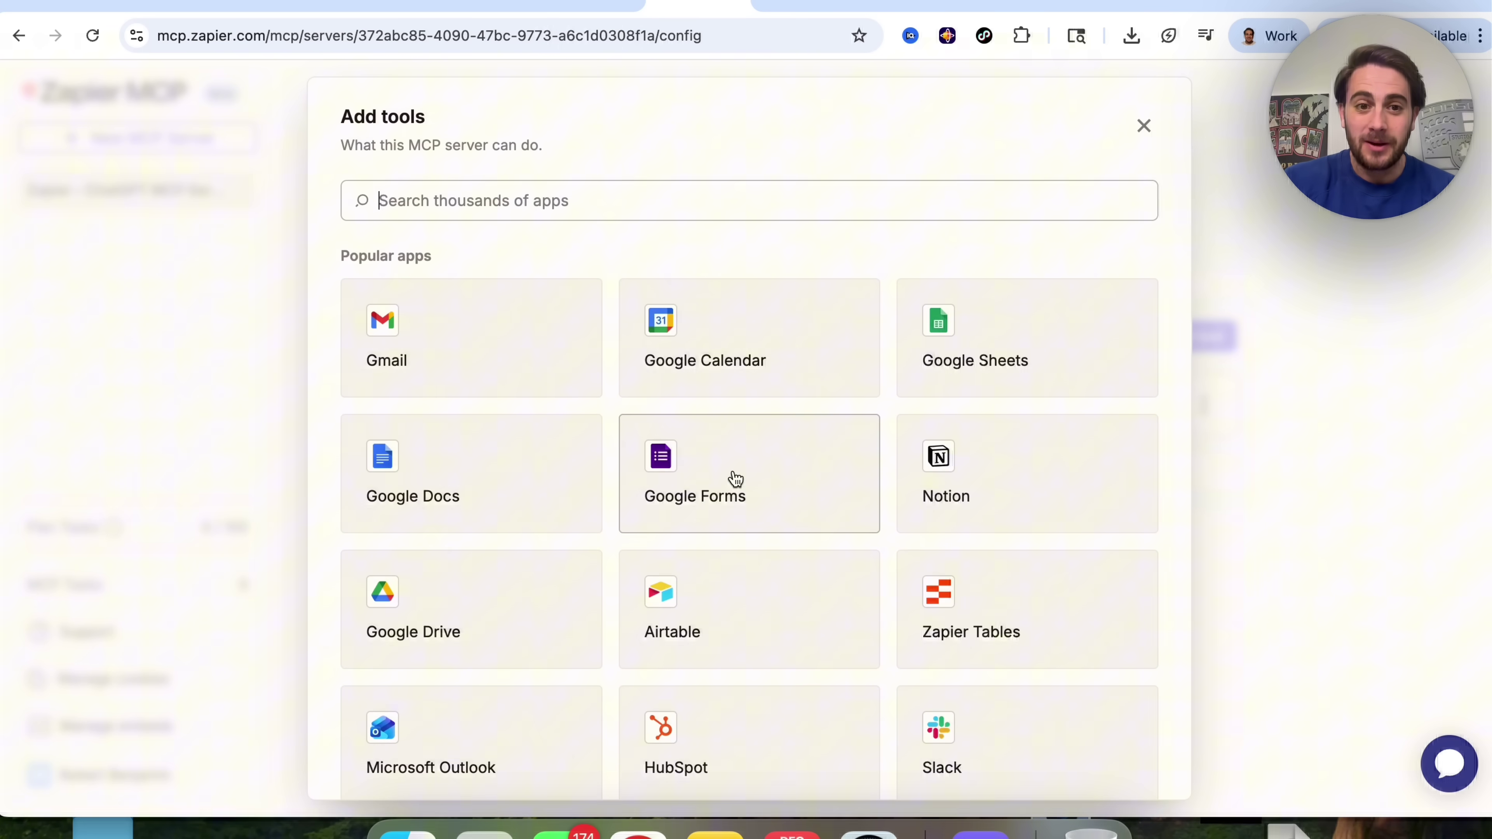
type("kit")
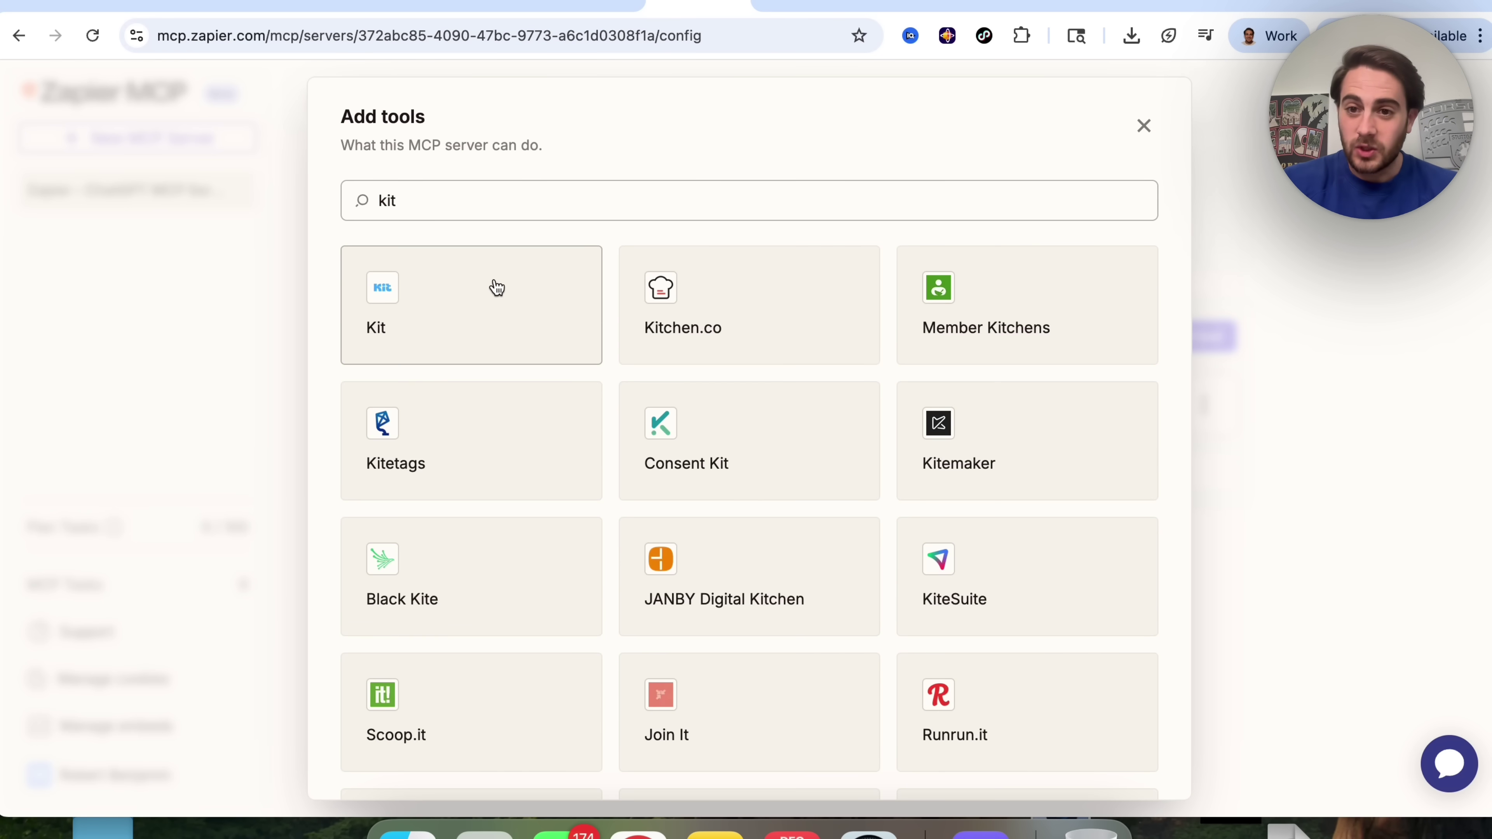
left_click(496, 287)
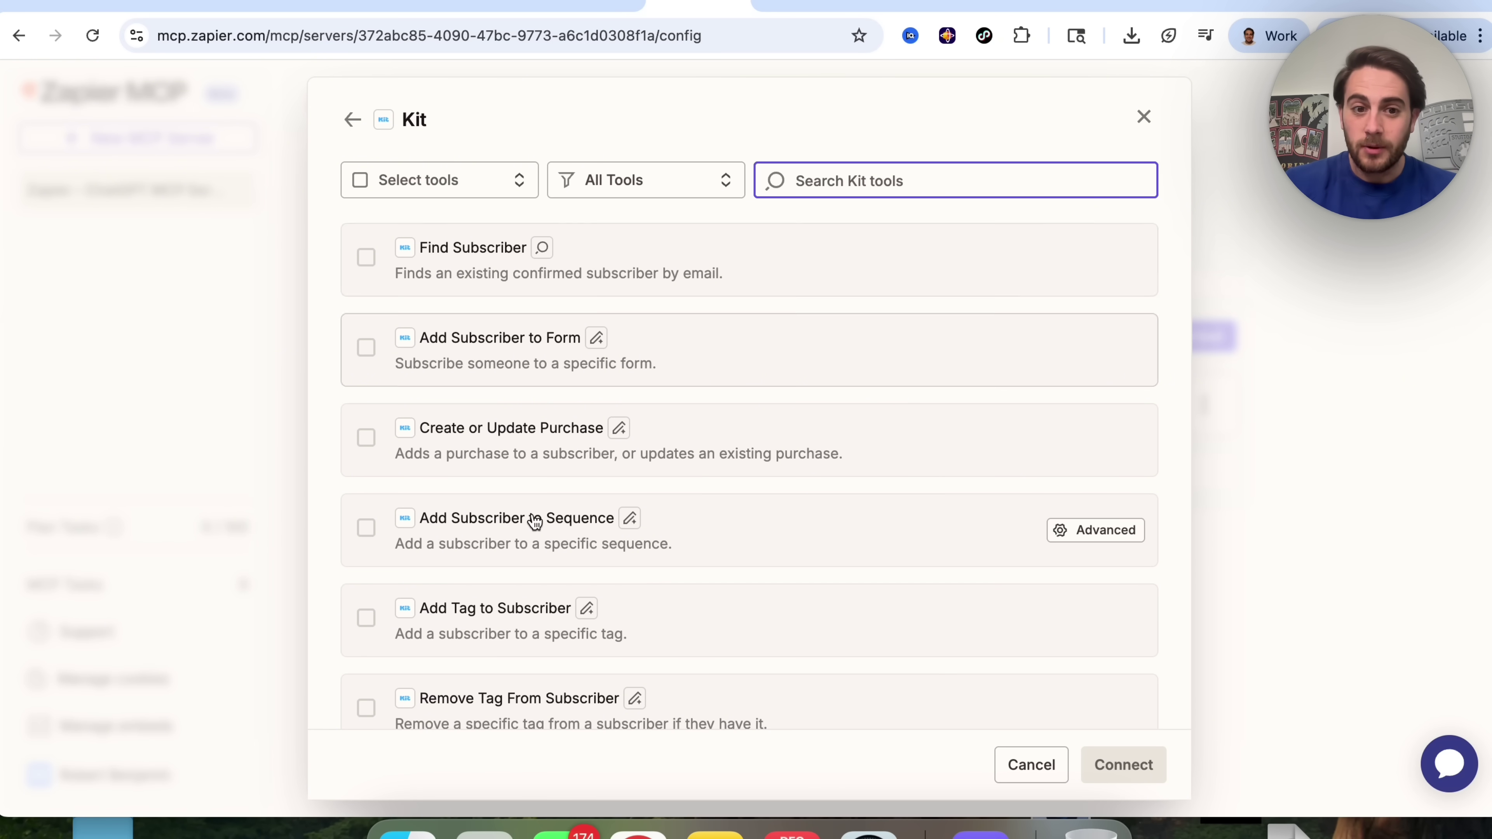
scroll(533, 522, "down", 2)
left_click(359, 182)
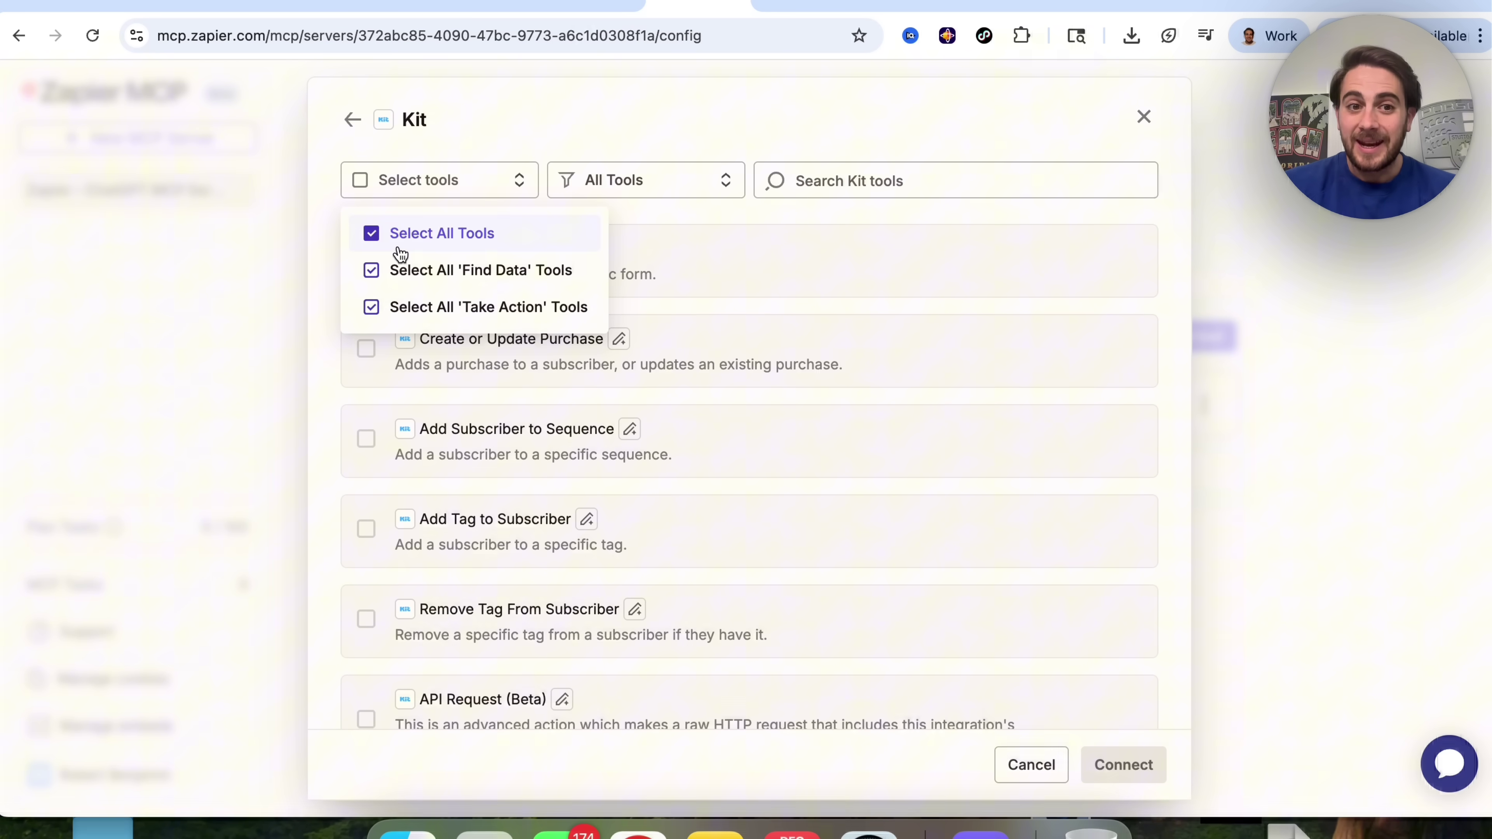
left_click(388, 238)
mouse_move(933, 528)
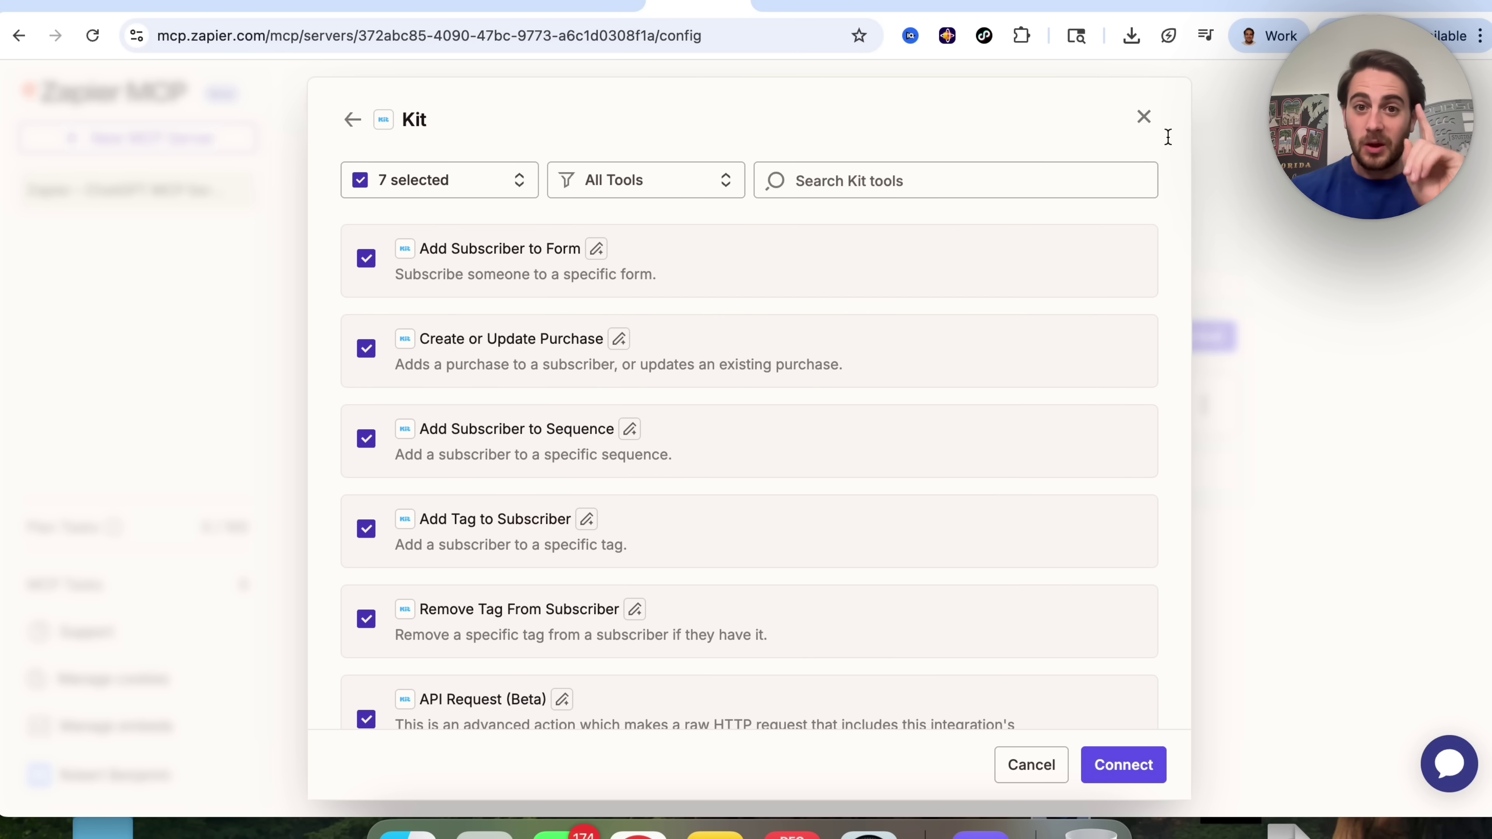
mouse_move(1096, 337)
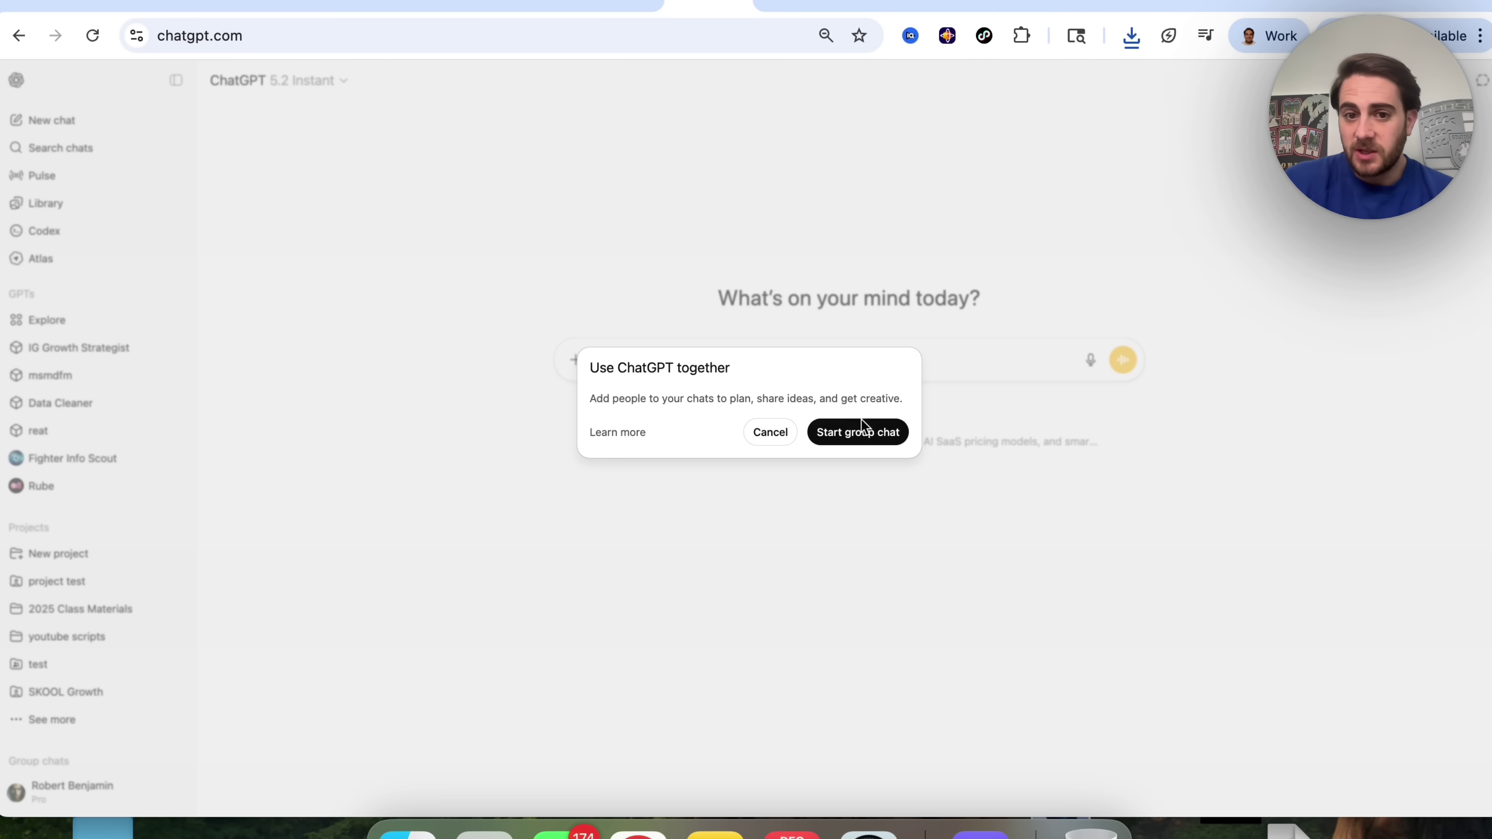
Start a new group chat, check its invite link options, then close the link dialog.
left_click(839, 432)
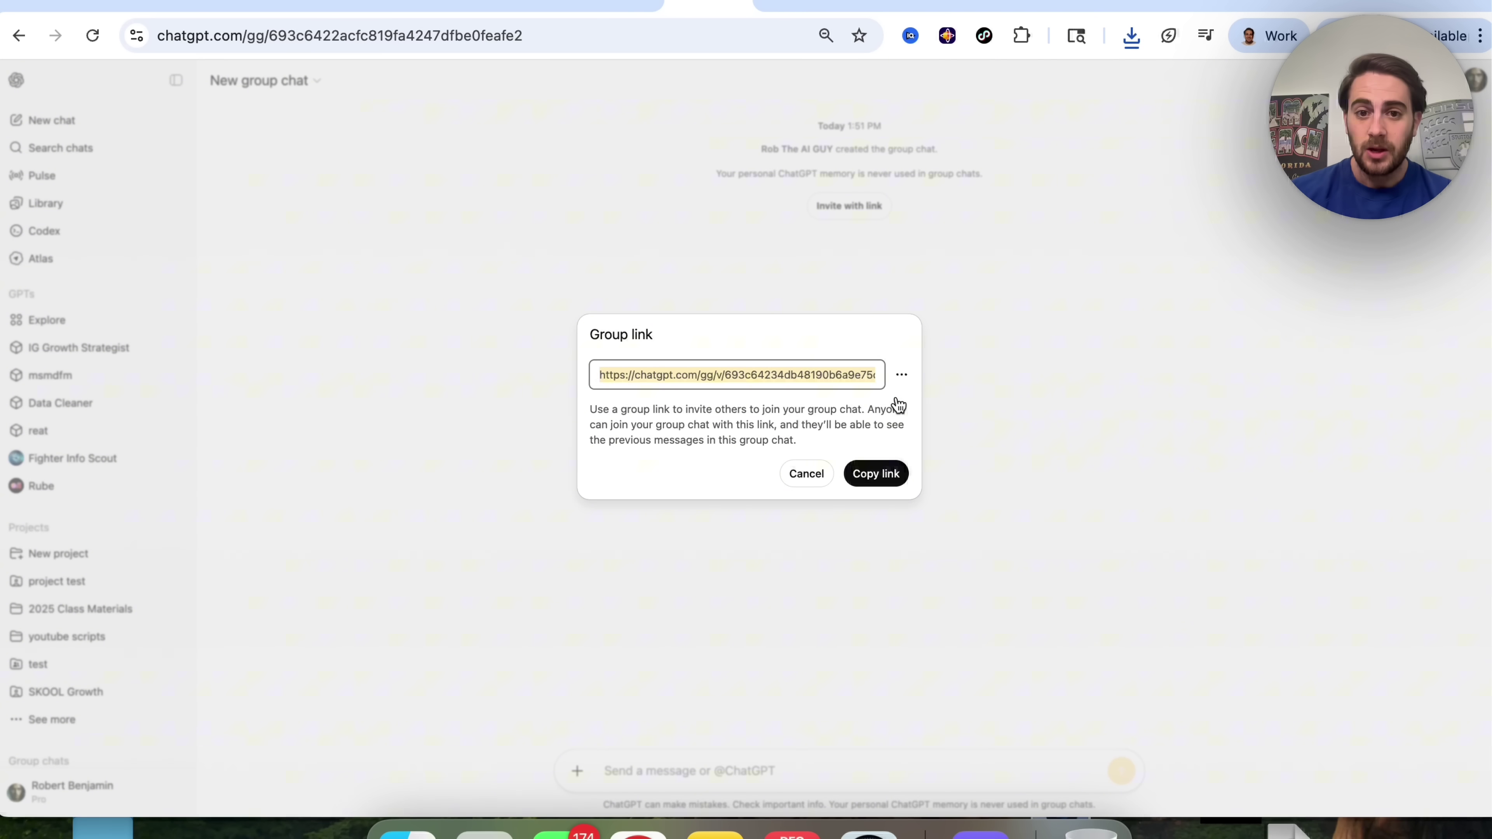
left_click(901, 376)
left_click(846, 503)
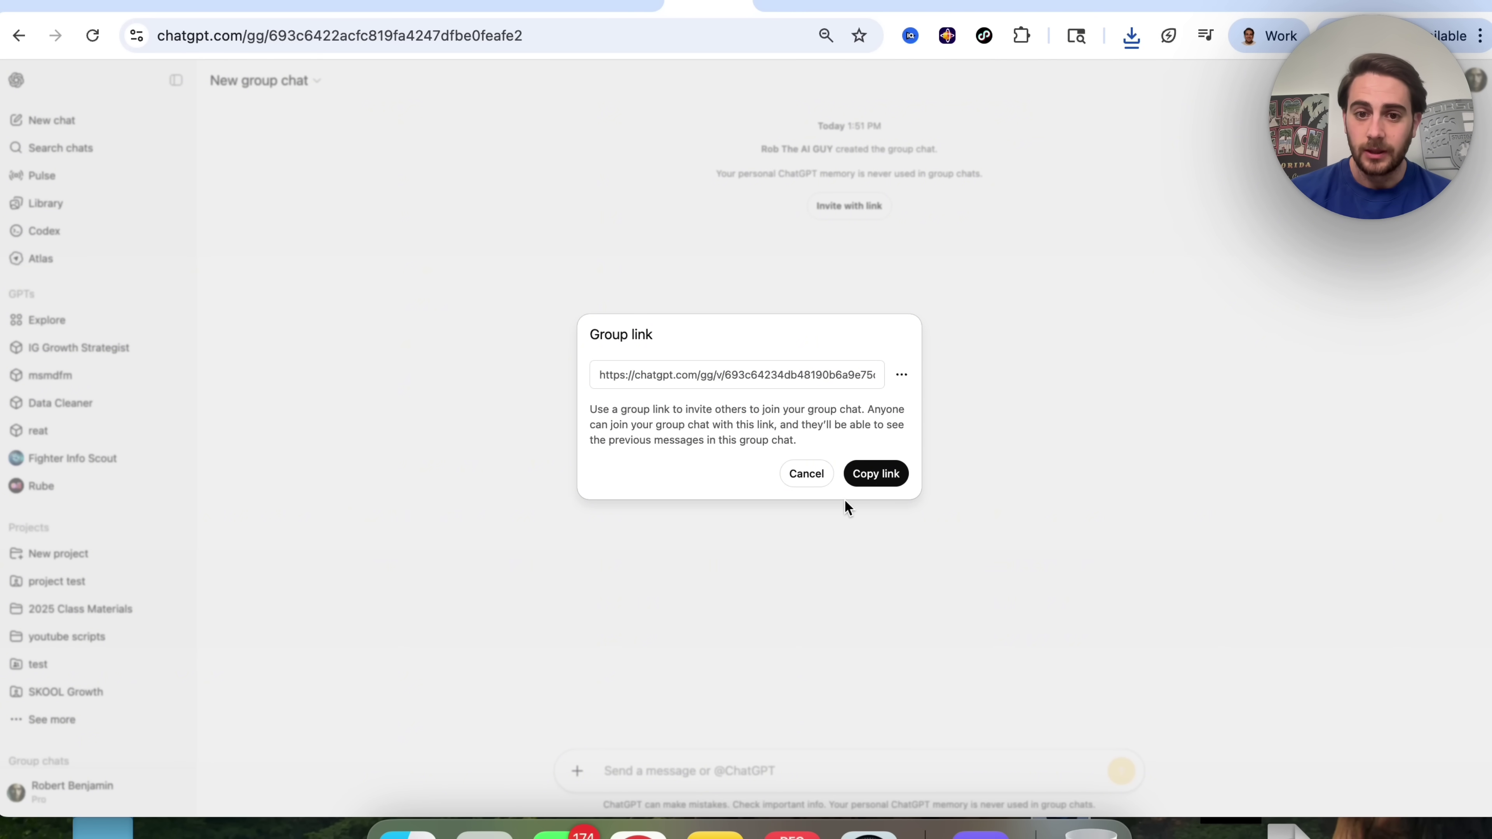
left_click(924, 512)
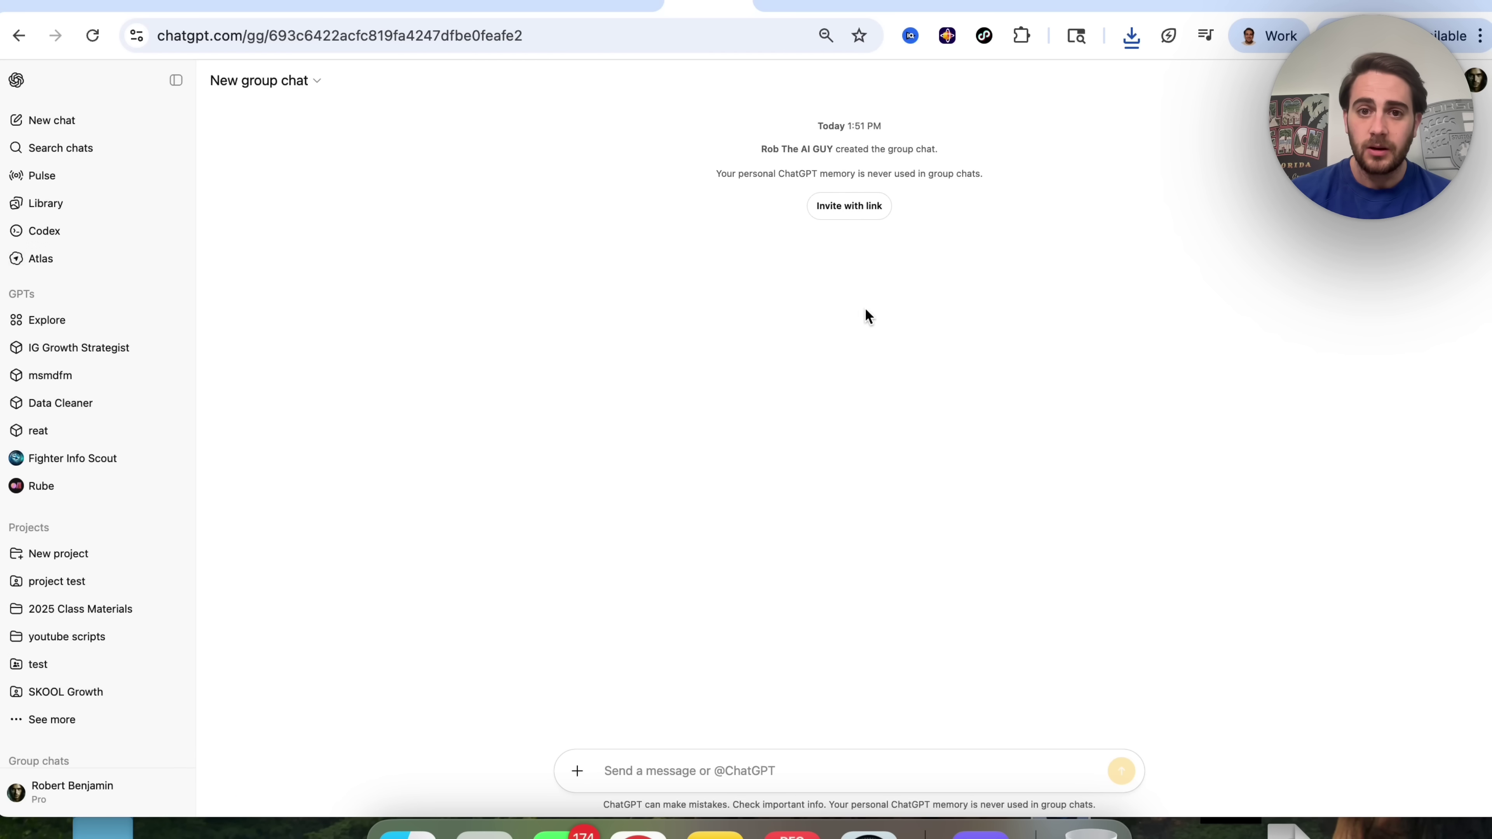
left_click(844, 206)
left_click(906, 219)
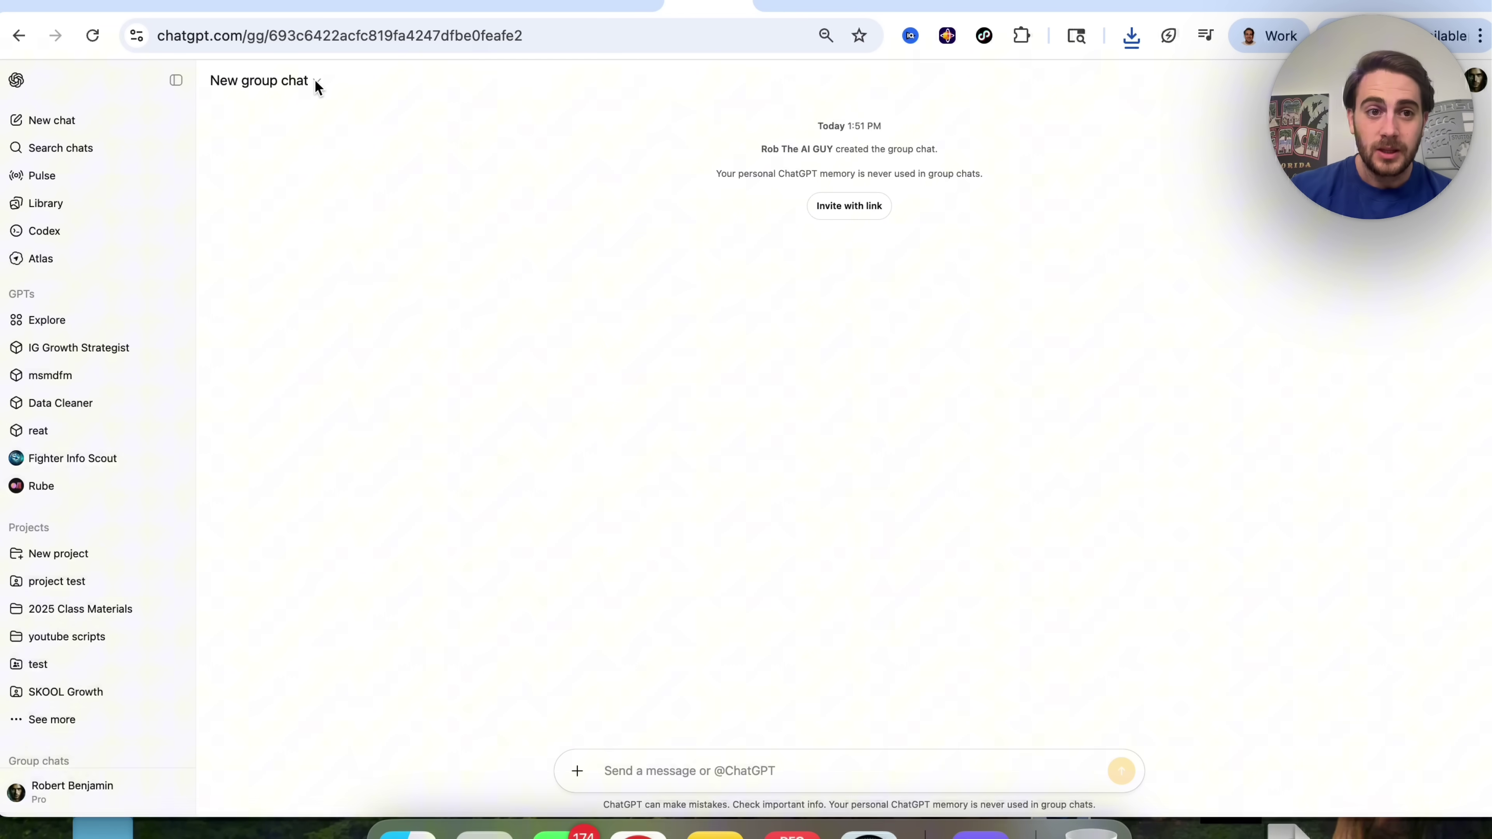
Check the group's members list, then open the group's Customize ChatGPT settings.
left_click(297, 81)
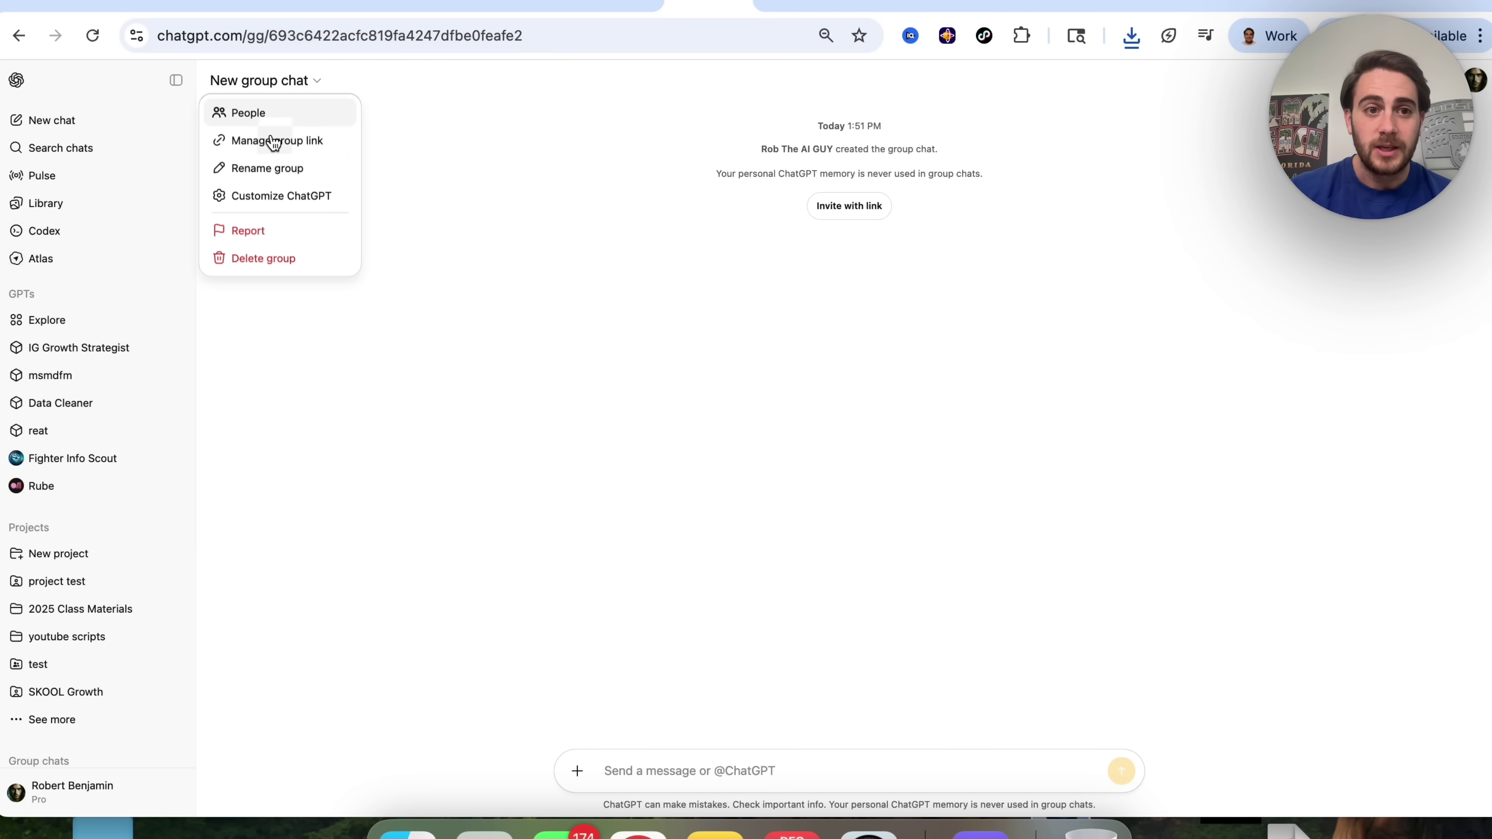
left_click(261, 111)
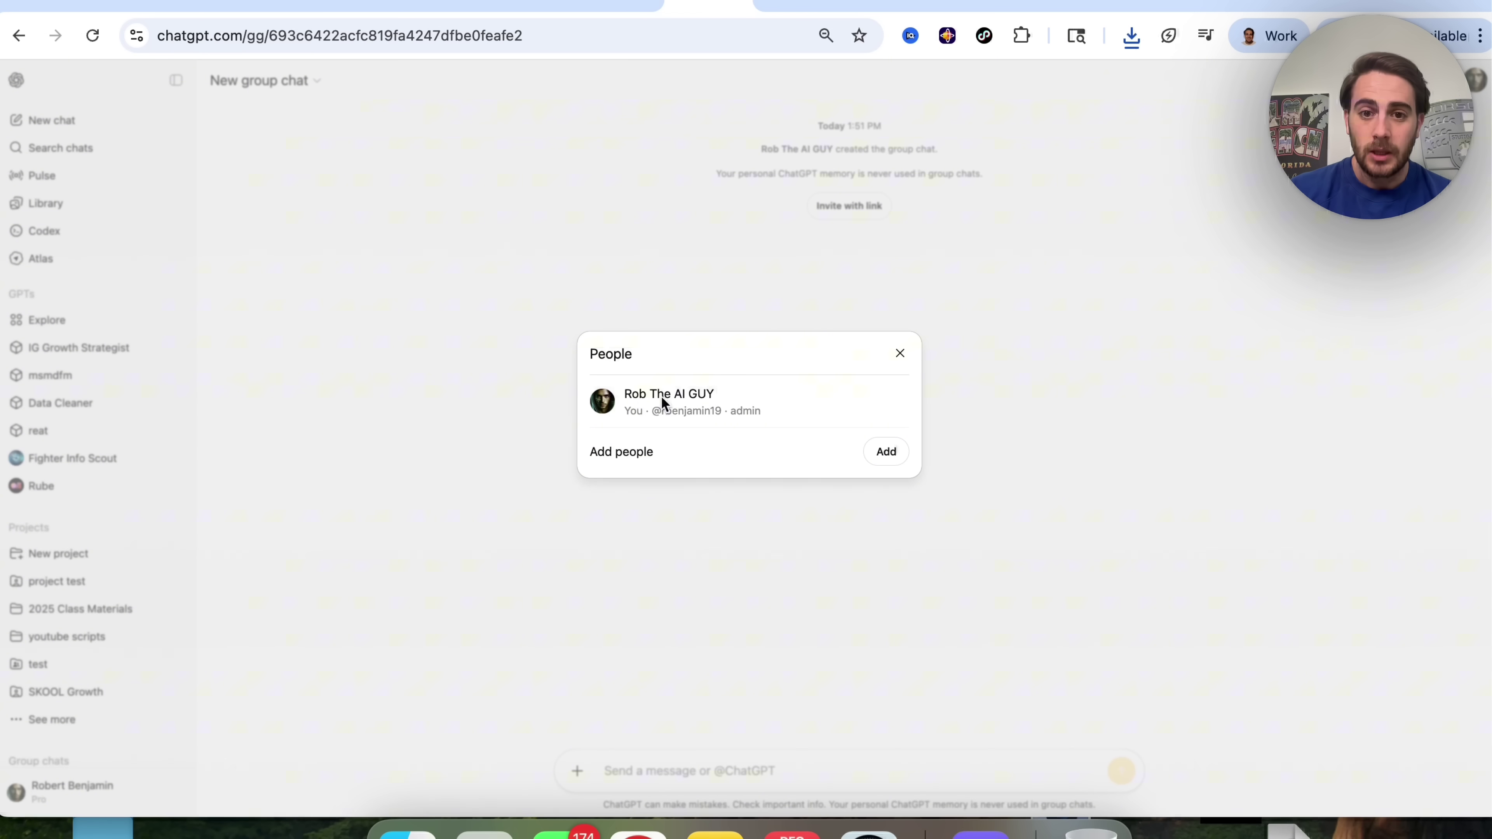
left_click(410, 247)
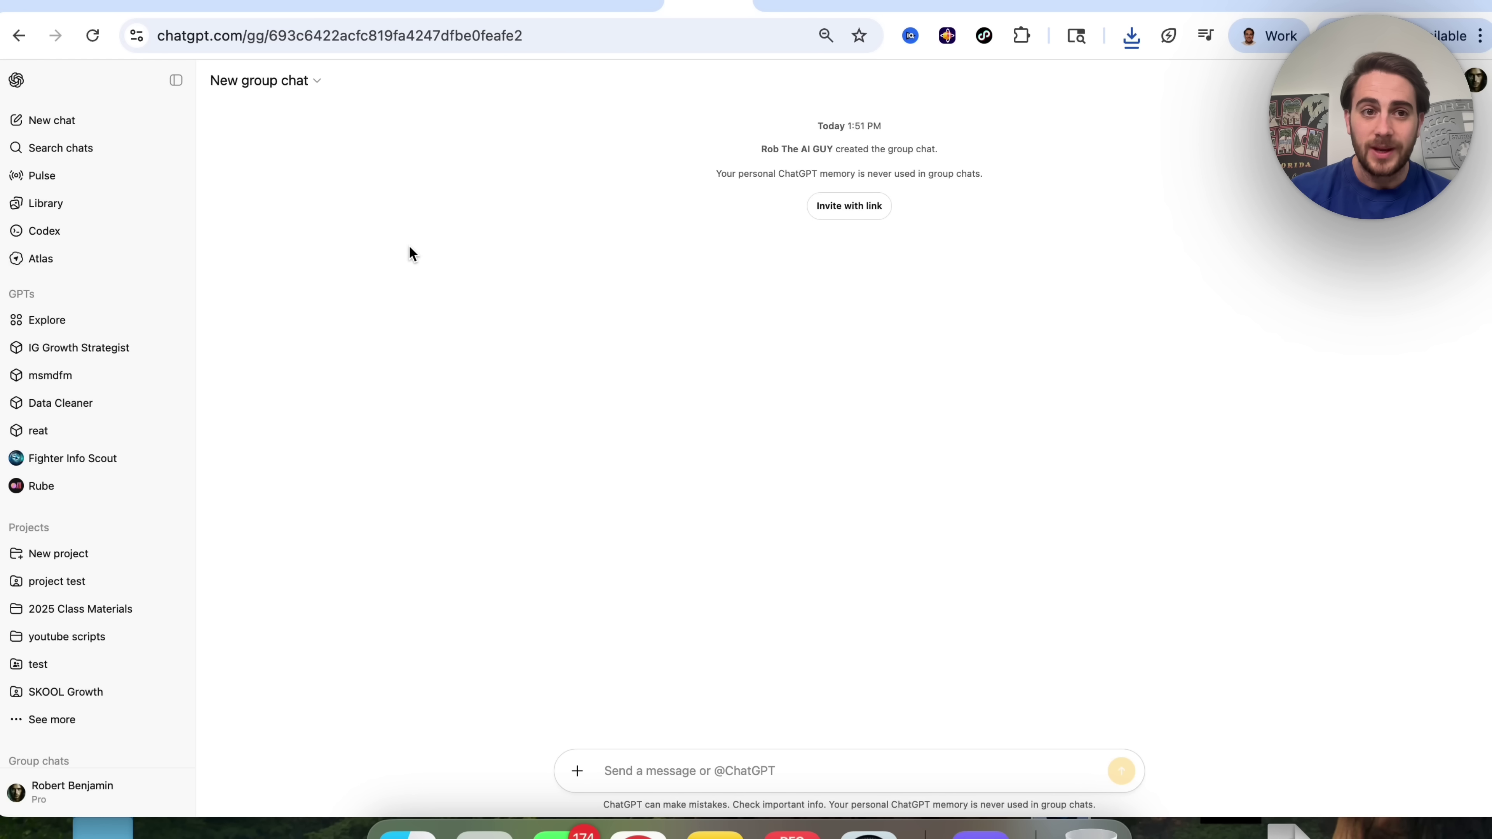
left_click(290, 79)
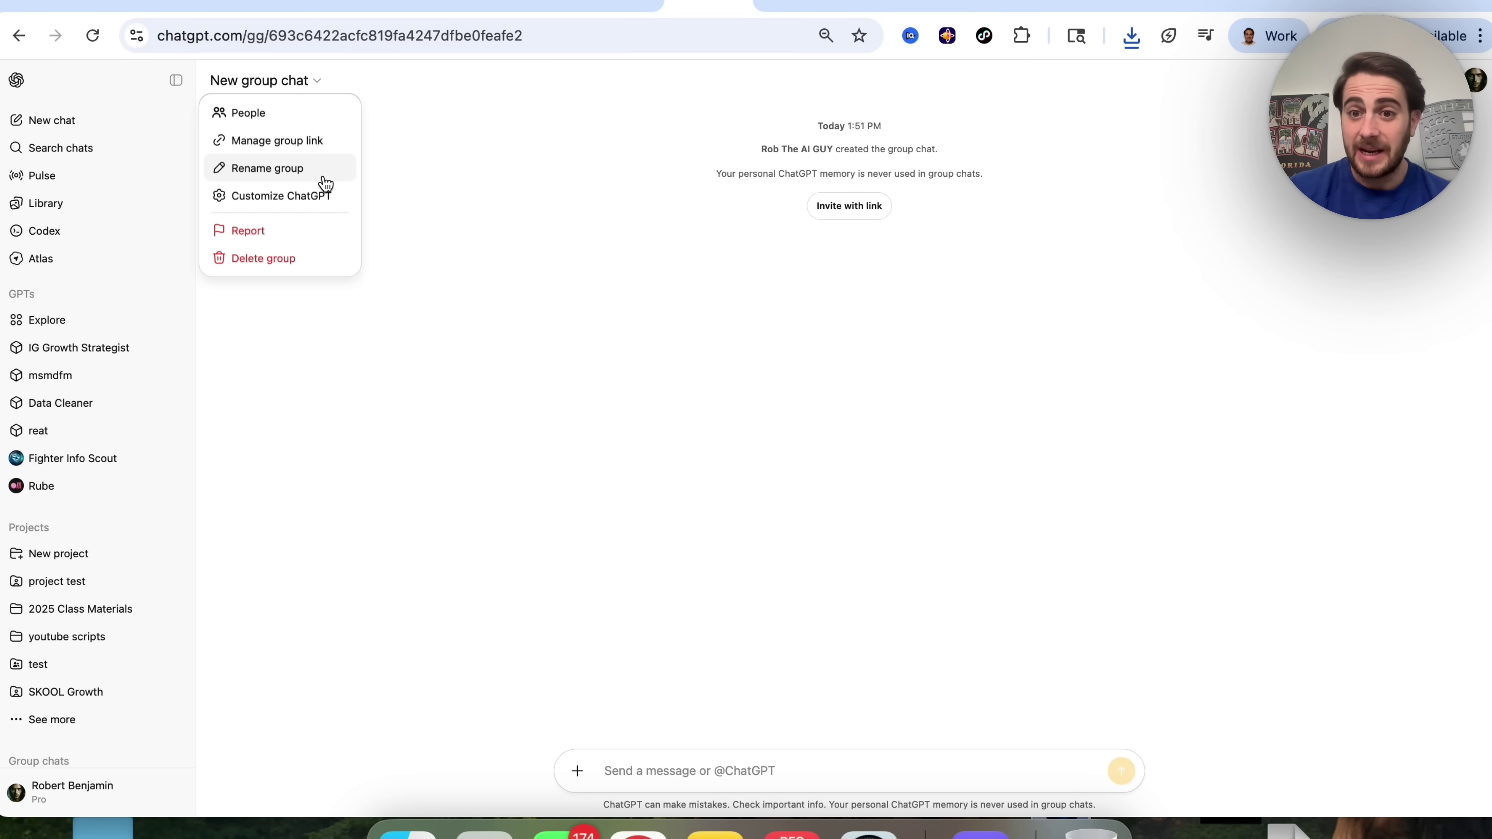
left_click(327, 196)
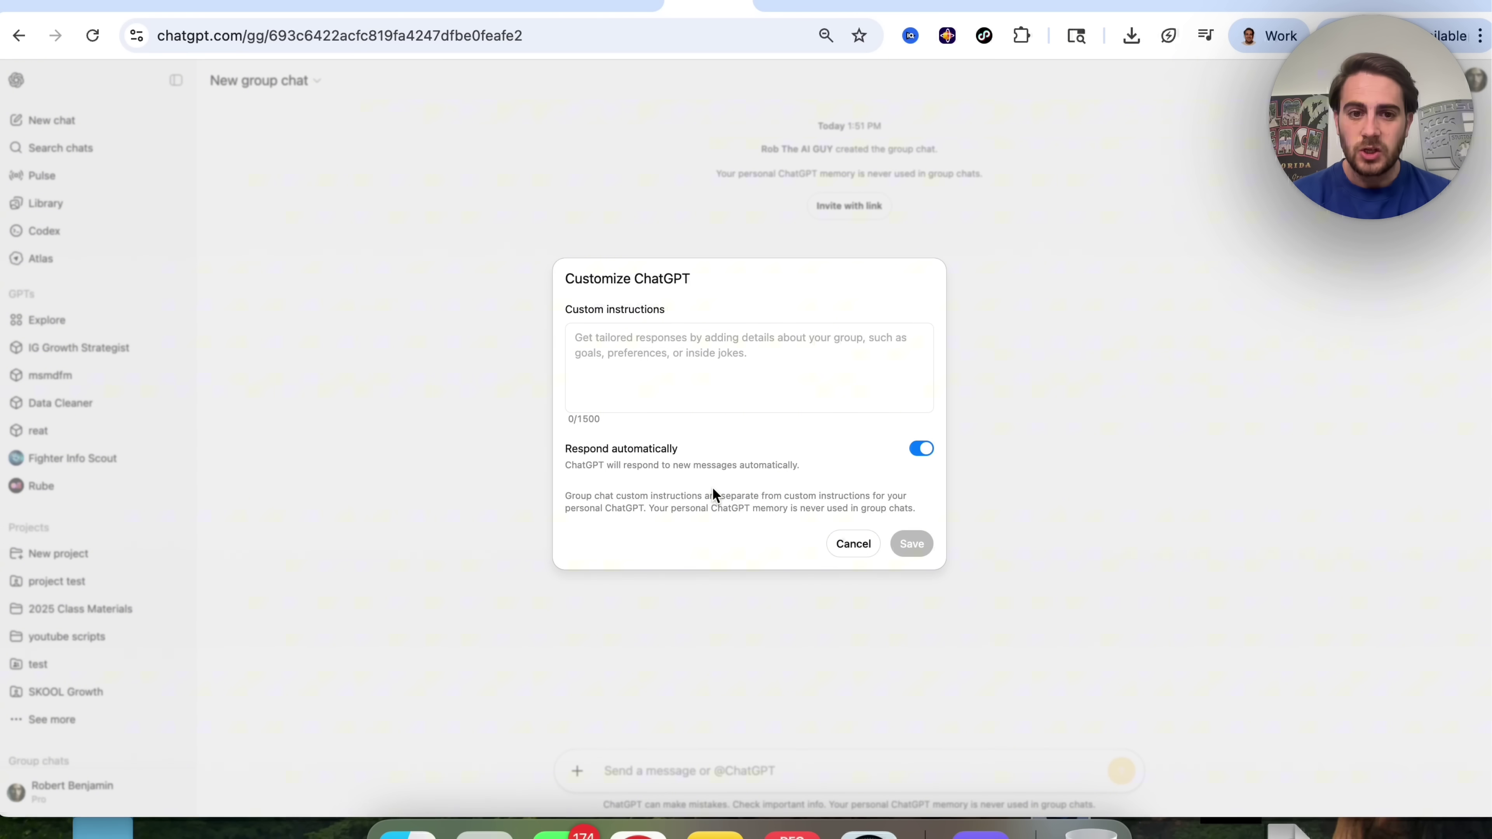
Turn off Respond automatically, save the setting, and send 'hey' to the group.
left_click(921, 452)
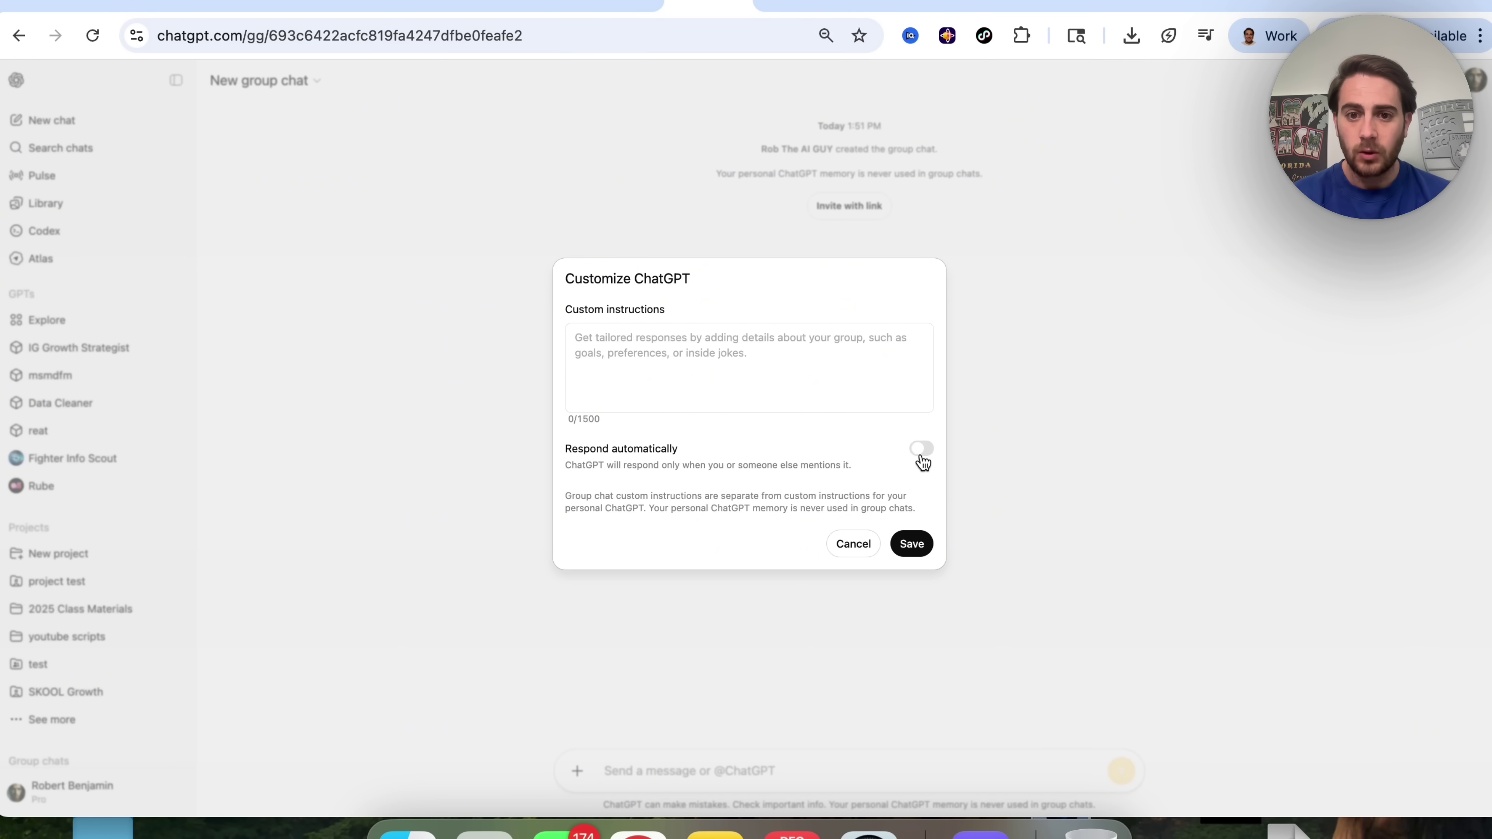
left_click(912, 544)
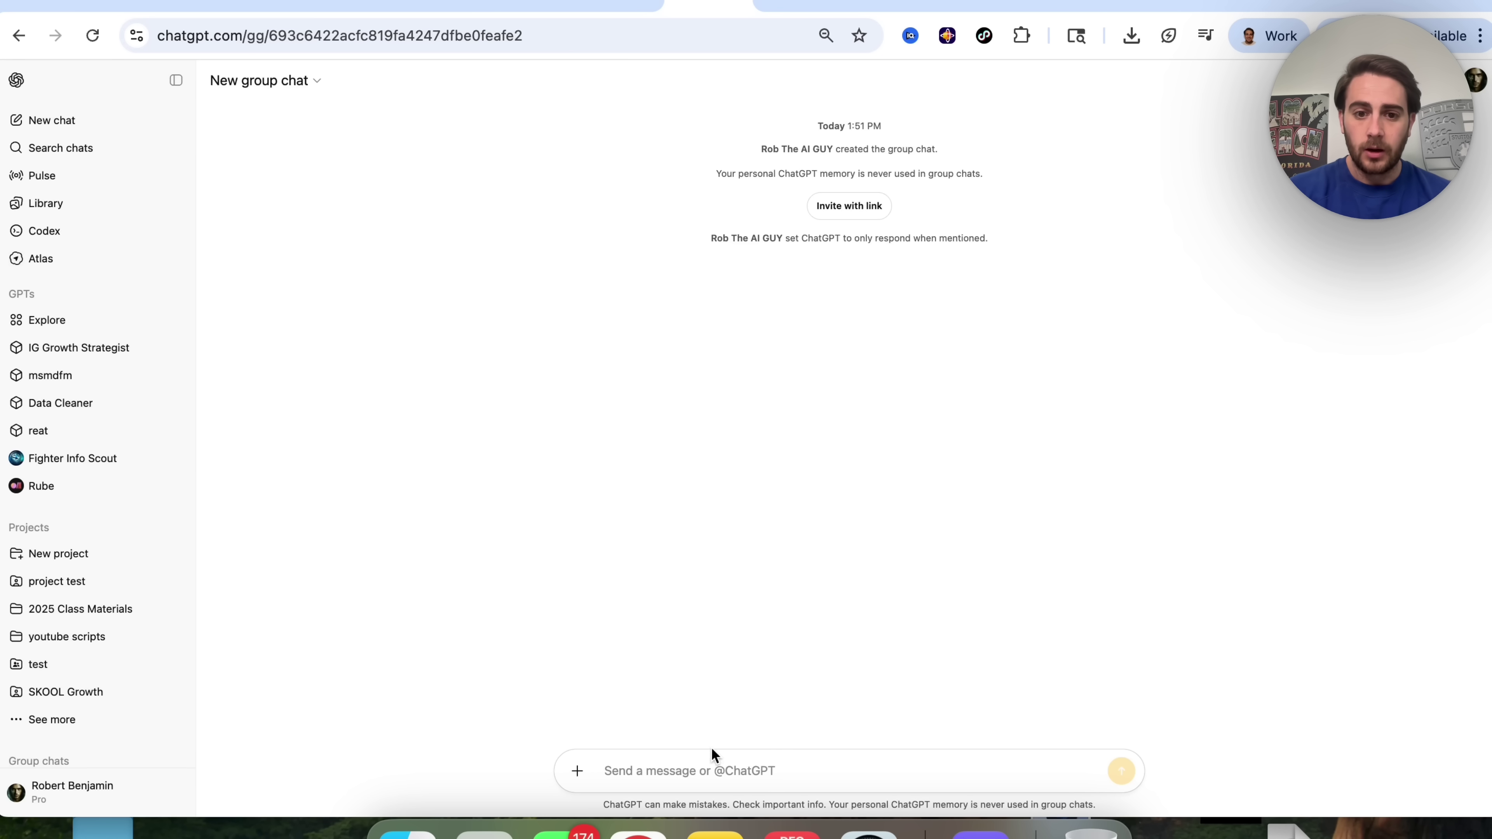
left_click(680, 775)
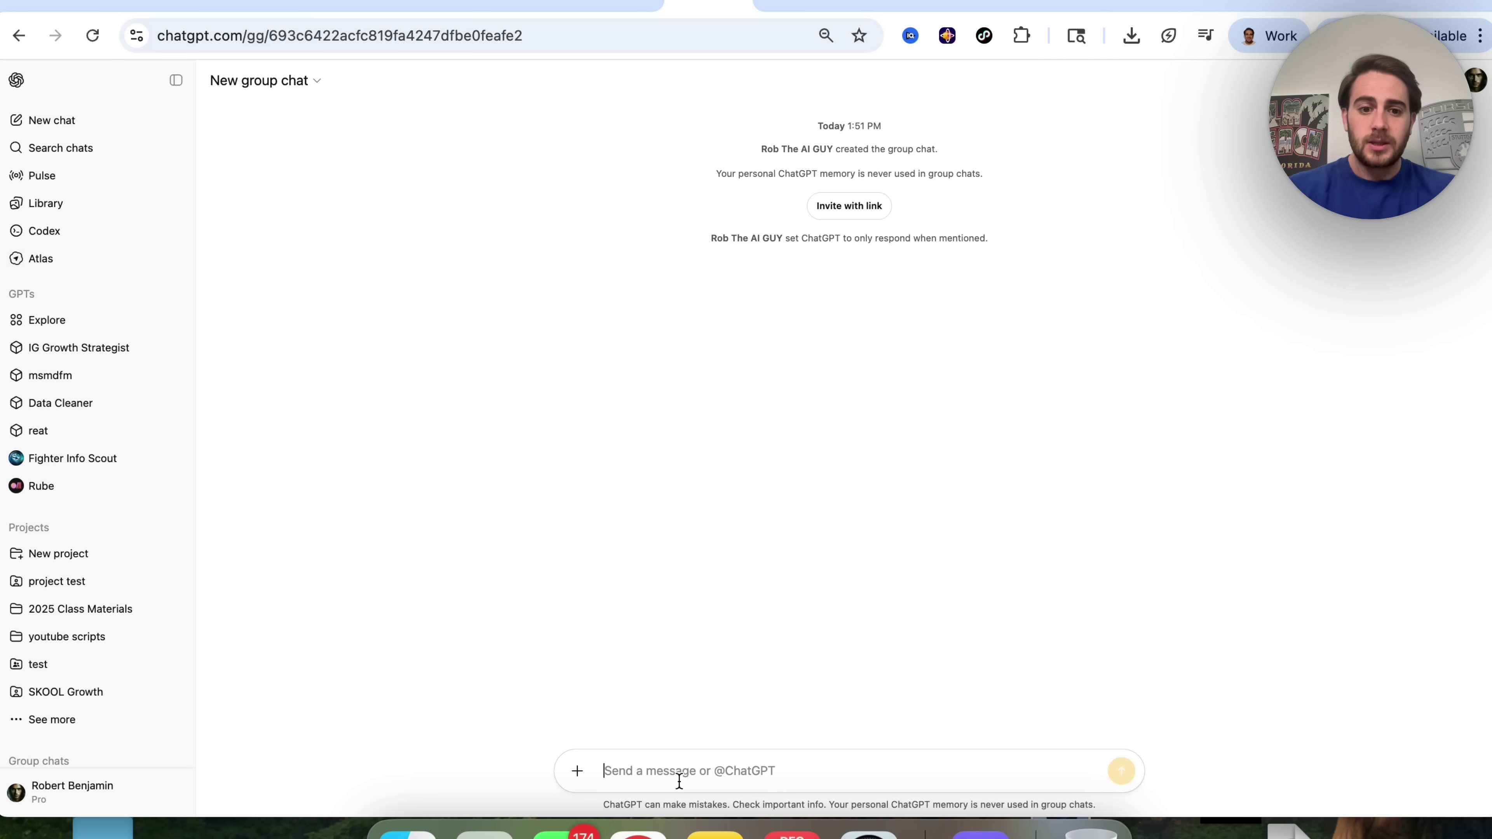
type("hey")
key("Return")
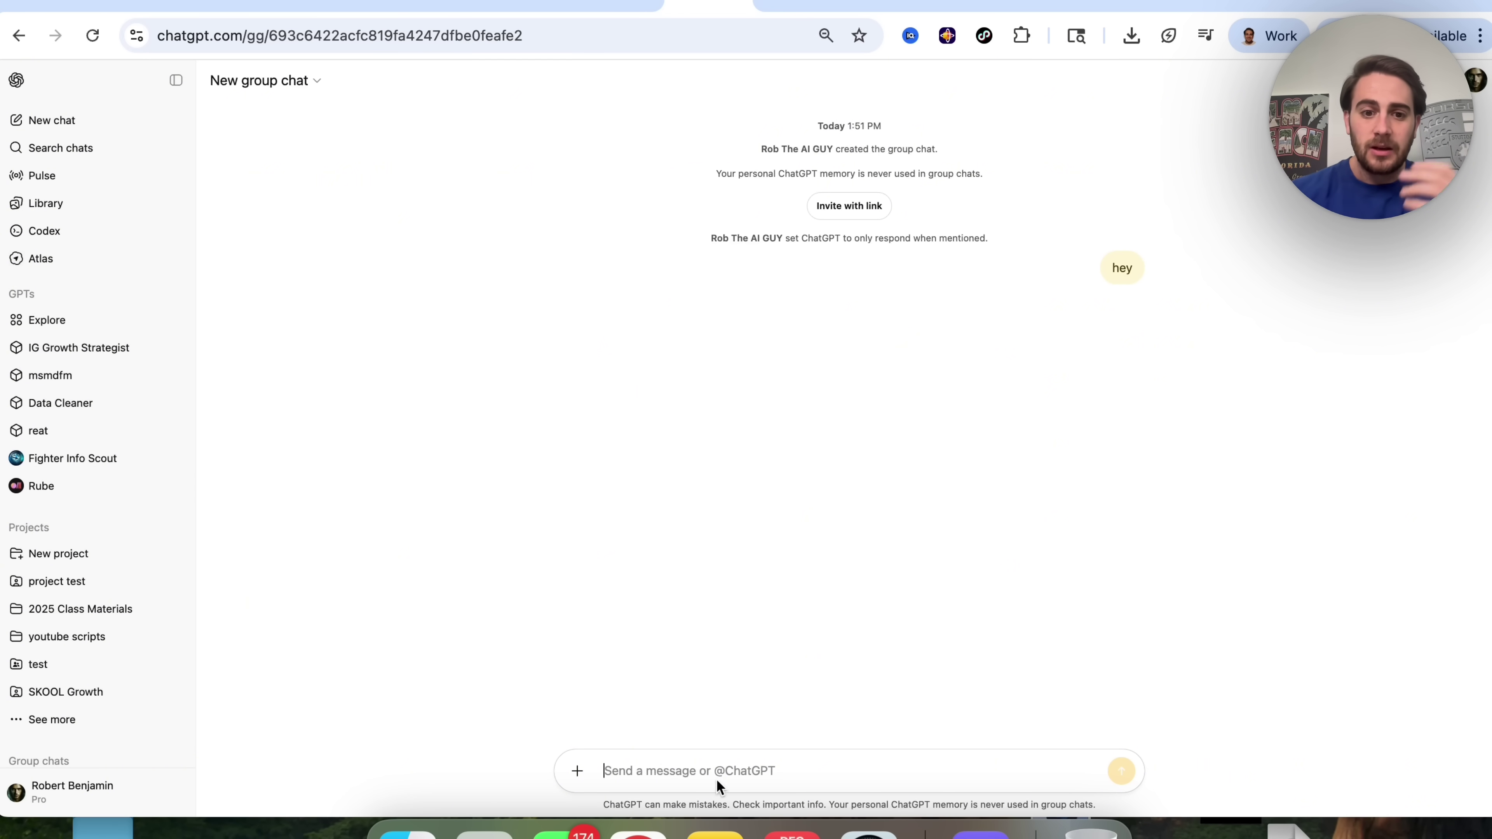
type("@")
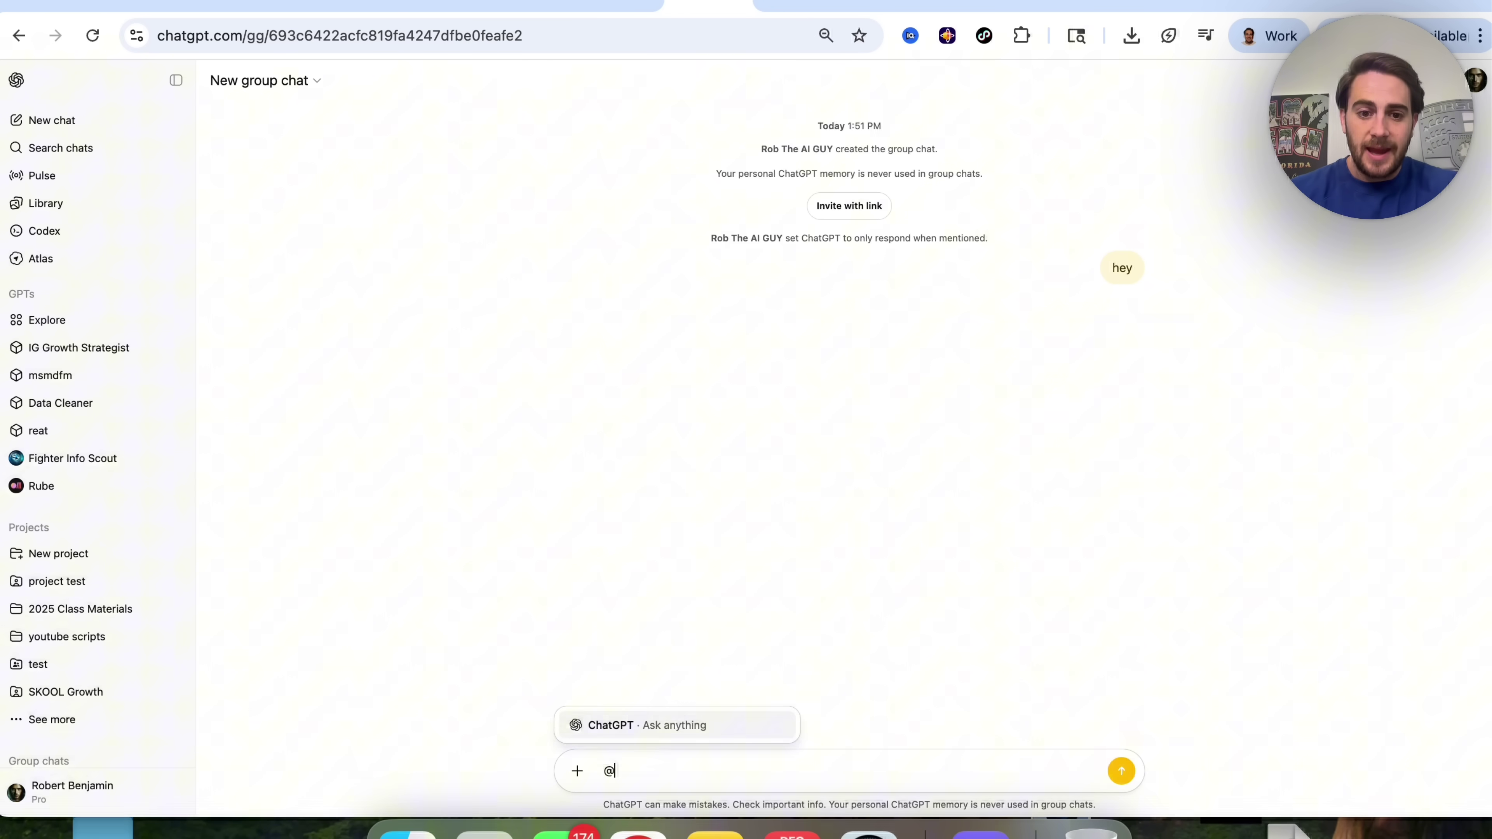
left_click(723, 734)
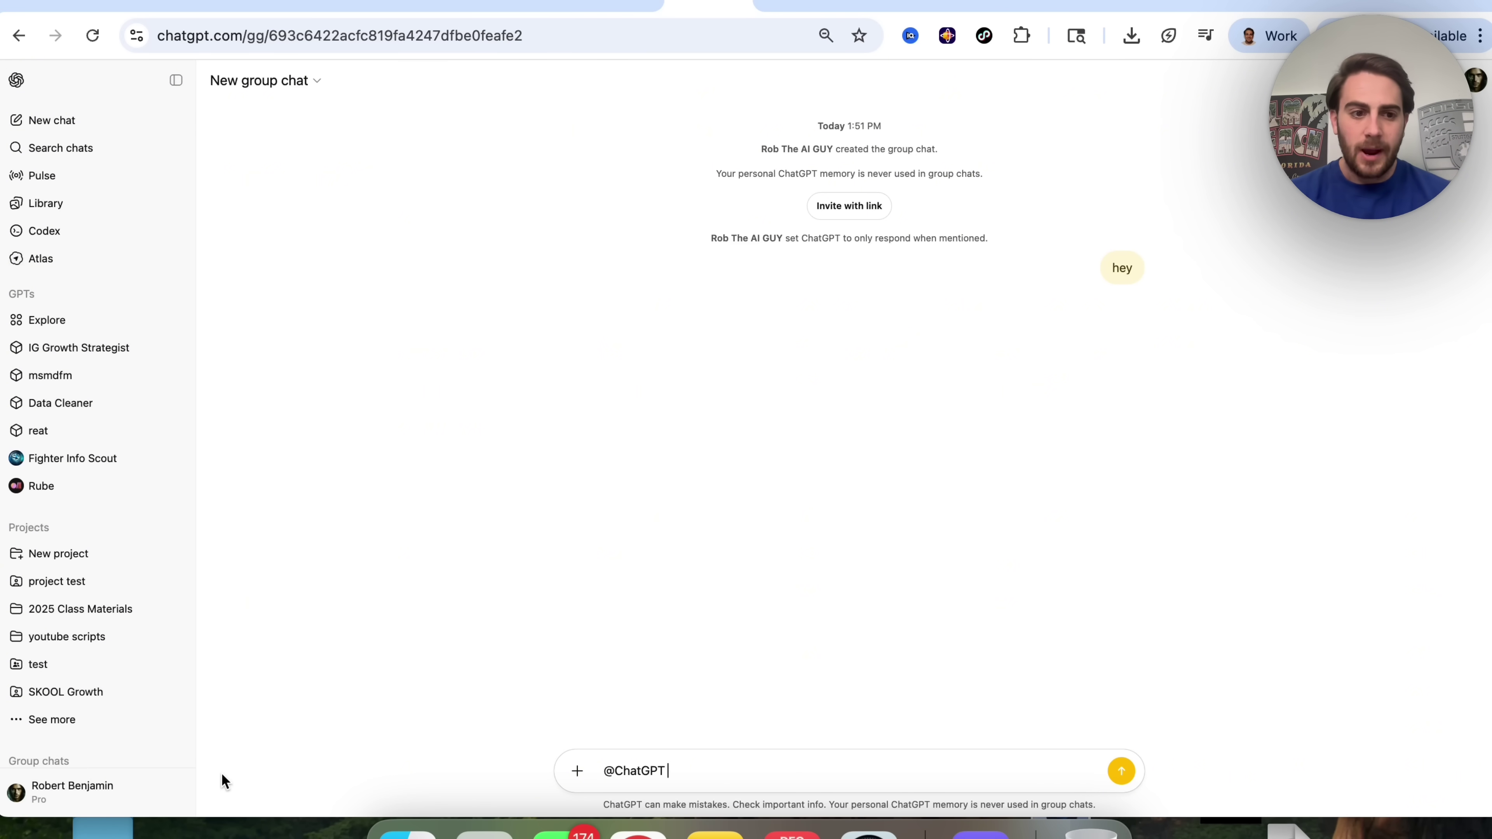
left_click(77, 794)
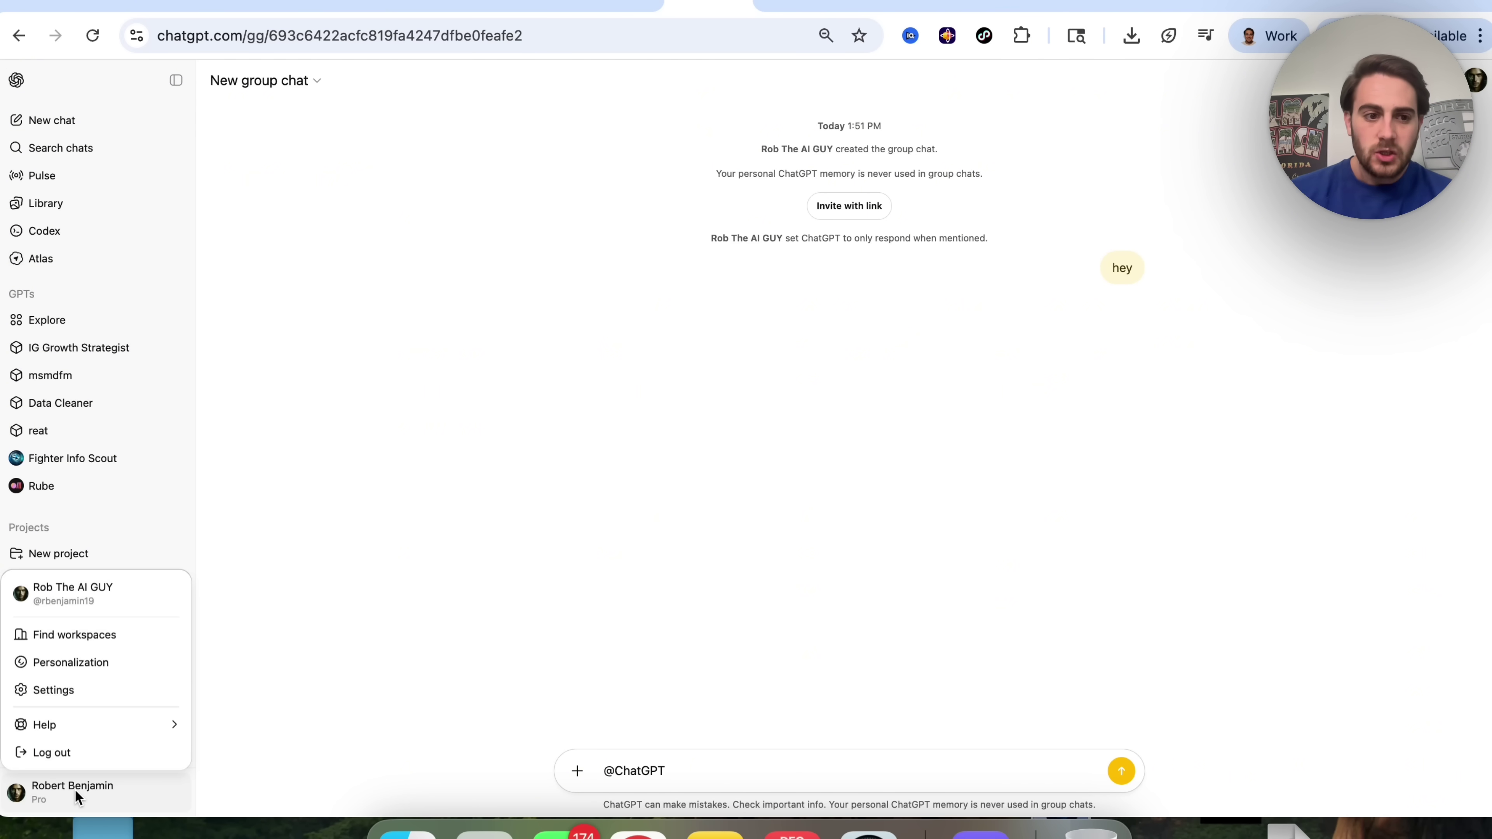
Turn on Separate voice mode in Settings and close the dialog.
left_click(88, 694)
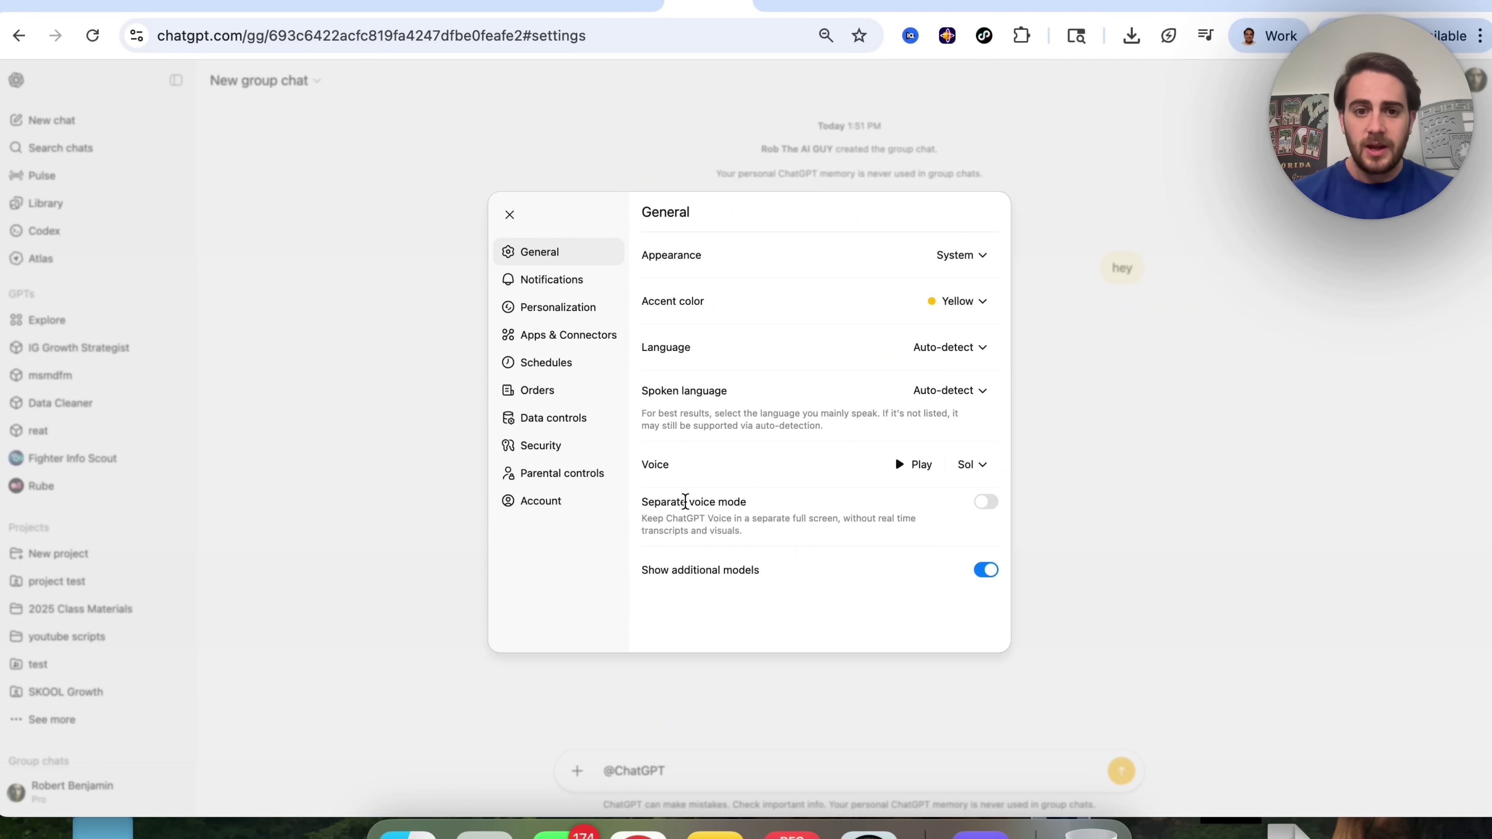
scroll(685, 502, "up", 5)
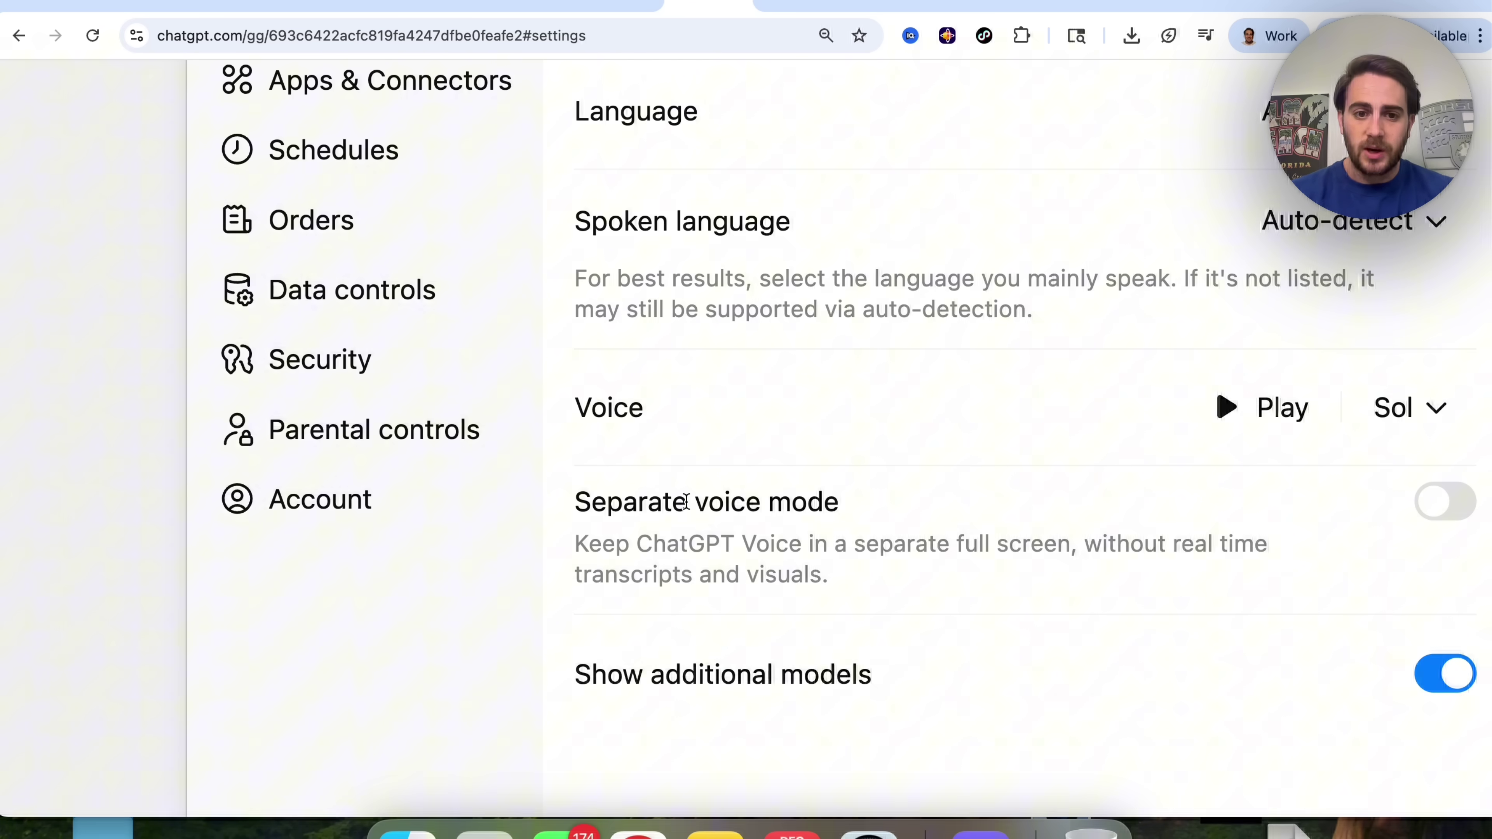
scroll(686, 501, "down", 5)
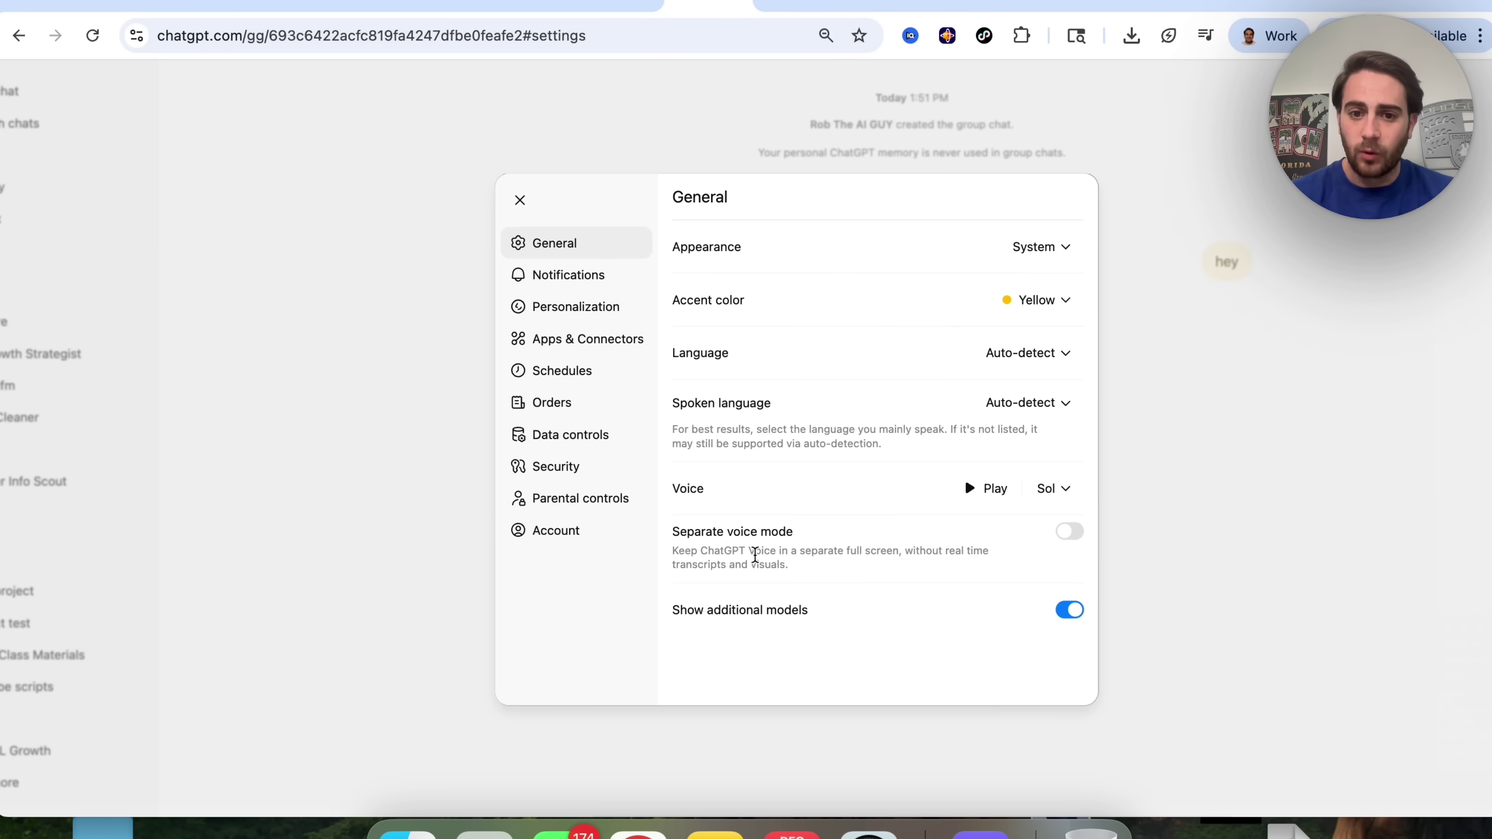
left_click_drag(767, 551, 868, 550)
left_click(844, 563)
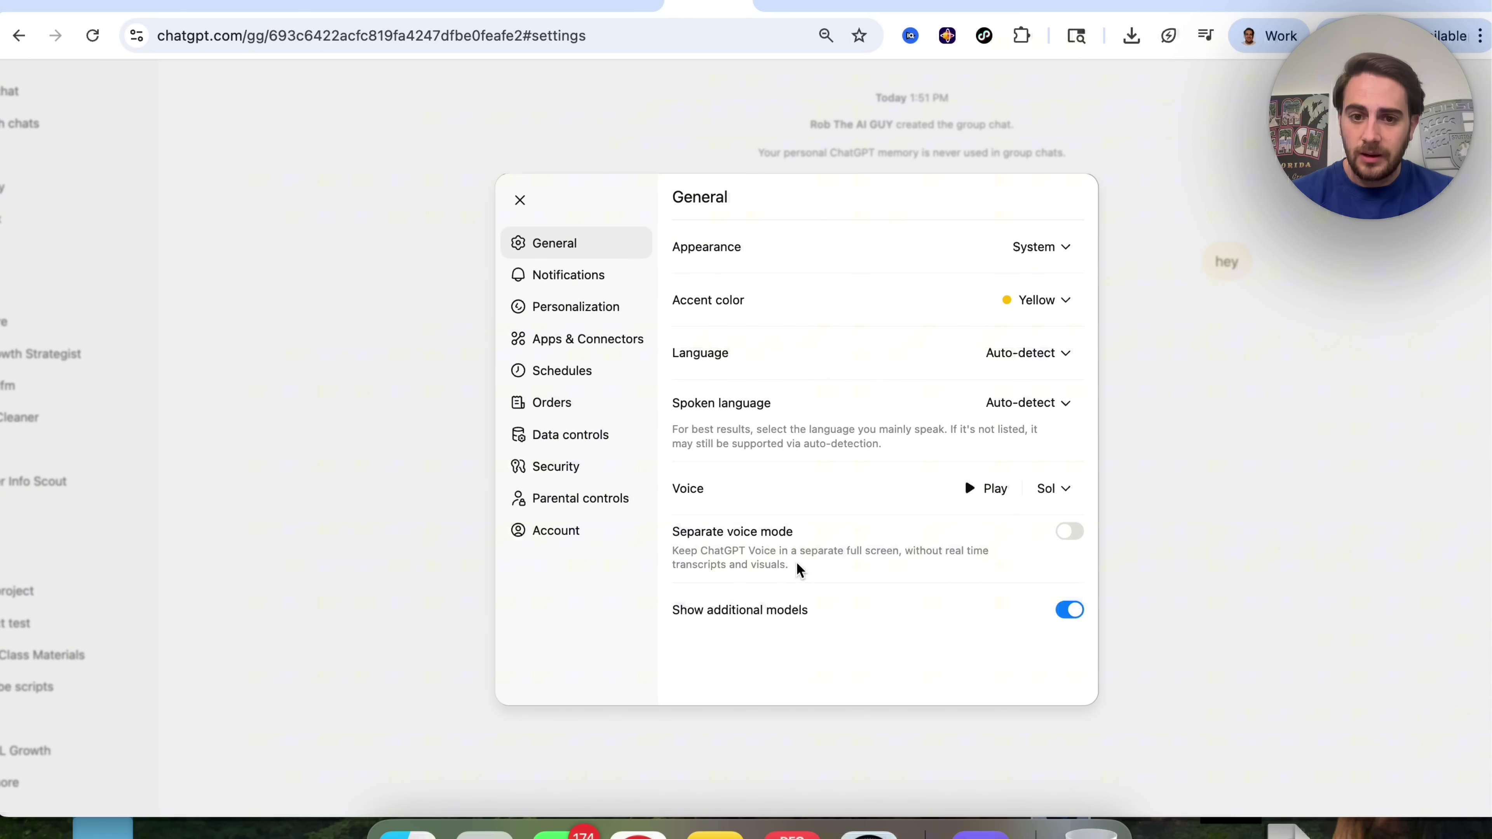
scroll(798, 569, "down", 3)
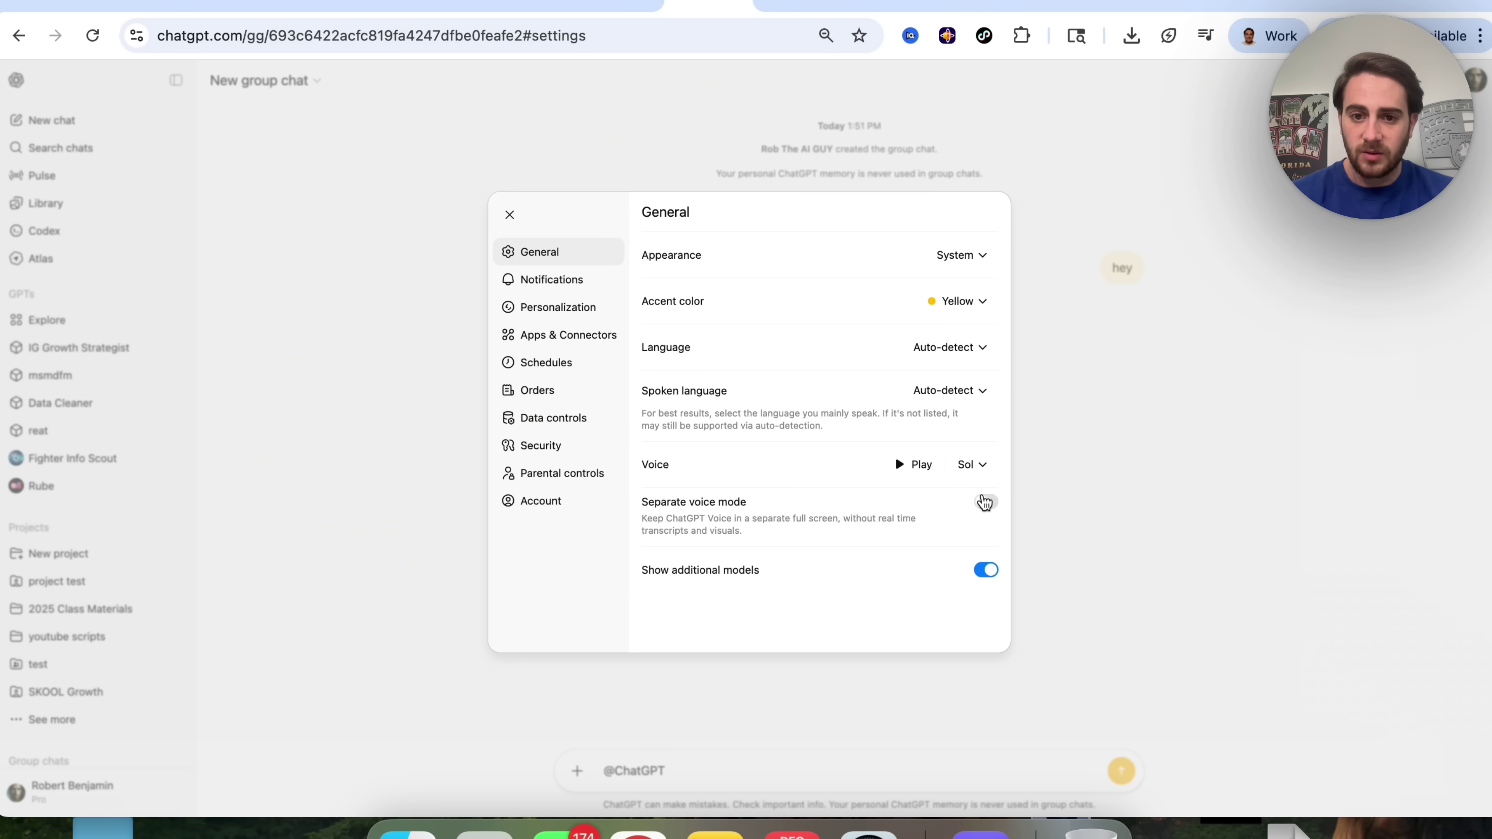
left_click(985, 503)
left_click(1066, 405)
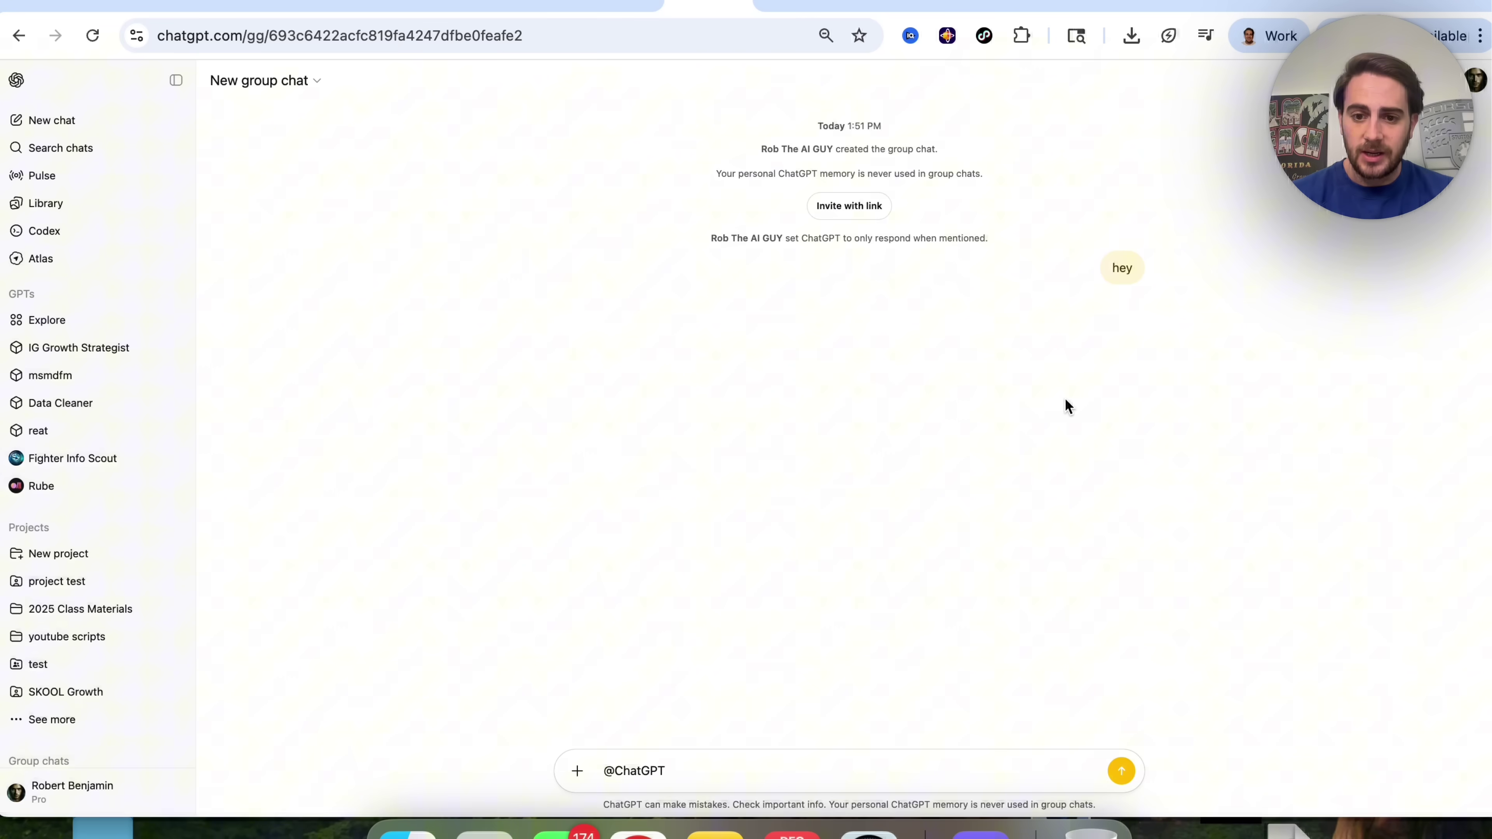
Start a new chat and briefly open, then leave, voice mode.
left_click(91, 122)
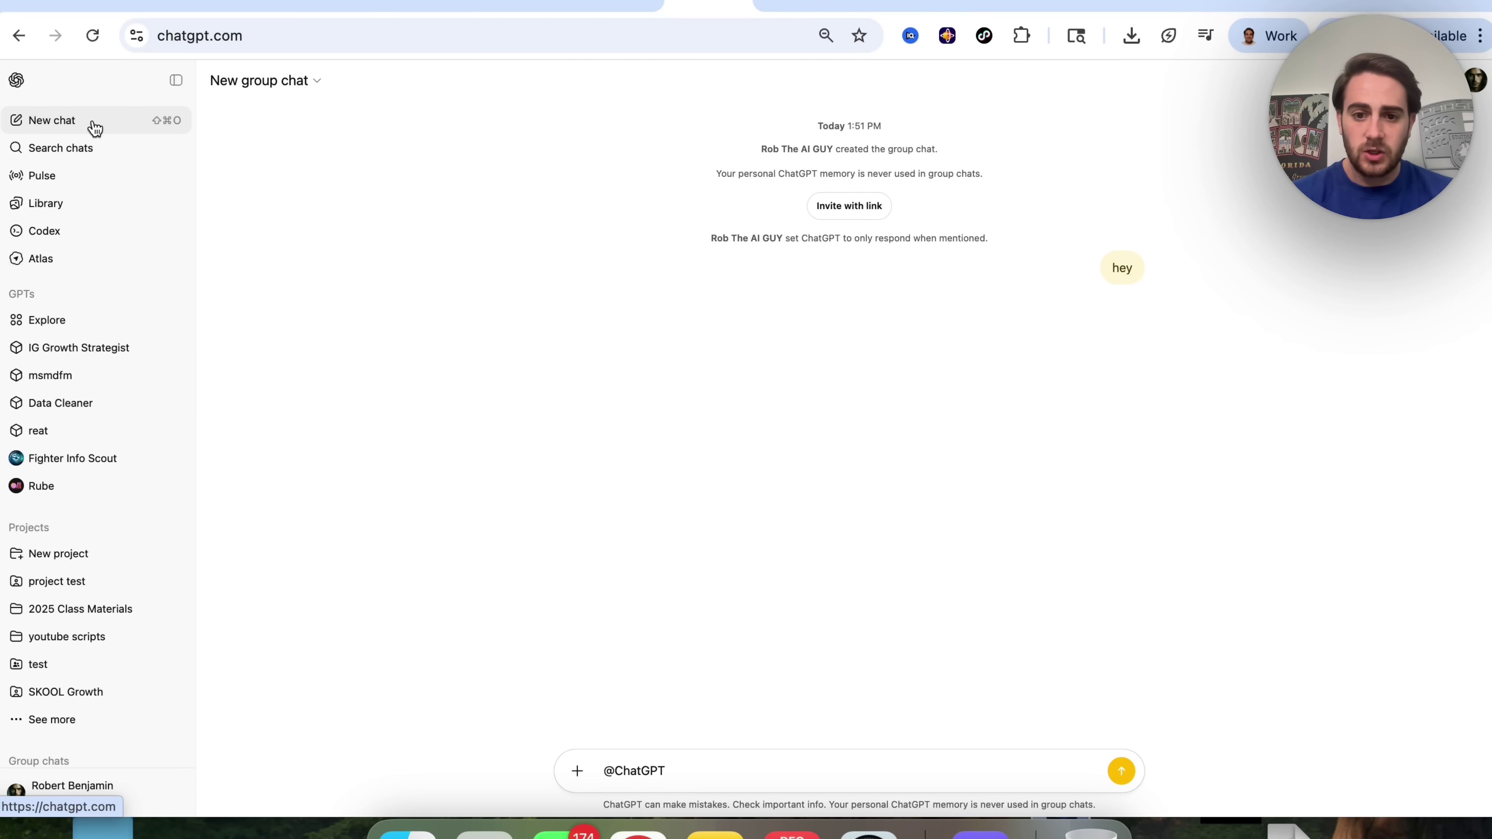
left_click(1122, 359)
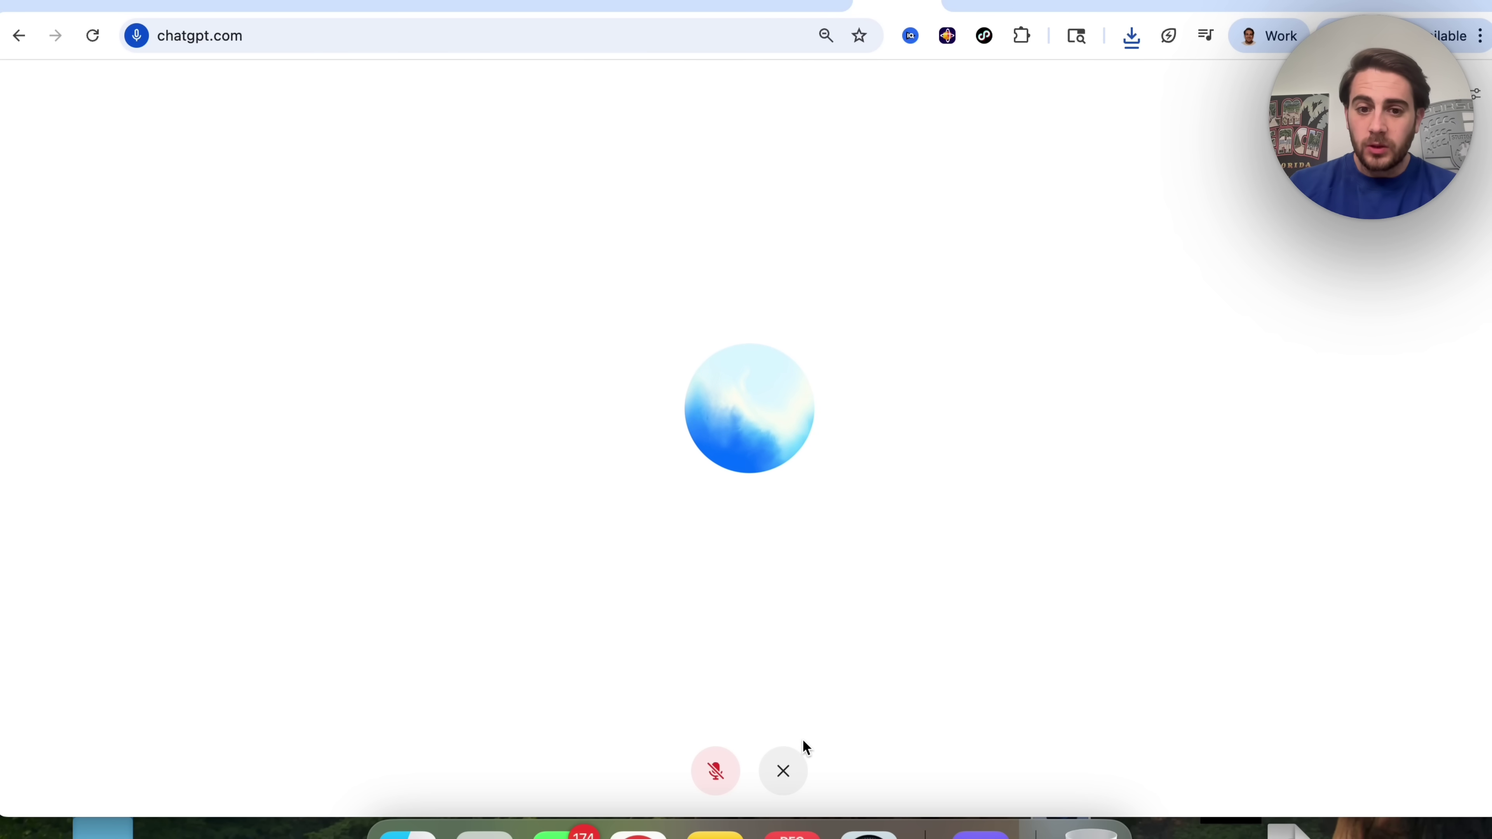
left_click(792, 757)
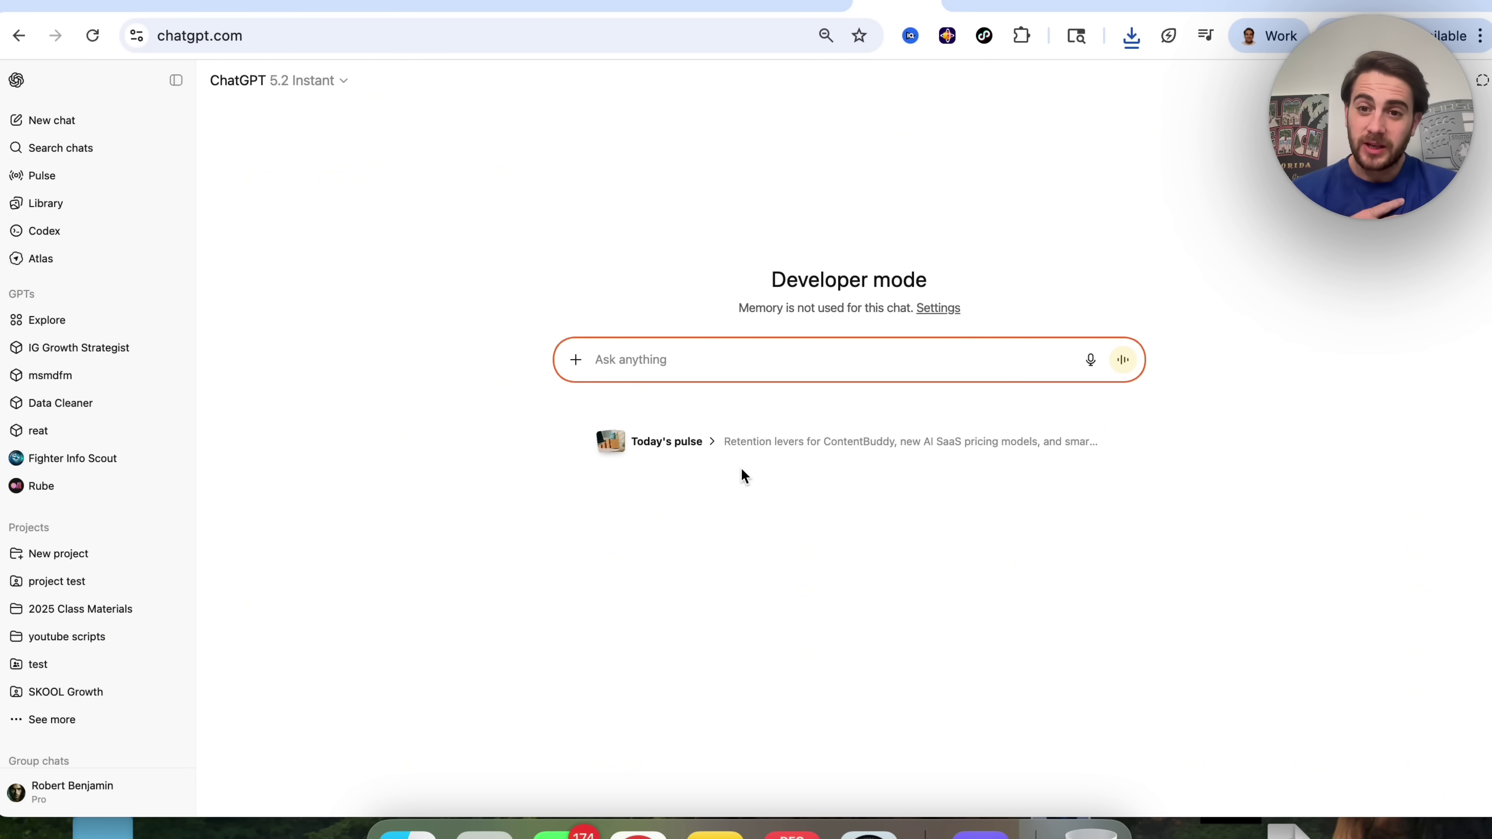
left_click(104, 794)
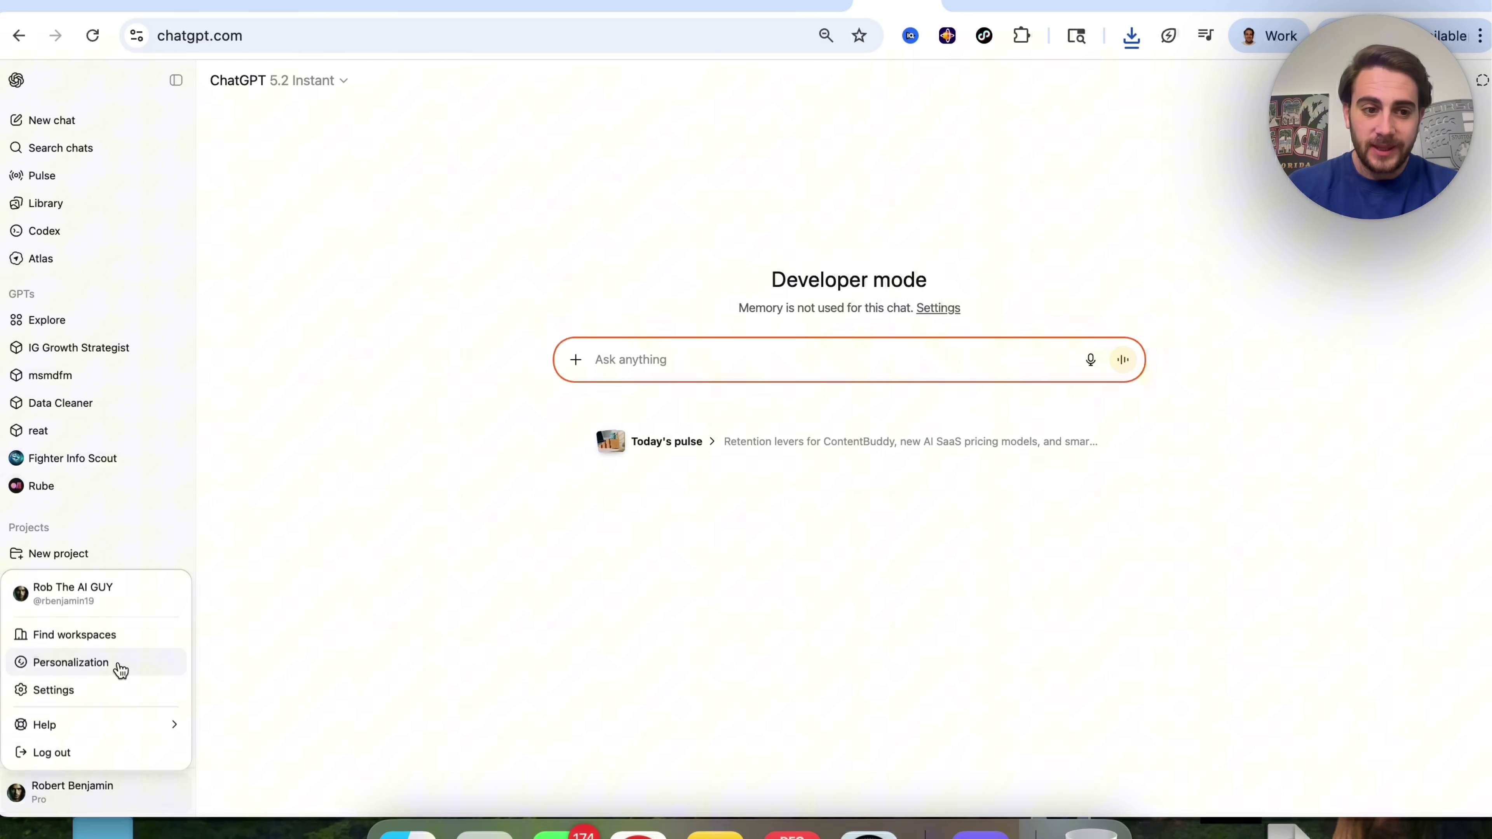
left_click(99, 690)
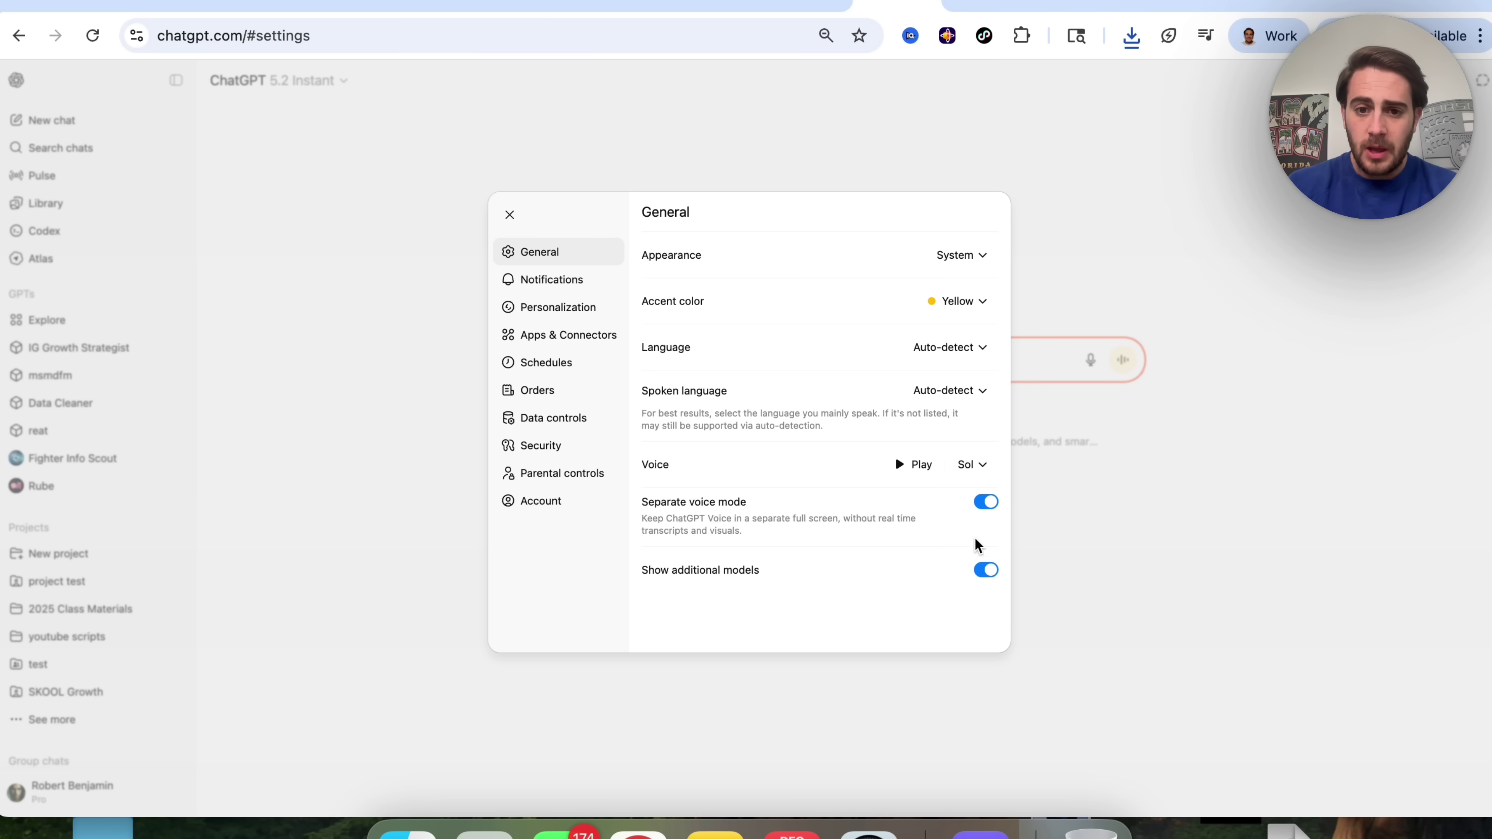
left_click(987, 505)
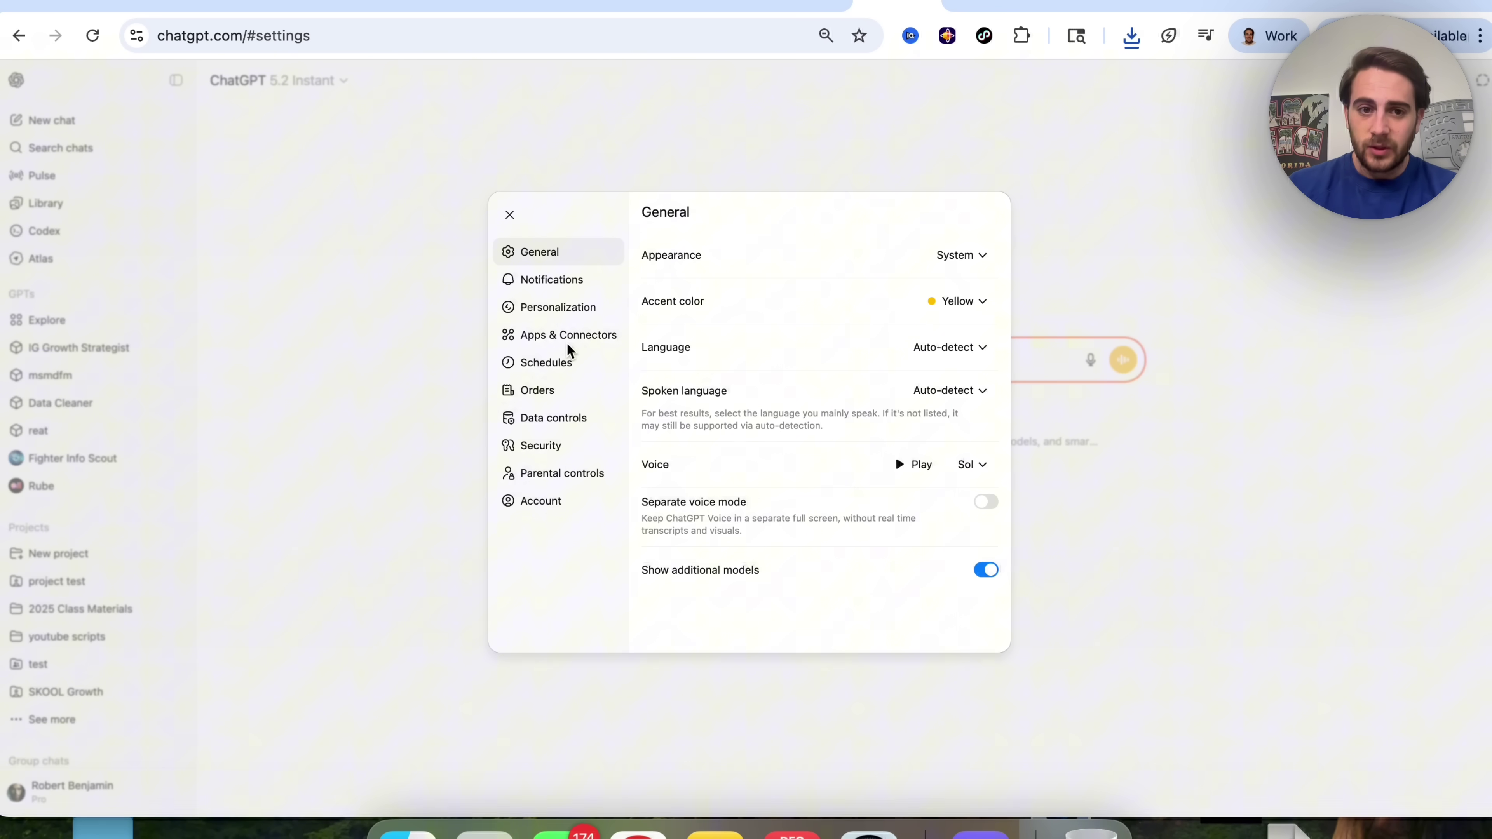
left_click(561, 310)
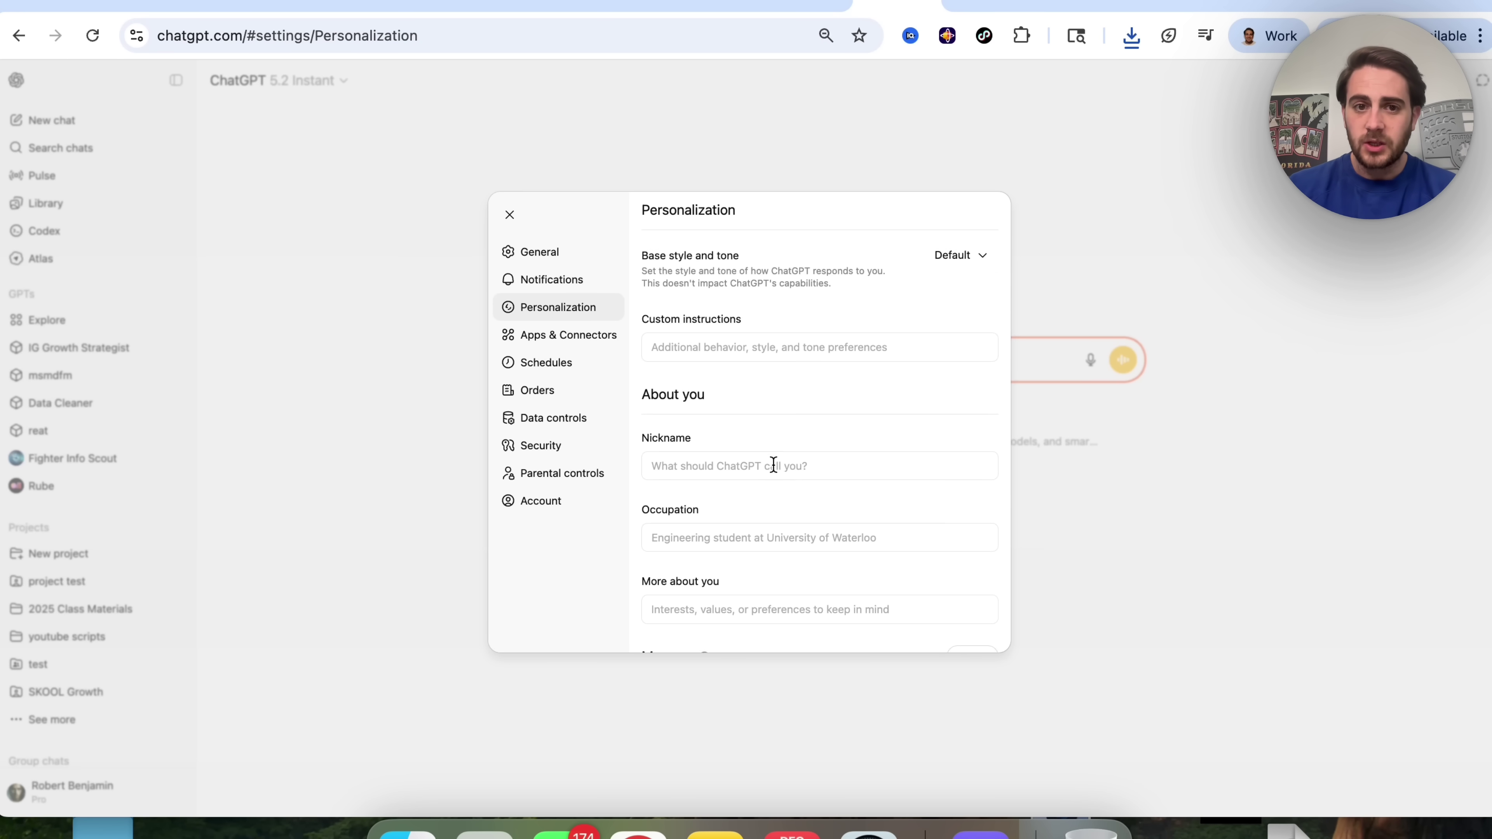
scroll(774, 465, "down", 10)
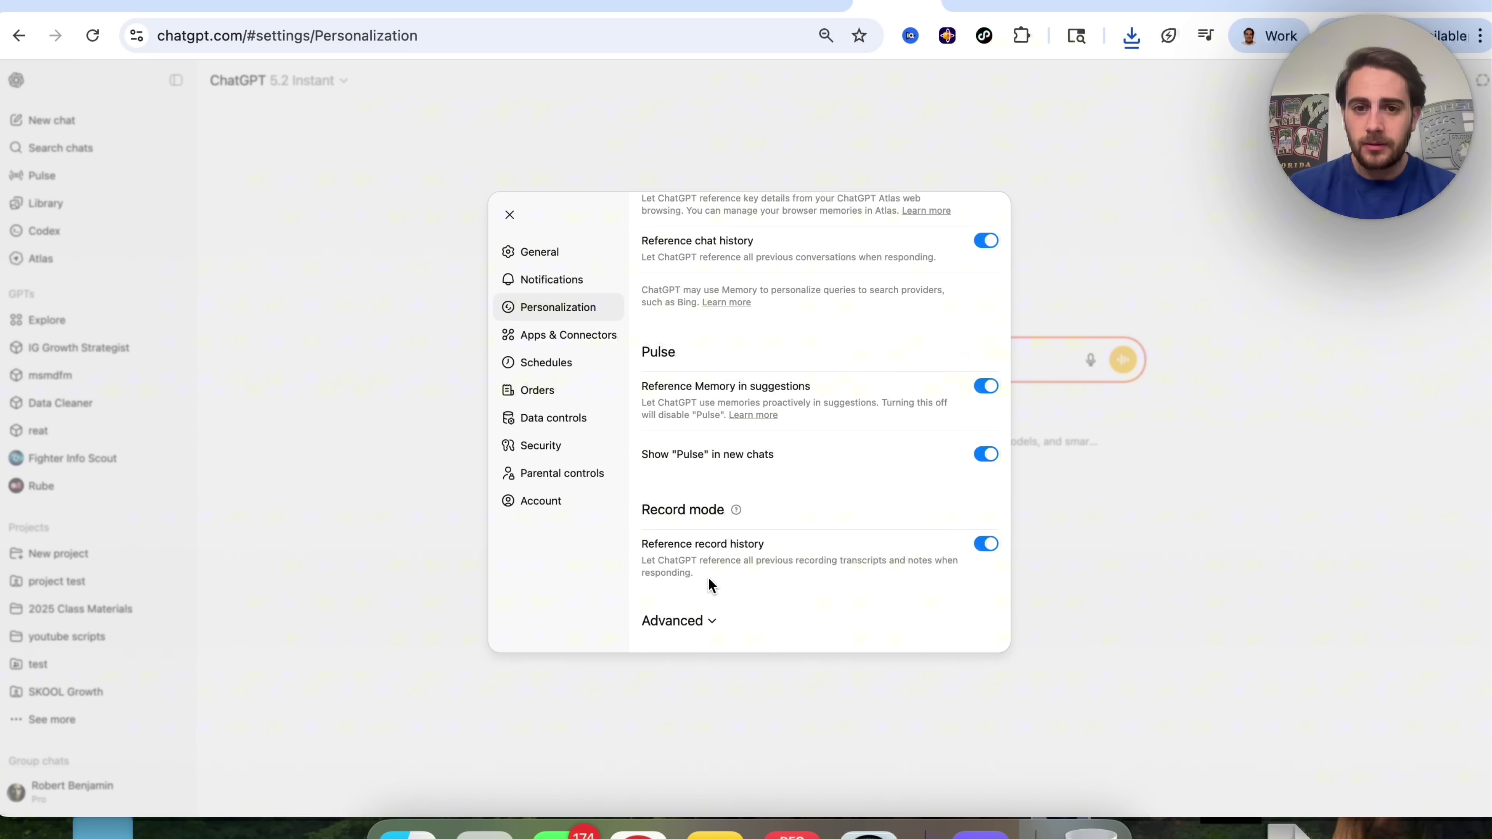
scroll(708, 577, "up", 10)
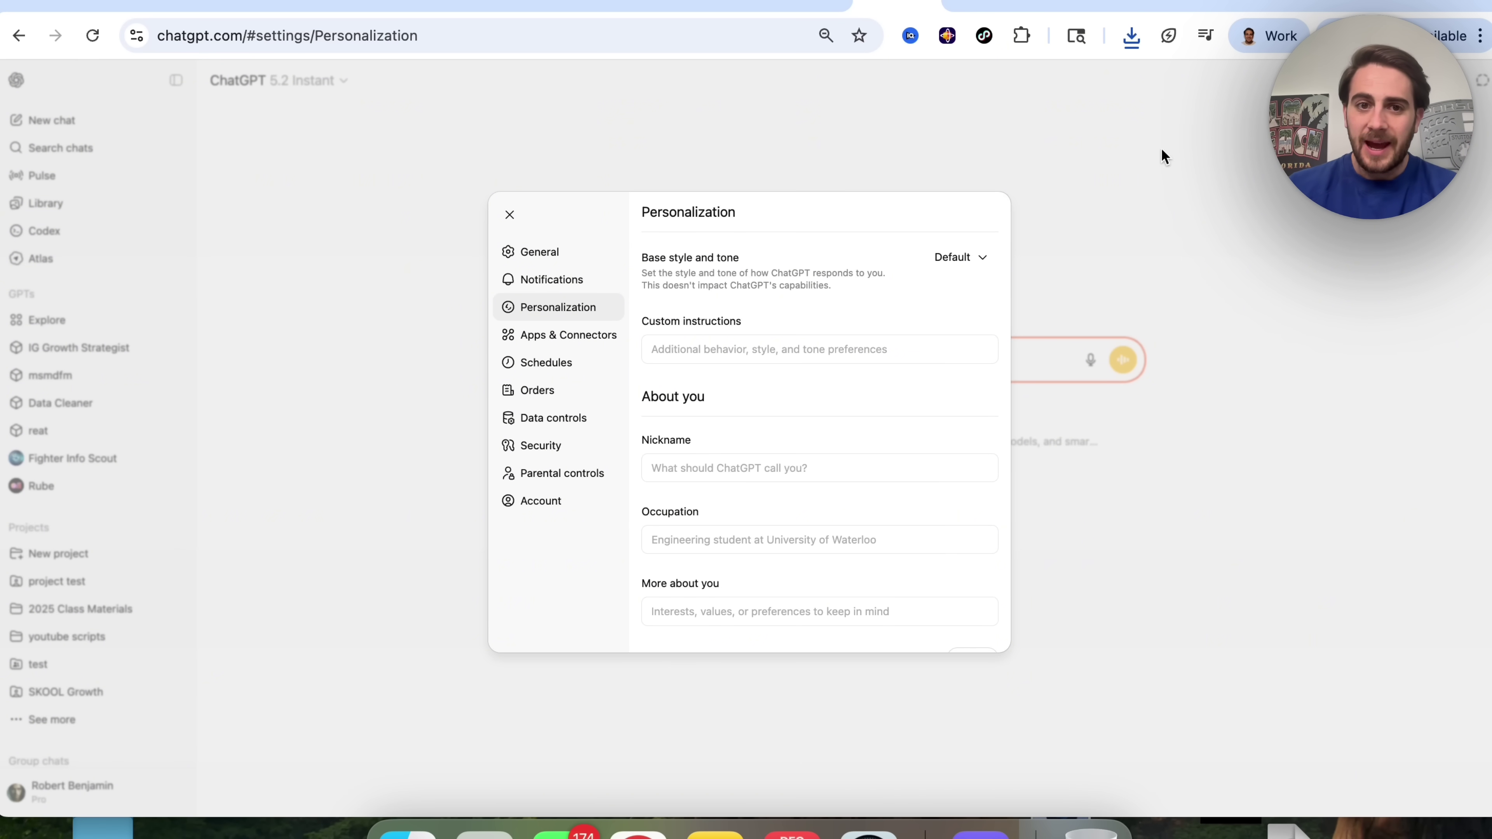
left_click(949, 258)
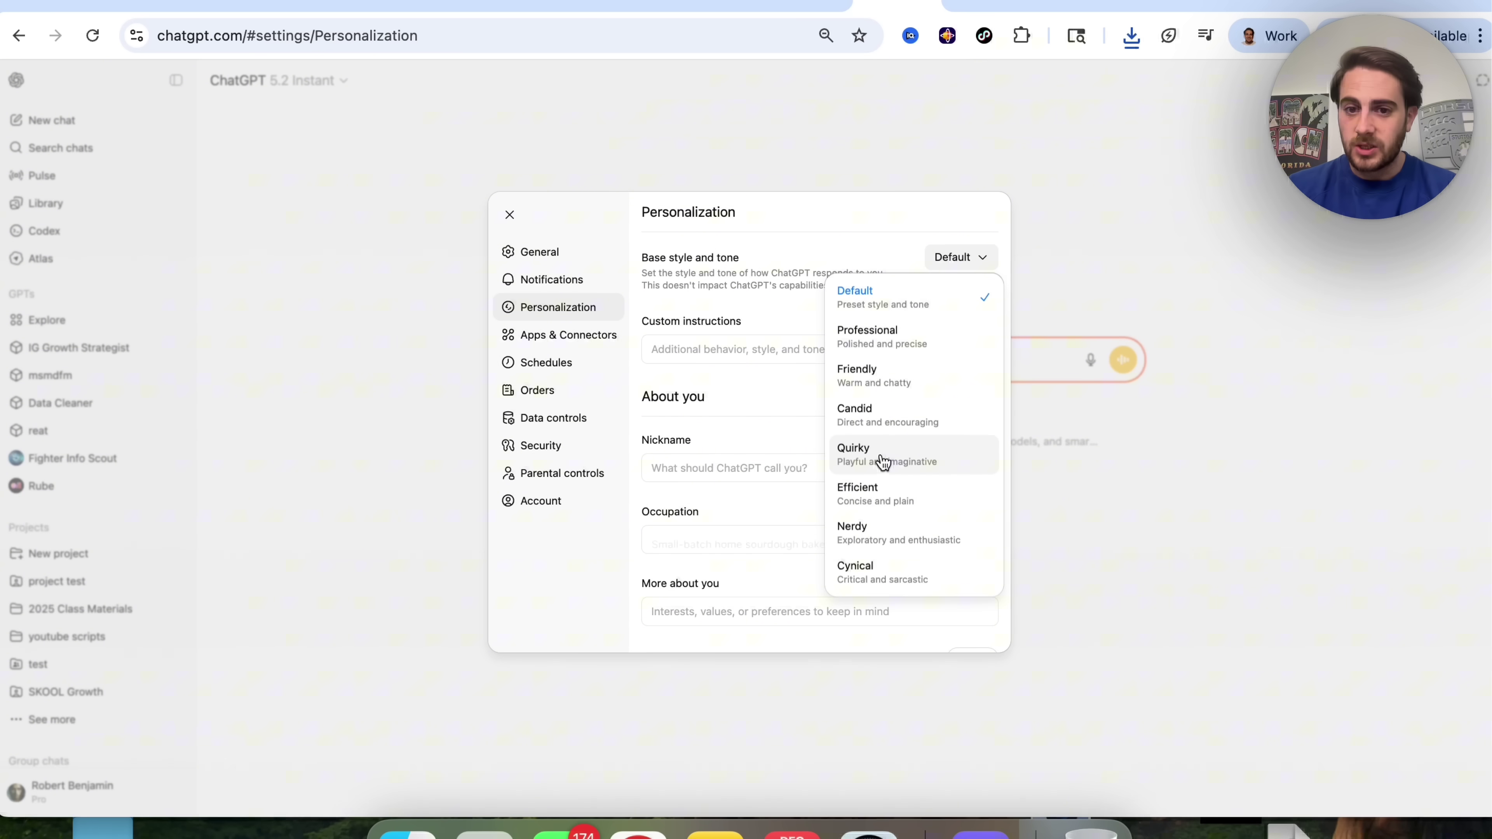
left_click(785, 298)
scroll(785, 353, "down", 15)
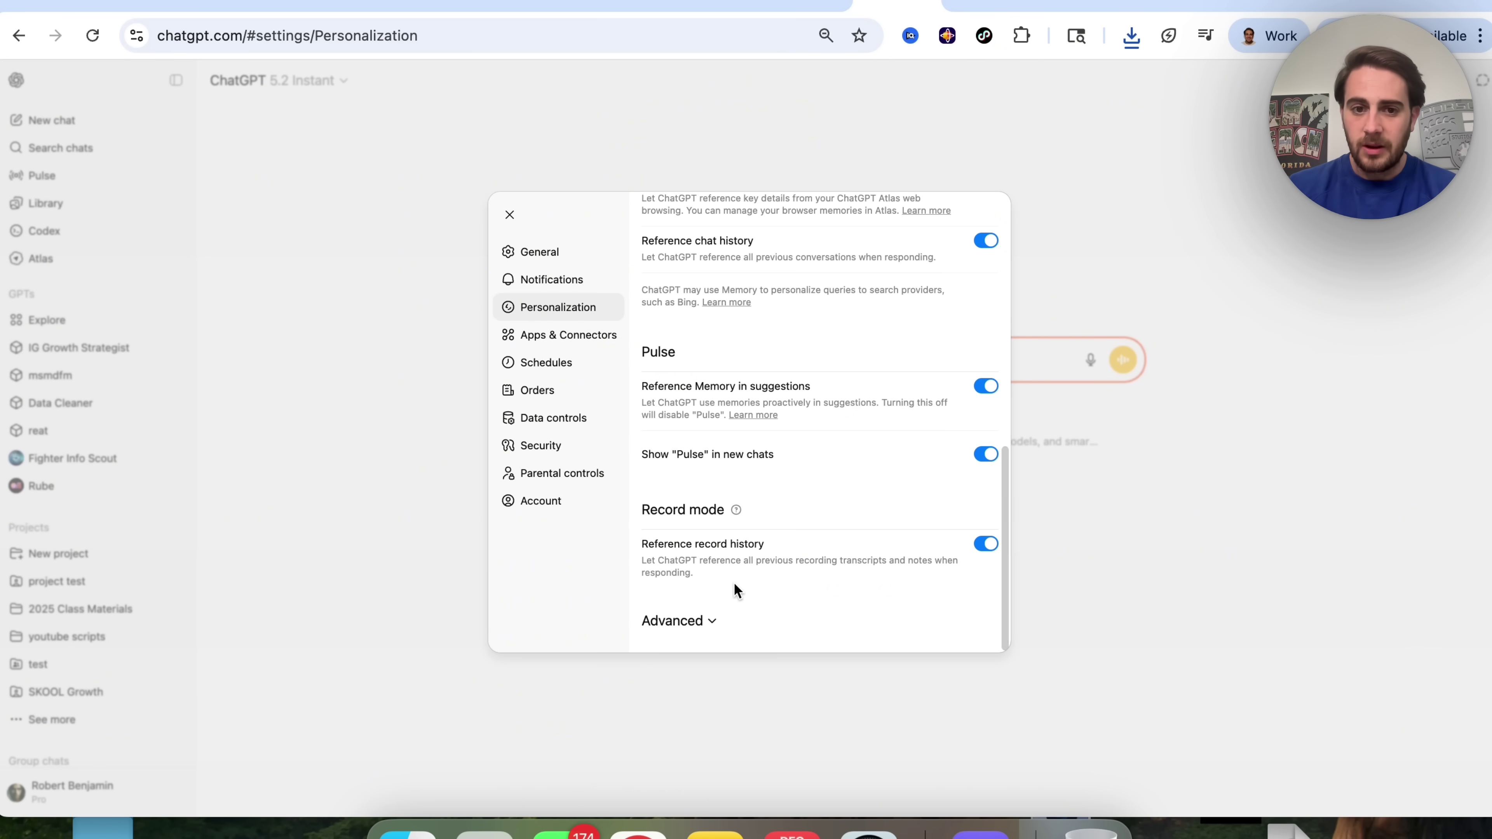
Expand Advanced personalization, select the Connector search description, then view Apps & Connectors with Expedia, Rube, Zapier123 enabled.
left_click(703, 623)
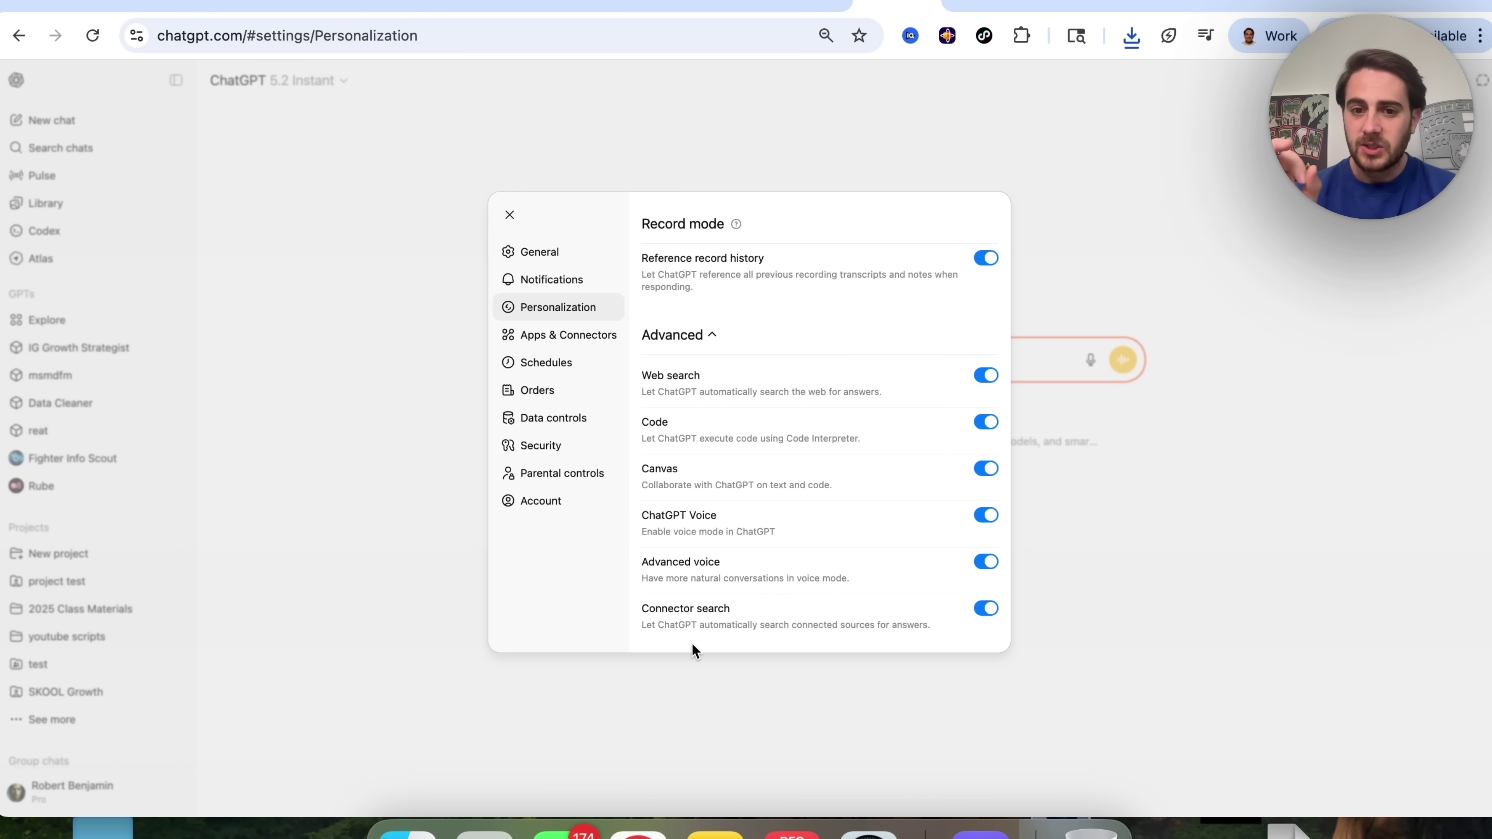
triple_click(668, 625)
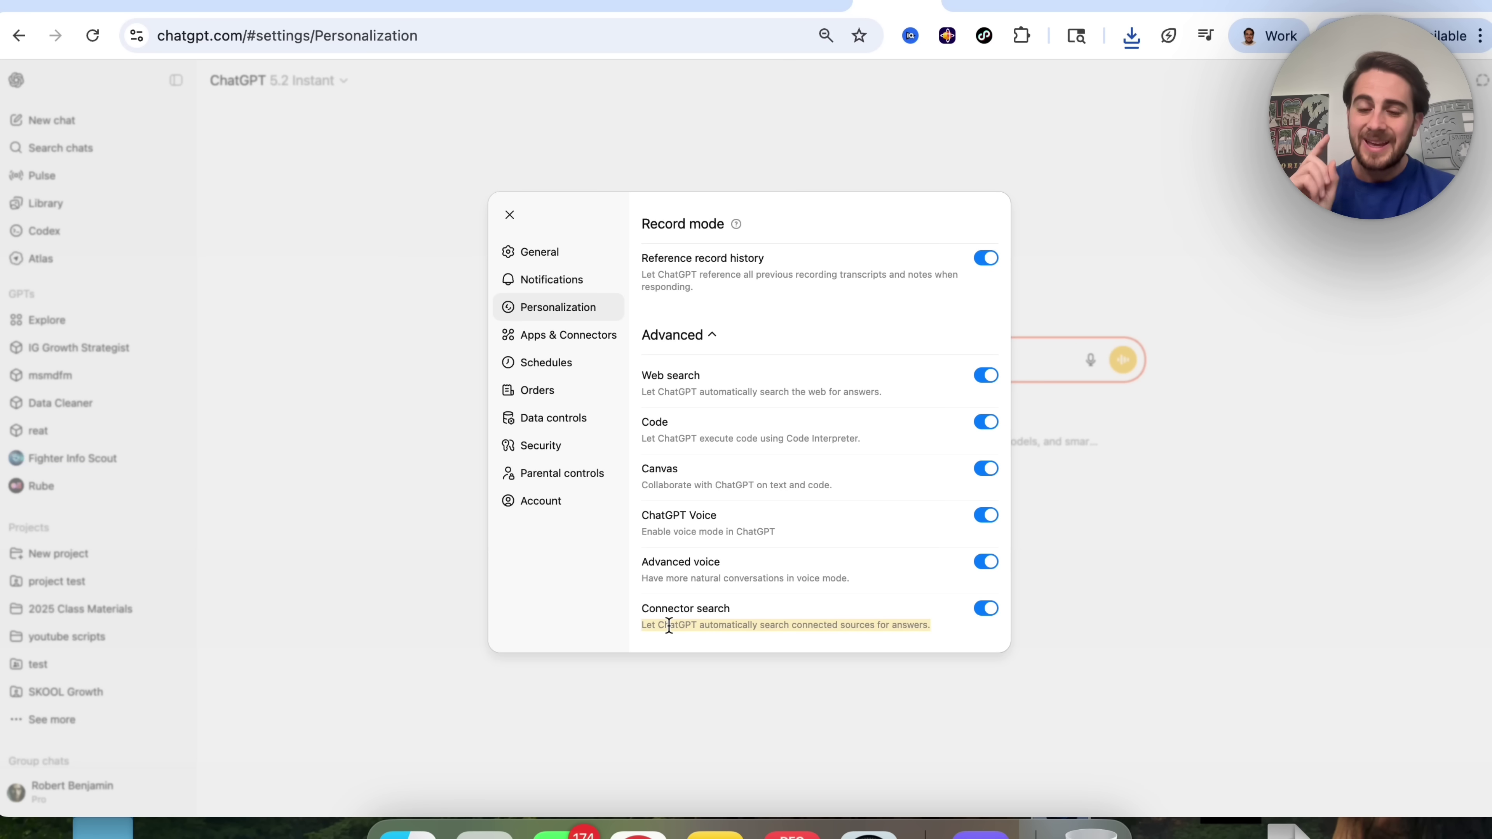
left_click(569, 334)
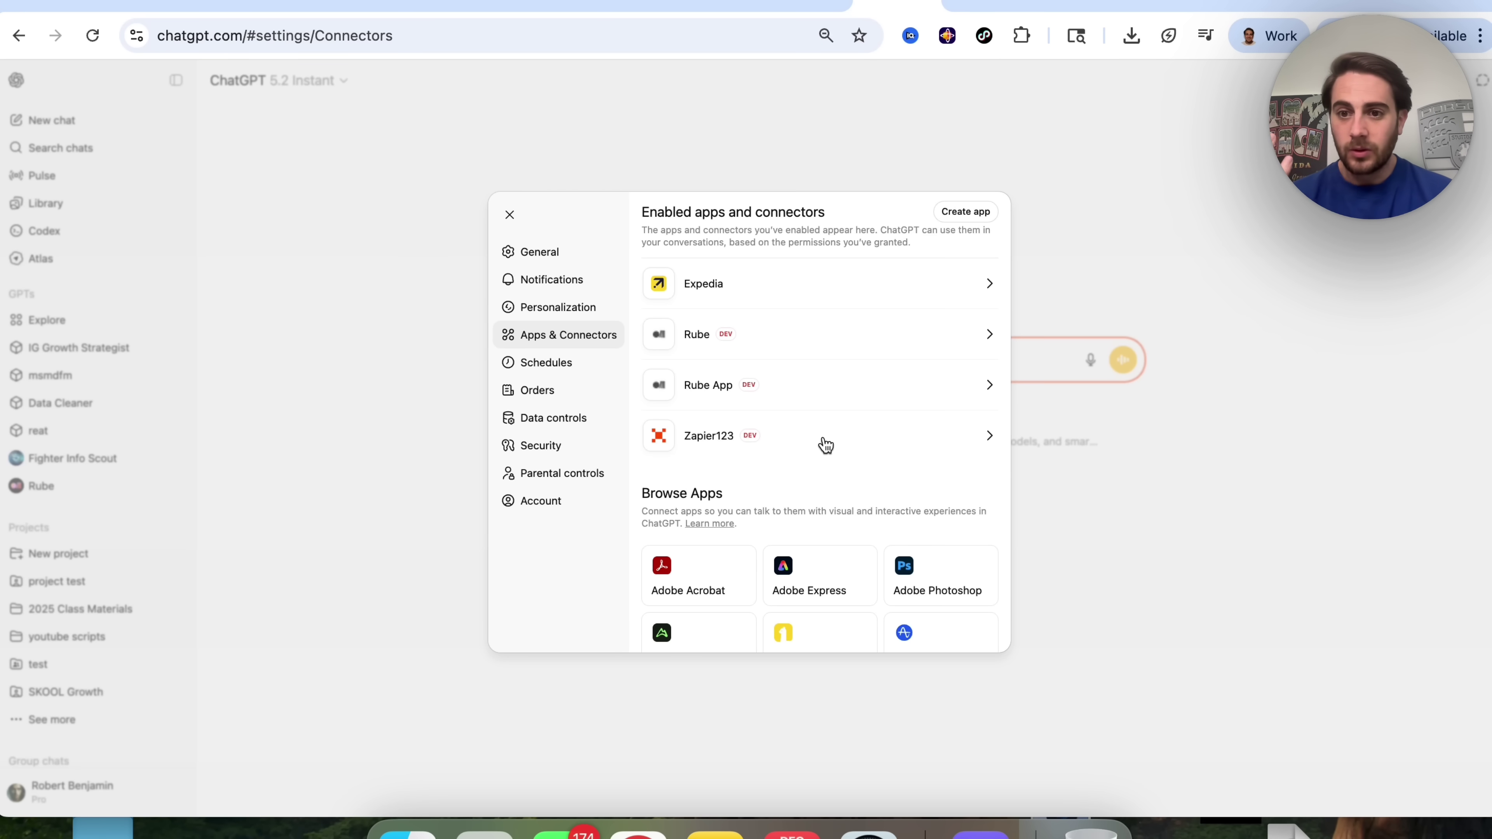
scroll(825, 445, "down", 5)
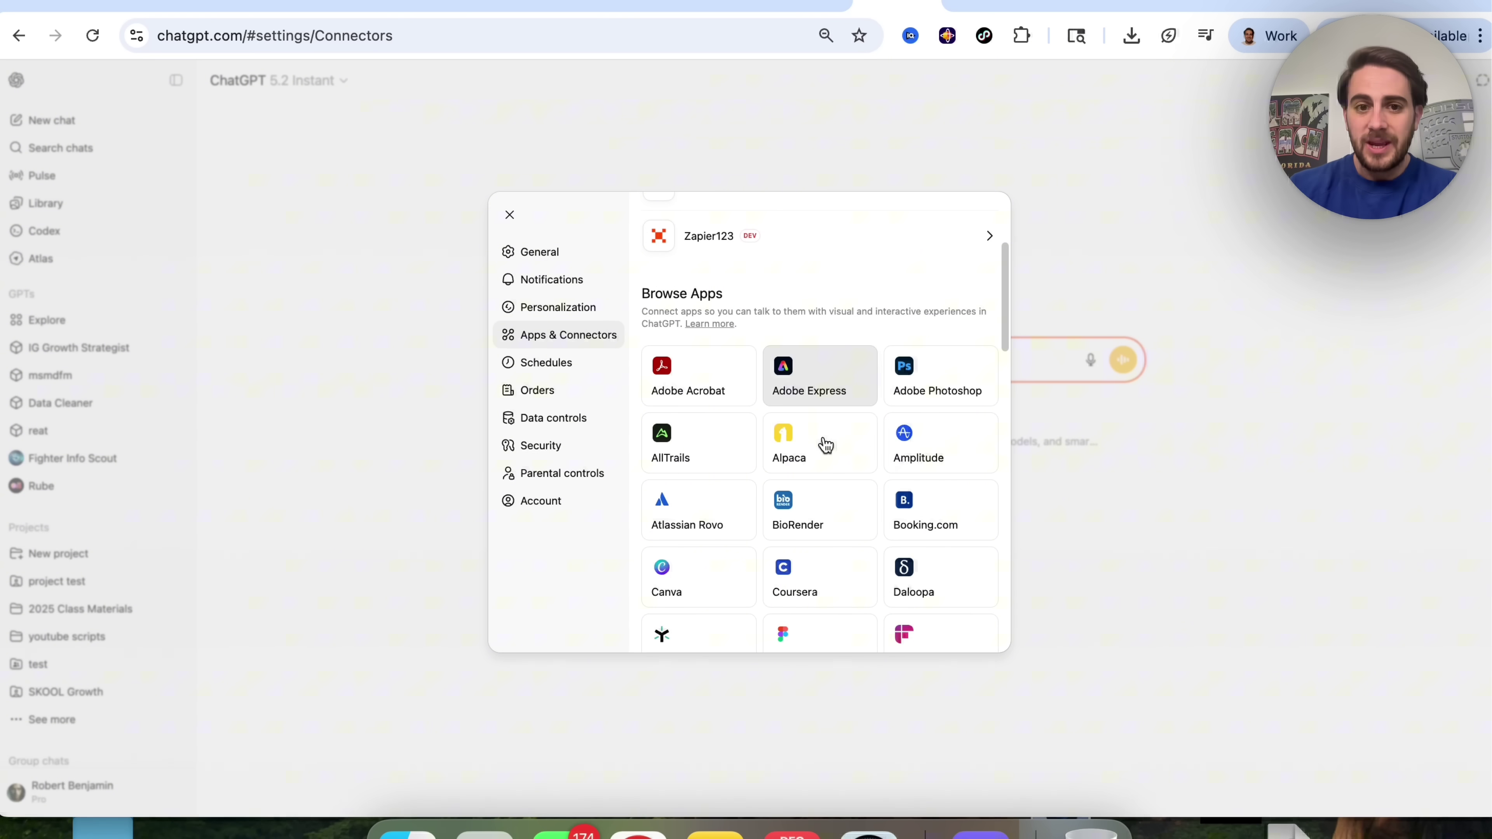
scroll(711, 382, "down", 6)
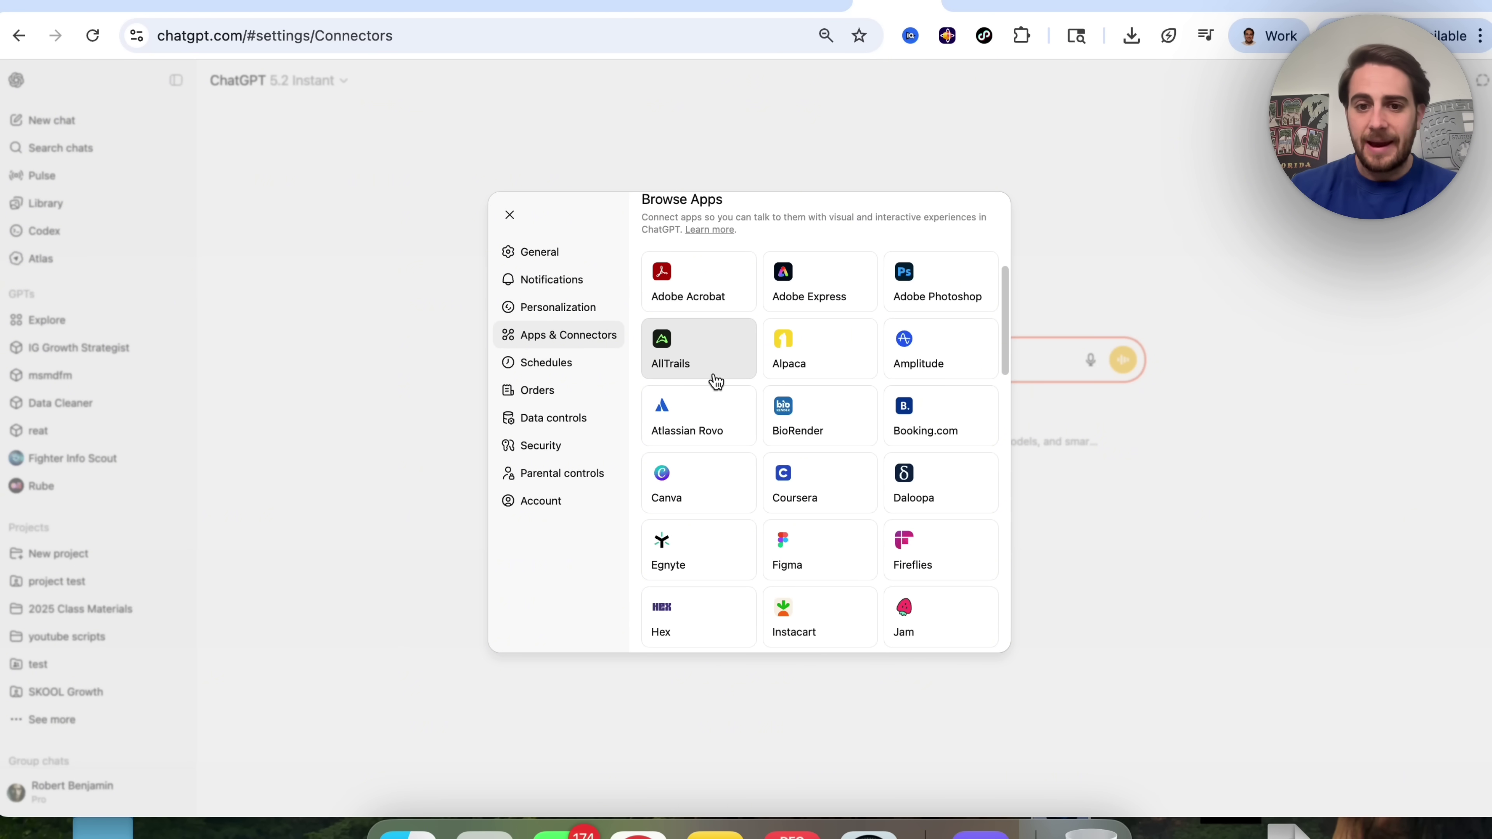
scroll(715, 382, "down", 3)
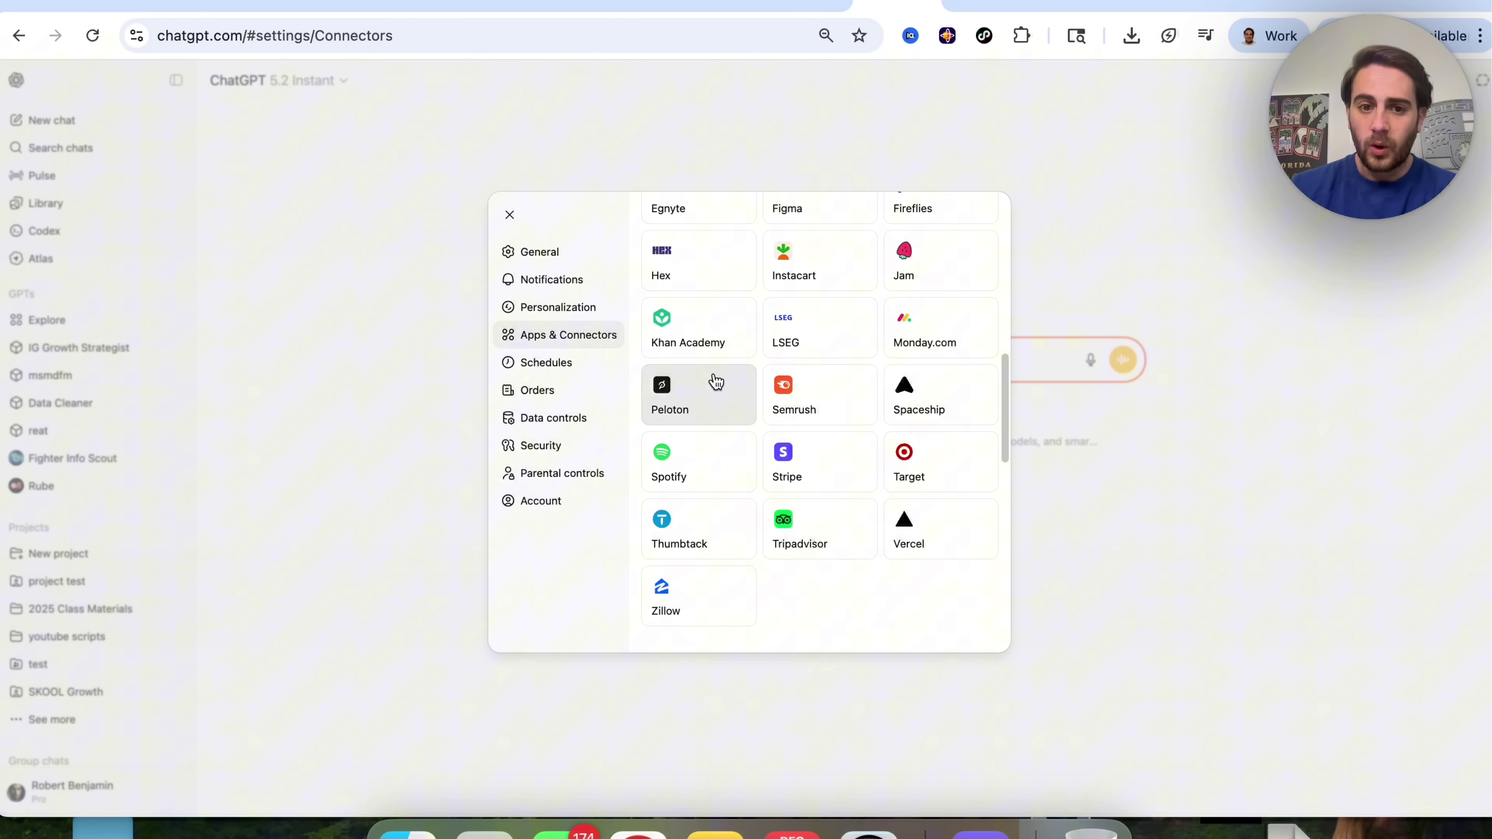
scroll(715, 382, "up", 10)
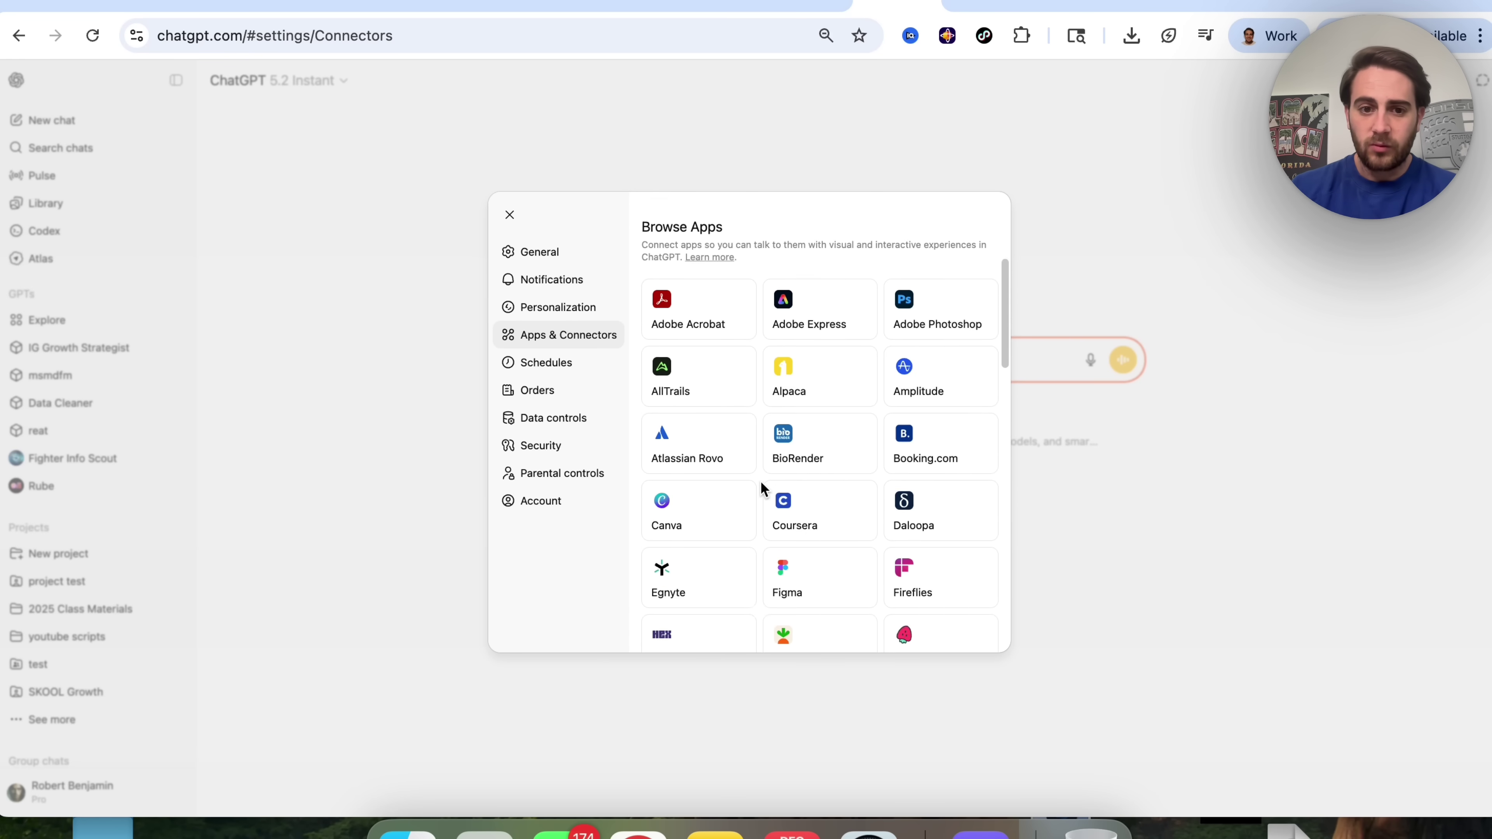
scroll(760, 488, "down", 10)
scroll(780, 421, "up", 15)
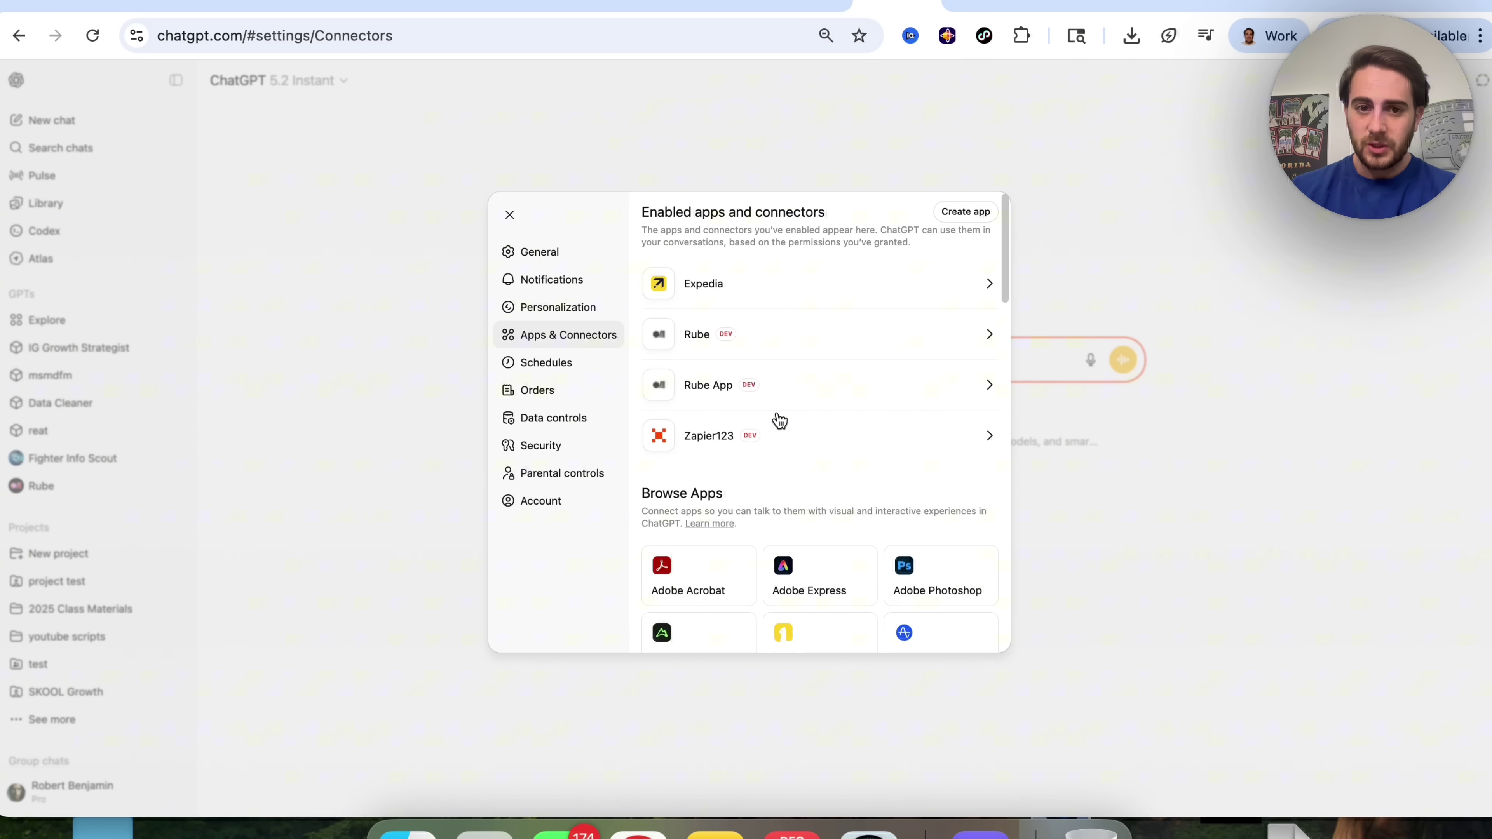
scroll(729, 526, "down", 10)
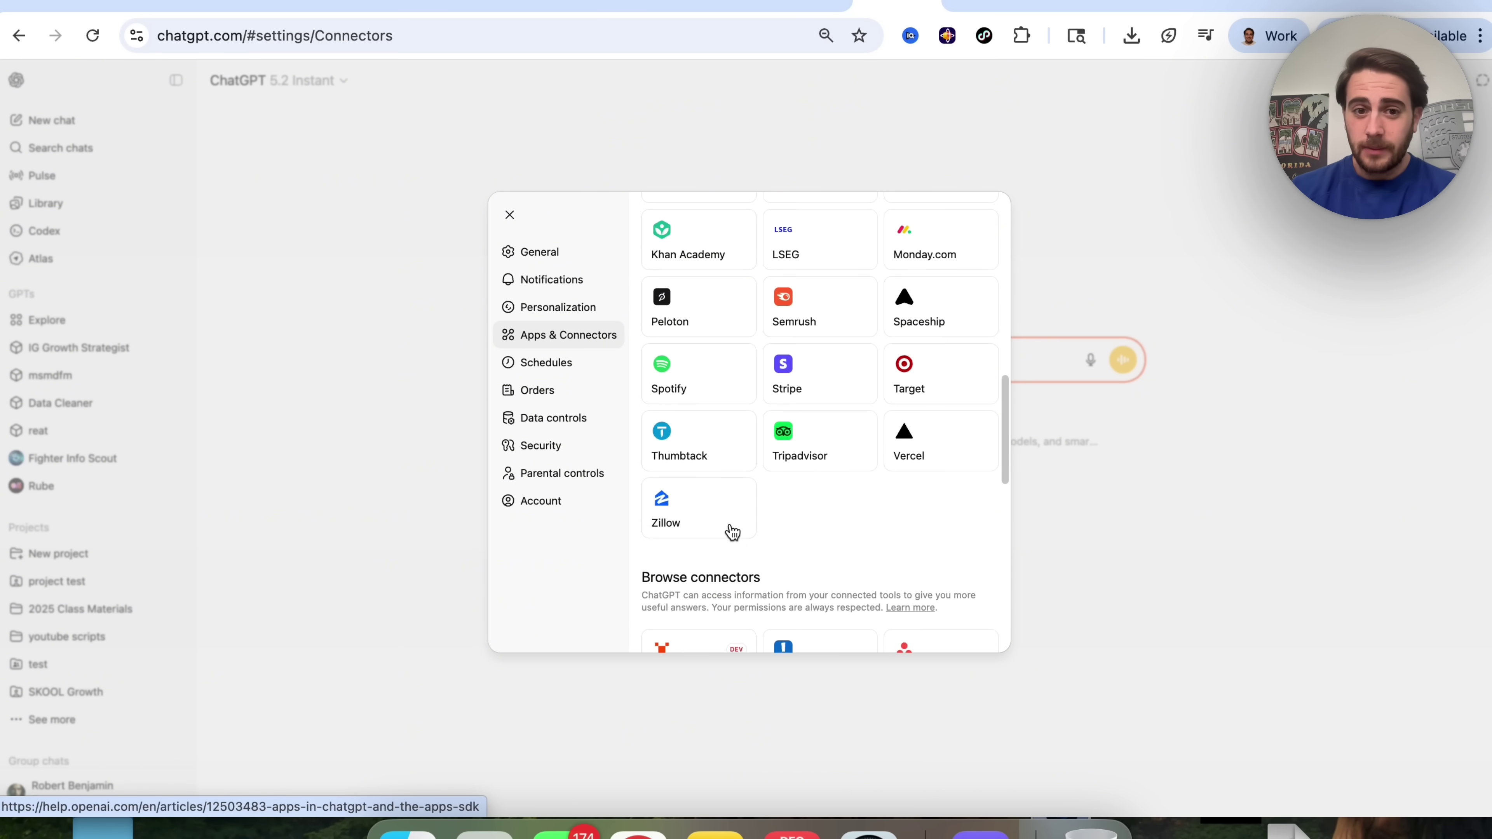
scroll(732, 532, "down", 5)
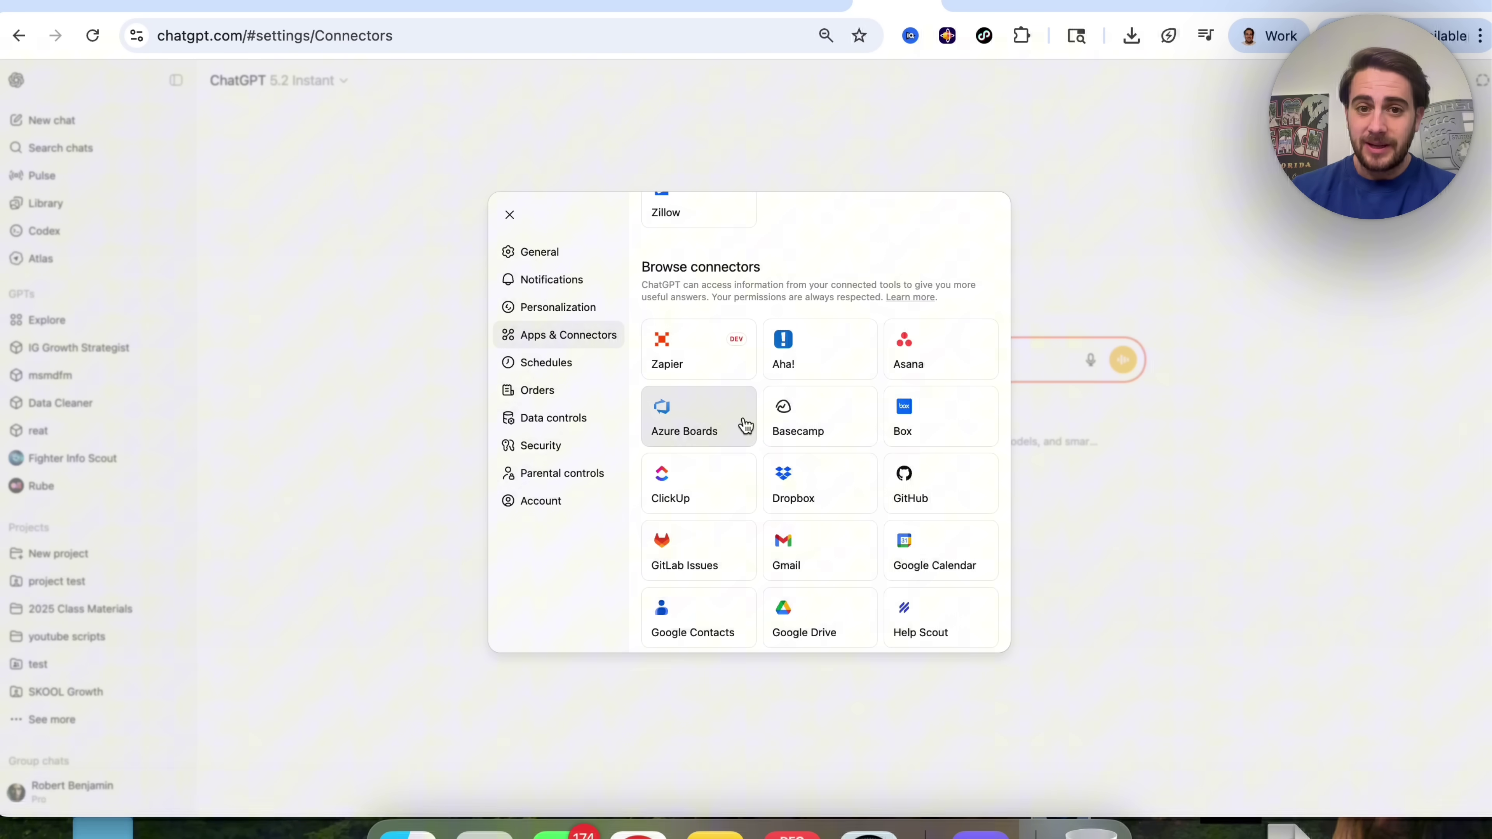
scroll(745, 424, "down", 6)
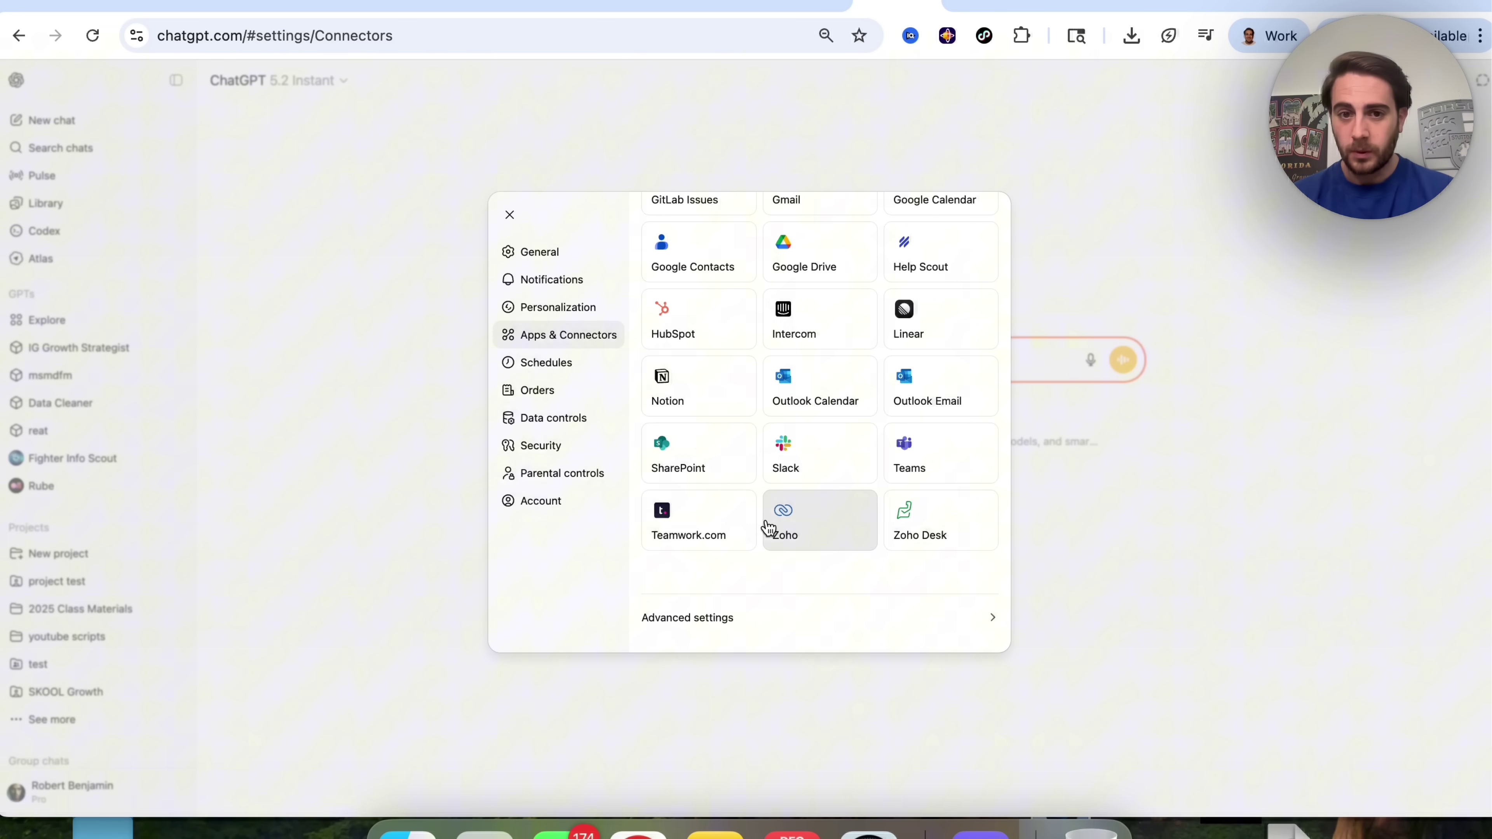
scroll(768, 527, "up", 3)
scroll(768, 552, "up", 5)
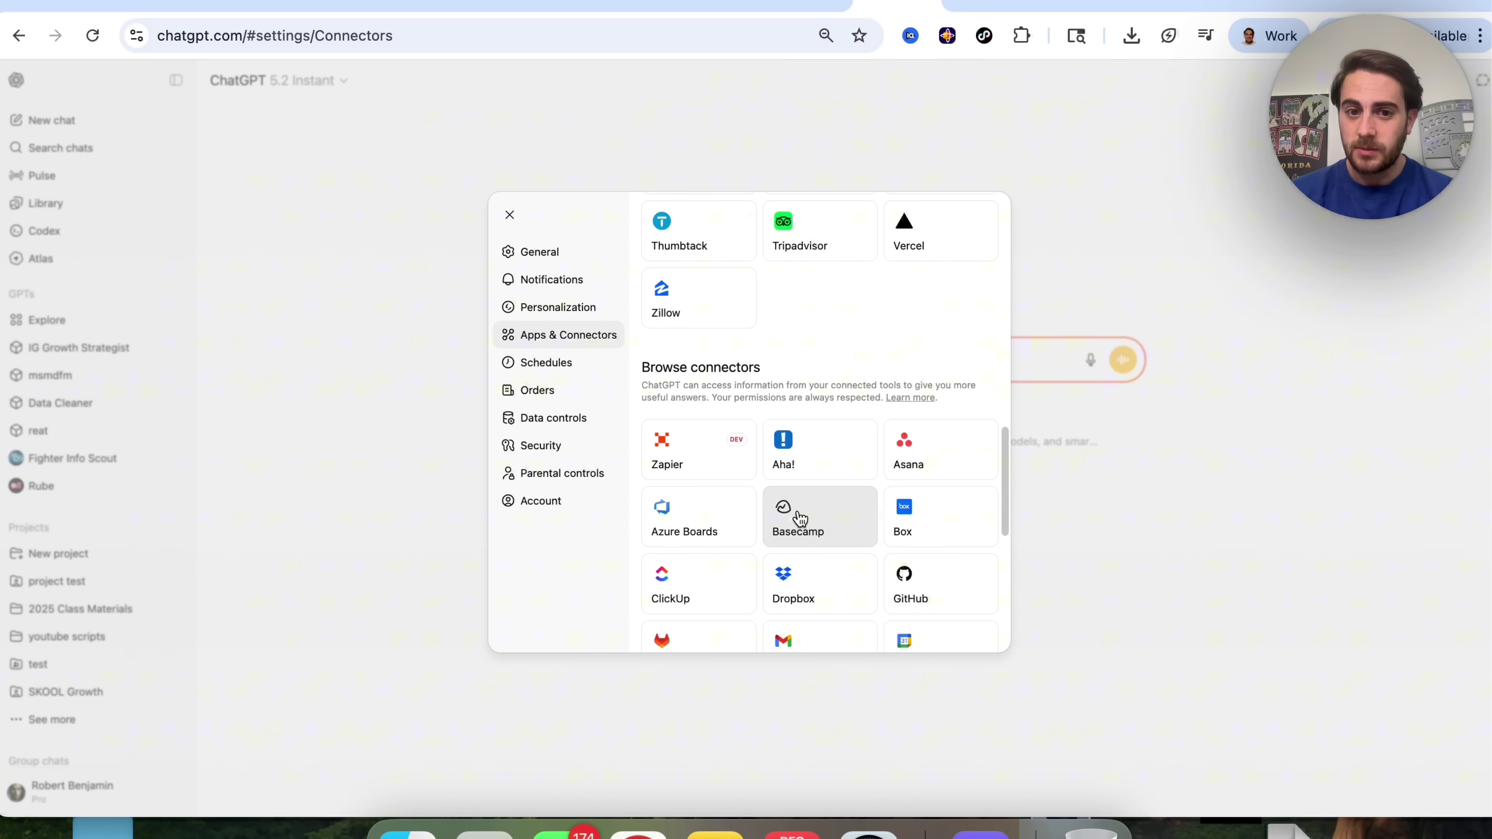
scroll(764, 401, "up", 4)
scroll(764, 401, "up", 10)
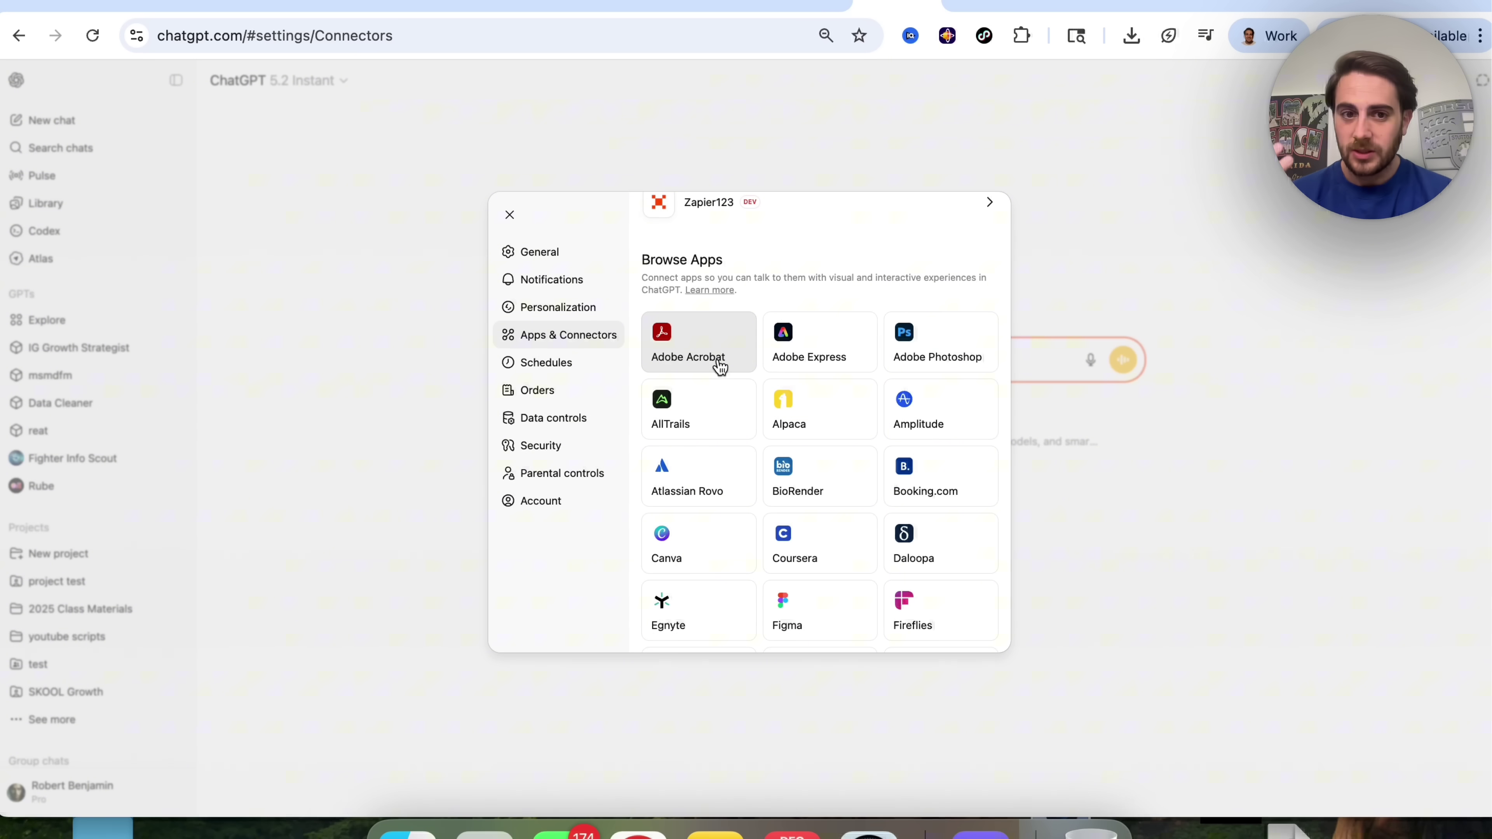
Look at the Security settings, return to Apps & Connectors, then close Settings.
left_click(576, 446)
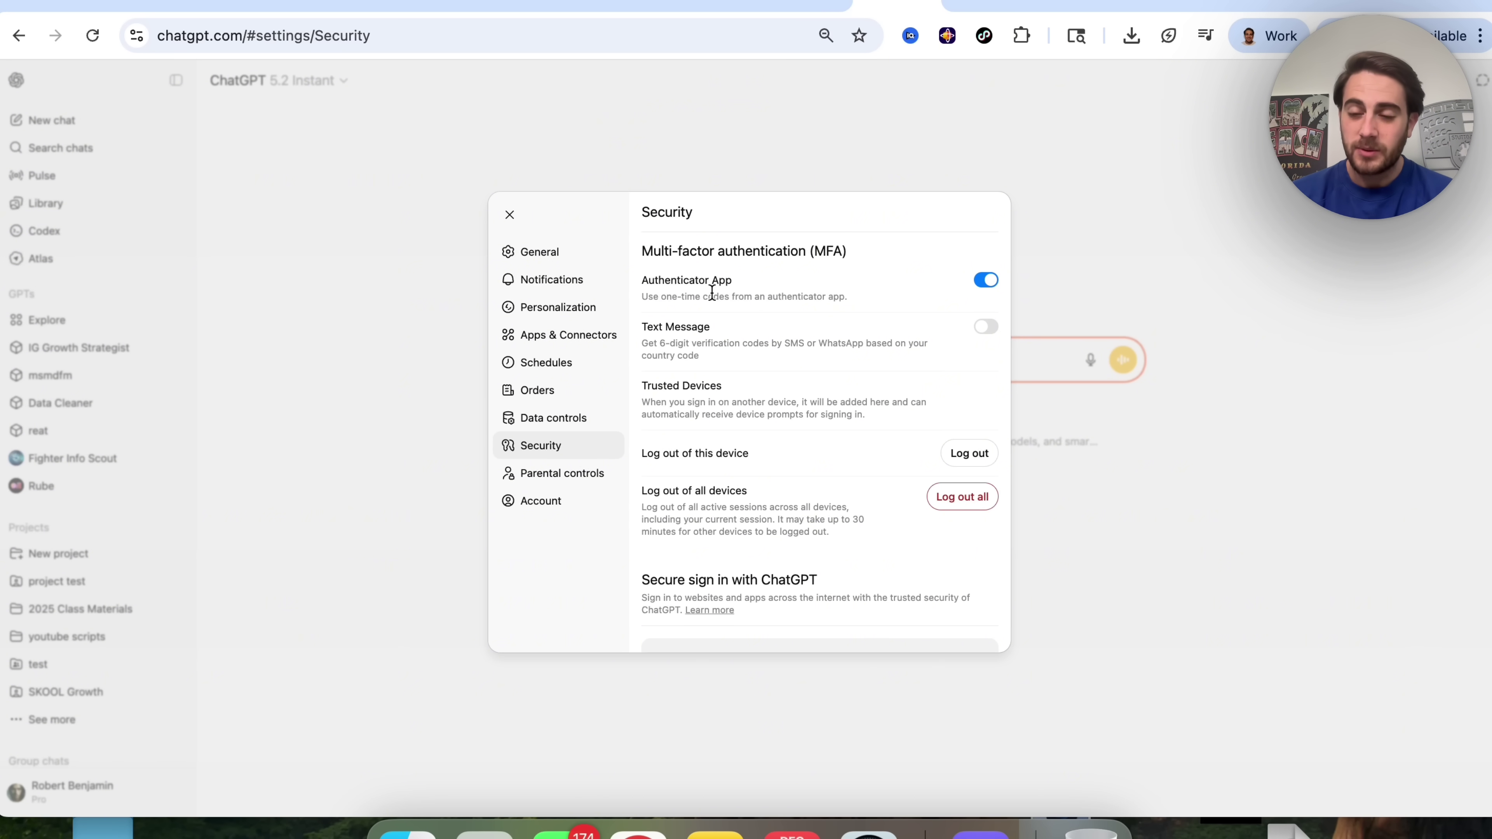
left_click(598, 334)
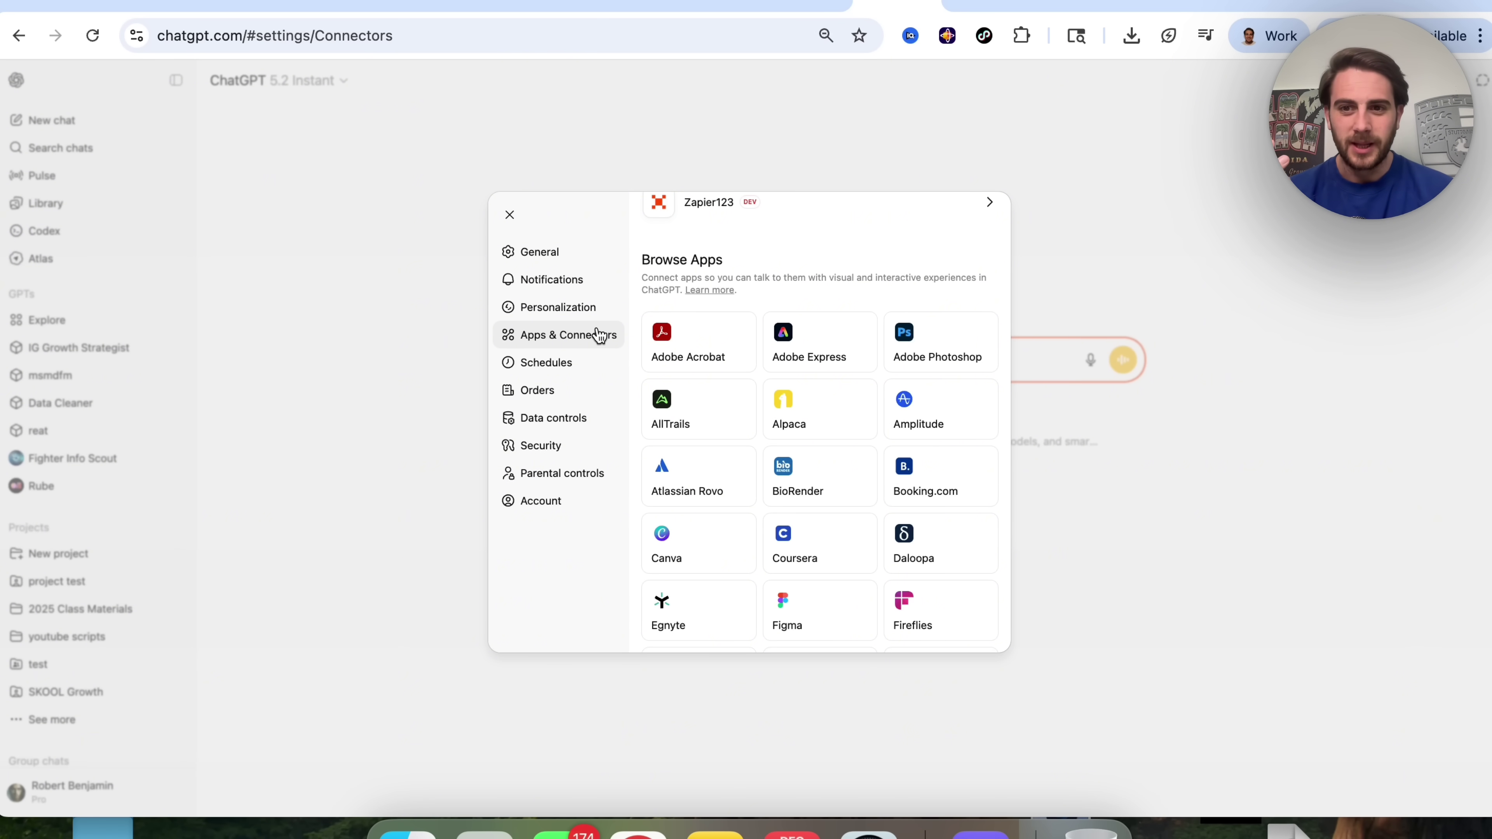
left_click(509, 216)
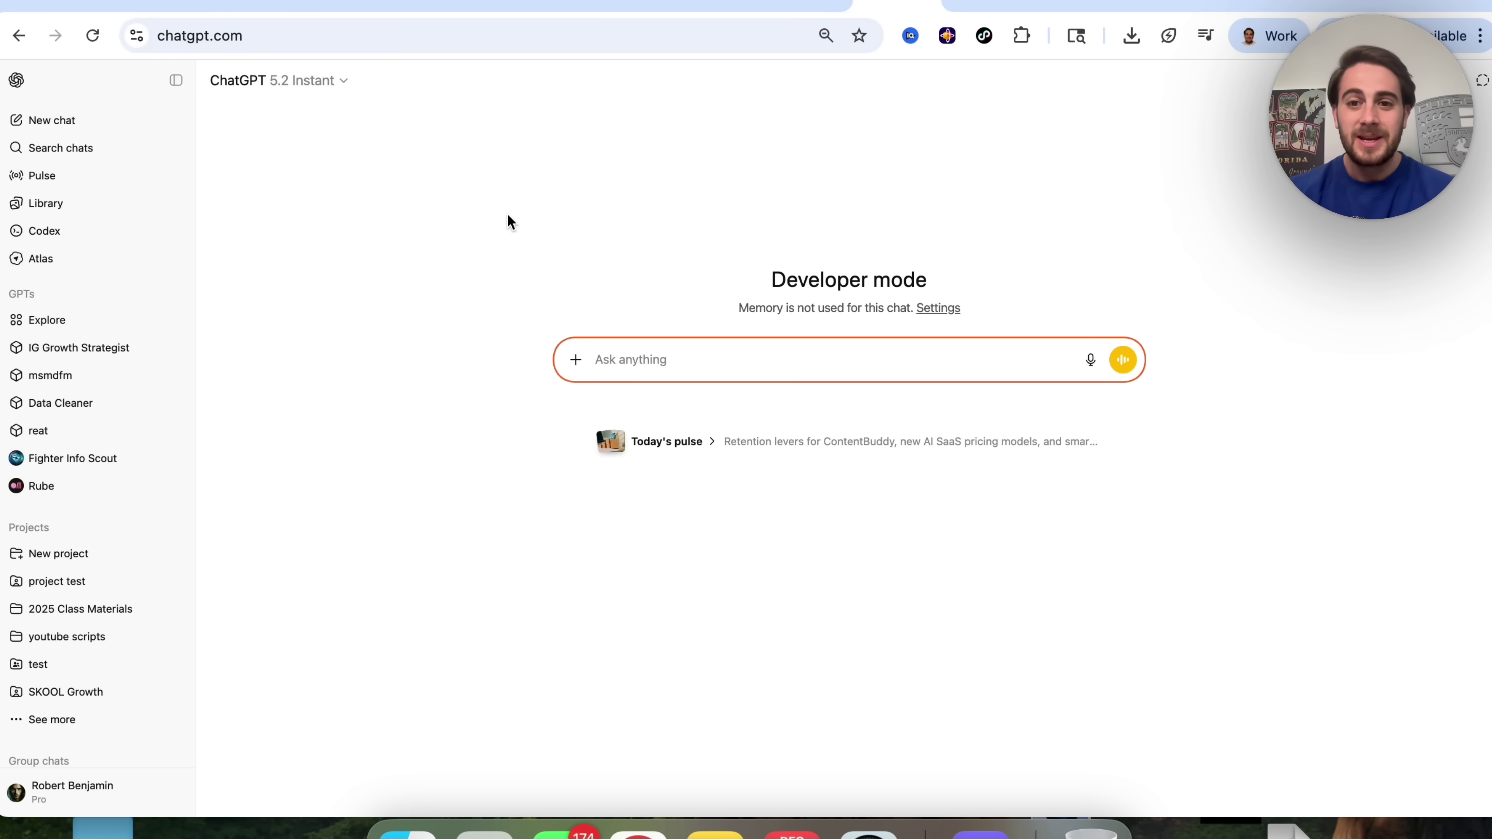
Turn off Developer mode in the Apps & Connectors advanced settings and close Settings.
left_click(53, 793)
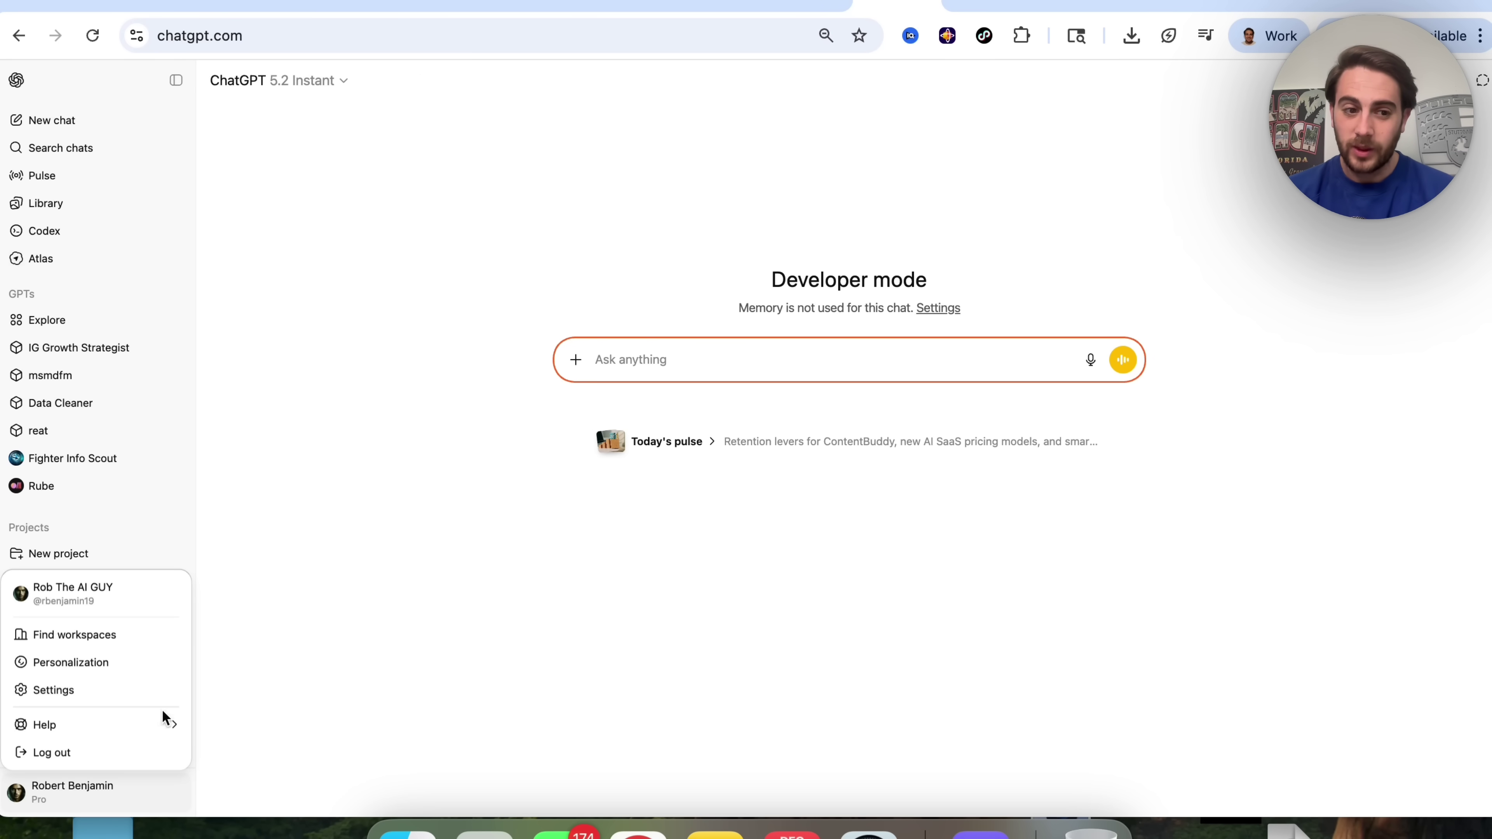
left_click(123, 692)
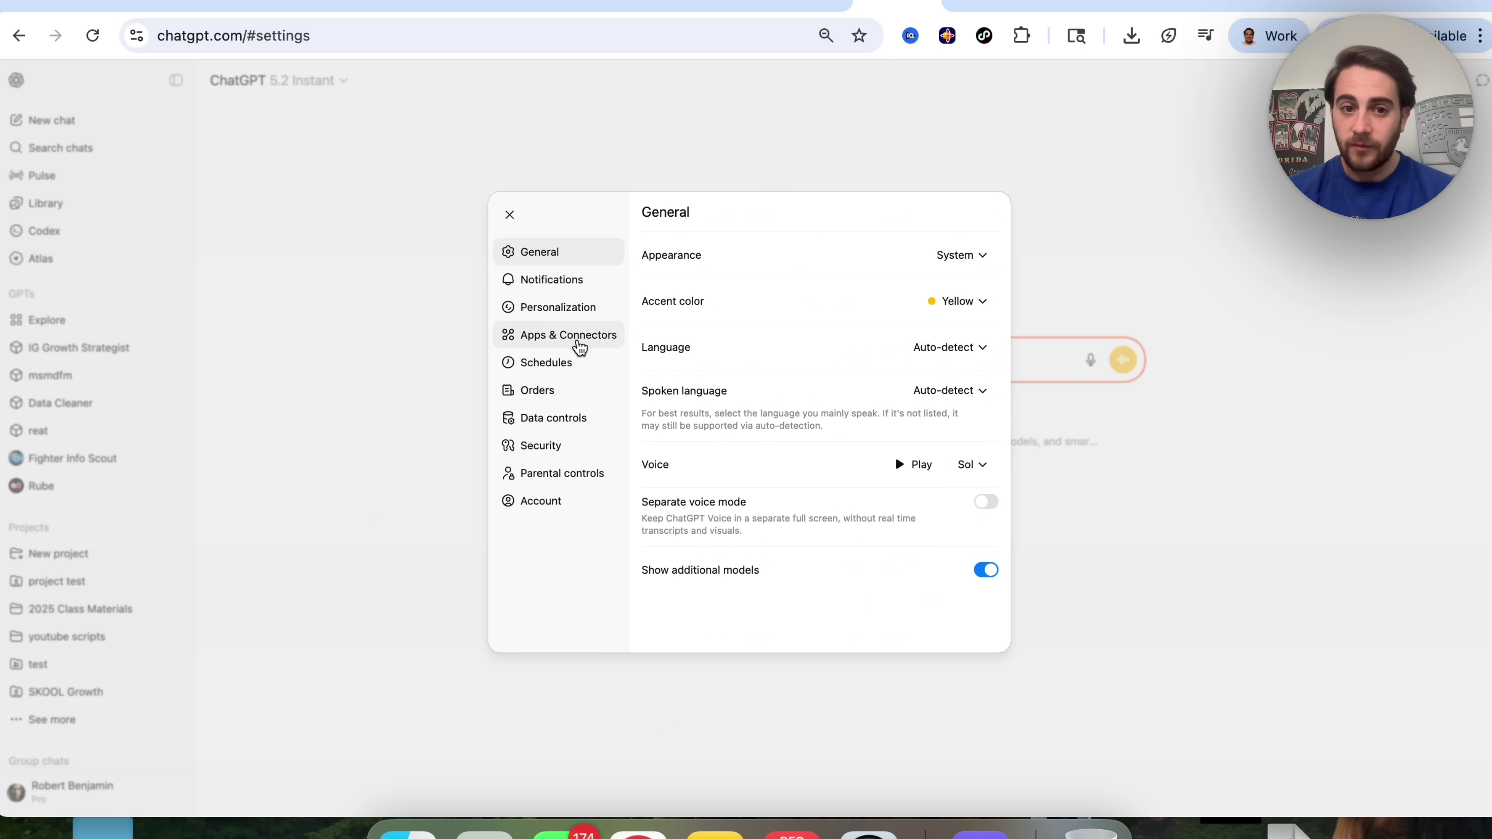
left_click(568, 335)
scroll(791, 448, "down", 5)
scroll(791, 450, "down", 5)
left_click(886, 620)
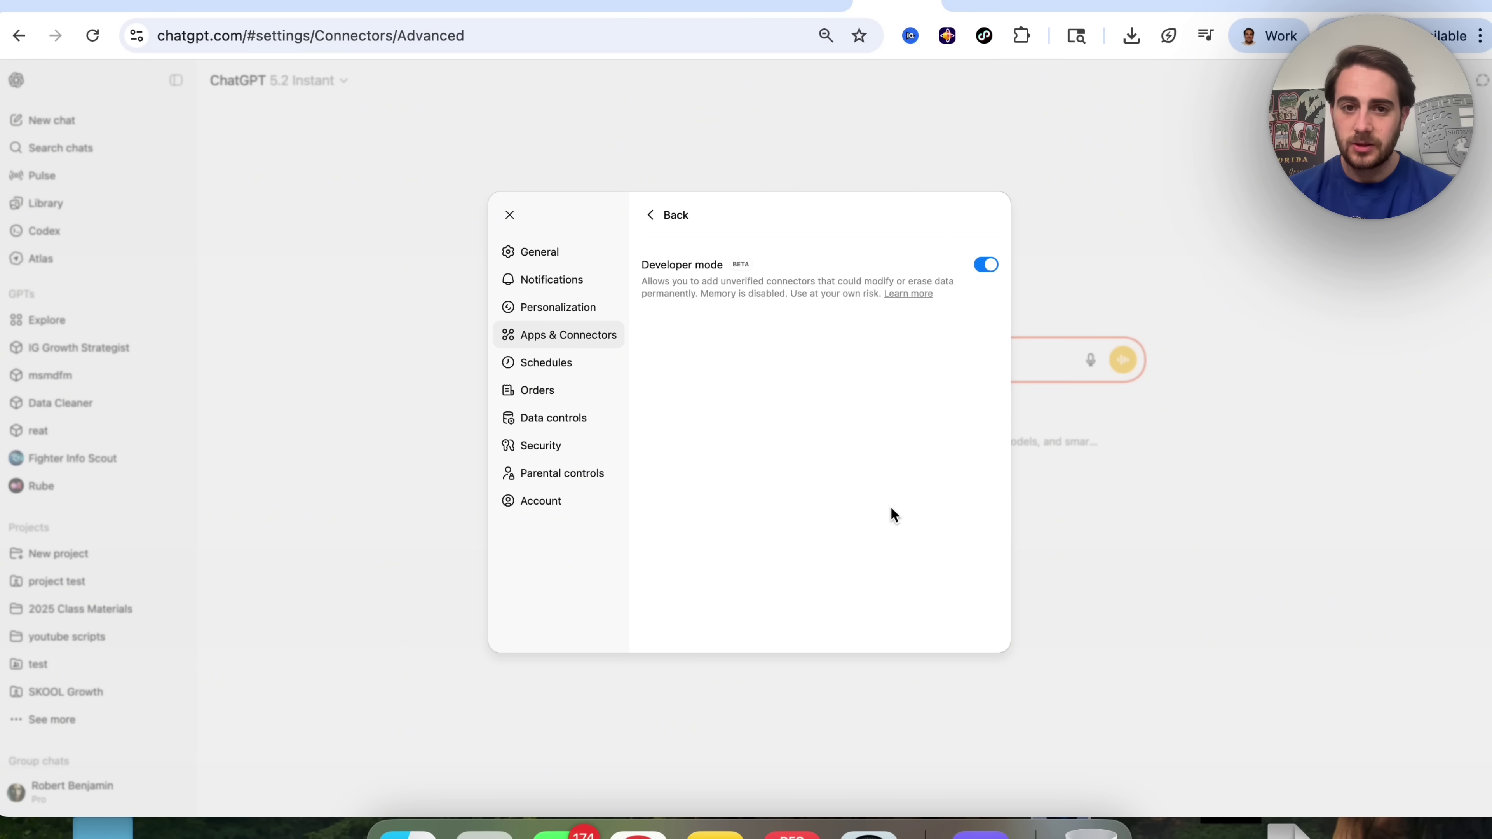
left_click(986, 265)
left_click(1080, 234)
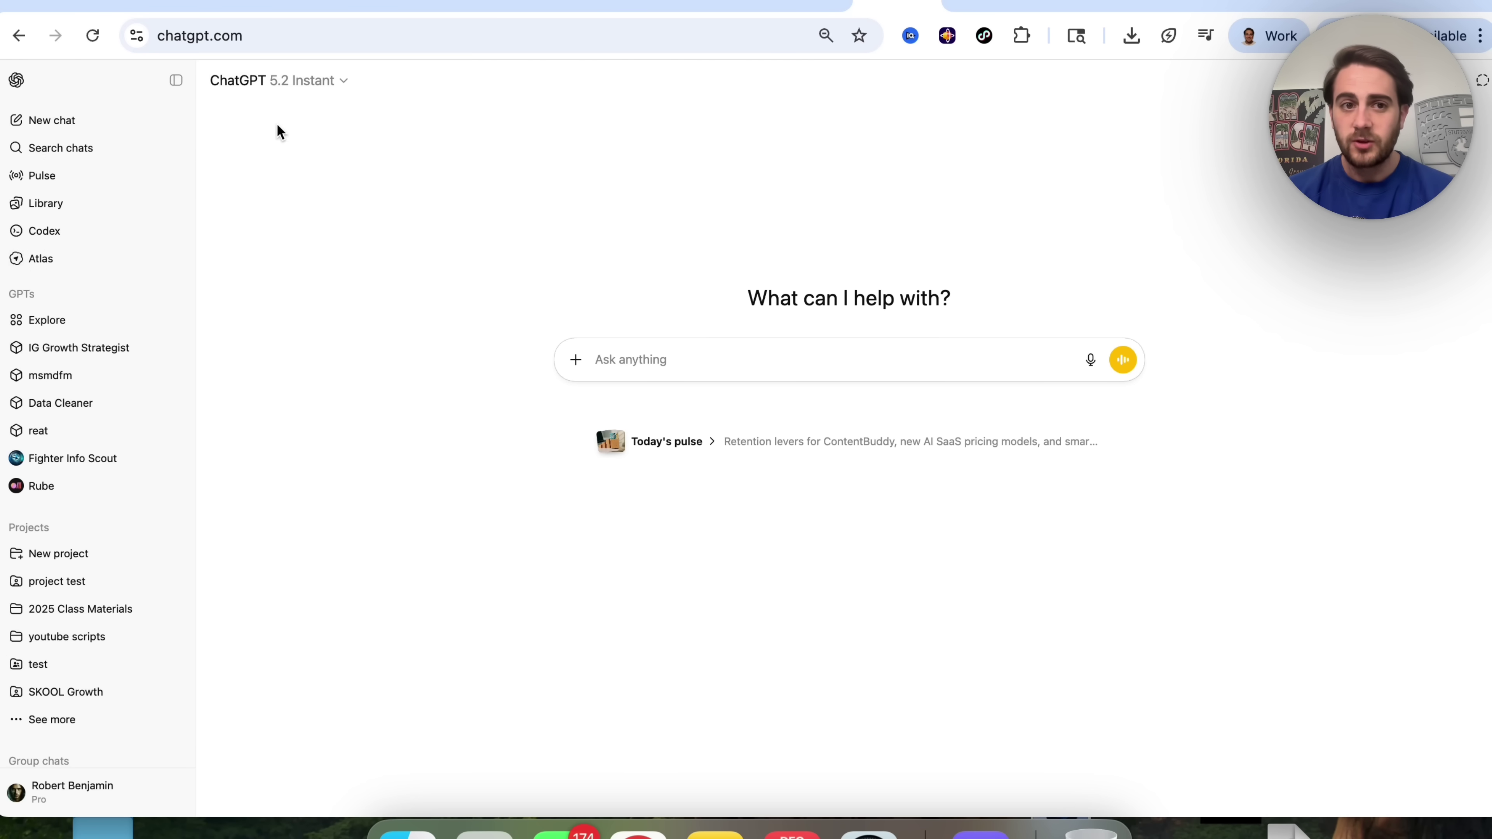
Switch to Shopping research and request a brand-new 2020–2024 Rolex Datejust in 28mm or 26mm.
left_click(576, 360)
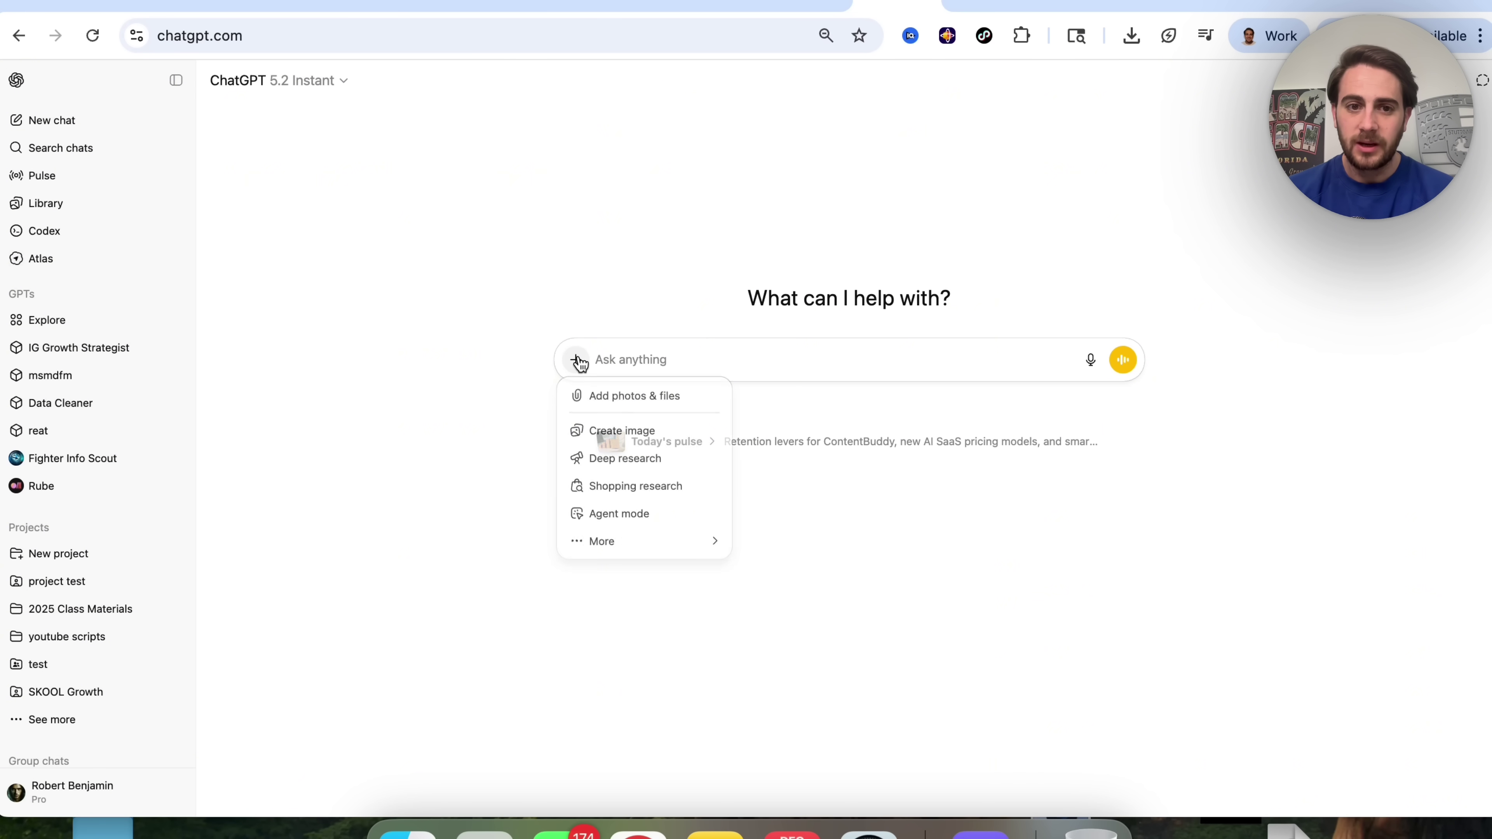
left_click(607, 487)
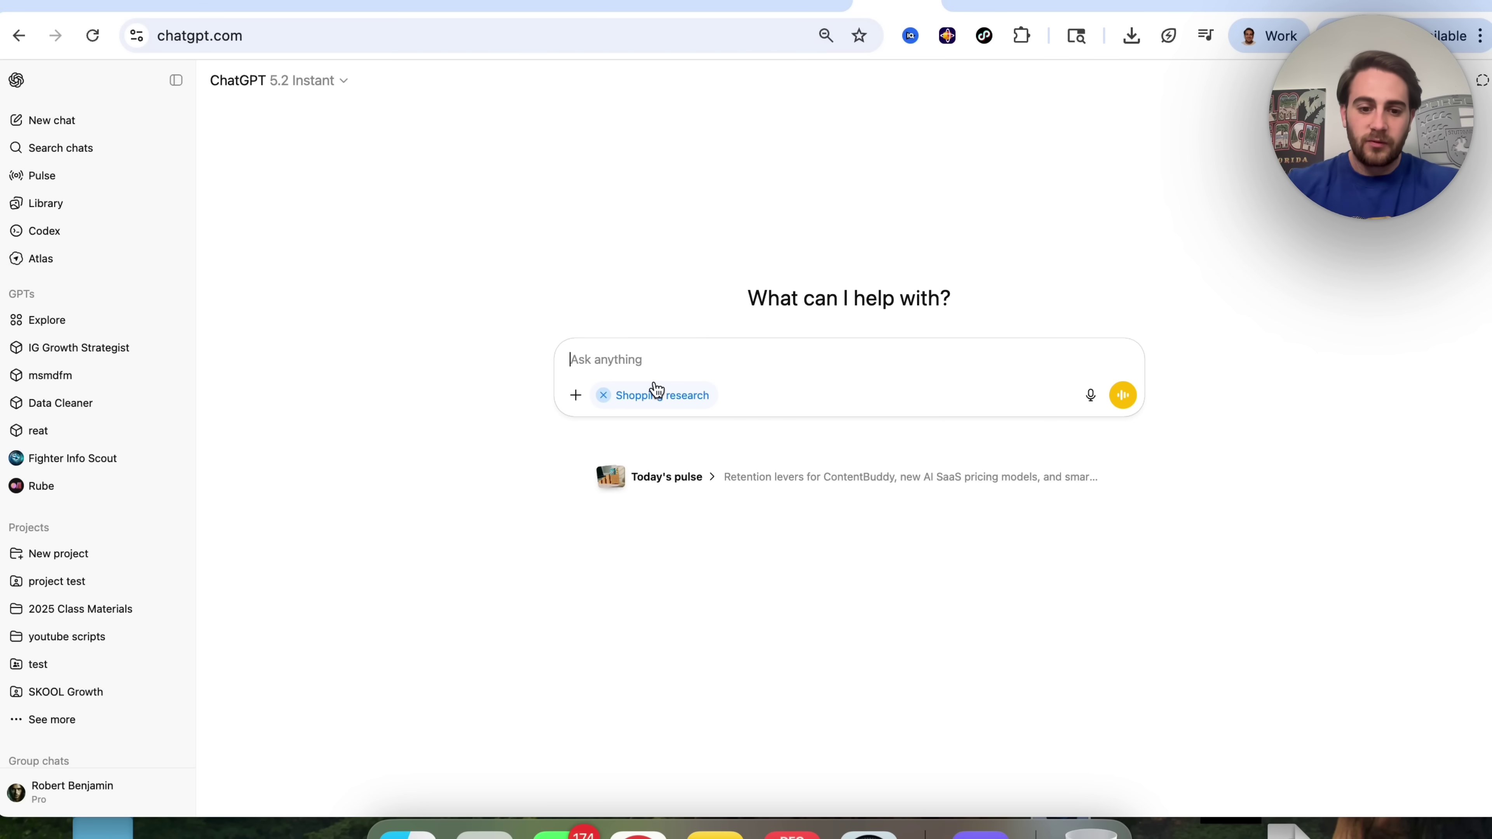
type("I am looking to buy my fiance")
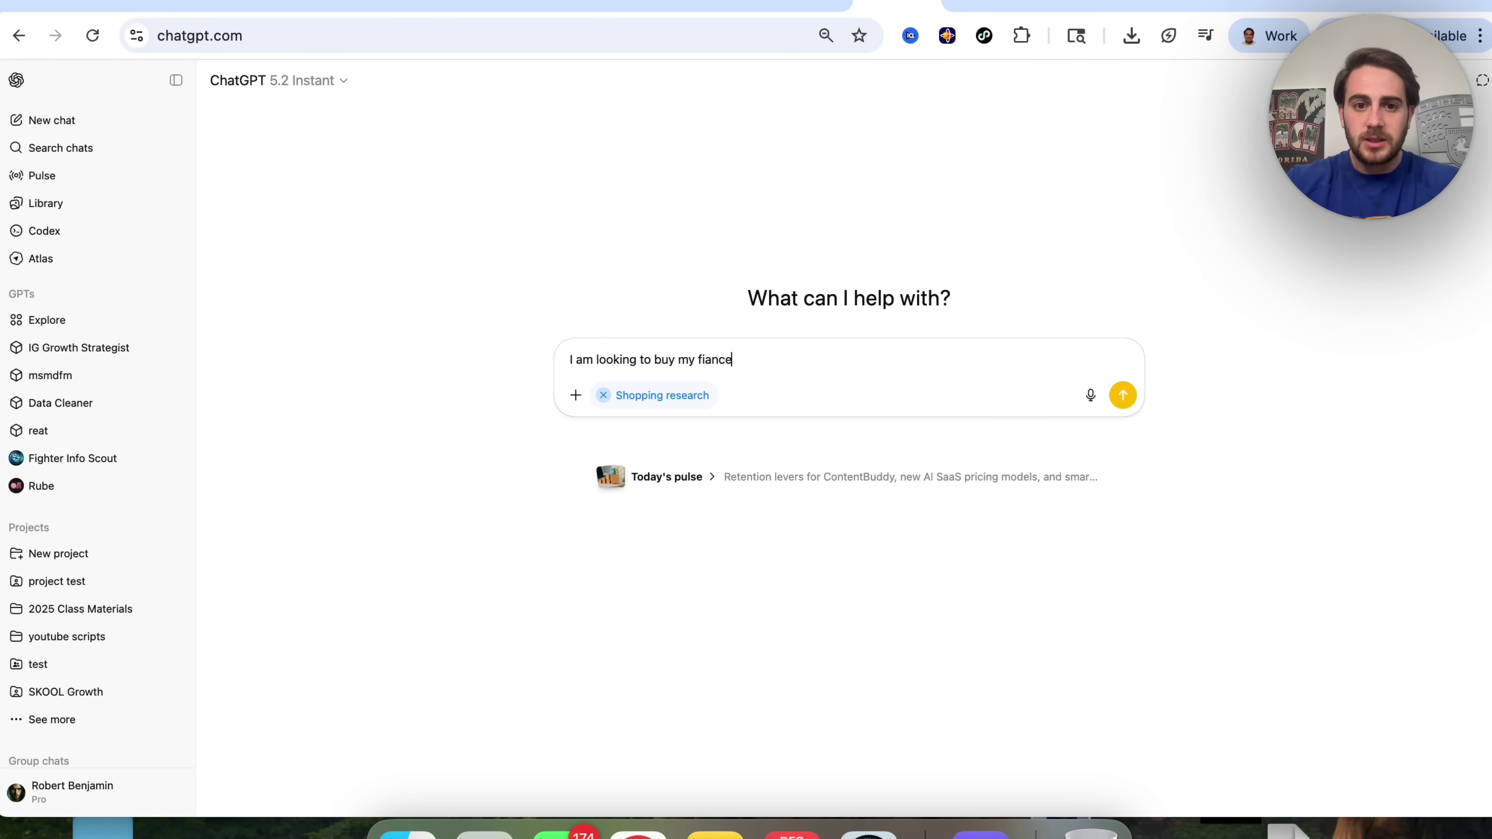
type(" a rolex datejust 2020")
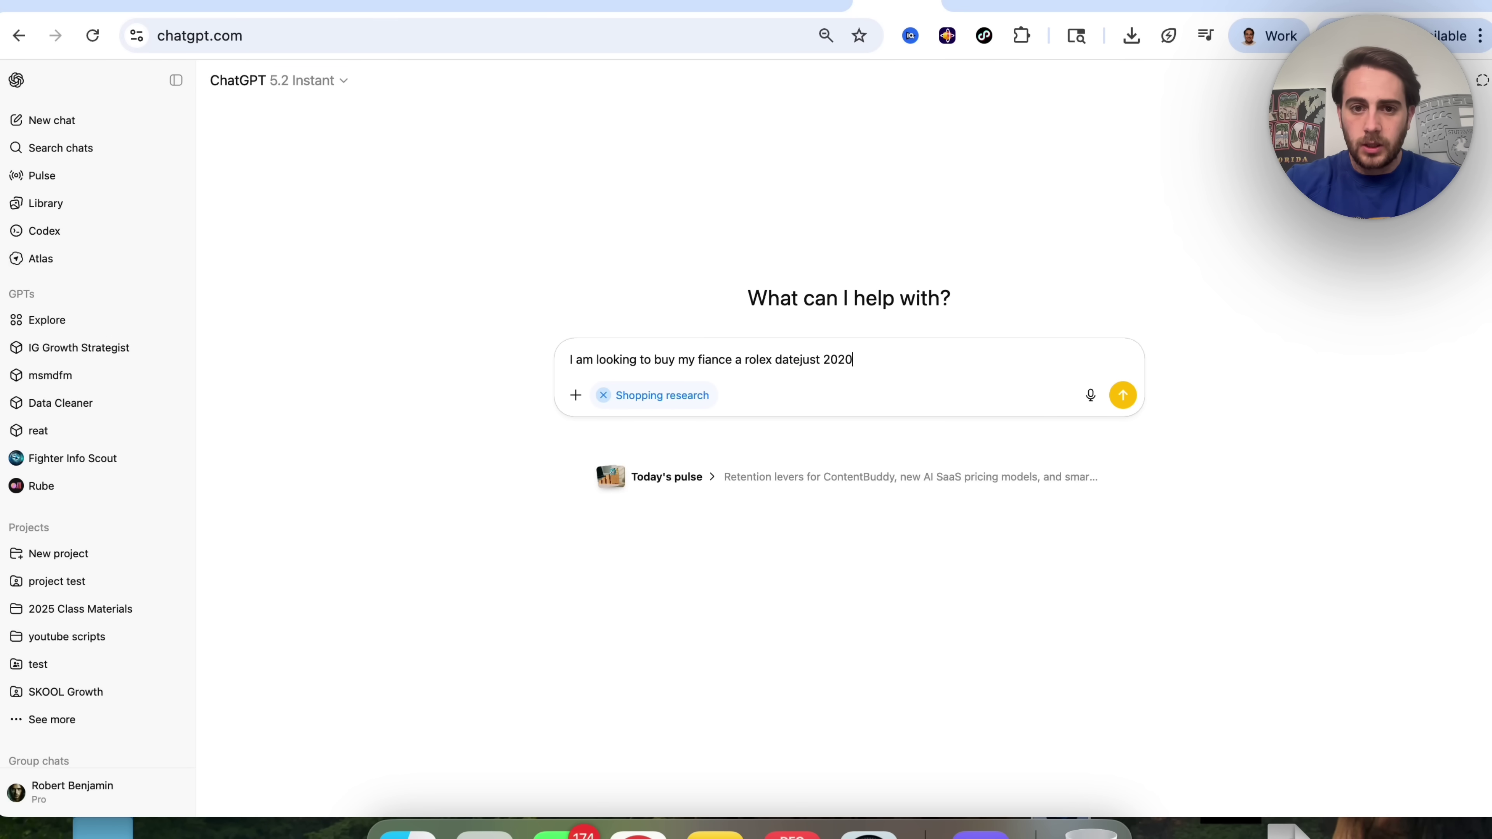
type("-2024 - I want the si")
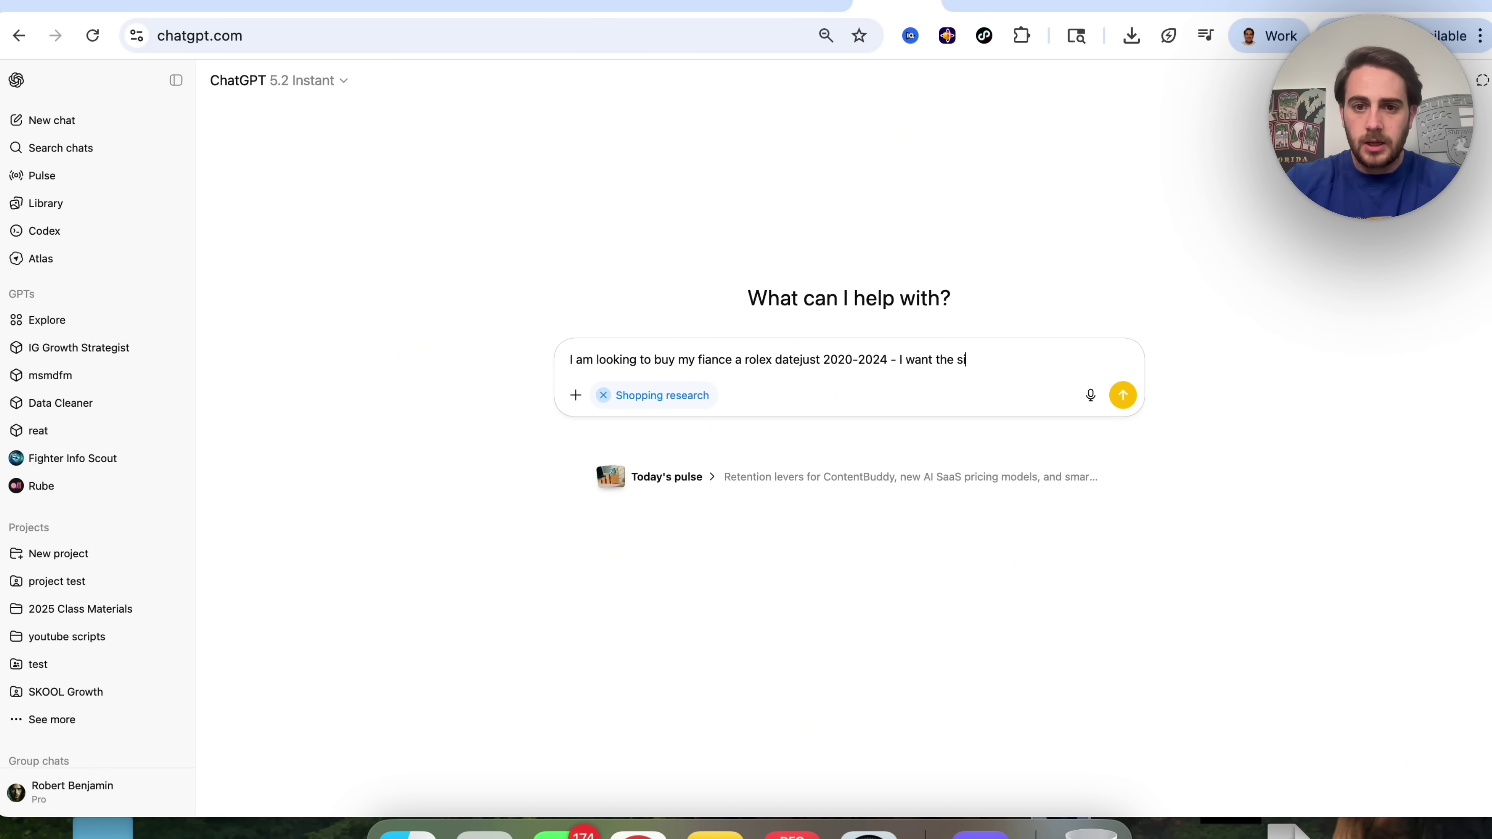
type("ze to be 28m")
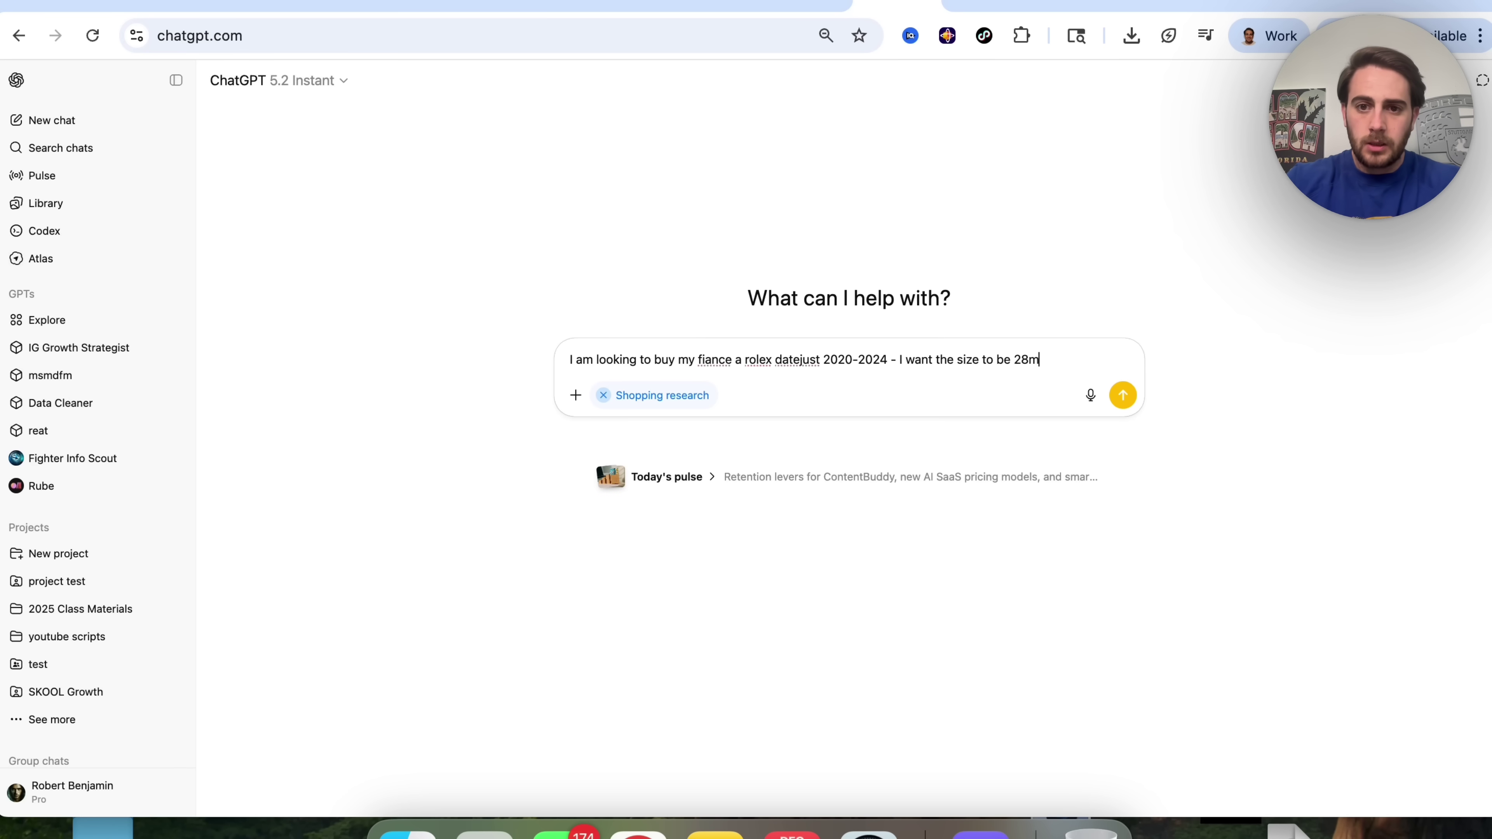
type("m or 26mm")
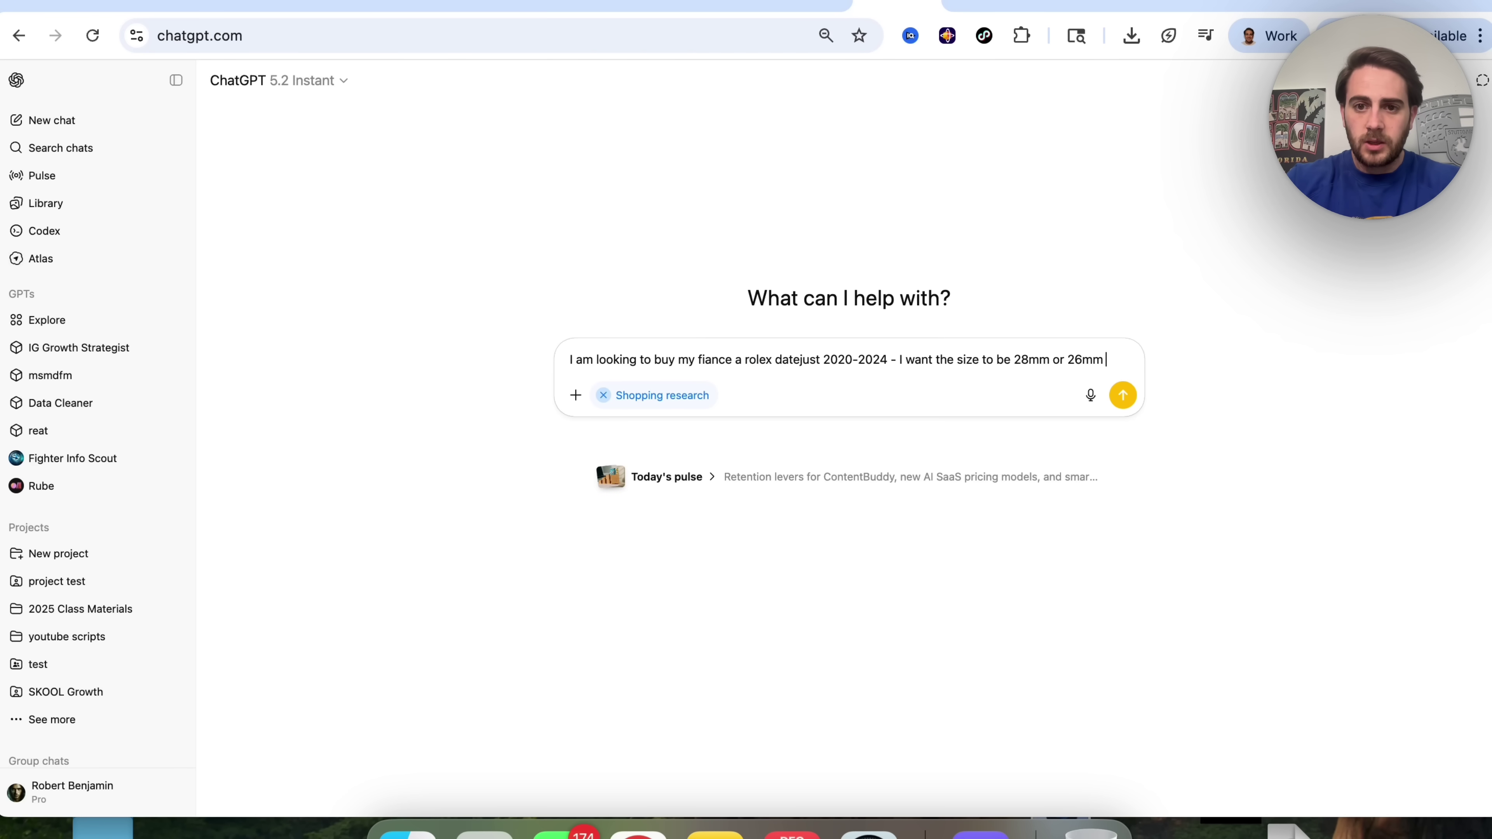
type(" please find me good")
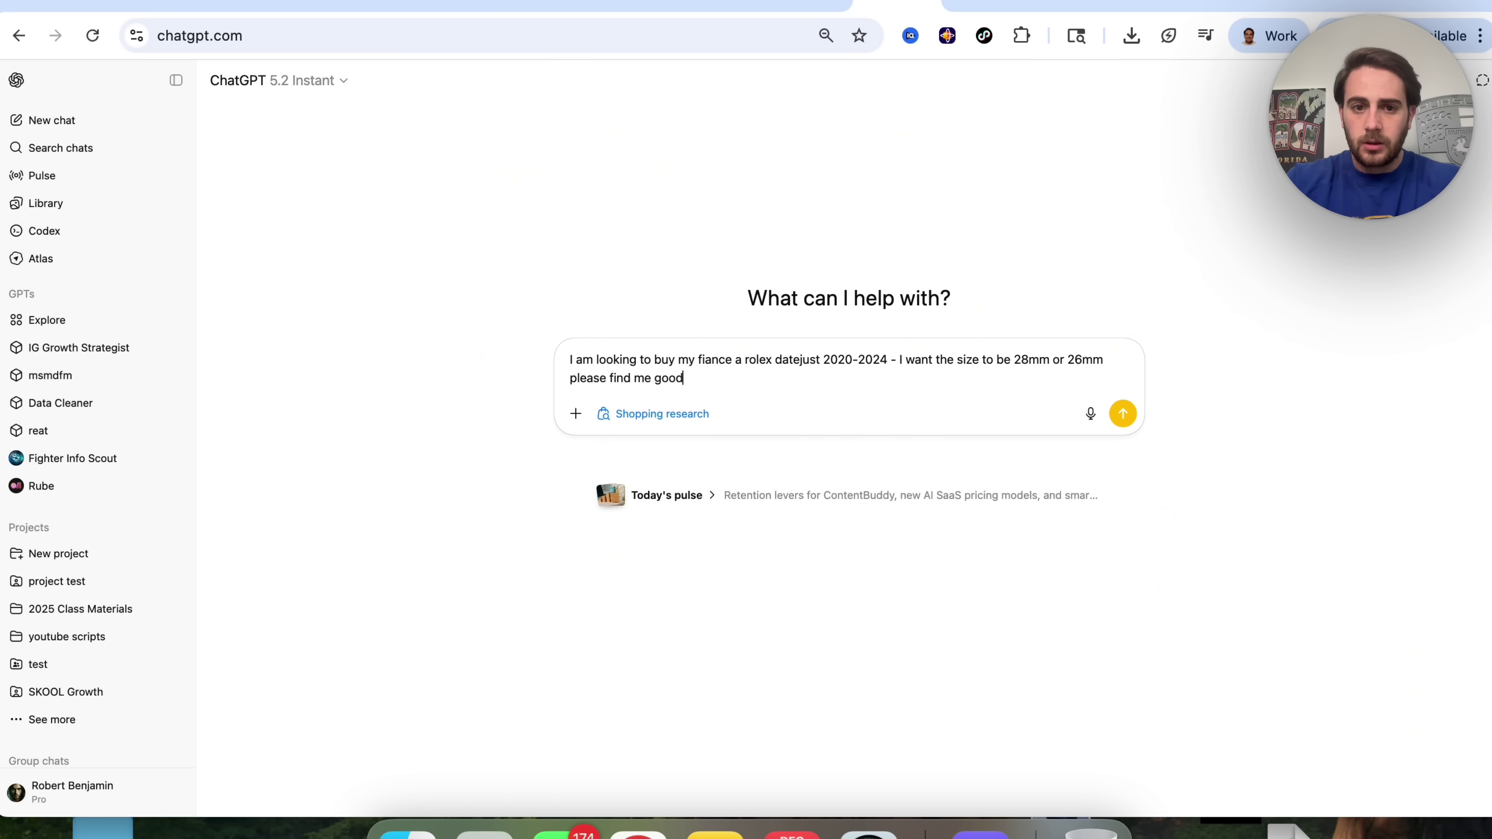
type(" watches that are")
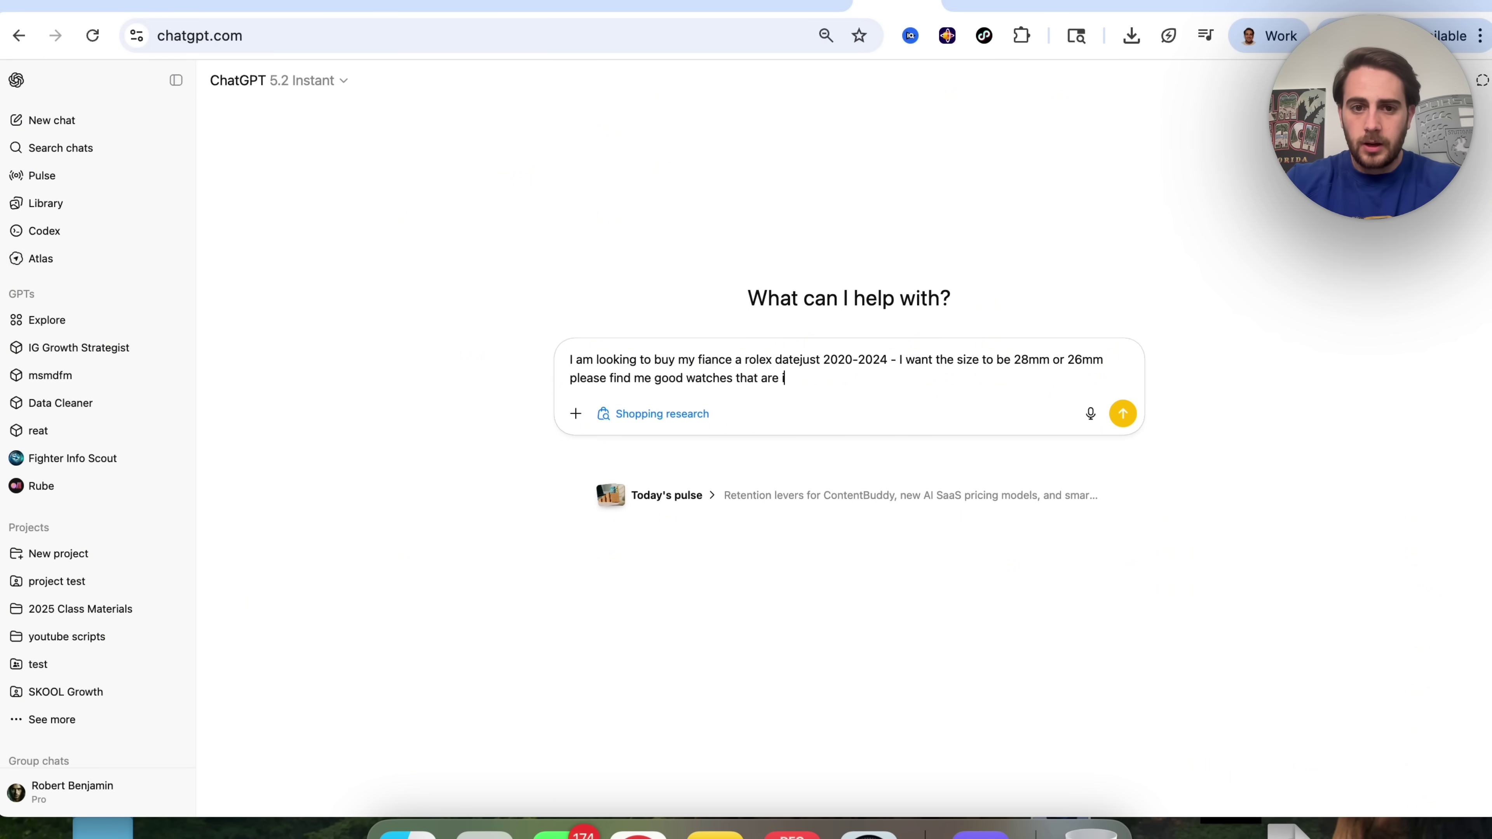
type(" in brand new conditio")
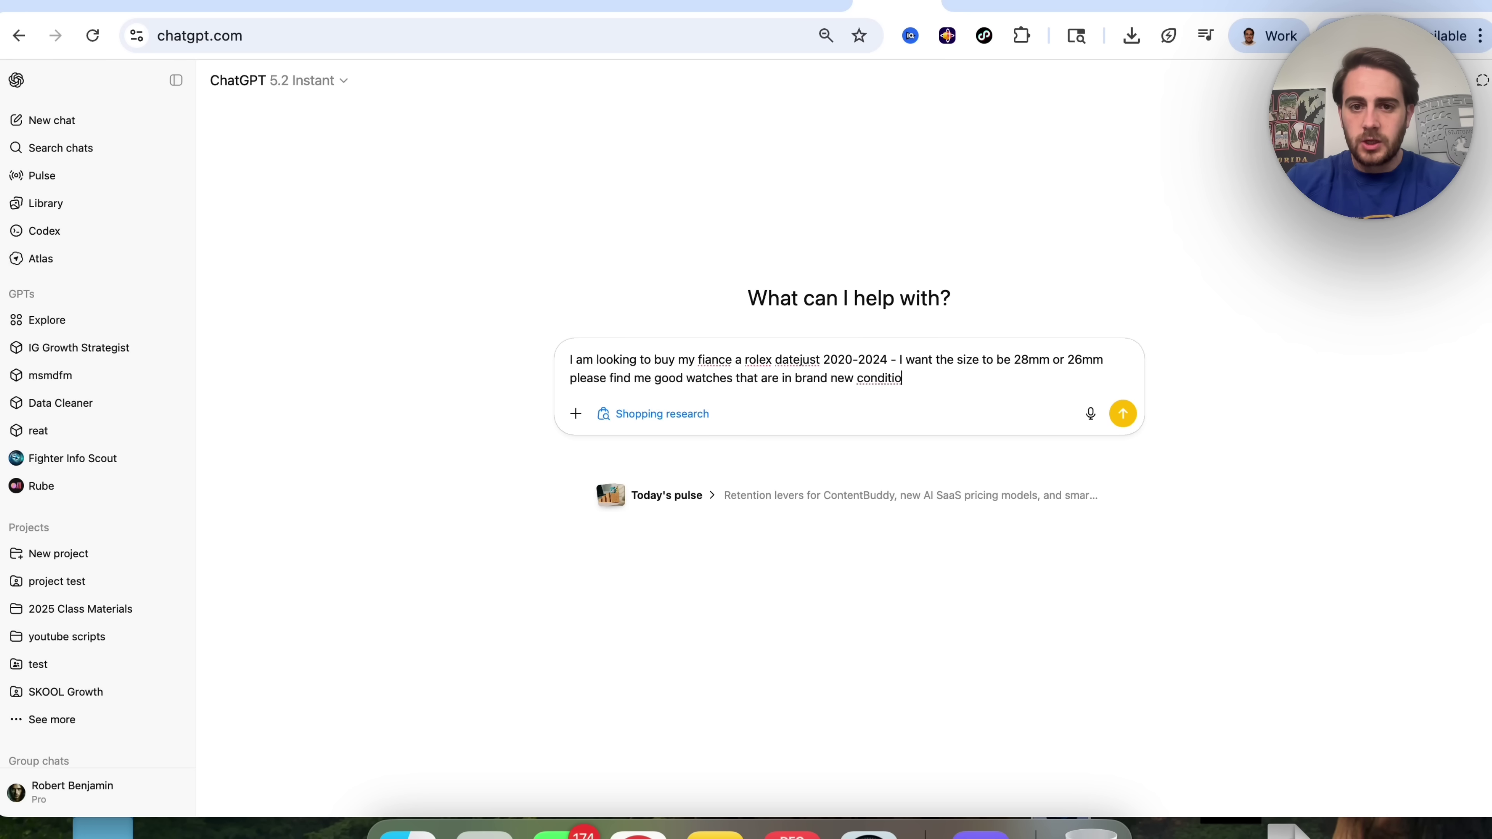
type("n")
key("Return")
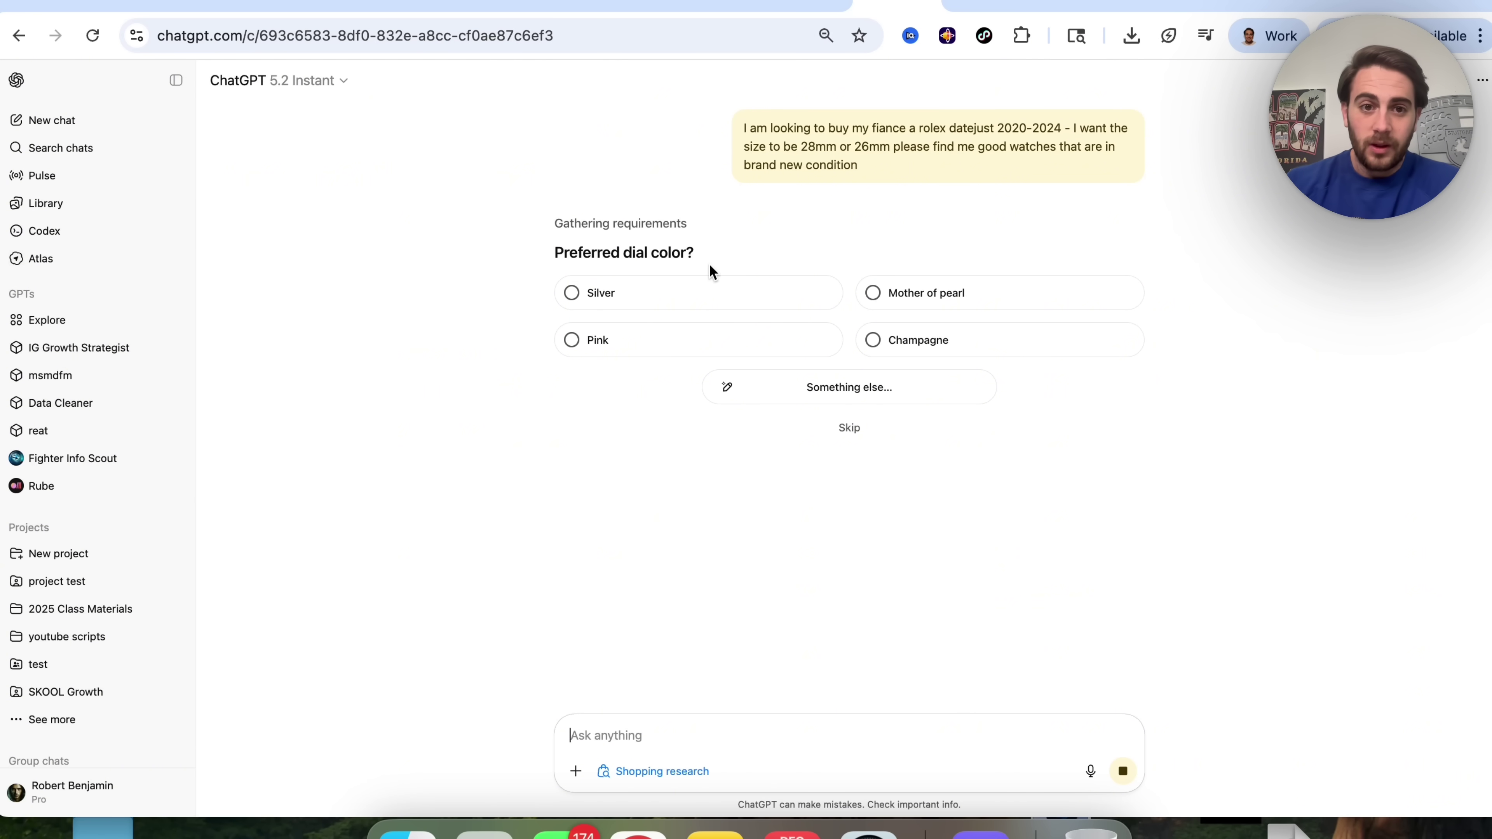
Answer the dial and bracelet questions with Mother of pearl and Oyster.
left_click(942, 304)
left_click(852, 390)
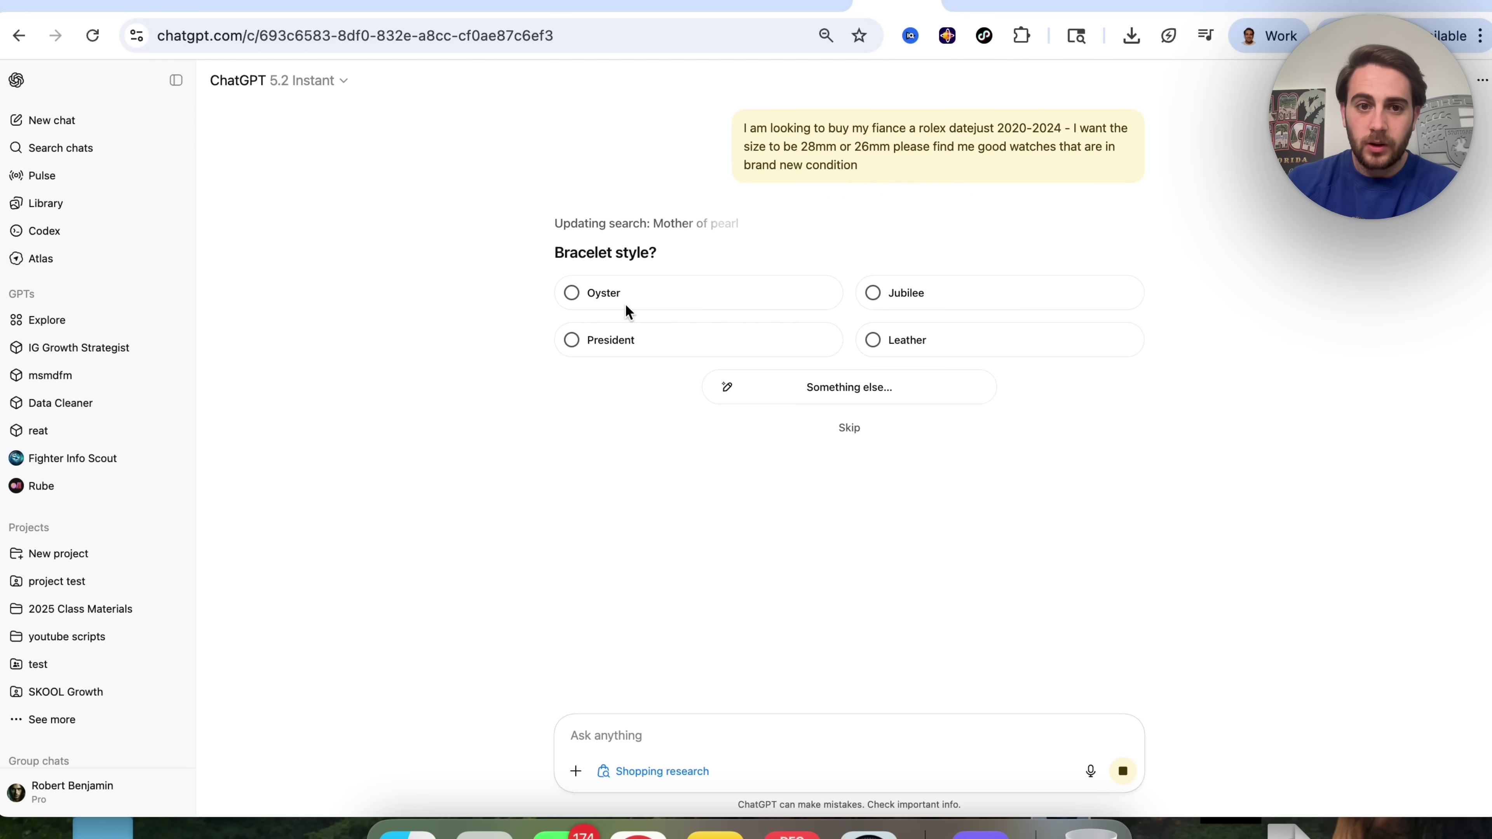
left_click(638, 297)
left_click(782, 386)
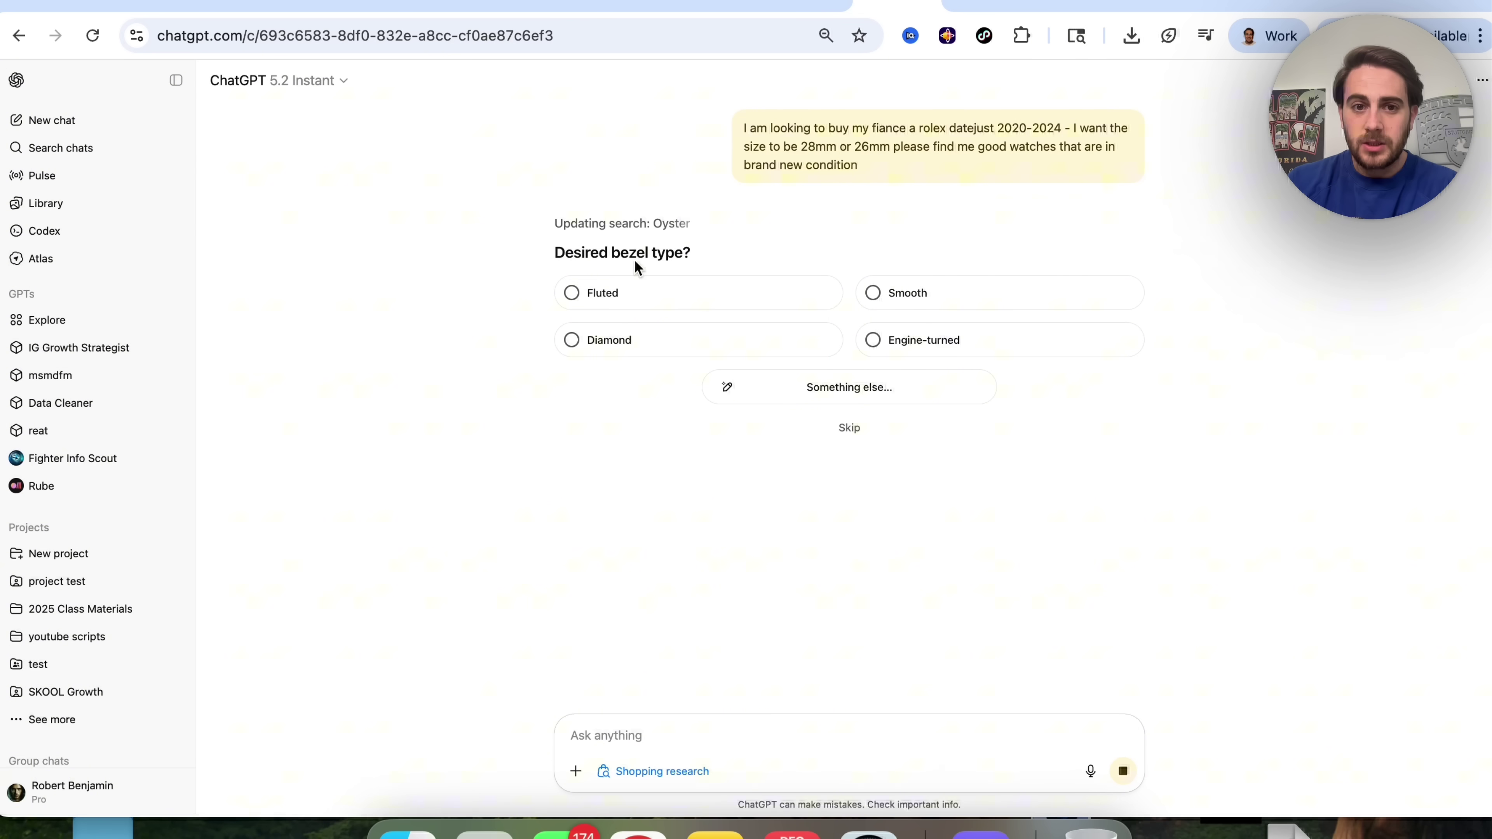
Choose a Fluted bezel and an up to $12,000 budget to start the research.
left_click(634, 305)
left_click(752, 400)
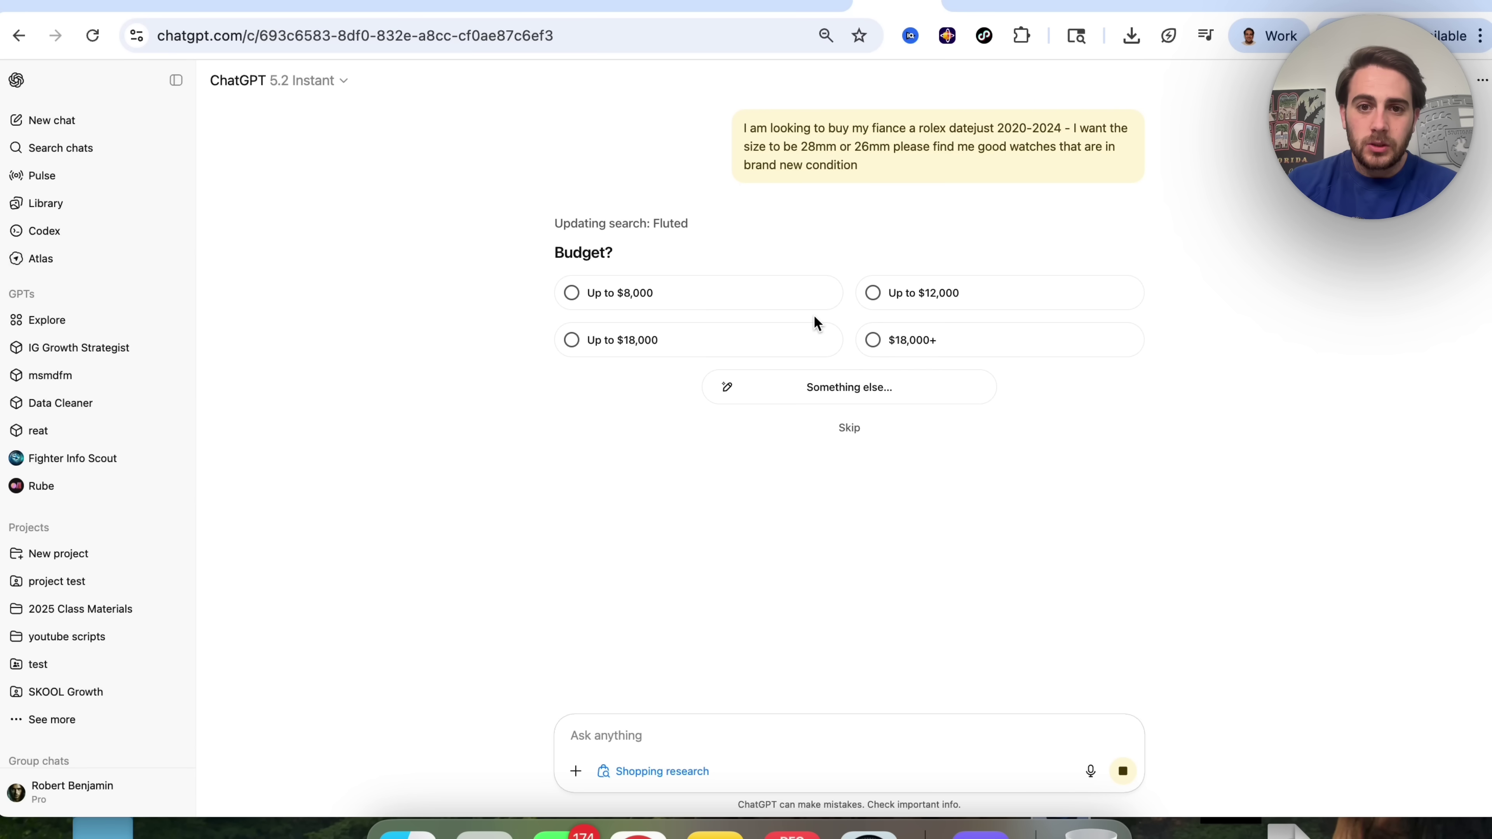
left_click(913, 300)
left_click(807, 389)
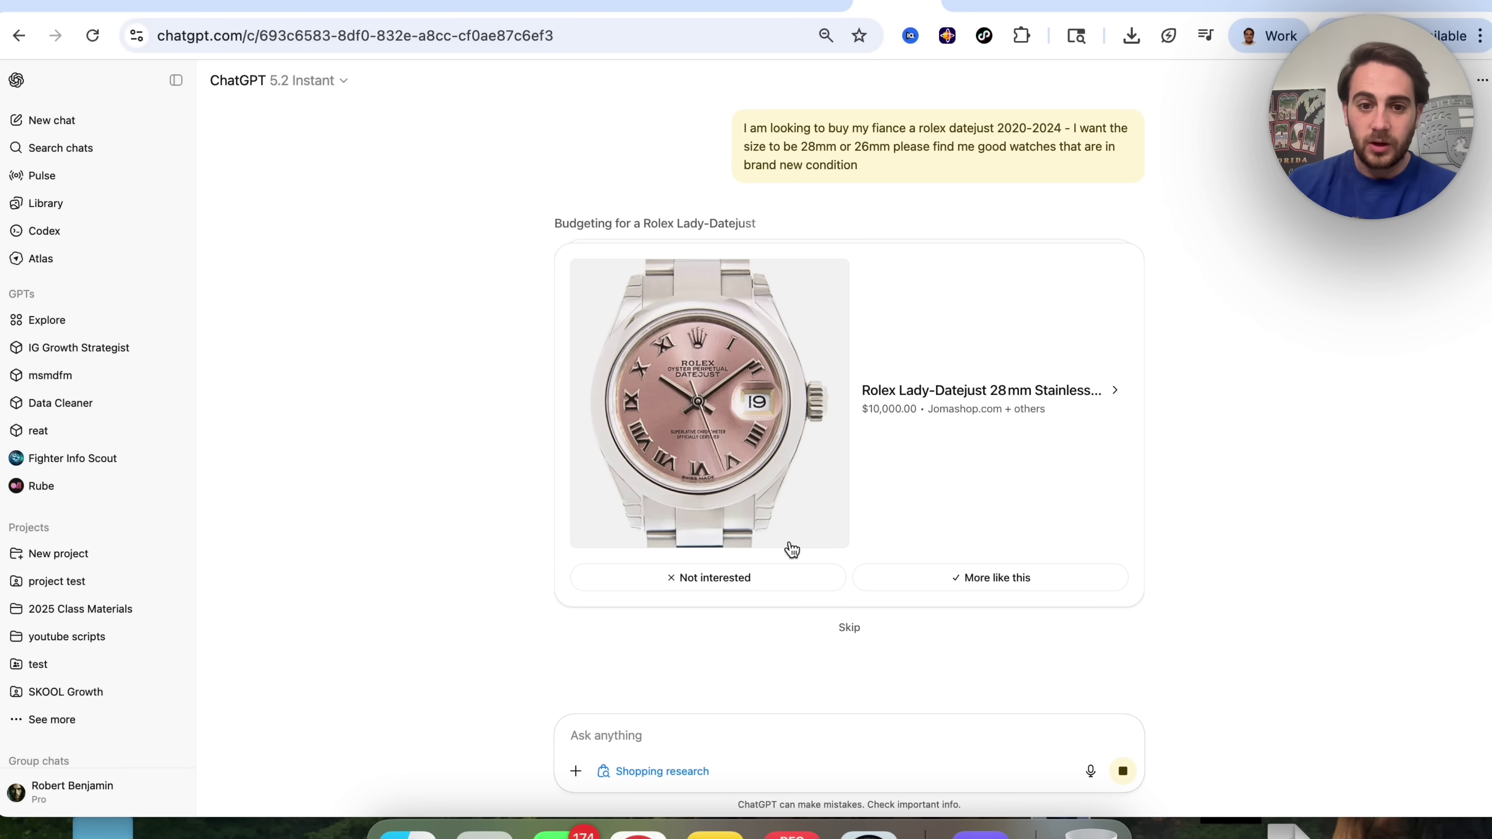
Reject the pink-dial watch for style and ask for more like the Mother of Pearl Lady-Datejust.
left_click(747, 579)
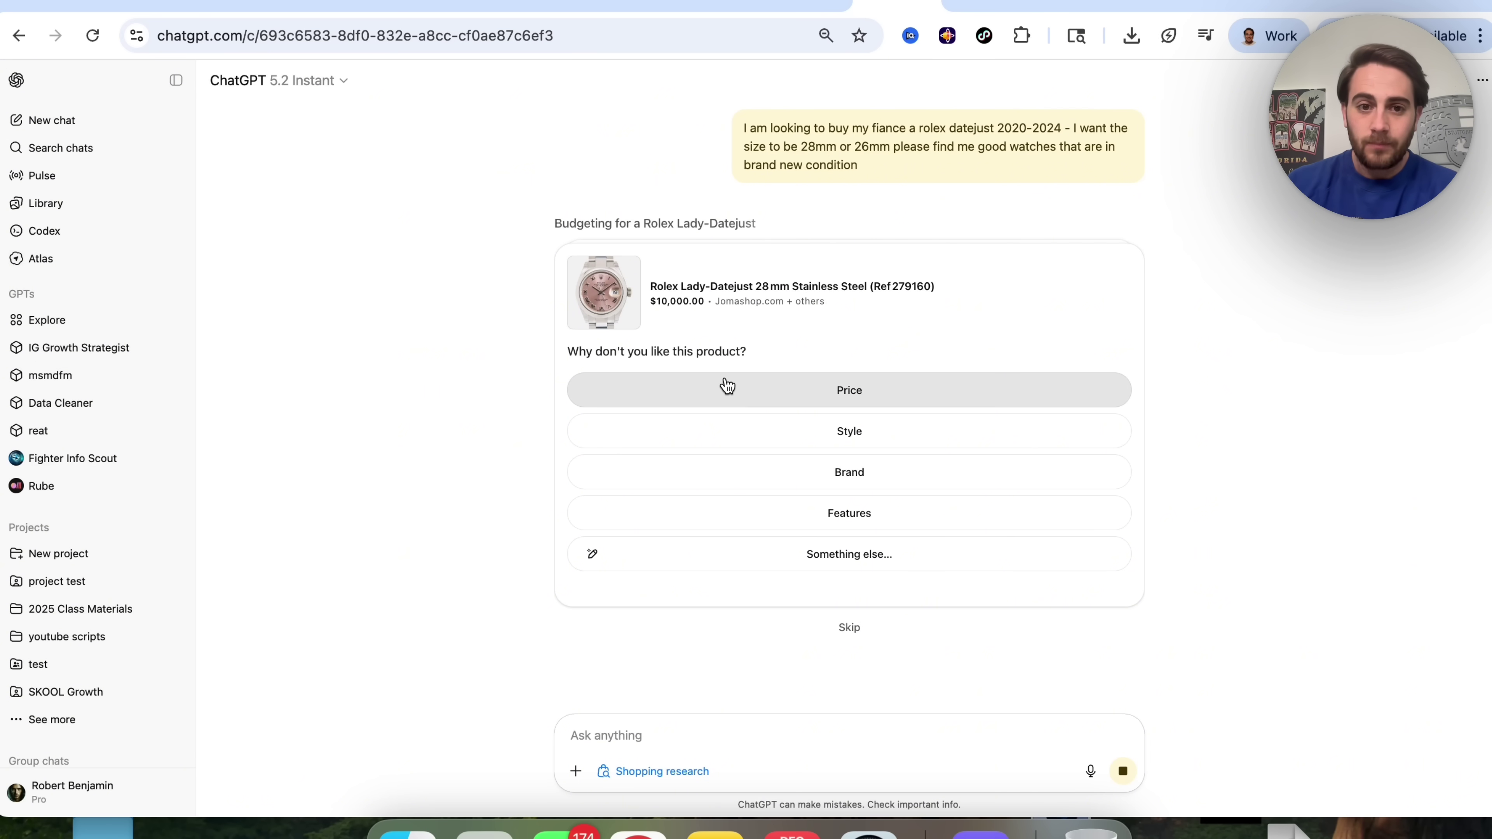
left_click(810, 434)
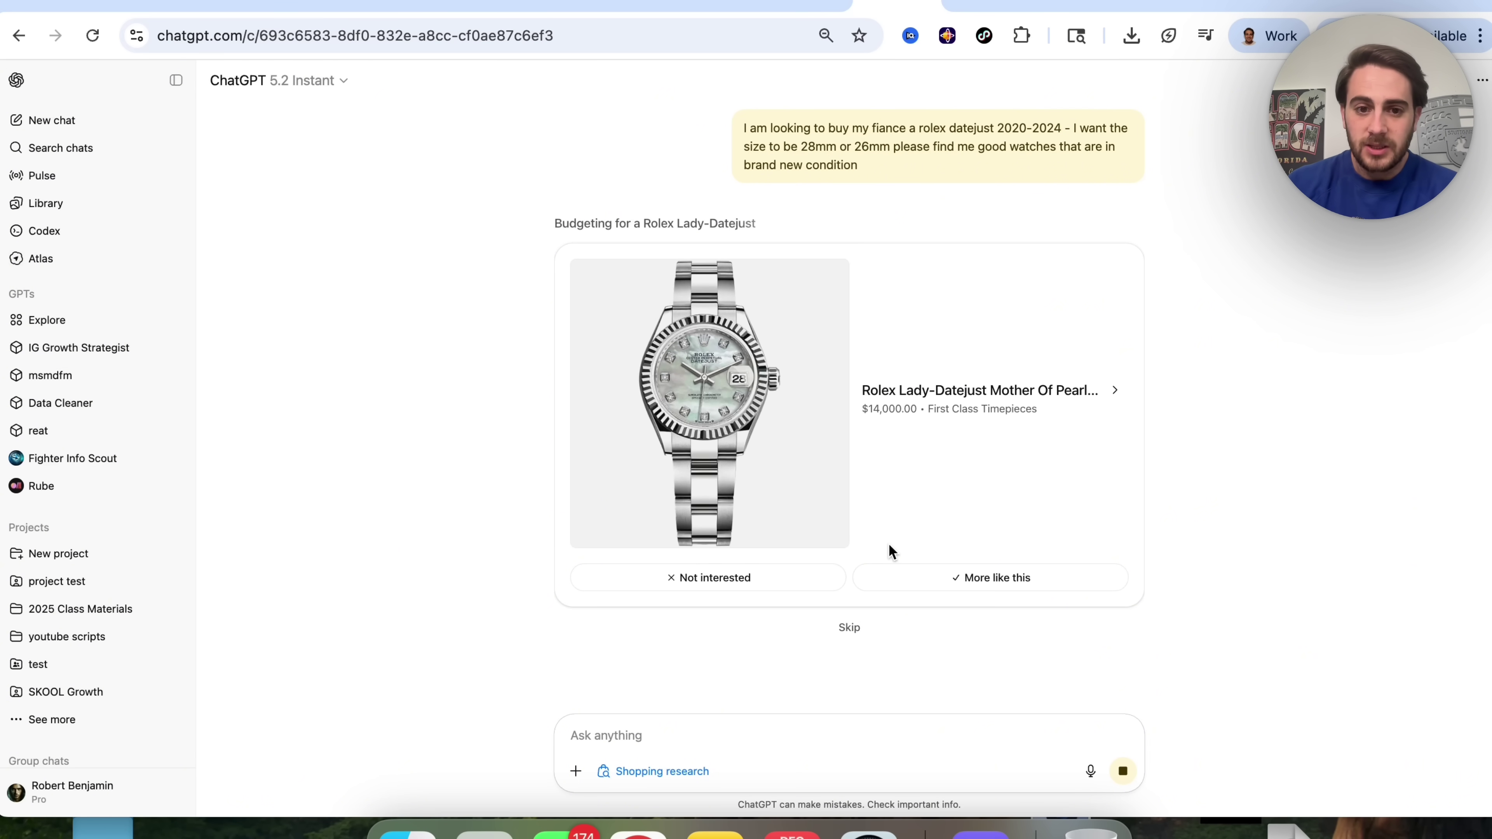
left_click(963, 583)
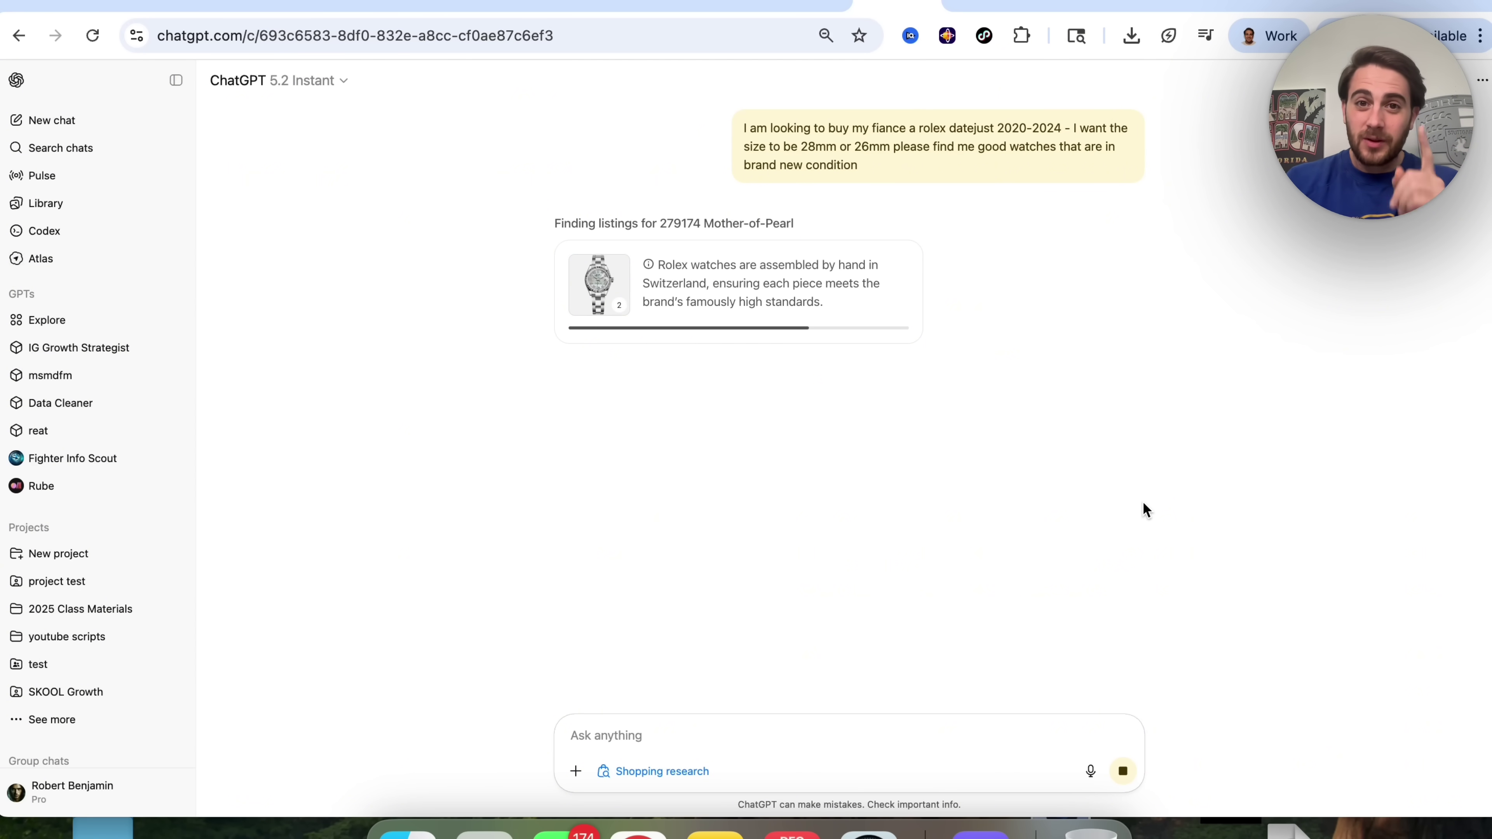
Highlight the best-pick heading, key constraints, movement specs and Tradeoffs to note passages.
scroll(1009, 532, "down", 3)
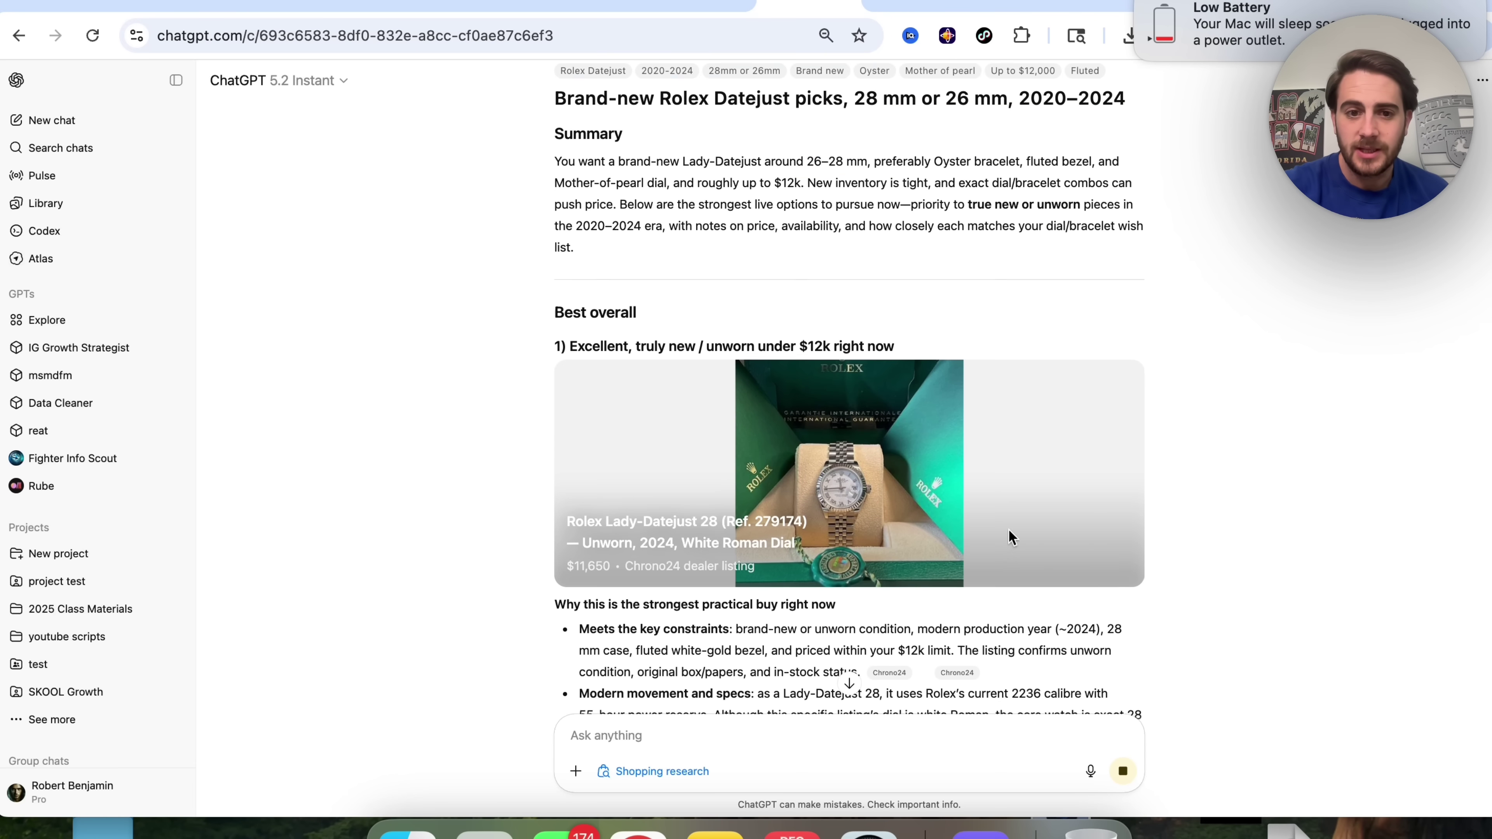
scroll(1008, 532, "down", 3)
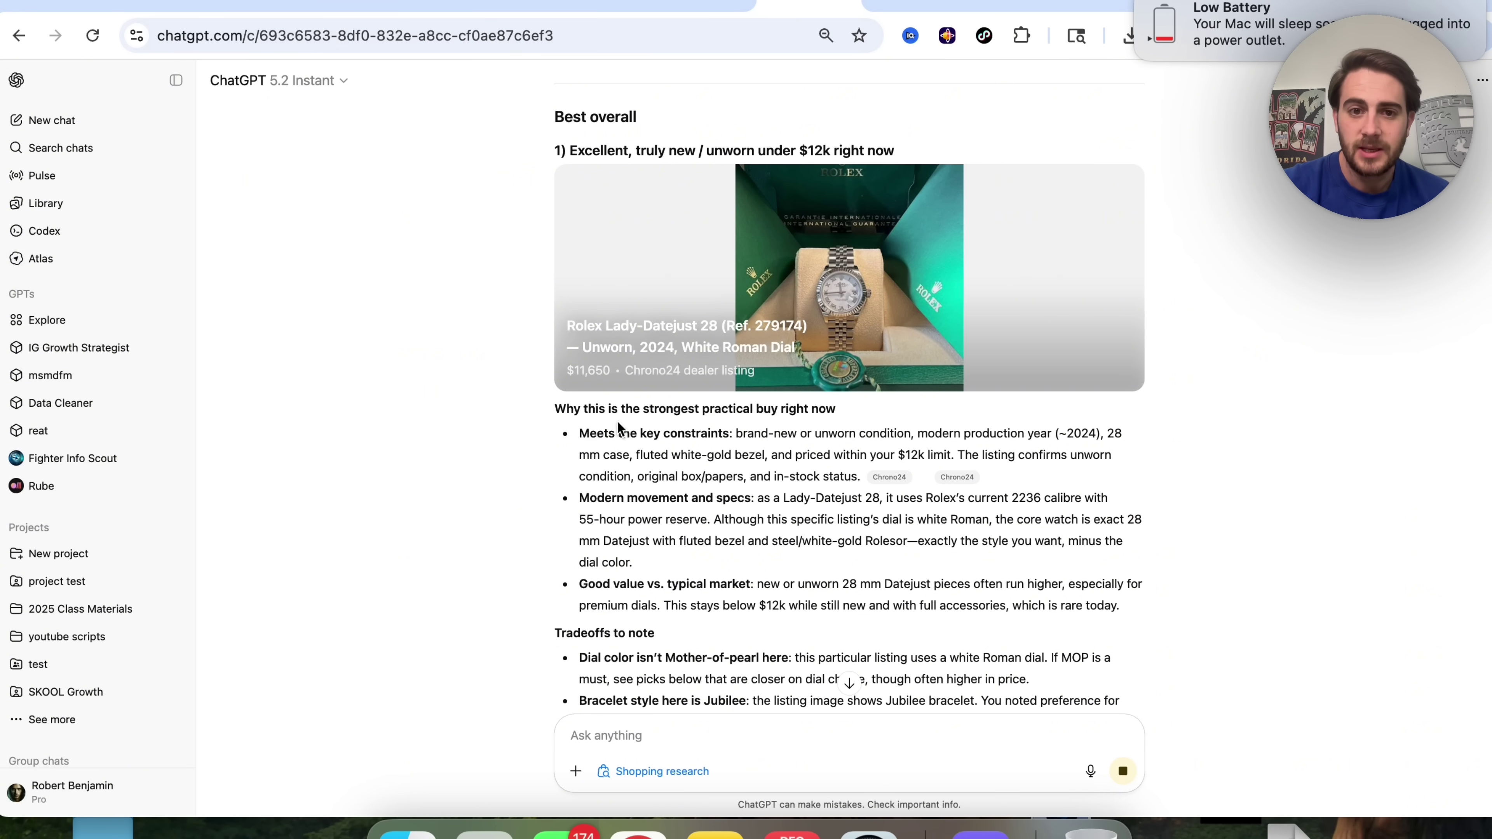
triple_click(638, 406)
scroll(662, 435, "down", 1)
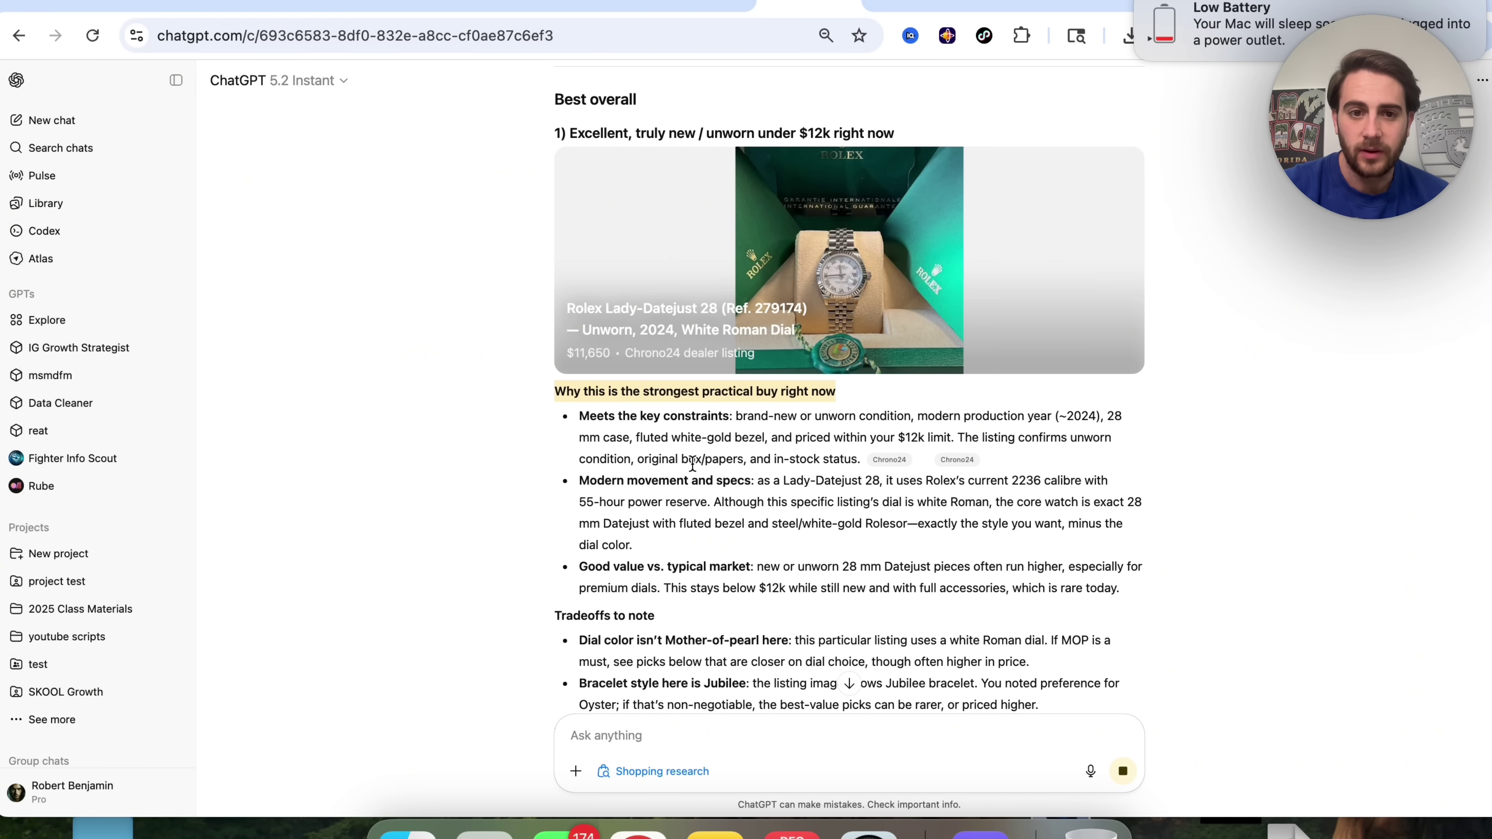
triple_click(681, 418)
double_click(679, 480)
triple_click(679, 481)
scroll(663, 517, "down", 2)
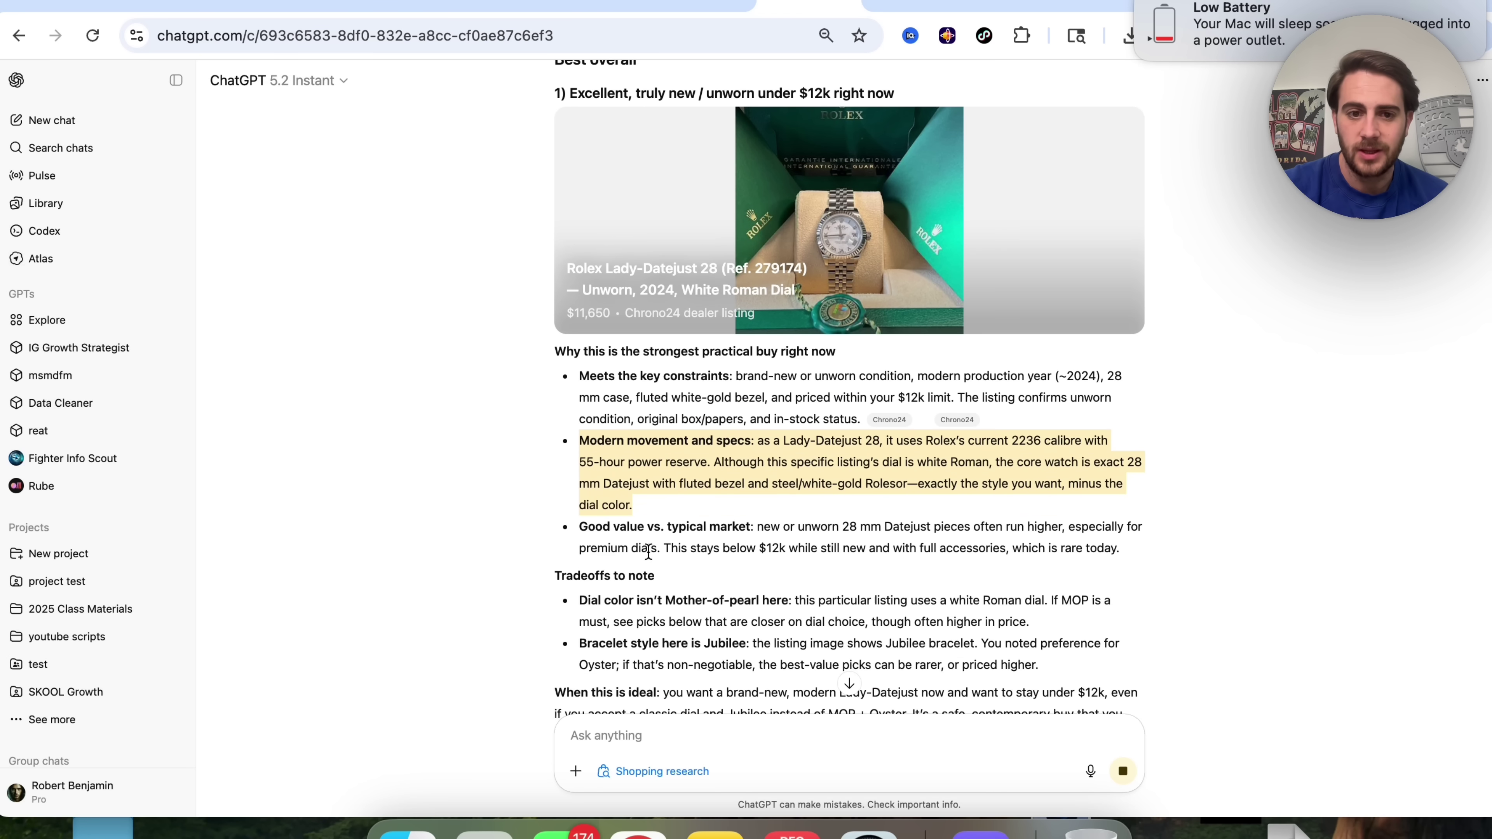
triple_click(646, 552)
Review the report's comparison table and ranked Lady-Datejust picks further down.
scroll(625, 447, "down", 3)
scroll(625, 445, "down", 6)
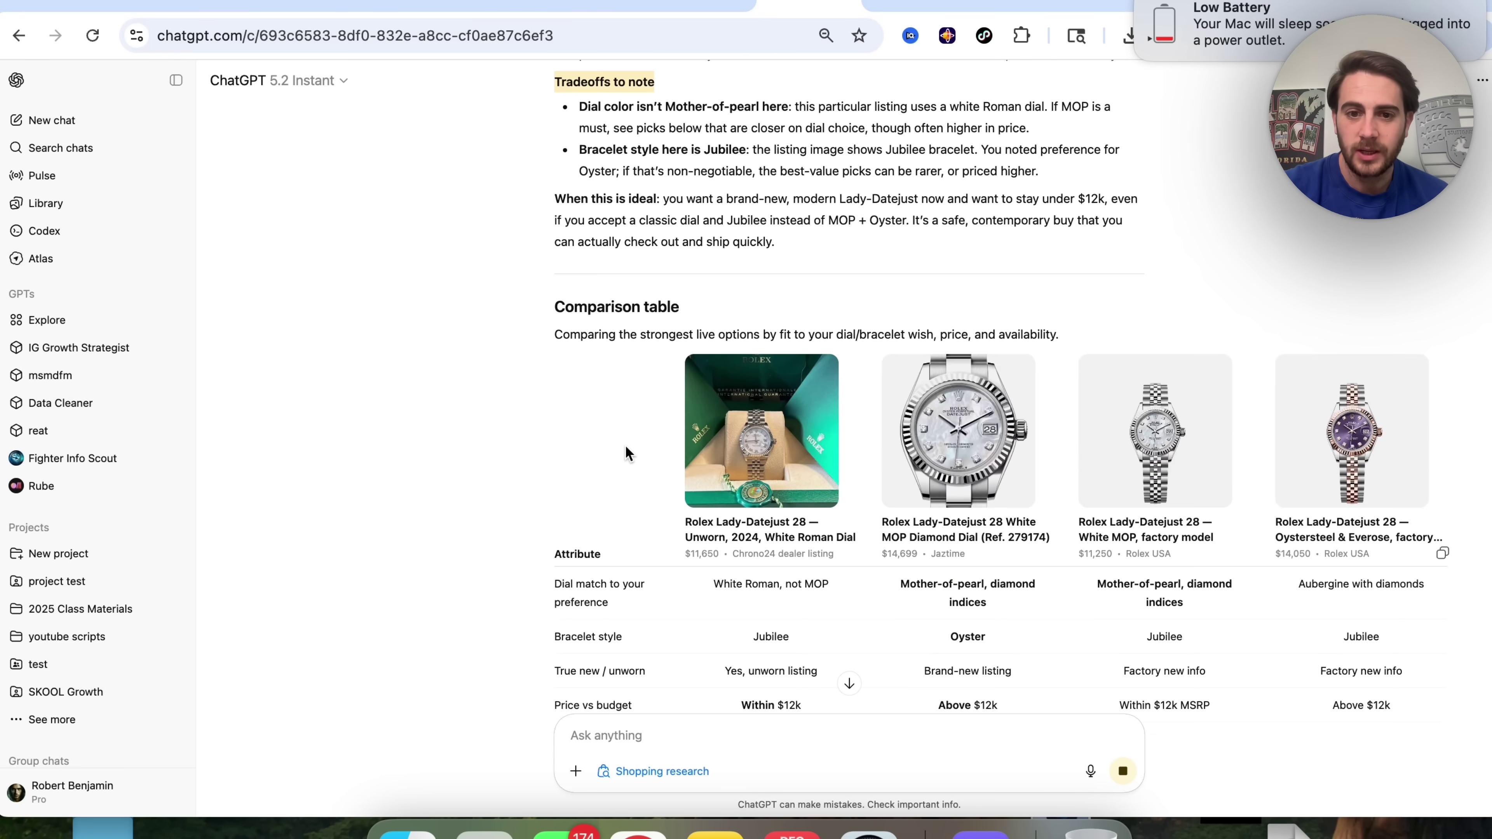
scroll(626, 445, "down", 2)
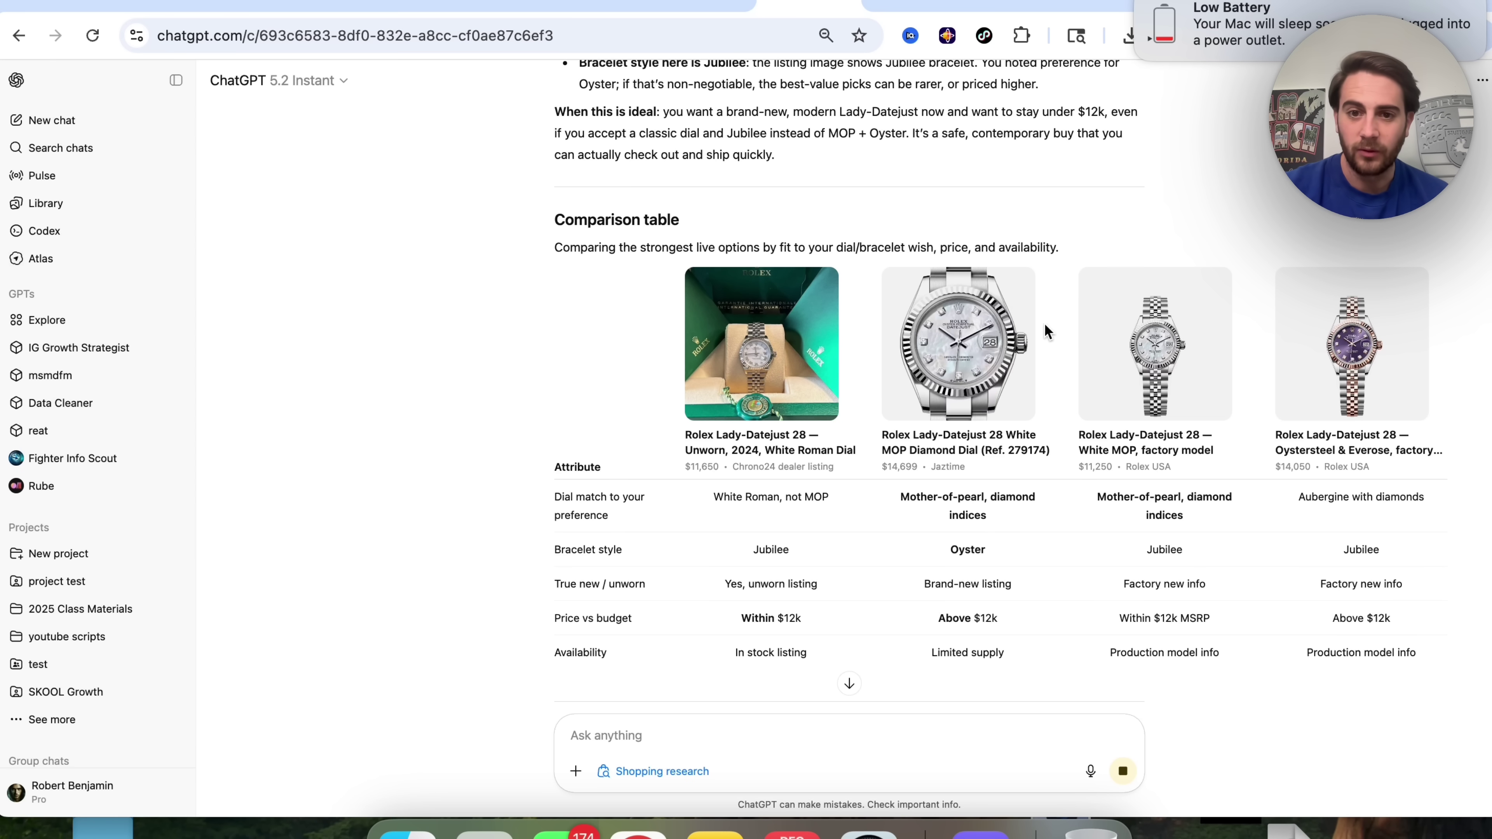
scroll(898, 482, "down", 8)
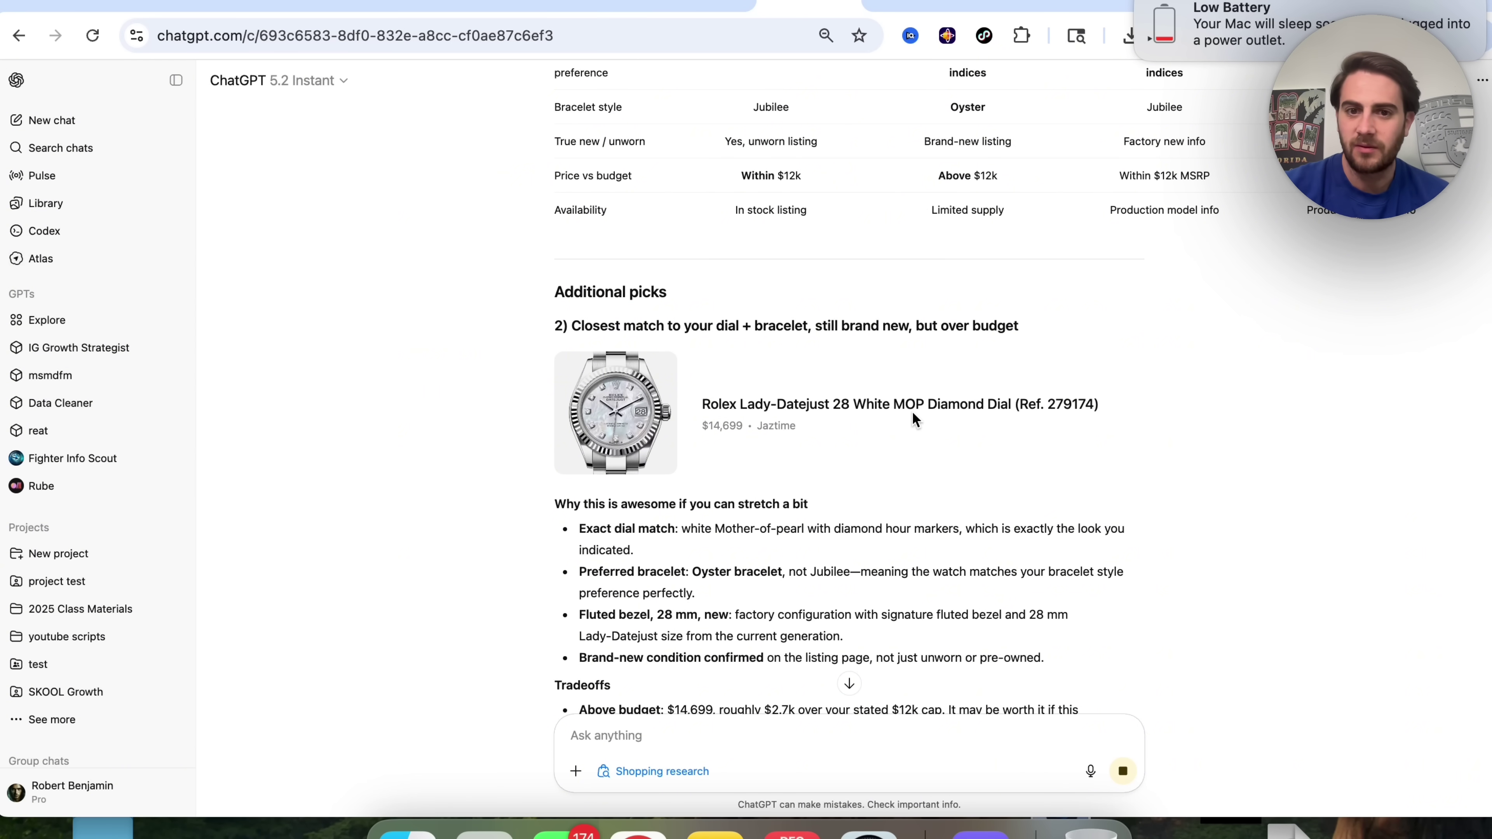
scroll(781, 381, "up", 10)
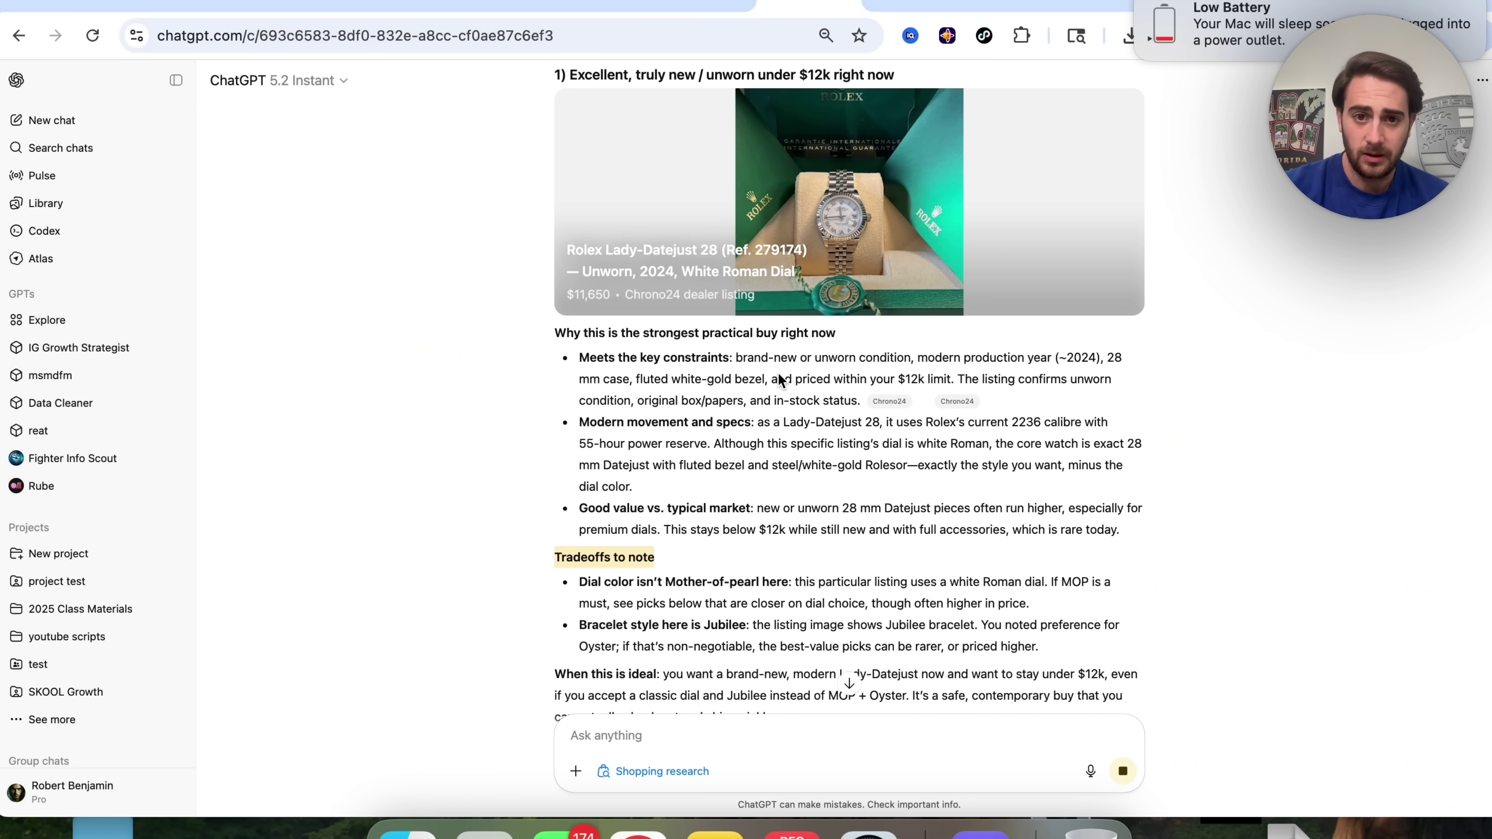
scroll(799, 293, "down", 15)
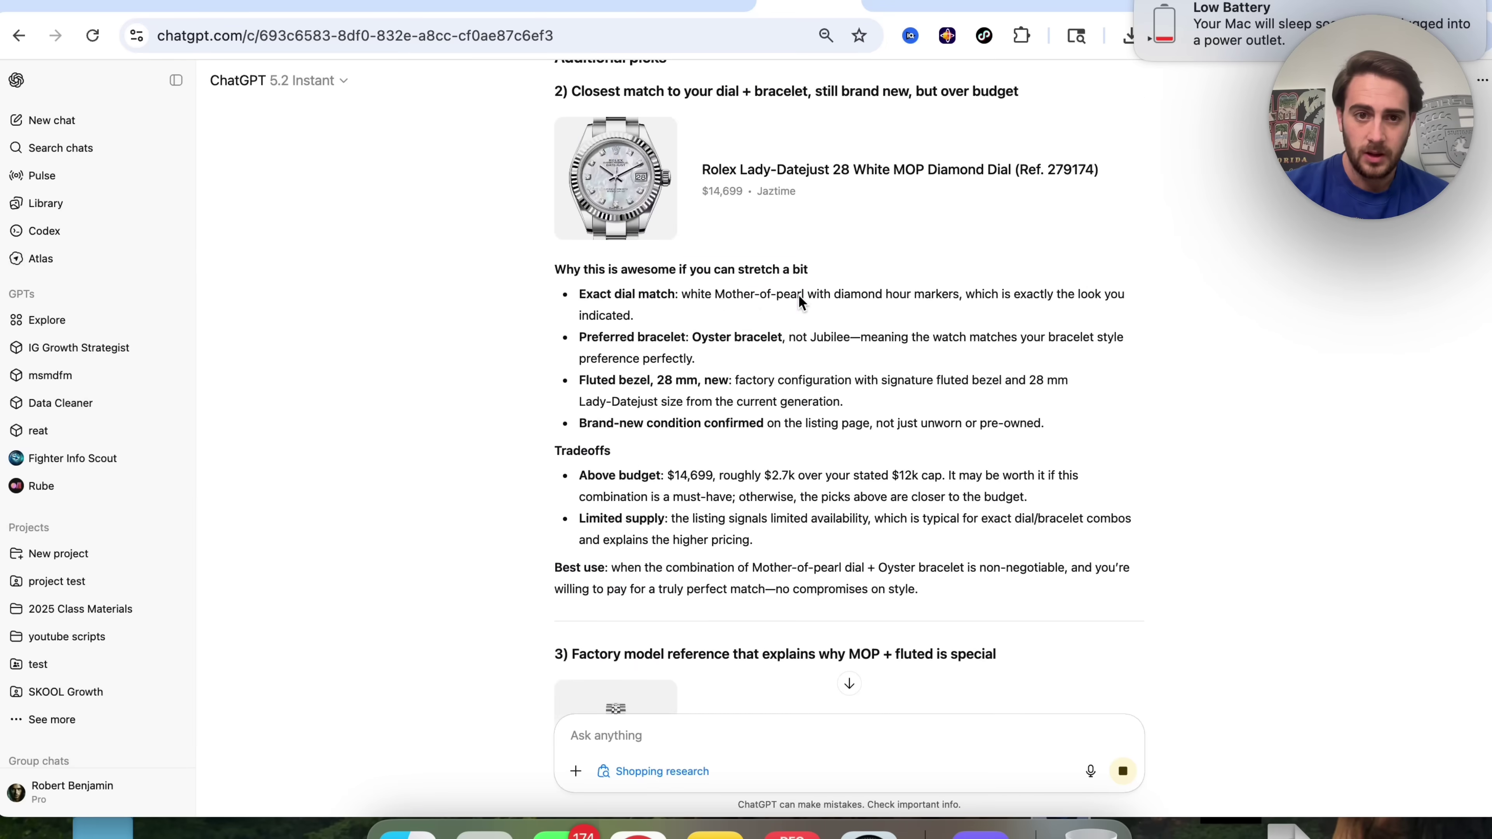
scroll(636, 265, "down", 8)
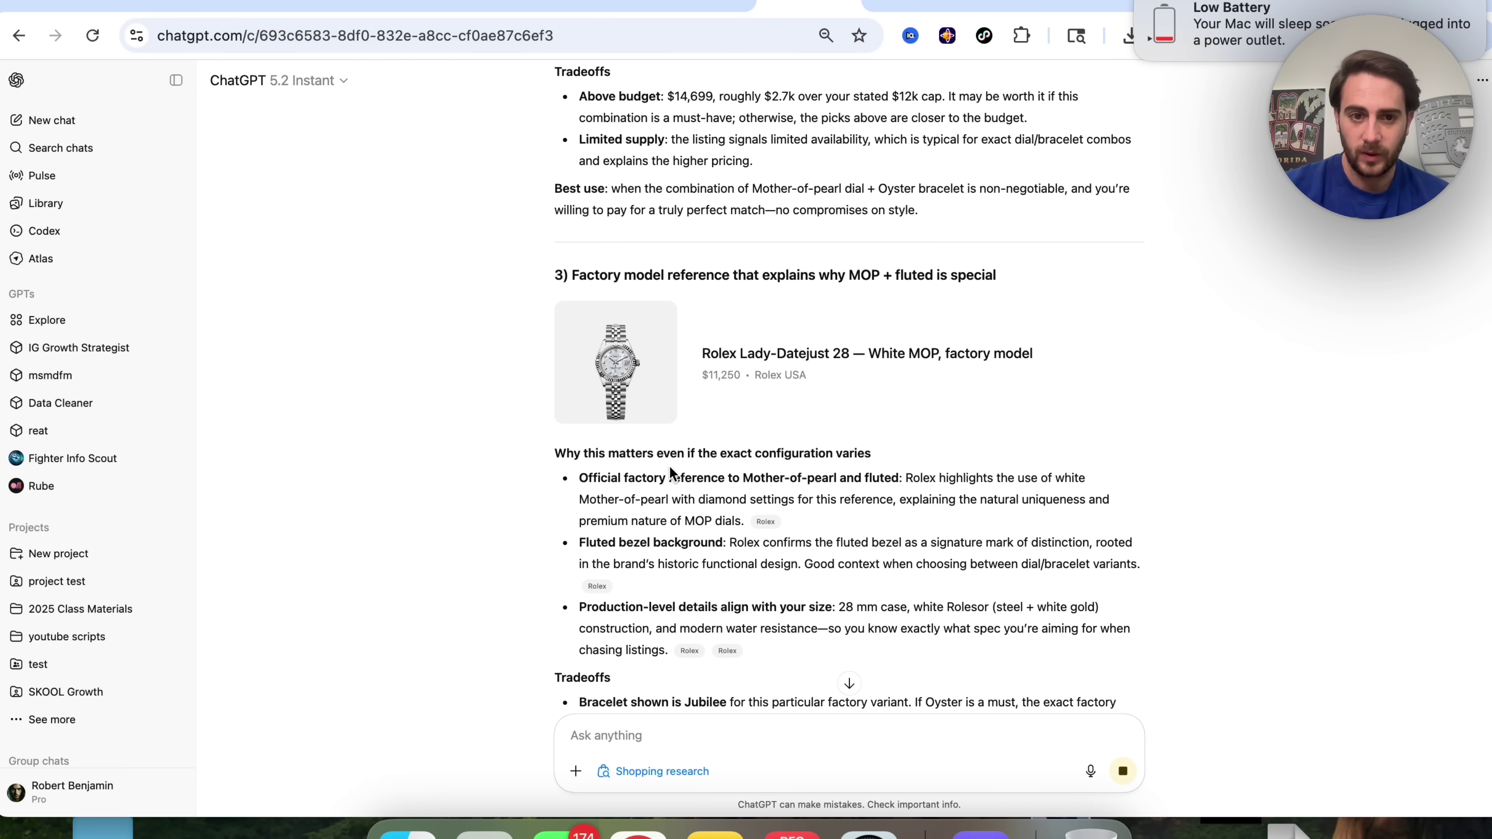
scroll(670, 470, "down", 12)
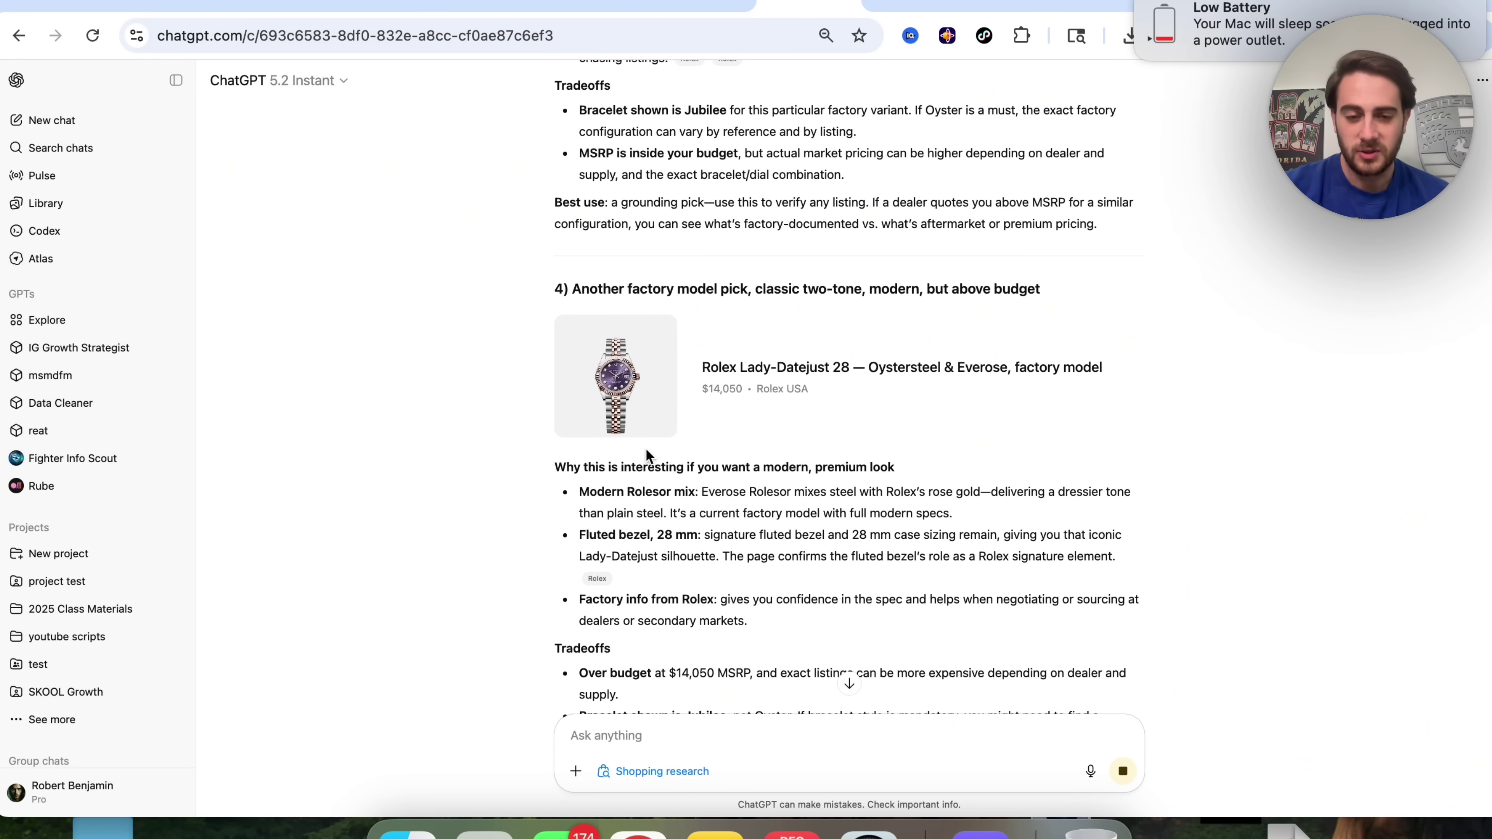
scroll(909, 347, "up", 18)
scroll(909, 347, "down", 13)
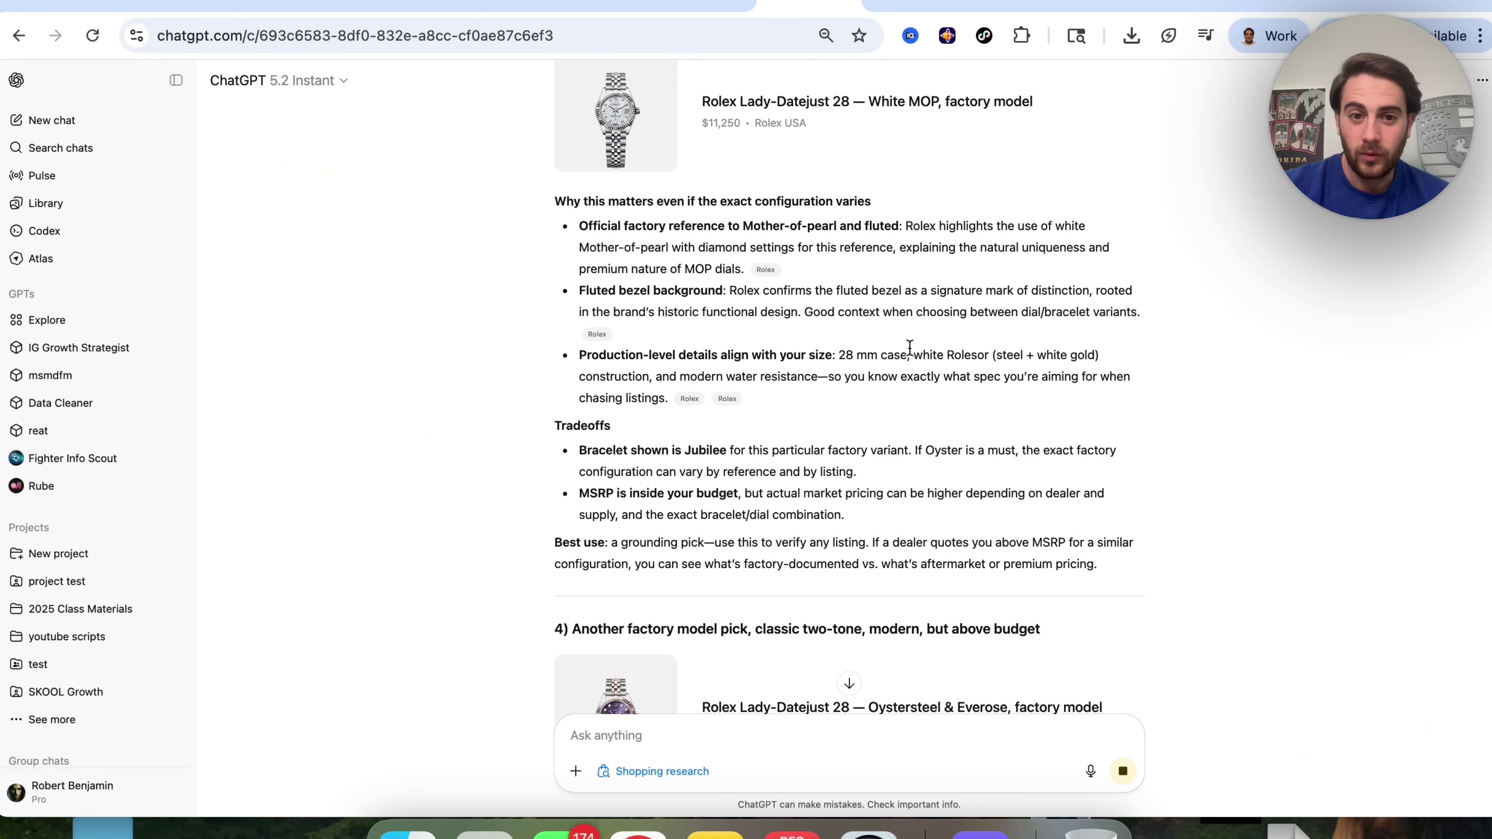
scroll(749, 223, "down", 13)
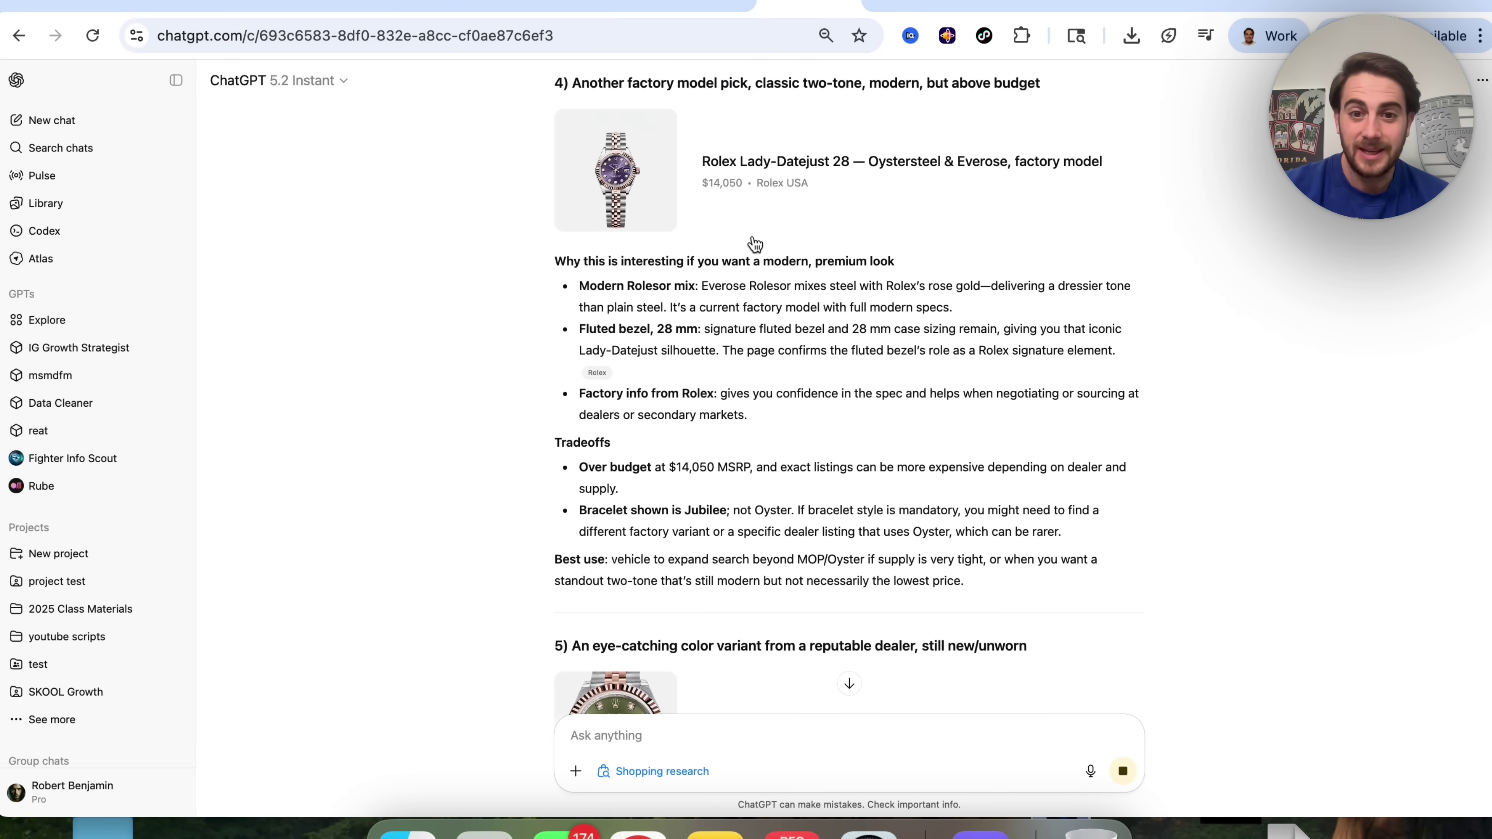
scroll(753, 235, "down", 3)
scroll(835, 304, "down", 2)
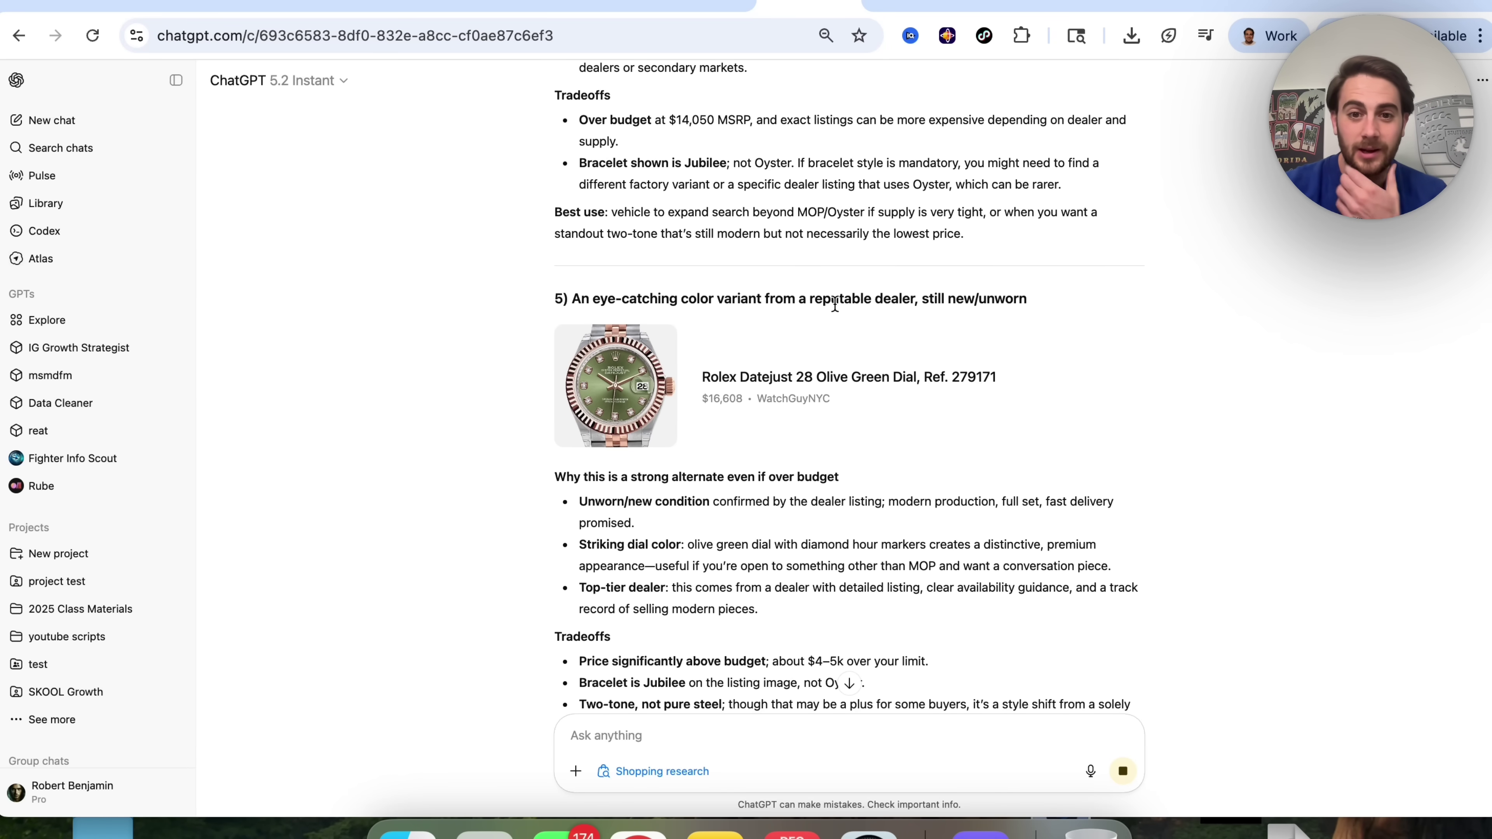
scroll(835, 302, "down", 12)
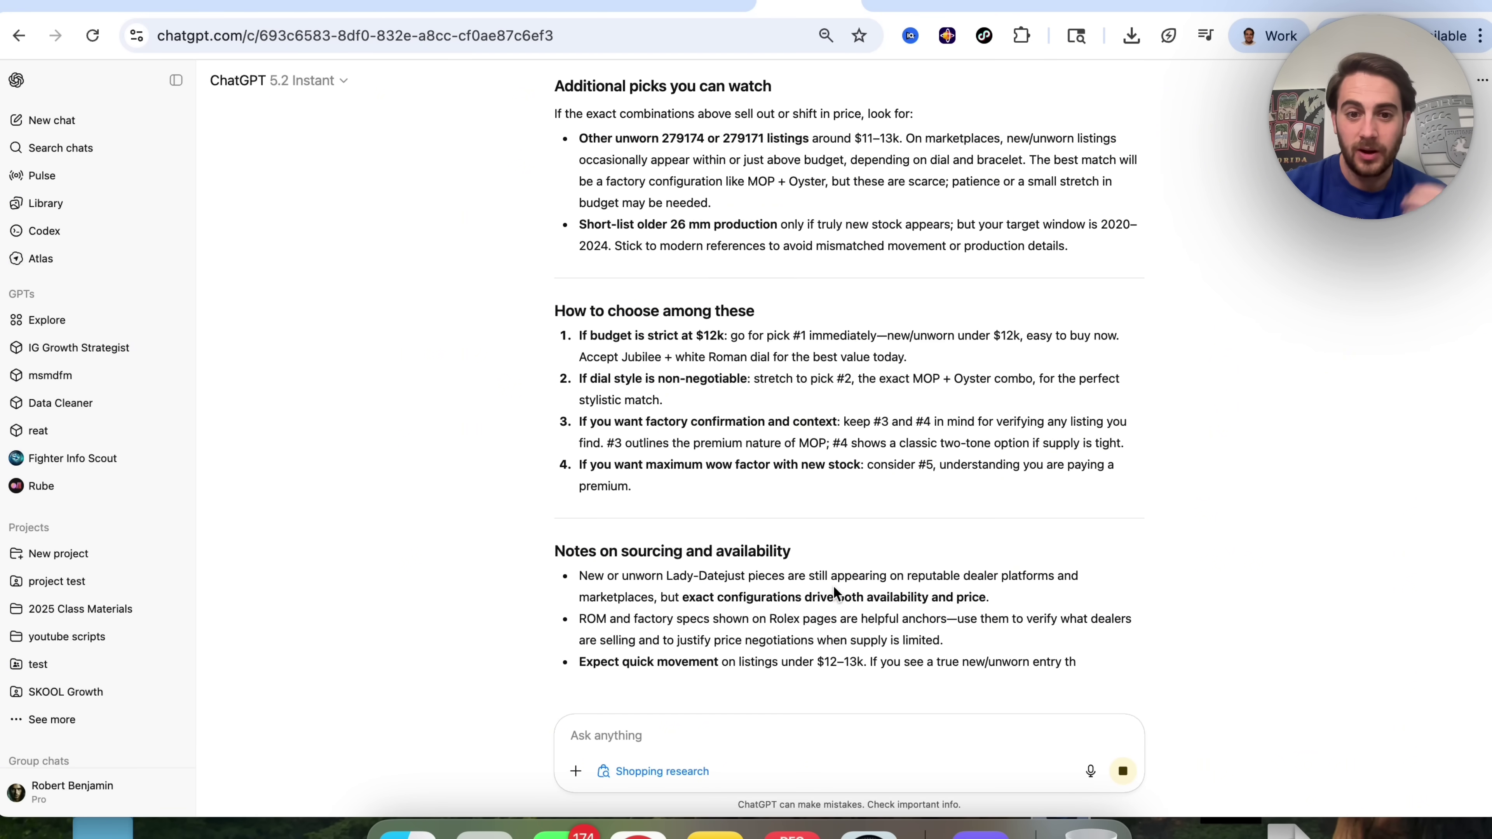
scroll(833, 585, "down", 2)
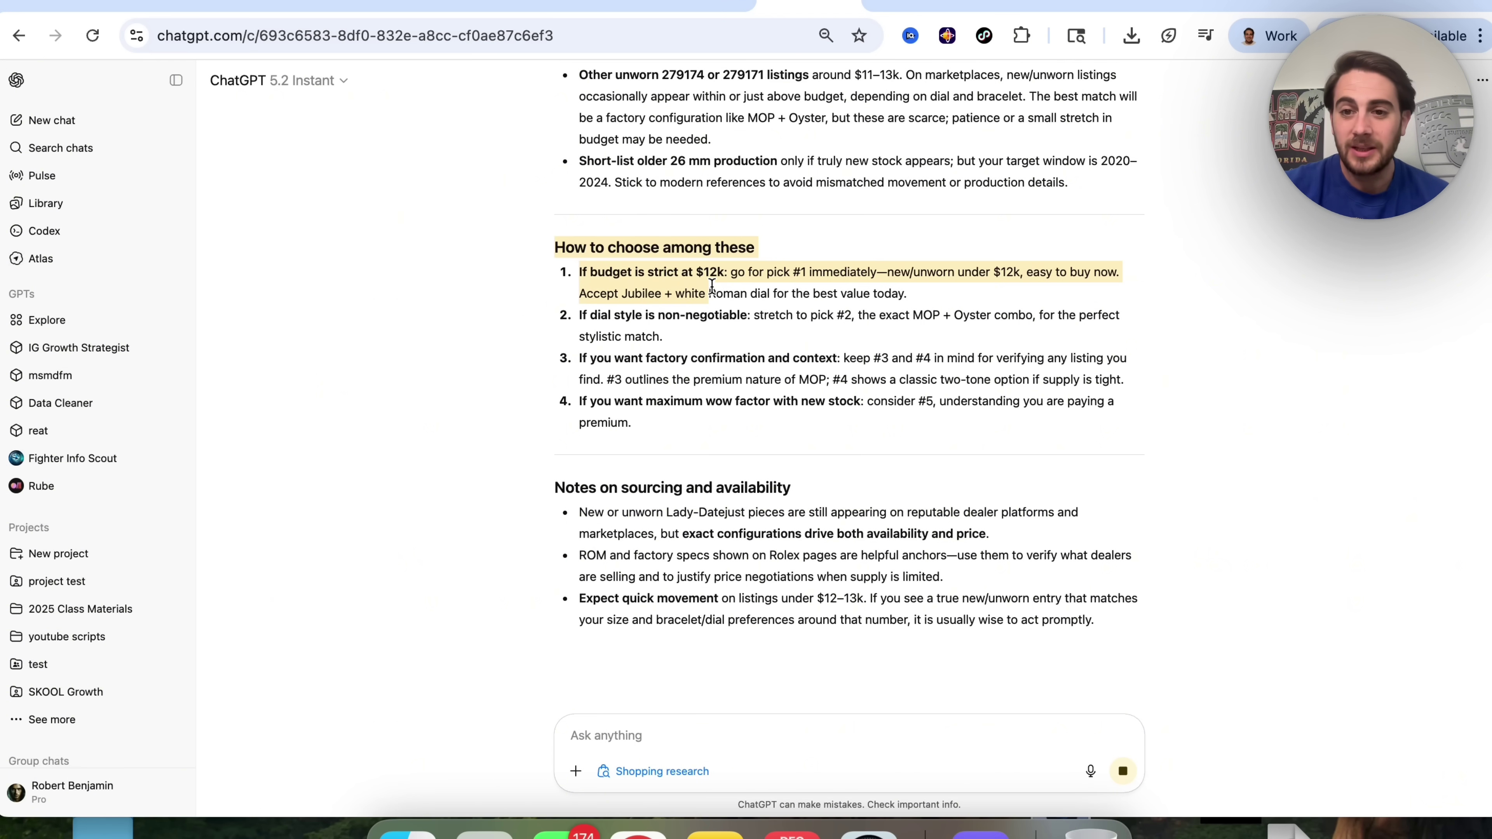
scroll(712, 287, "up", 6)
scroll(711, 286, "up", 15)
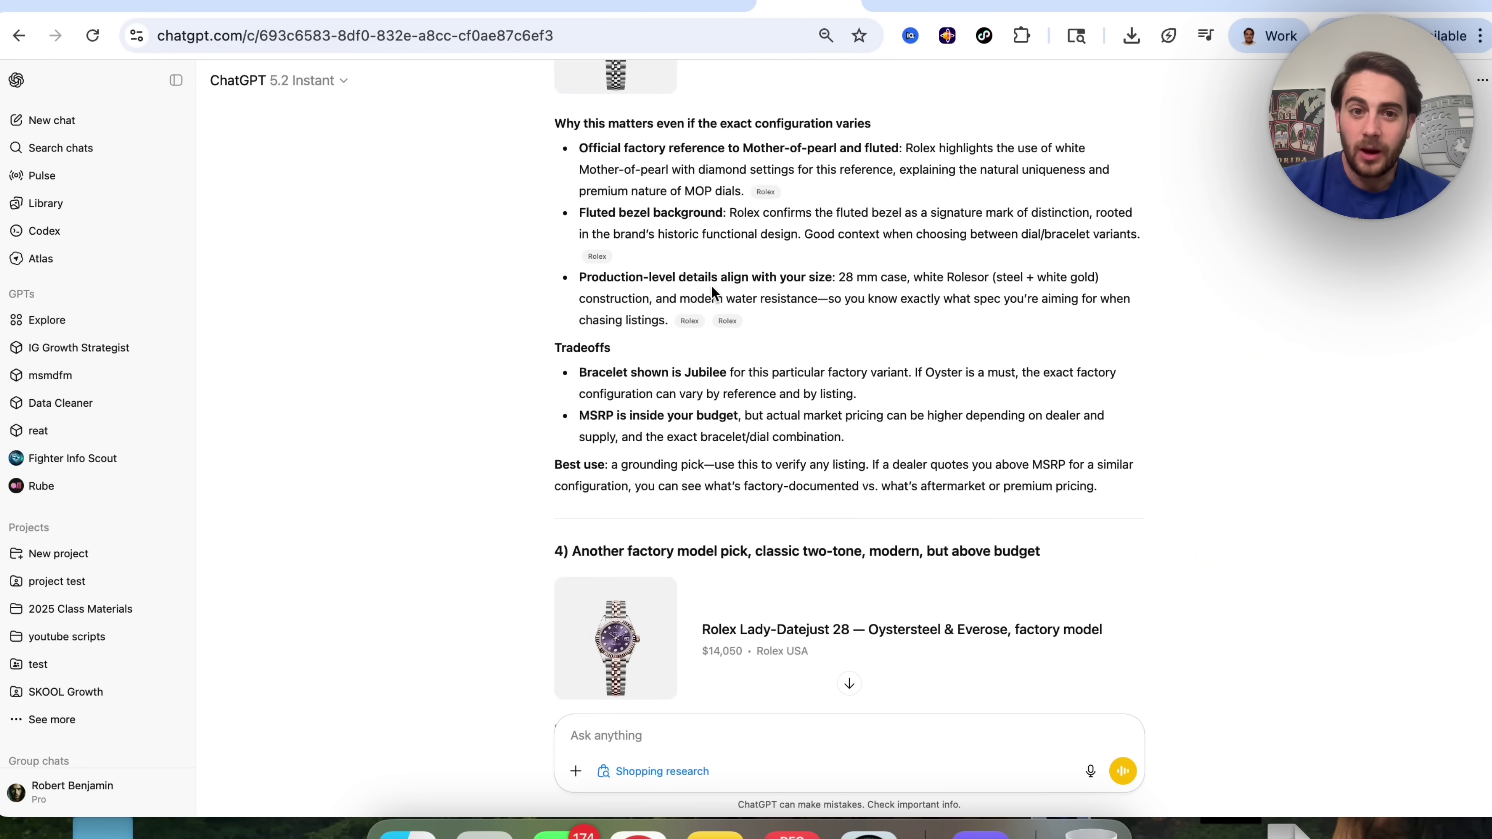
scroll(711, 286, "up", 15)
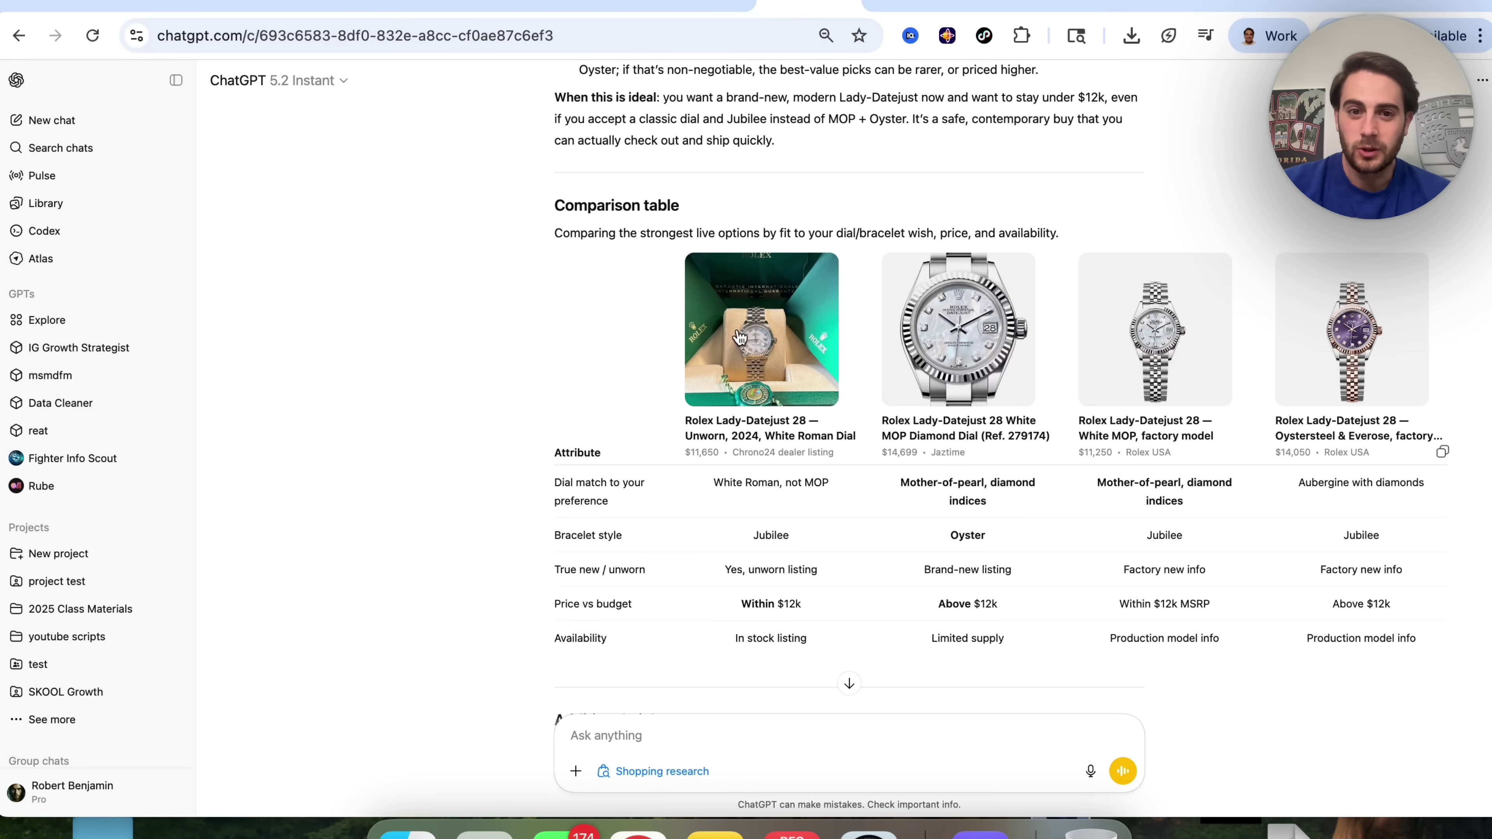
left_click(770, 374)
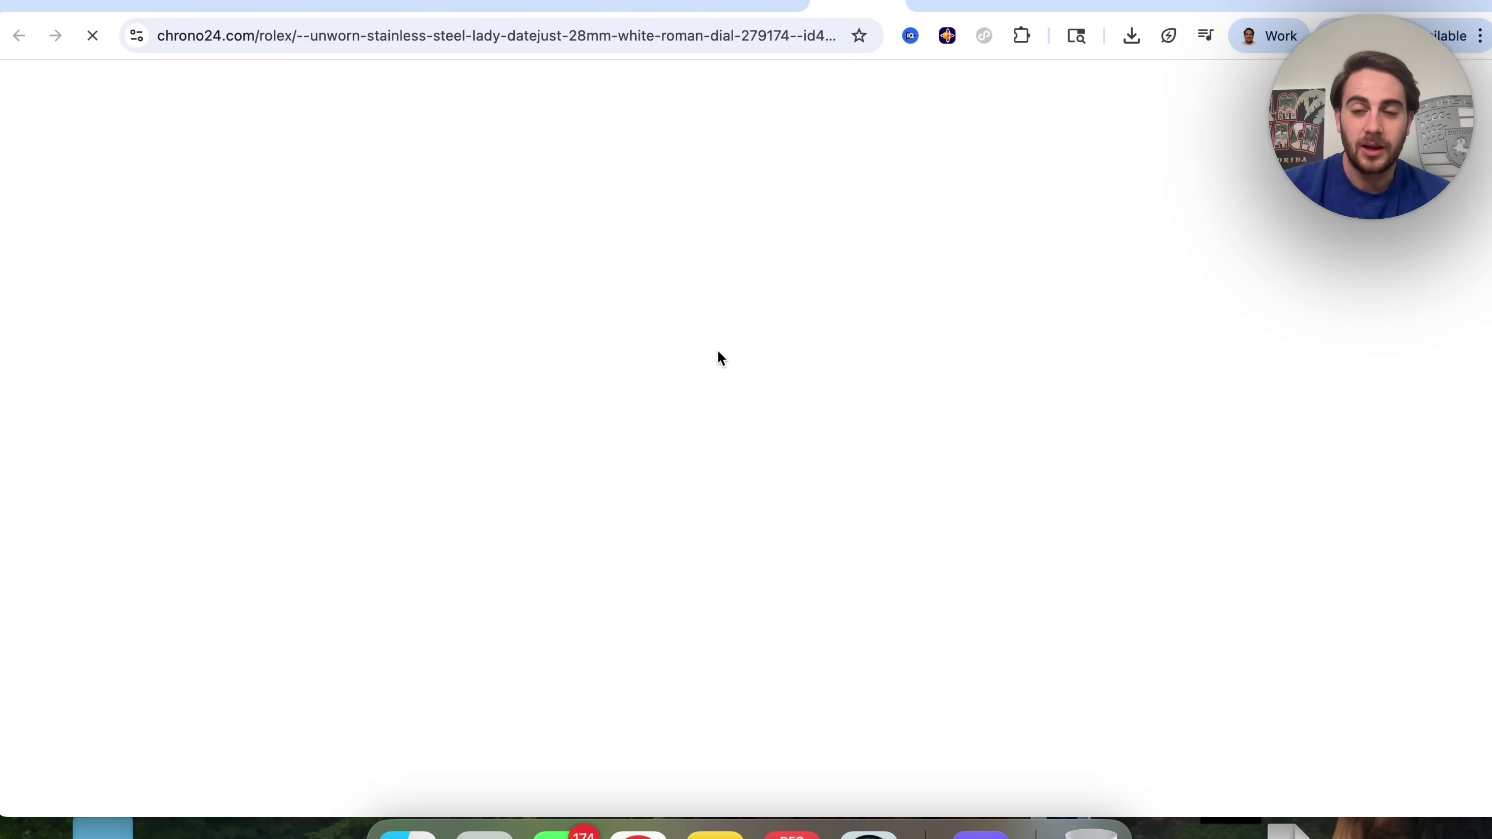